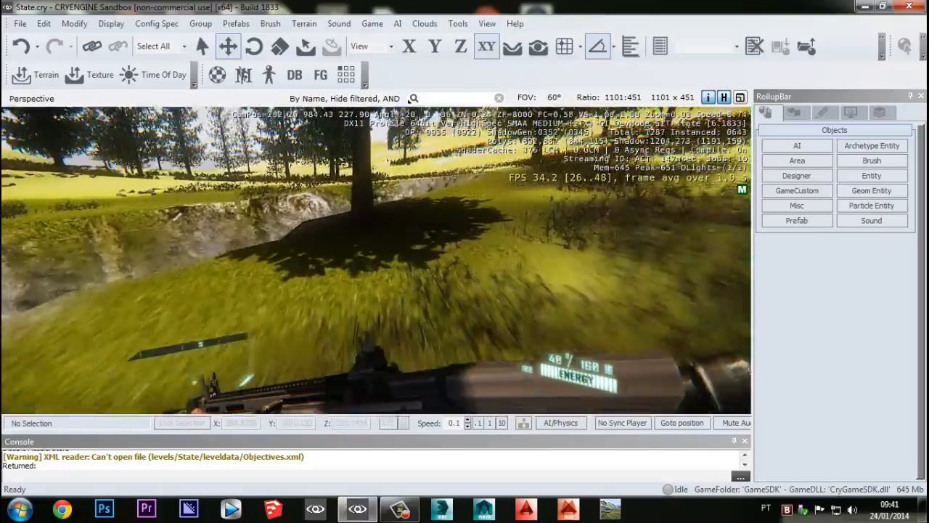
# - Walk along the finished river in game mode to inspect its water, rocky banks and vegetation, and return to the editor
pyautogui.press('w')
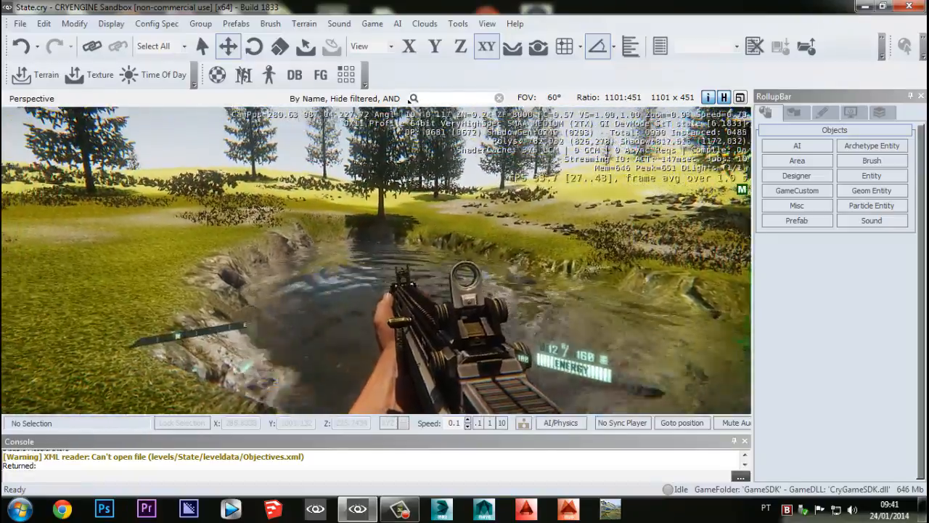
pyautogui.click(376, 261)
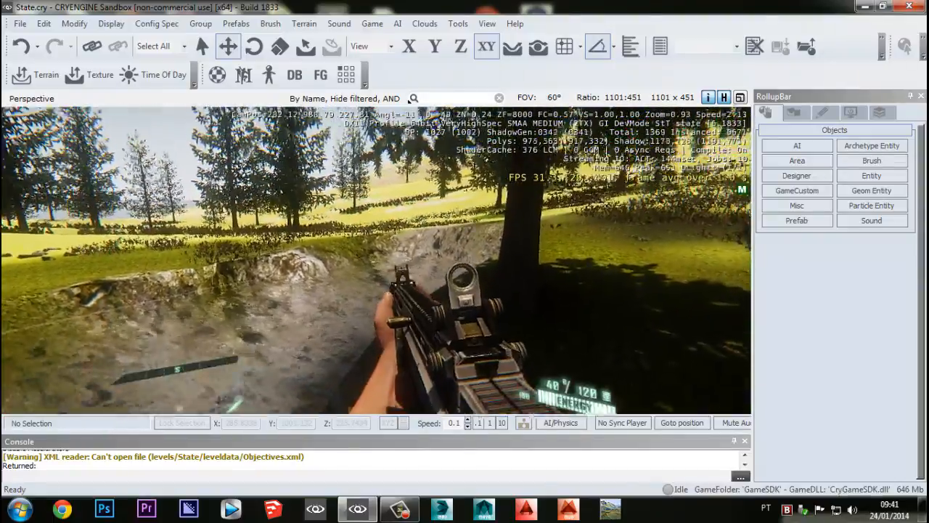
pyautogui.click(376, 260)
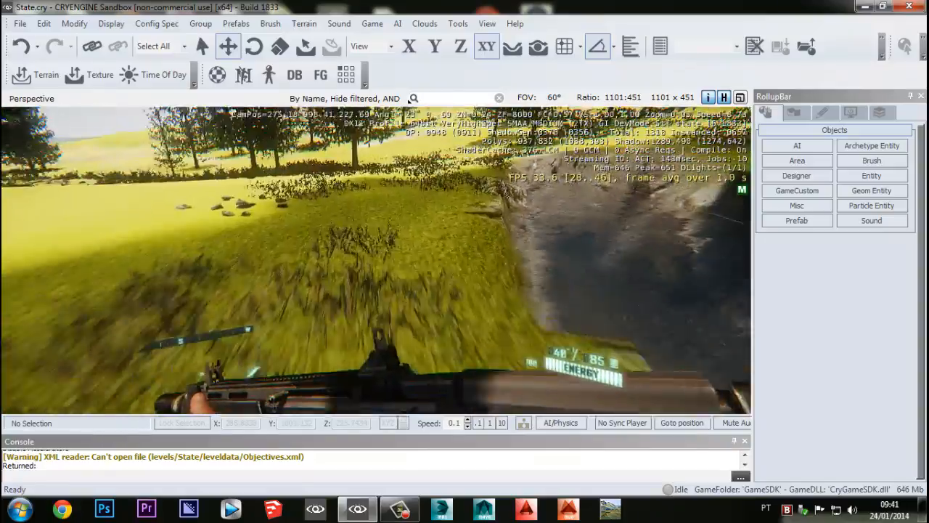
pyautogui.press('w')
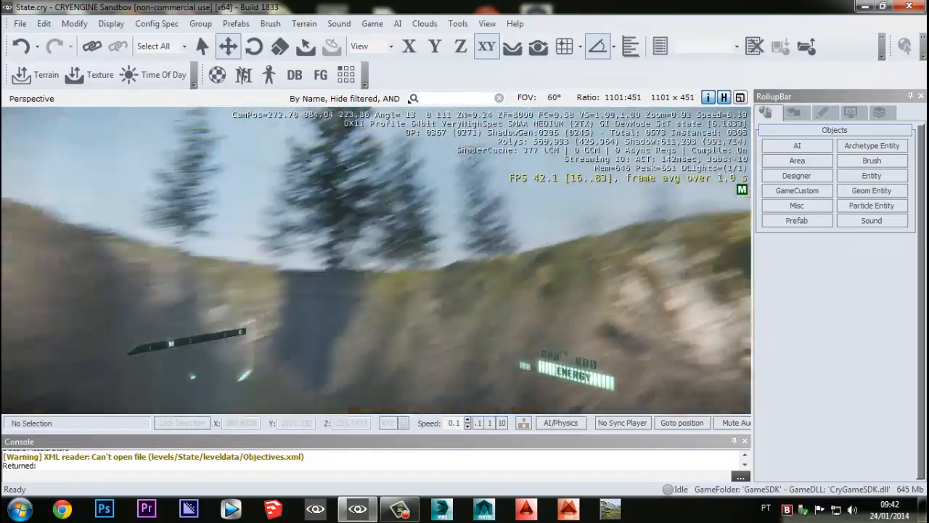
pyautogui.press('w')
pyautogui.press('w')
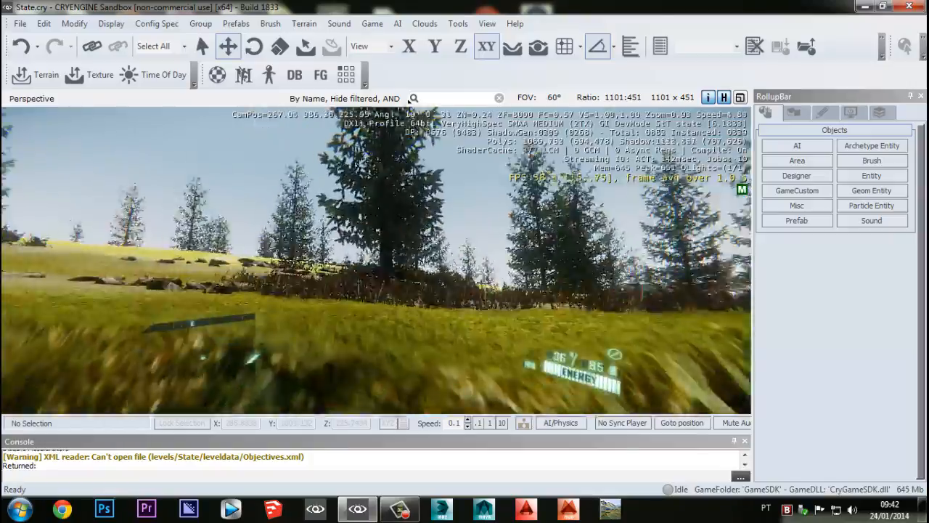
pyautogui.press('w')
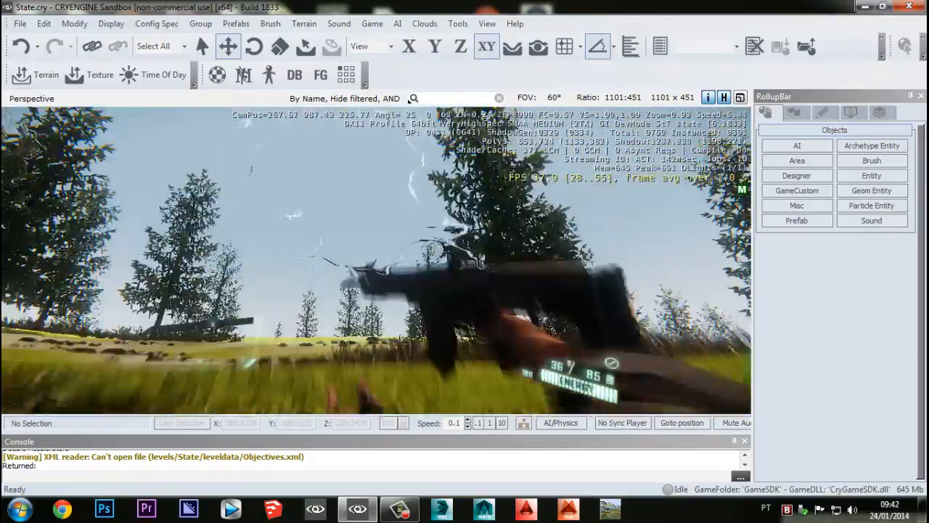
pyautogui.press('w')
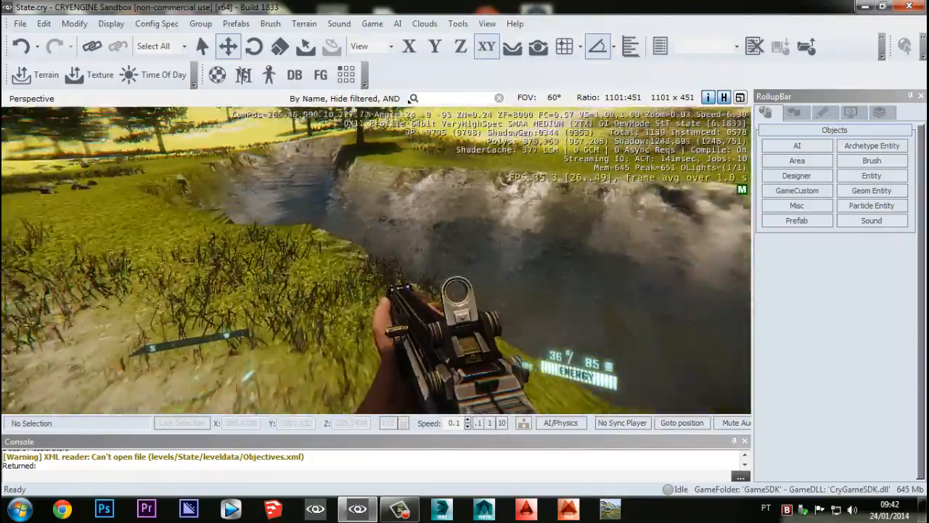
pyautogui.press('w')
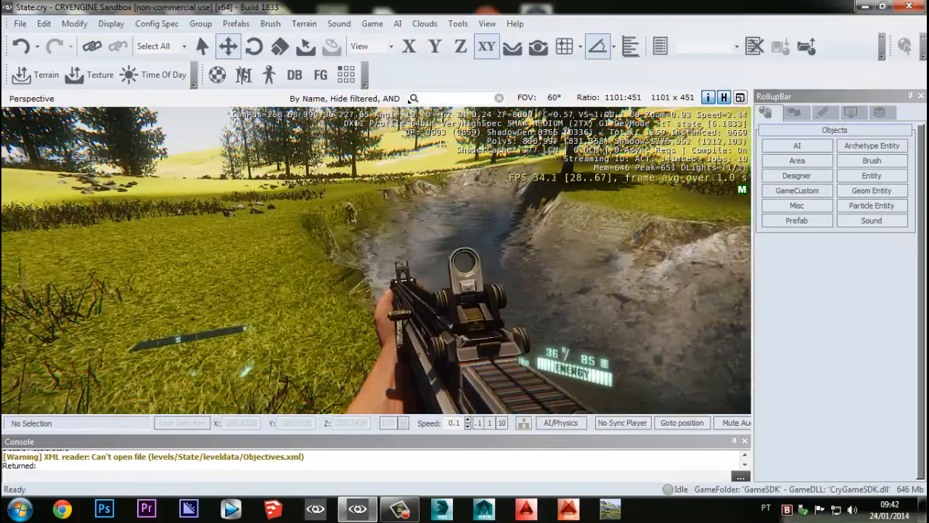
pyautogui.press('w')
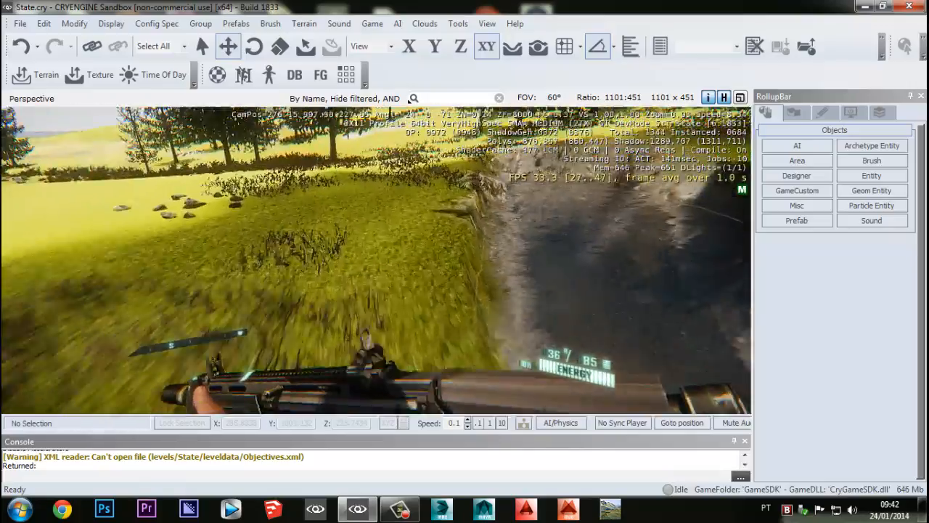
pyautogui.press('w')
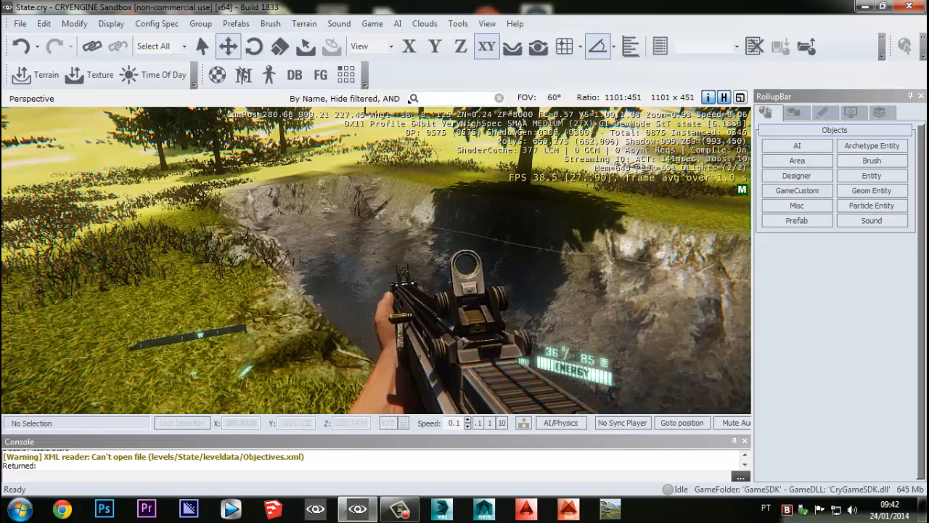
pyautogui.press('Escape')
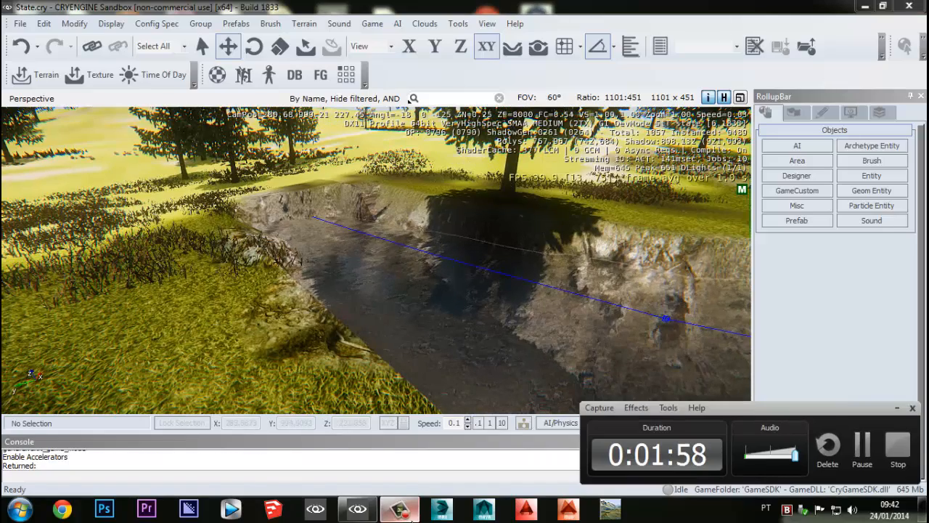
# - Fly from the finished river to the bare trench between the trees and look along its length
pyautogui.click(411, 520)
pyautogui.moveTo(428, 322); pyautogui.dragTo(448, 332, button='right')
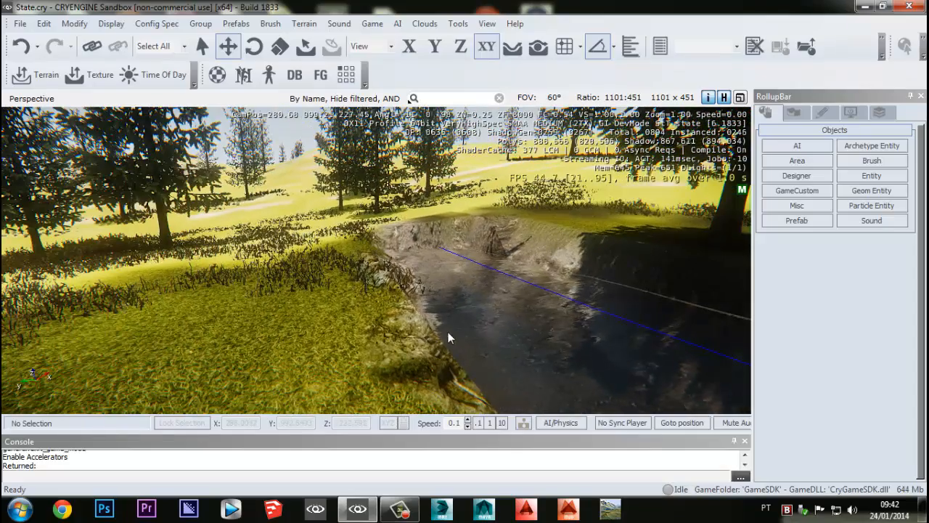
pyautogui.moveTo(503, 321); pyautogui.dragTo(363, 363, button='right')
pyautogui.press('w')
pyautogui.press('w')
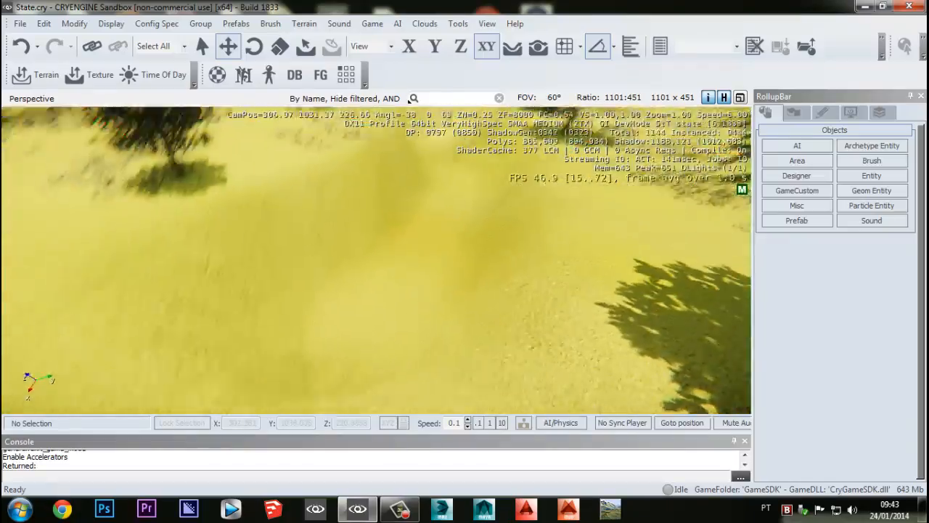
pyautogui.press('s')
pyautogui.moveTo(387, 306)
pyautogui.mouseDown(button='right')
pyautogui.moveTo(393, 276)
pyautogui.moveTo(396, 303)
pyautogui.mouseUp(button='right')
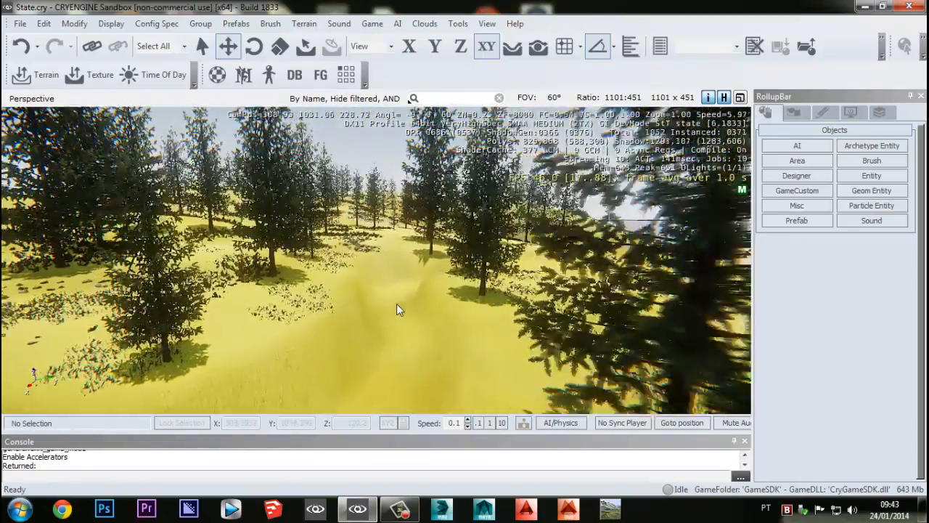
pyautogui.moveTo(397, 304); pyautogui.dragTo(356, 374, button='middle')
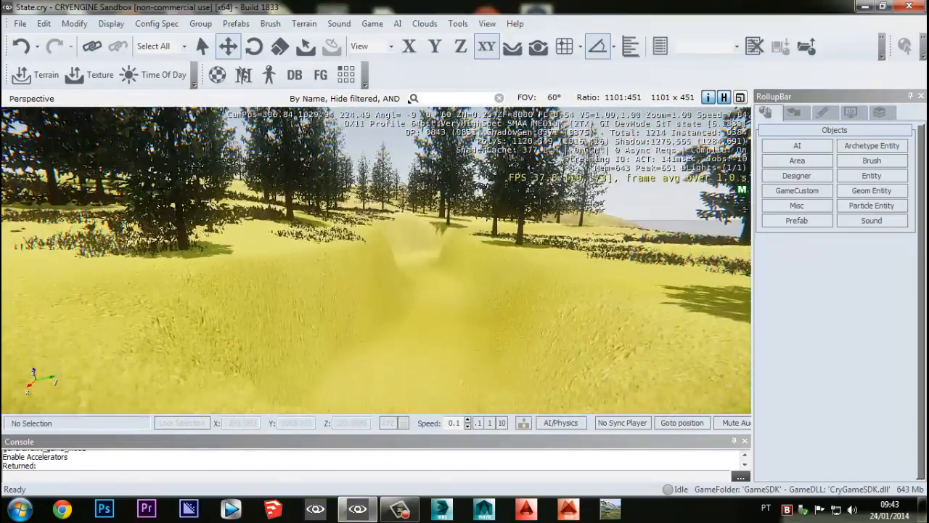
pyautogui.press('w')
pyautogui.moveTo(465, 254); pyautogui.dragTo(382, 147, button='right')
pyautogui.press('d')
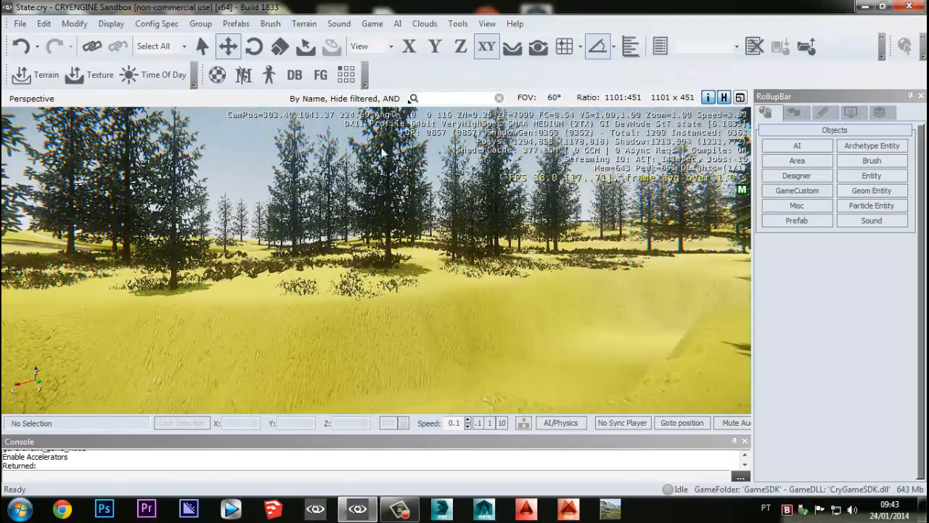
pyautogui.moveTo(399, 265); pyautogui.dragTo(345, 302, button='right')
pyautogui.press('w')
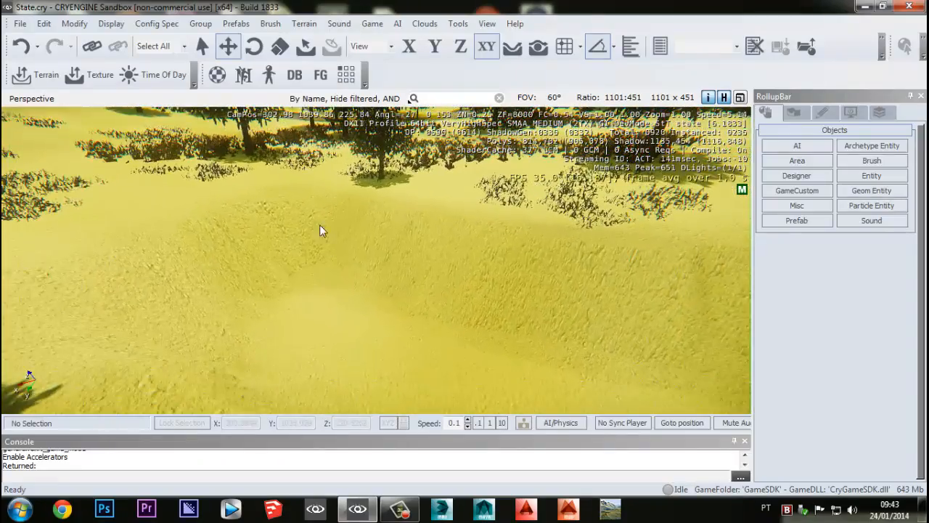
# - Examine the bare trench's rounded end, bed and side walls from above and from inside
pyautogui.moveTo(352, 308); pyautogui.dragTo(355, 300, button='middle')
pyautogui.moveTo(354, 301); pyautogui.dragTo(354, 321, button='right')
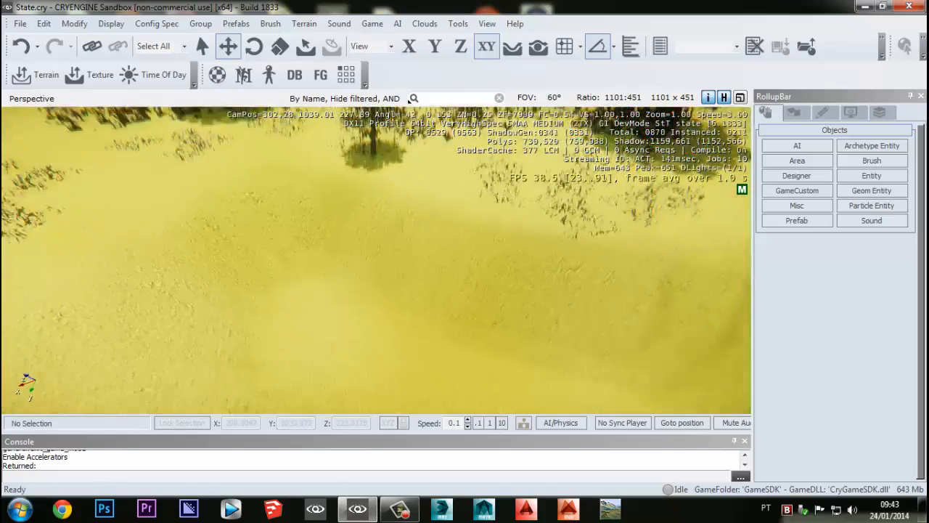
pyautogui.moveTo(367, 262); pyautogui.dragTo(249, 293, button='right')
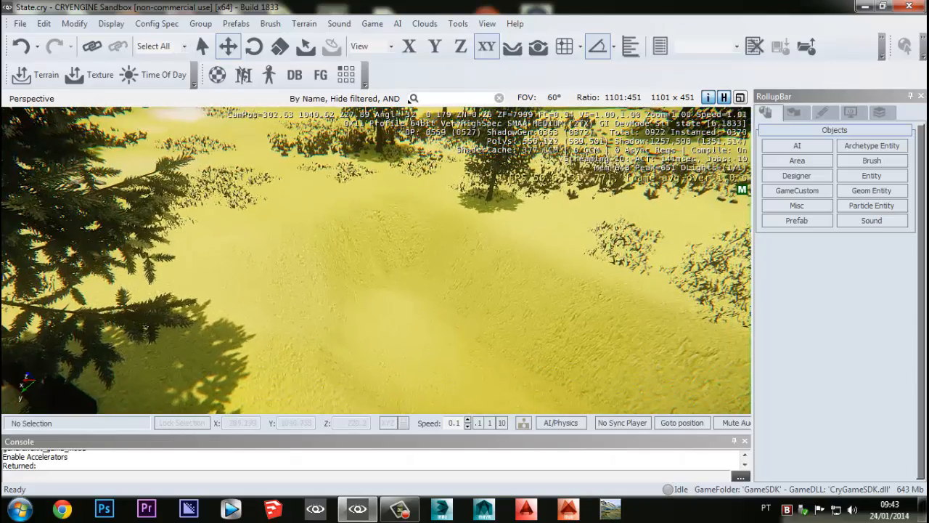
pyautogui.moveTo(370, 270); pyautogui.dragTo(484, 264, button='right')
pyautogui.moveTo(414, 223); pyautogui.dragTo(367, 212, button='middle')
pyautogui.moveTo(406, 196); pyautogui.dragTo(424, 204, button='right')
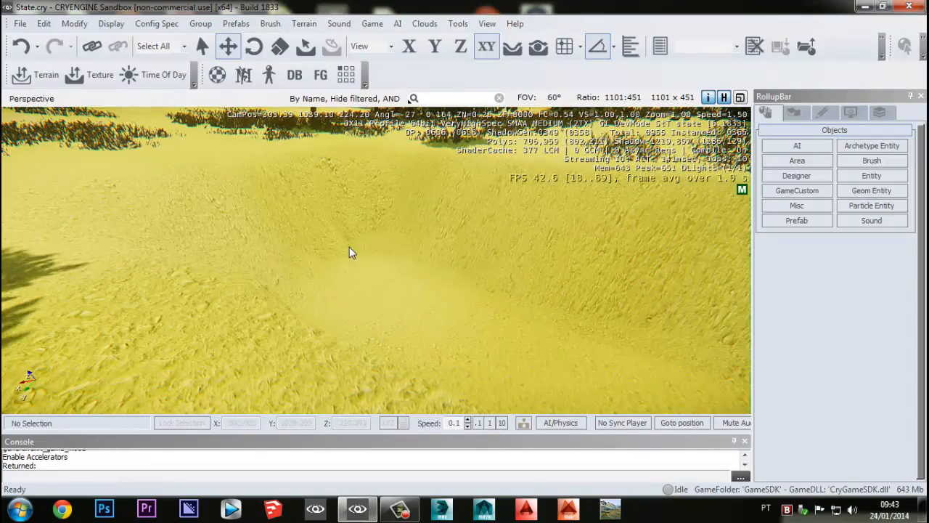
pyautogui.moveTo(350, 247); pyautogui.dragTo(409, 274, button='right')
pyautogui.moveTo(409, 274); pyautogui.dragTo(411, 226, button='middle')
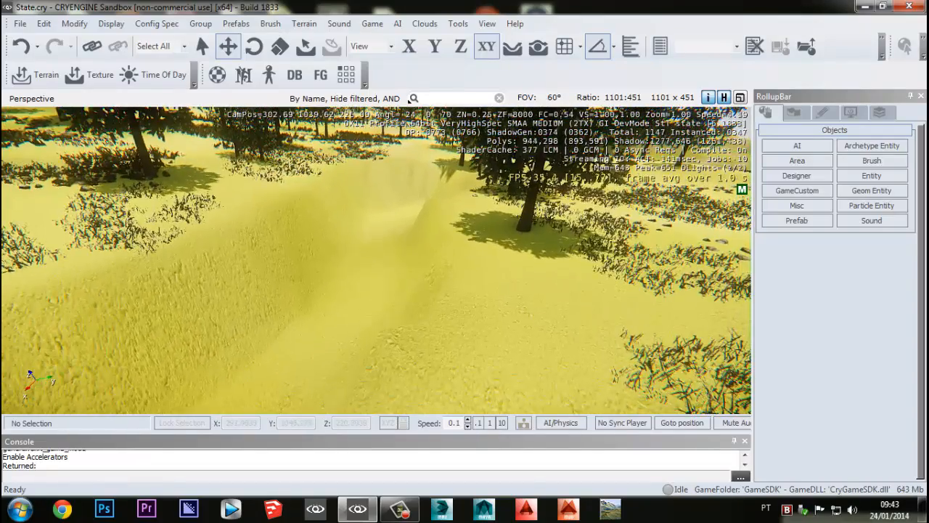
pyautogui.moveTo(397, 234); pyautogui.dragTo(414, 253, button='right')
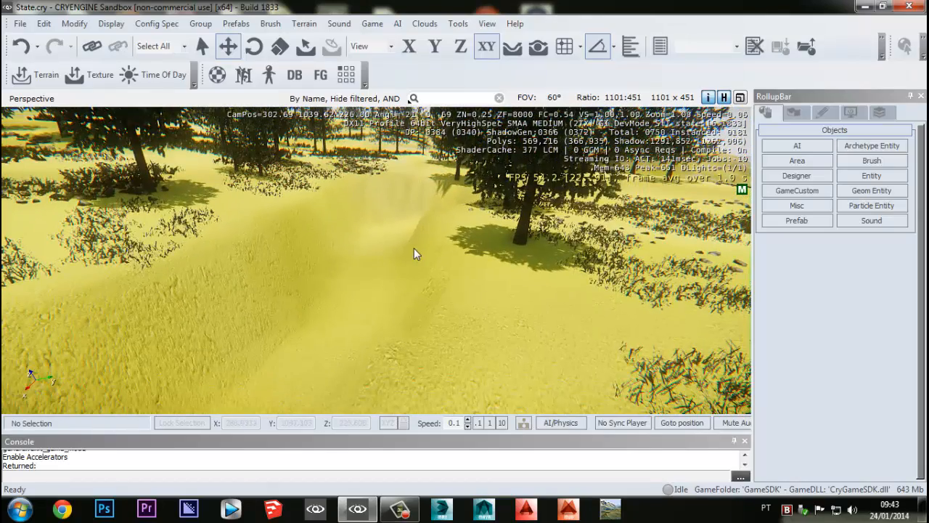
pyautogui.moveTo(400, 195)
pyautogui.mouseDown(button='middle')
pyautogui.moveTo(364, 239)
pyautogui.moveTo(394, 198)
pyautogui.mouseUp(button='middle')
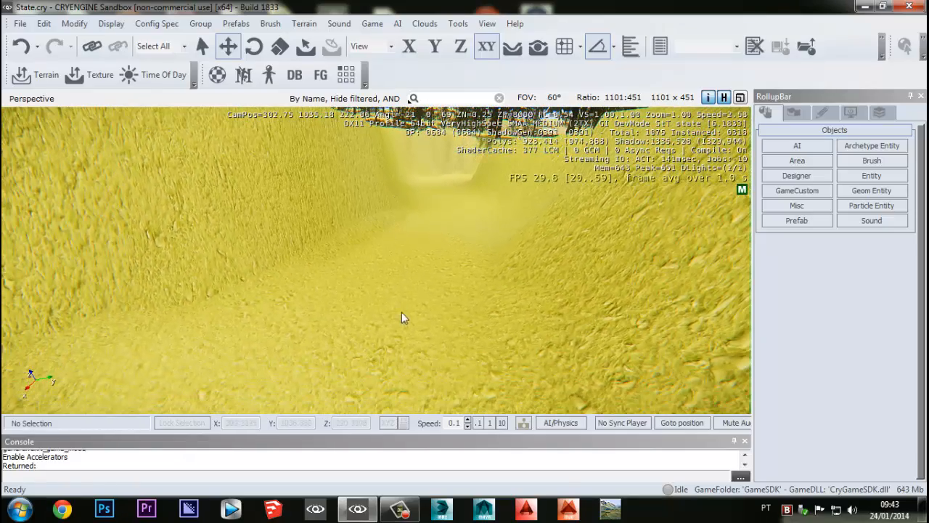
pyautogui.moveTo(401, 312); pyautogui.dragTo(429, 296, button='middle')
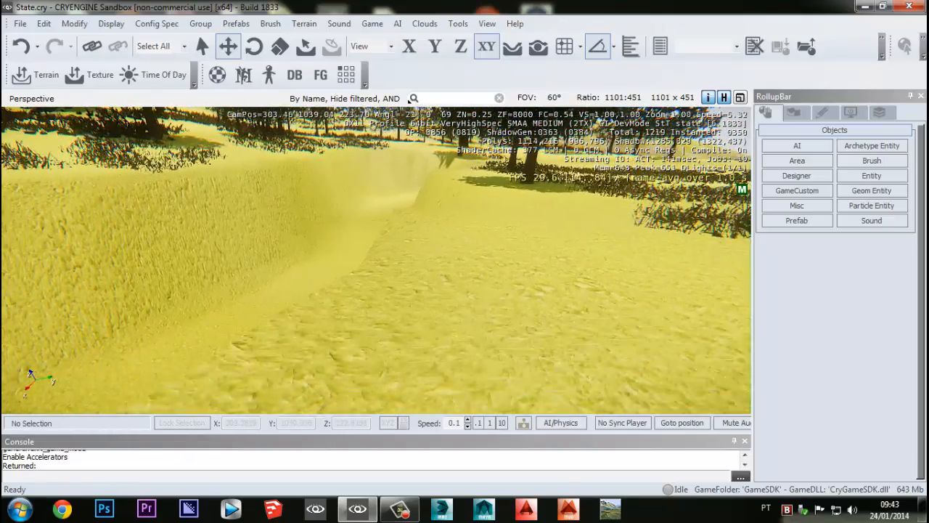
pyautogui.moveTo(407, 312); pyautogui.dragTo(493, 271, button='right')
pyautogui.moveTo(494, 271); pyautogui.dragTo(494, 254, button='middle')
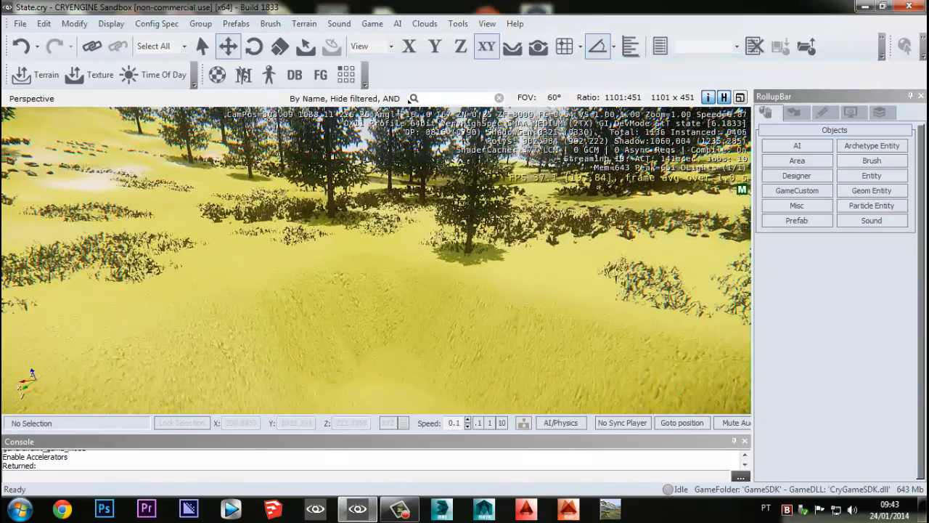
# - Survey the whole trench and the surrounding terrain from a higher viewpoint and from its side
pyautogui.moveTo(396, 284); pyautogui.dragTo(443, 301, button='right')
pyautogui.moveTo(410, 272)
pyautogui.mouseDown(button='right')
pyautogui.moveTo(465, 283)
pyautogui.moveTo(411, 291)
pyautogui.mouseUp(button='right')
pyautogui.scroll(-5, 405, 307)
pyautogui.moveTo(373, 344); pyautogui.dragTo(399, 319, button='right')
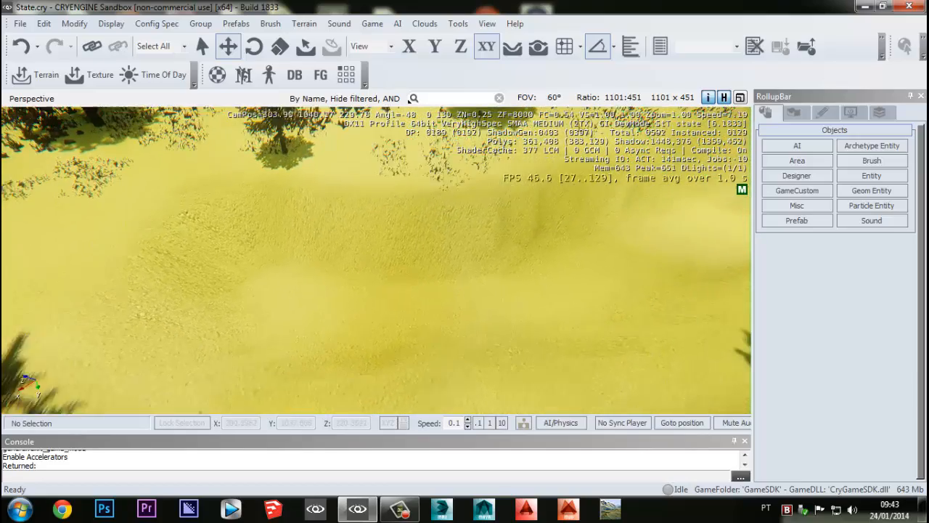
pyautogui.moveTo(333, 305); pyautogui.dragTo(336, 288, button='middle')
pyautogui.moveTo(311, 286); pyautogui.dragTo(443, 251, button='right')
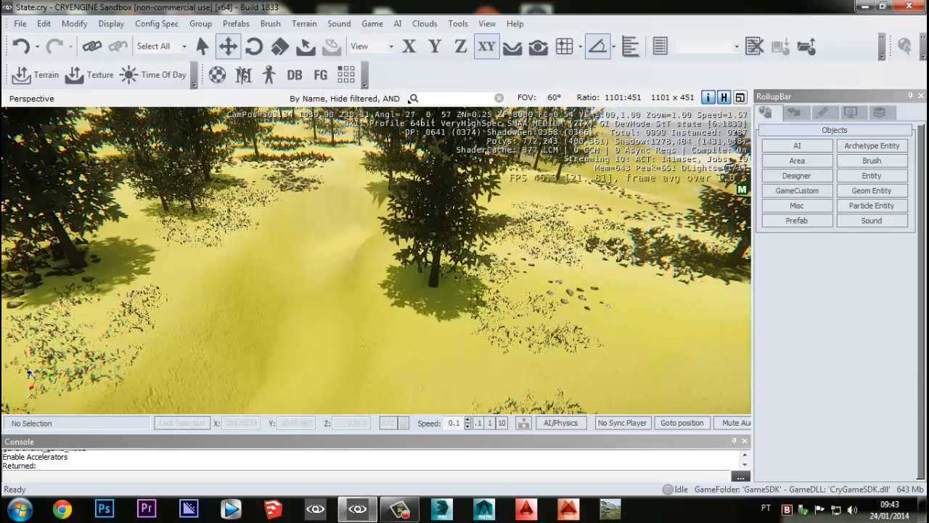
pyautogui.moveTo(312, 285); pyautogui.dragTo(320, 280, button='right')
pyautogui.scroll(5, 320, 279)
pyautogui.scroll(-5, 331, 241)
pyautogui.moveTo(373, 224); pyautogui.dragTo(389, 236, button='right')
pyautogui.moveTo(374, 225); pyautogui.dragTo(376, 392, button='middle')
pyautogui.moveTo(376, 392); pyautogui.dragTo(273, 306, button='right')
pyautogui.press('d')
pyautogui.press('w')
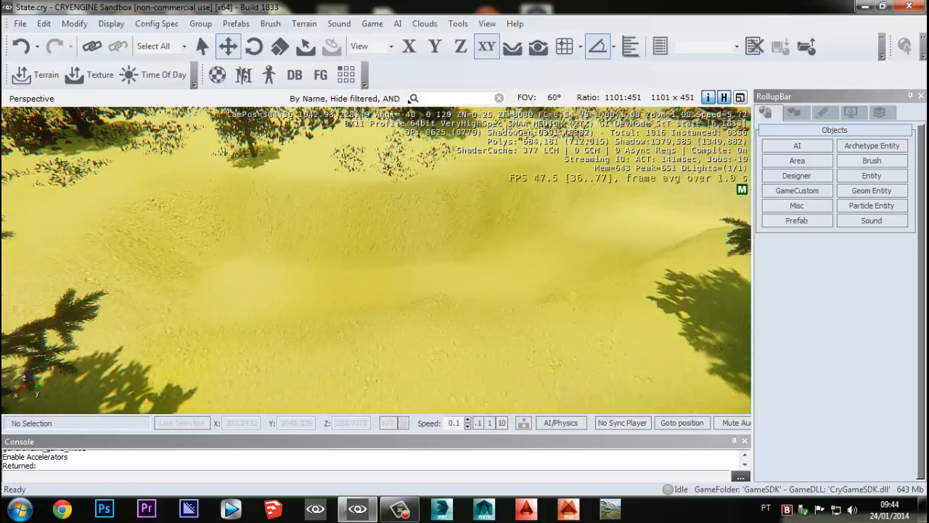
pyautogui.moveTo(388, 308); pyautogui.dragTo(372, 310, button='right')
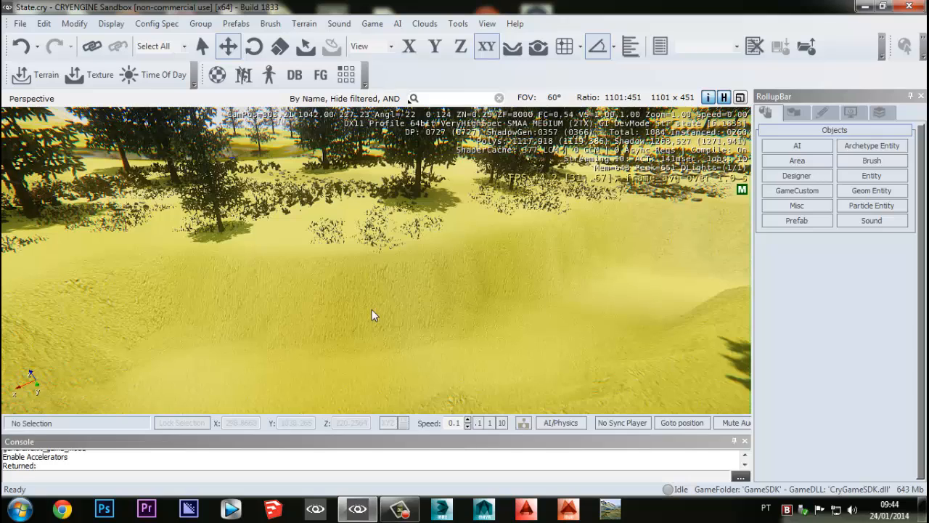
pyautogui.moveTo(415, 334); pyautogui.dragTo(140, 282, button='right')
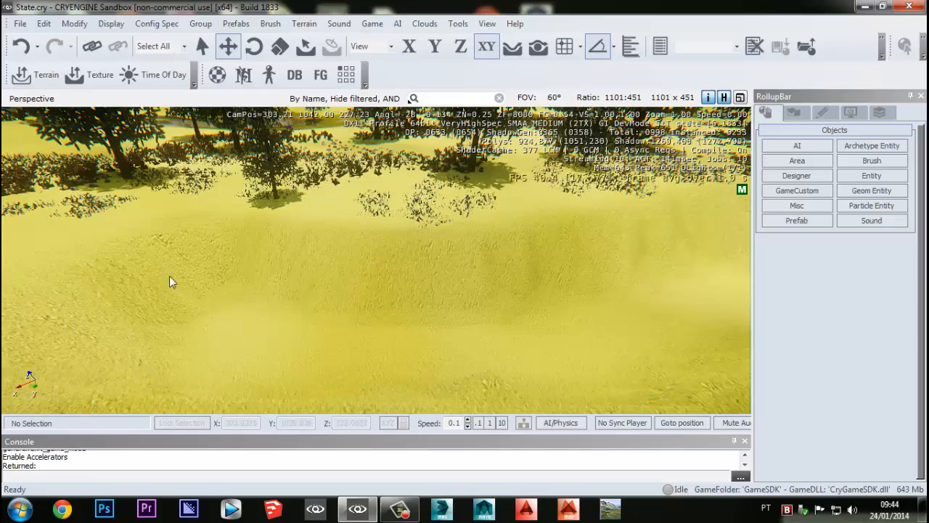
pyautogui.moveTo(218, 298); pyautogui.dragTo(287, 292, button='right')
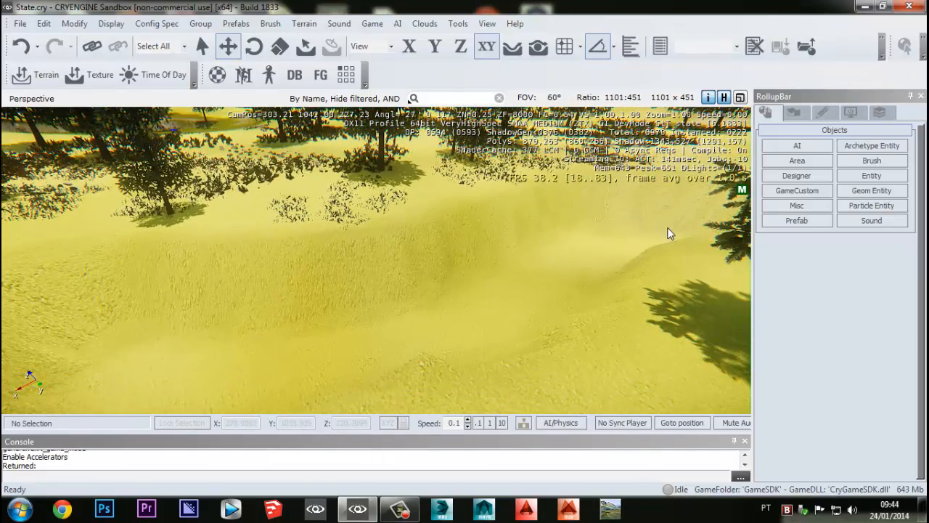
pyautogui.moveTo(668, 233); pyautogui.dragTo(512, 272, button='right')
pyautogui.moveTo(133, 317); pyautogui.dragTo(147, 314, button='right')
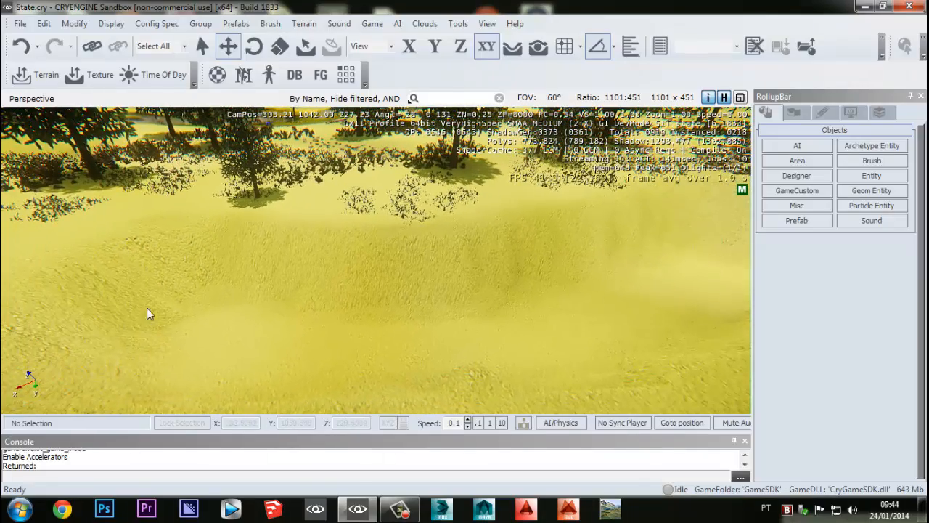
pyautogui.moveTo(362, 291); pyautogui.dragTo(385, 286, button='right')
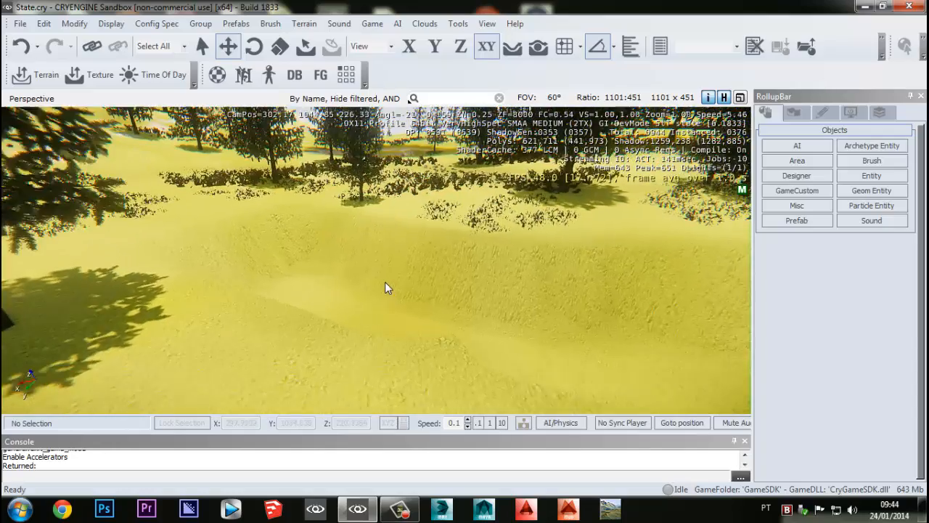
pyautogui.moveTo(388, 297); pyautogui.dragTo(393, 318, button='middle')
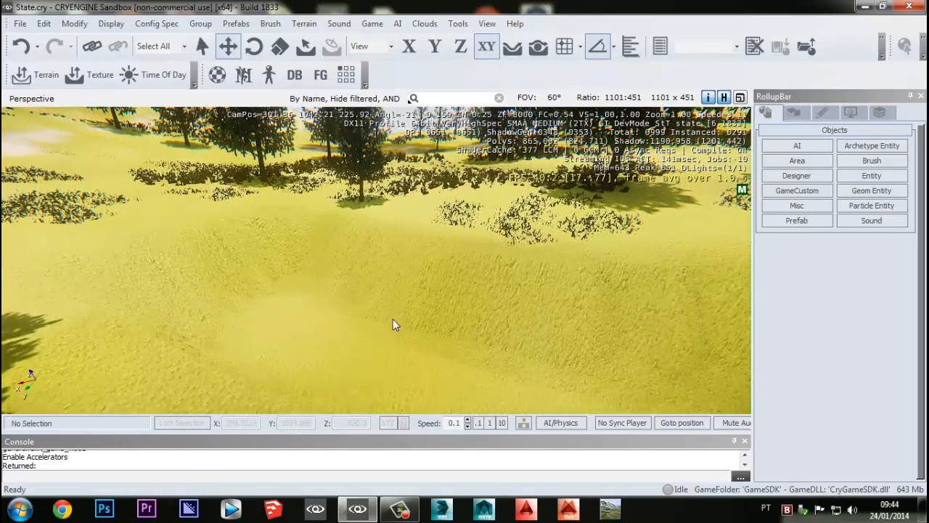
pyautogui.moveTo(393, 319); pyautogui.dragTo(417, 319, button='right')
pyautogui.moveTo(480, 255); pyautogui.dragTo(456, 260, button='right')
pyautogui.moveTo(377, 273); pyautogui.dragTo(393, 275, button='right')
pyautogui.moveTo(406, 307)
pyautogui.mouseDown(button='right')
pyautogui.moveTo(426, 305)
pyautogui.moveTo(414, 306)
pyautogui.mouseUp(button='right')
pyautogui.moveTo(401, 271); pyautogui.dragTo(392, 271, button='right')
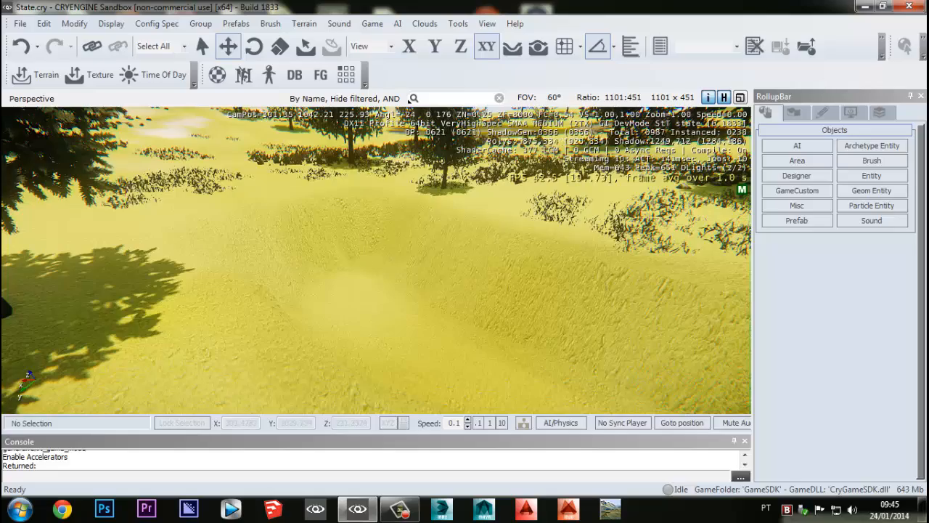
# - Inspect the trench's steep side wall and bed from several heights, and look at the trees and grassy ground beside it
pyautogui.moveTo(472, 220); pyautogui.dragTo(483, 219, button='right')
pyautogui.press('w')
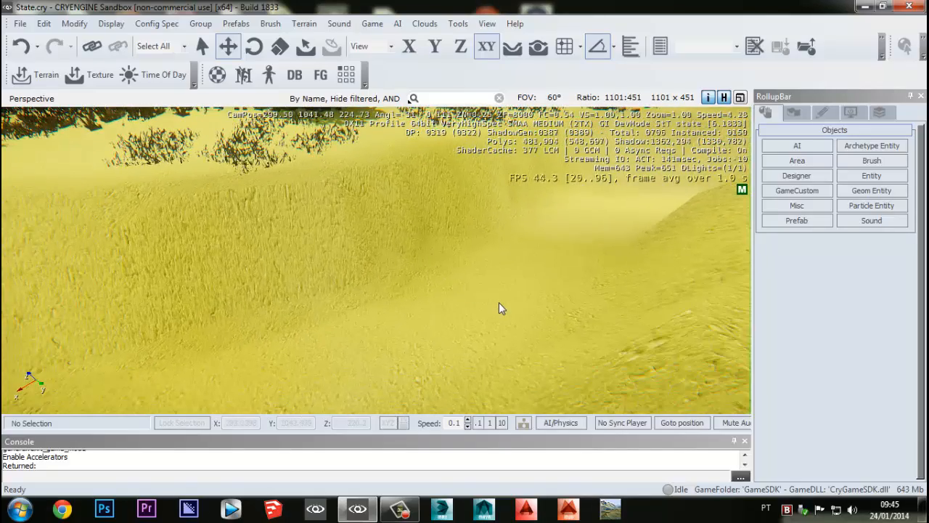
pyautogui.scroll(-5, 498, 302)
pyautogui.moveTo(499, 302); pyautogui.dragTo(472, 302, button='middle')
pyautogui.scroll(3, 500, 302)
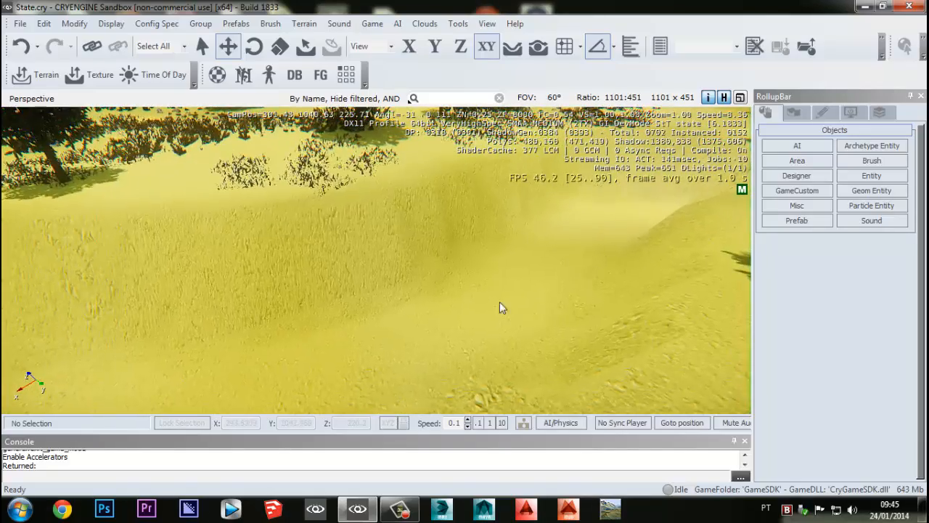
pyautogui.scroll(-5, 504, 302)
pyautogui.scroll(5, 504, 302)
pyautogui.scroll(-1, 506, 301)
pyautogui.moveTo(506, 301); pyautogui.dragTo(571, 263, button='right')
pyautogui.moveTo(476, 343); pyautogui.dragTo(566, 311, button='right')
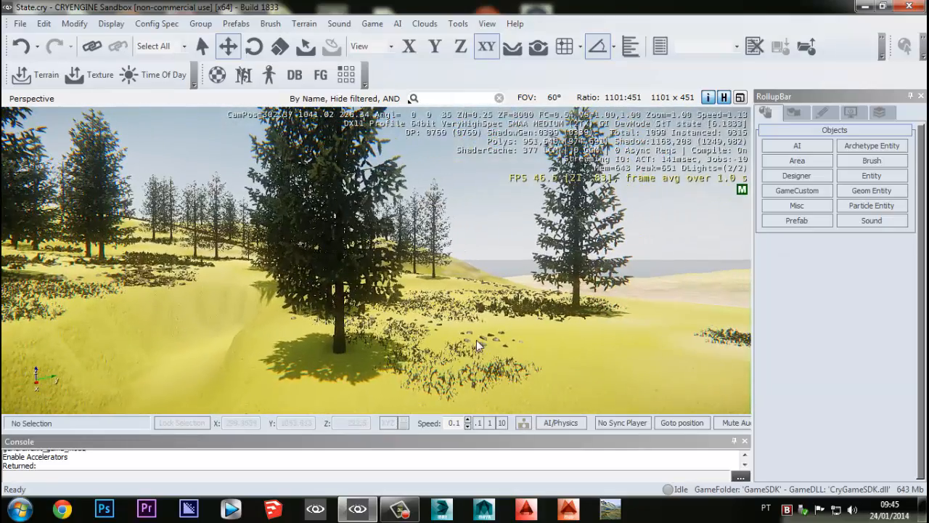
pyautogui.moveTo(446, 341); pyautogui.dragTo(317, 281, button='right')
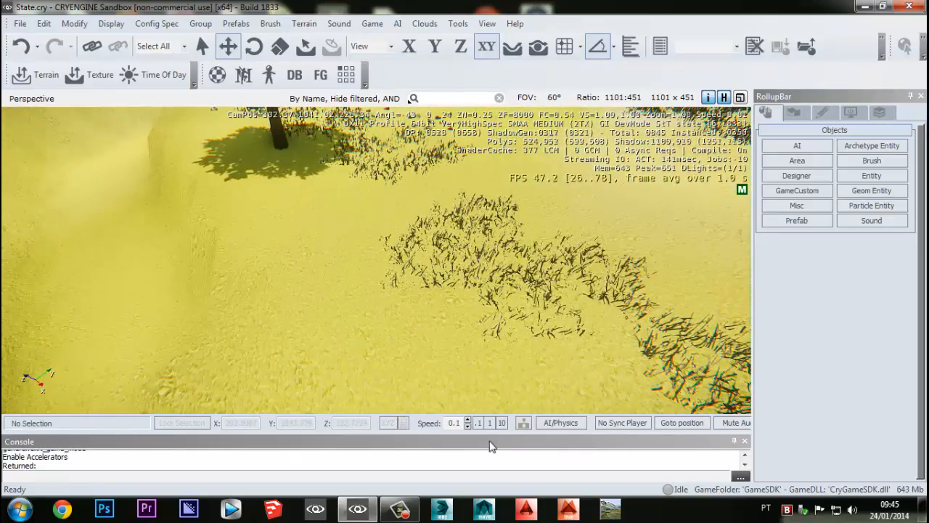
# - Set the camera speed to 10 and survey the finished river and surrounding forest from high above
pyautogui.click(506, 423)
pyautogui.press('s')
pyautogui.moveTo(436, 357); pyautogui.dragTo(349, 284, button='right')
pyautogui.moveTo(42, 195); pyautogui.dragTo(160, 209, button='right')
pyautogui.press('w')
pyautogui.press('w')
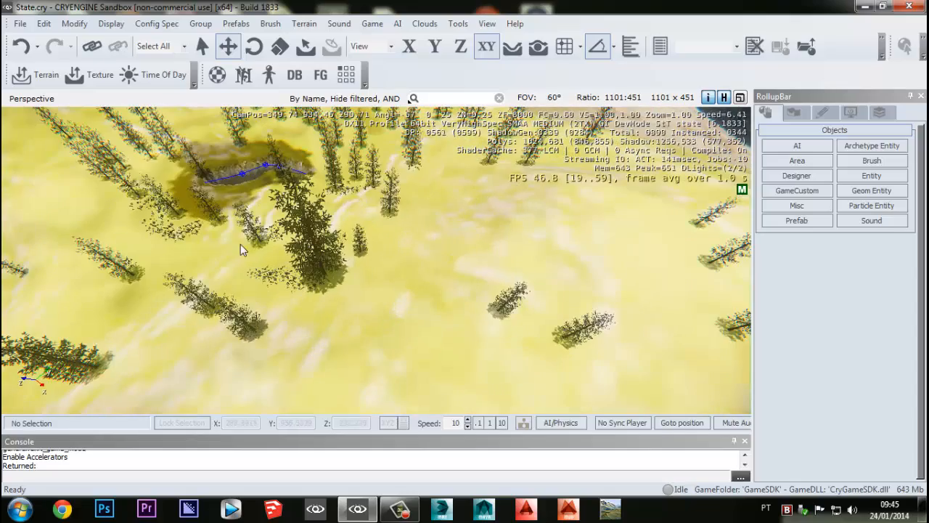
pyautogui.moveTo(240, 244); pyautogui.dragTo(311, 230, button='middle')
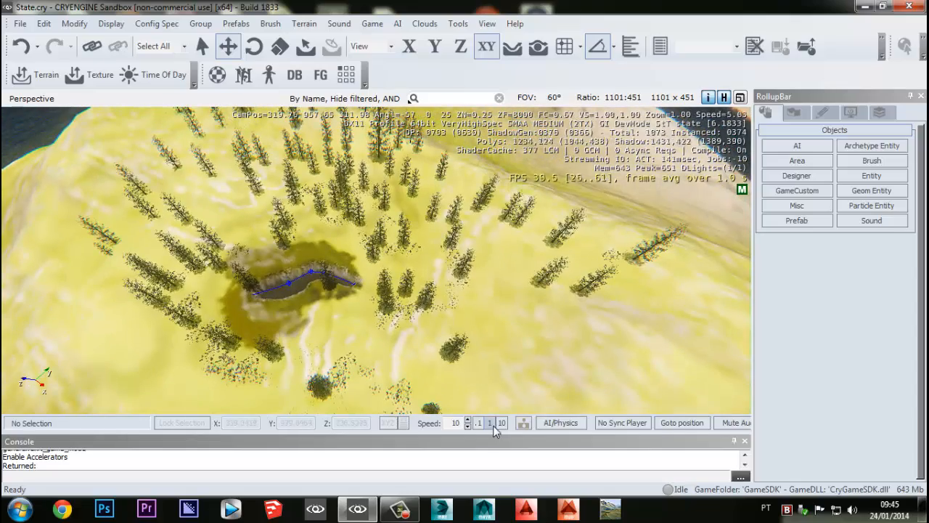
# - Fly back down to the bare trench between the trees, with the camera speed reduced to 0.1
pyautogui.press('w')
pyautogui.moveTo(464, 381); pyautogui.dragTo(287, 317, button='right')
pyautogui.press('w')
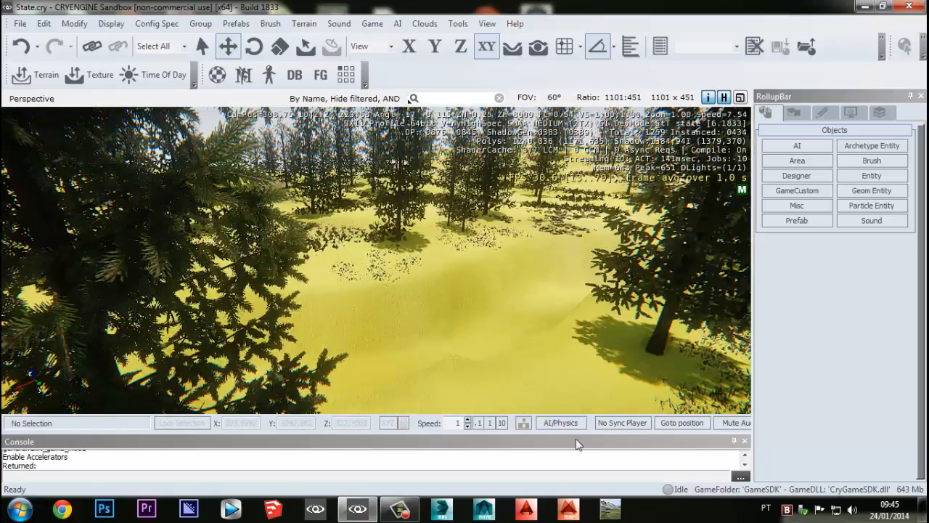
pyautogui.press('w')
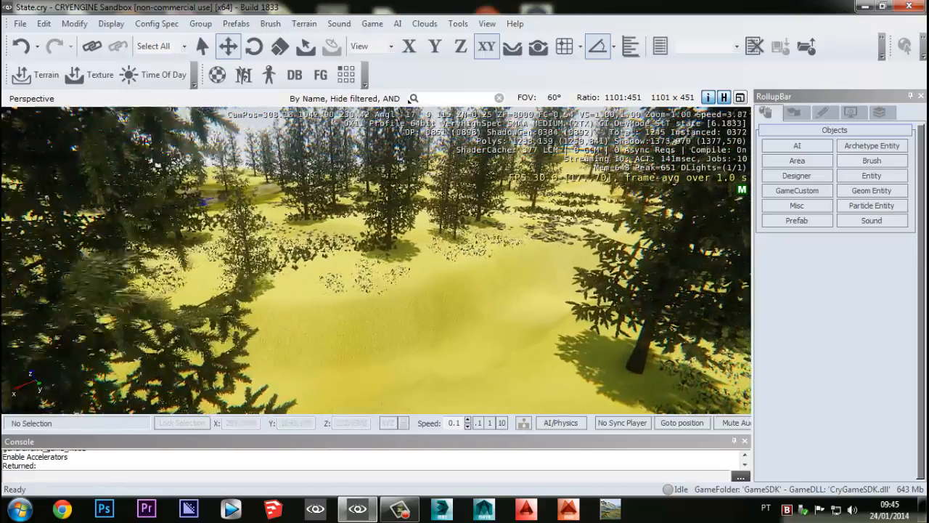
pyautogui.press('w')
pyautogui.moveTo(484, 341); pyautogui.dragTo(491, 377, button='right')
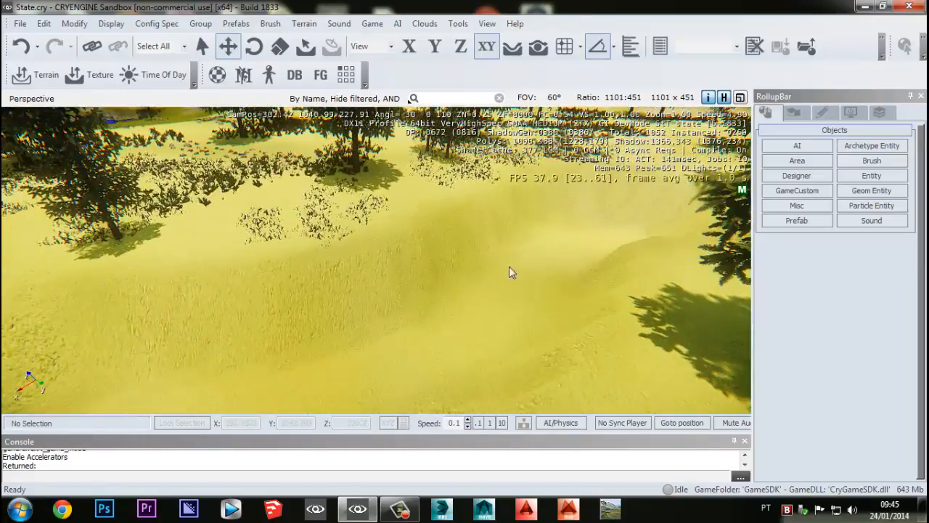
# - Examine the trench's rounded end and length, and compare them with the flat ground and trees beside it
pyautogui.moveTo(509, 267); pyautogui.dragTo(502, 231, button='right')
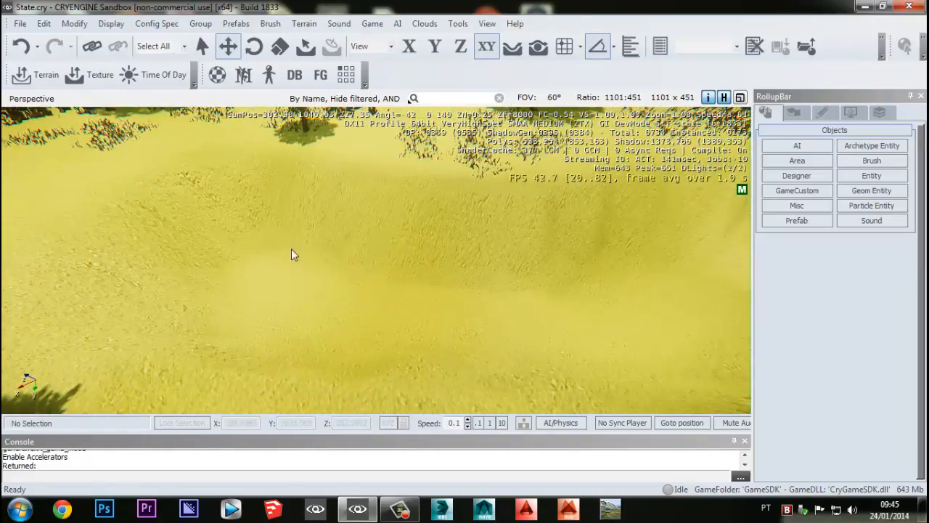
pyautogui.moveTo(292, 251); pyautogui.dragTo(342, 236, button='right')
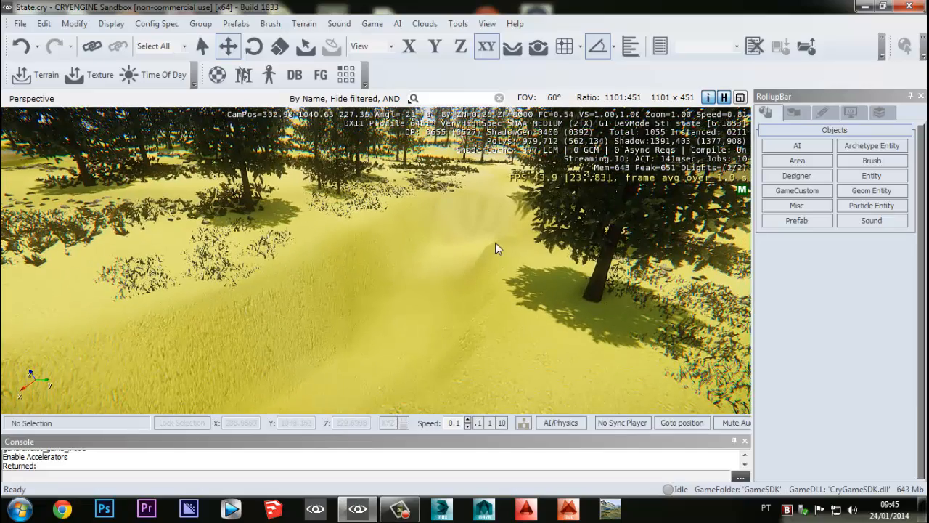
pyautogui.moveTo(495, 243); pyautogui.dragTo(458, 228, button='right')
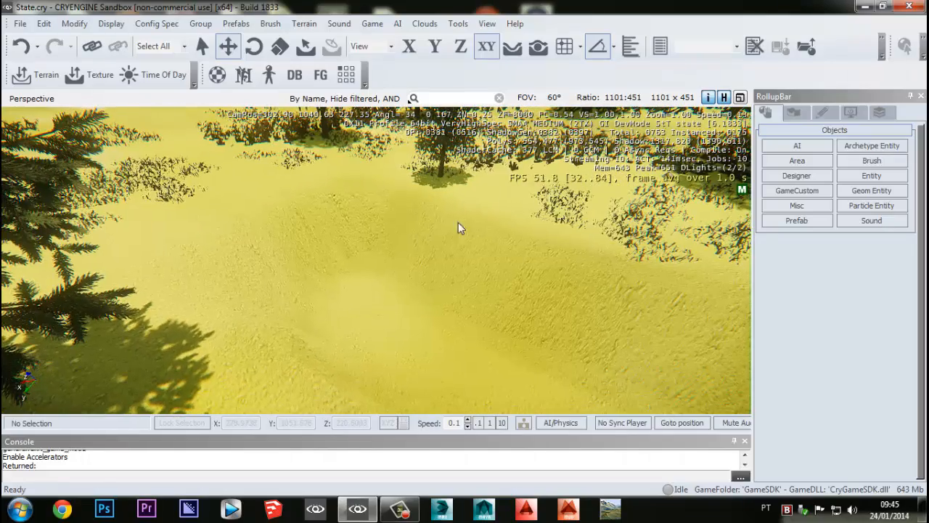
pyautogui.moveTo(287, 254); pyautogui.dragTo(472, 252, button='right')
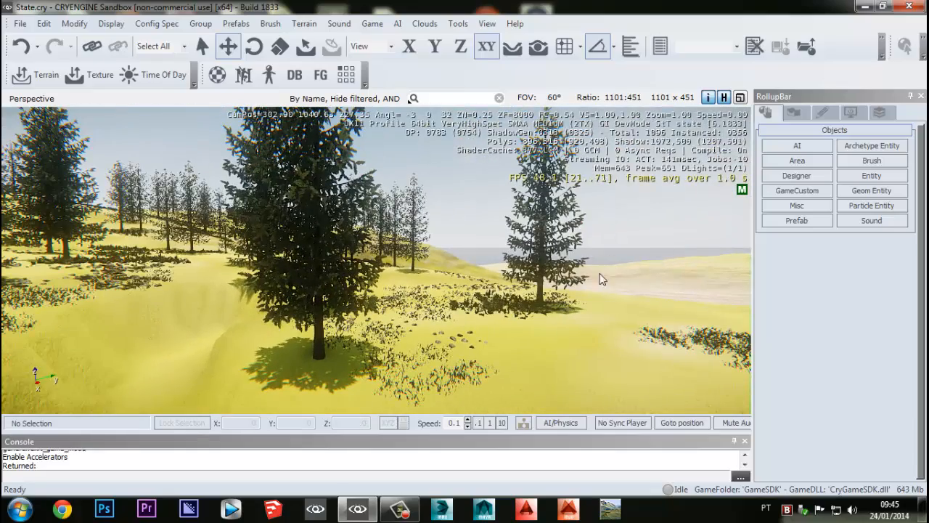
pyautogui.moveTo(601, 279); pyautogui.dragTo(552, 266, button='right')
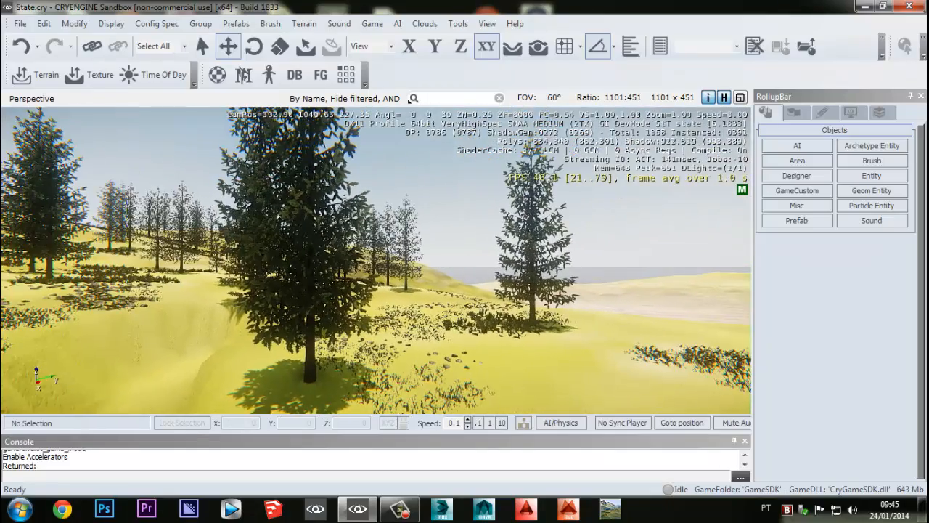
pyautogui.moveTo(480, 273); pyautogui.dragTo(439, 356, button='right')
pyautogui.moveTo(365, 218); pyautogui.dragTo(347, 298, button='right')
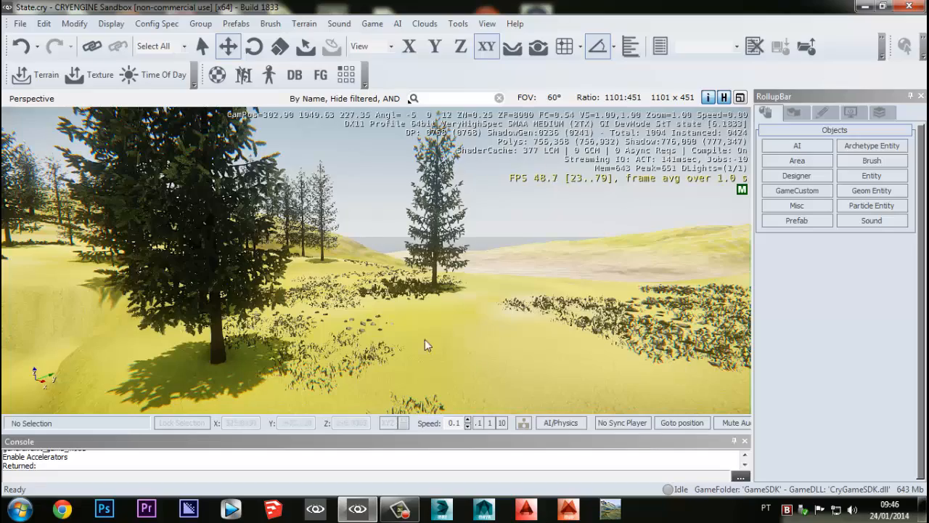
pyautogui.moveTo(628, 254); pyautogui.dragTo(453, 299, button='right')
# - Look along the trench's bed and far wall, and across to the grassy bank next to it
pyautogui.press('w')
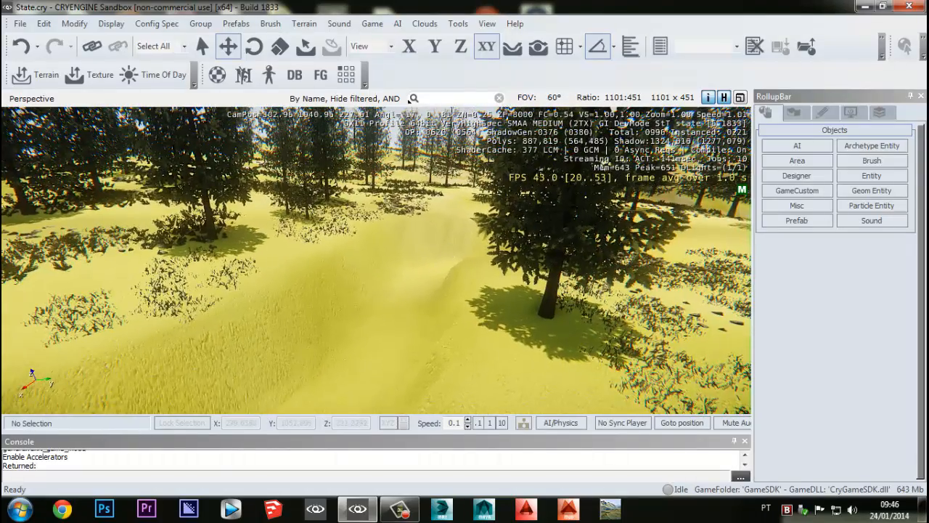
pyautogui.moveTo(409, 100); pyautogui.dragTo(239, 313, button='right')
pyautogui.moveTo(614, 250); pyautogui.dragTo(259, 261, button='right')
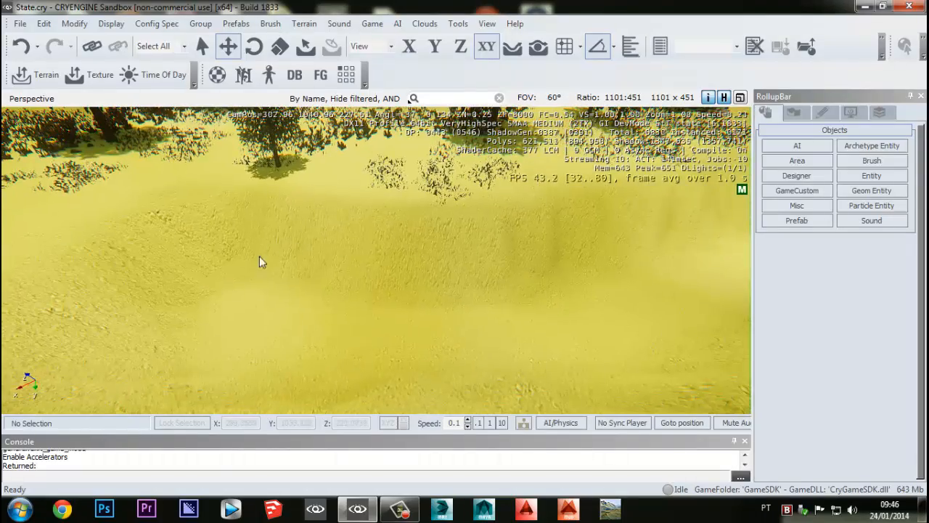
pyautogui.moveTo(473, 329); pyautogui.dragTo(327, 343, button='right')
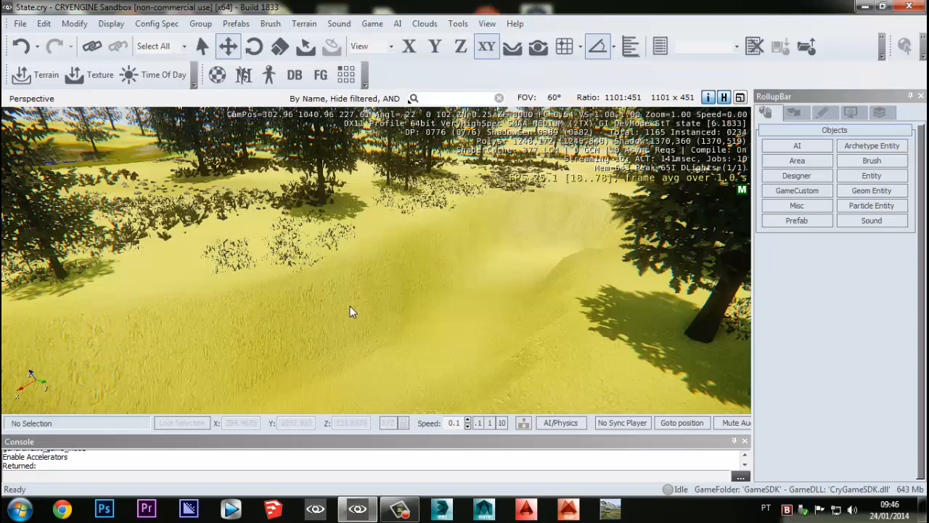
pyautogui.moveTo(451, 315); pyautogui.dragTo(431, 327, button='right')
pyautogui.moveTo(430, 287); pyautogui.dragTo(469, 287, button='right')
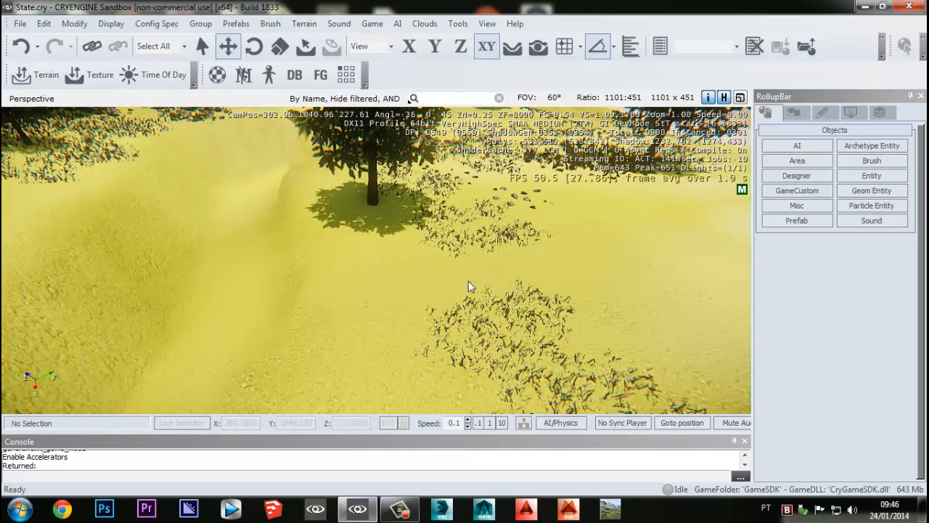
# - Examine the grass clumps, scattered stones and bare ground texture next to the trench up close
pyautogui.press('w')
pyautogui.moveTo(523, 275); pyautogui.dragTo(388, 322, button='right')
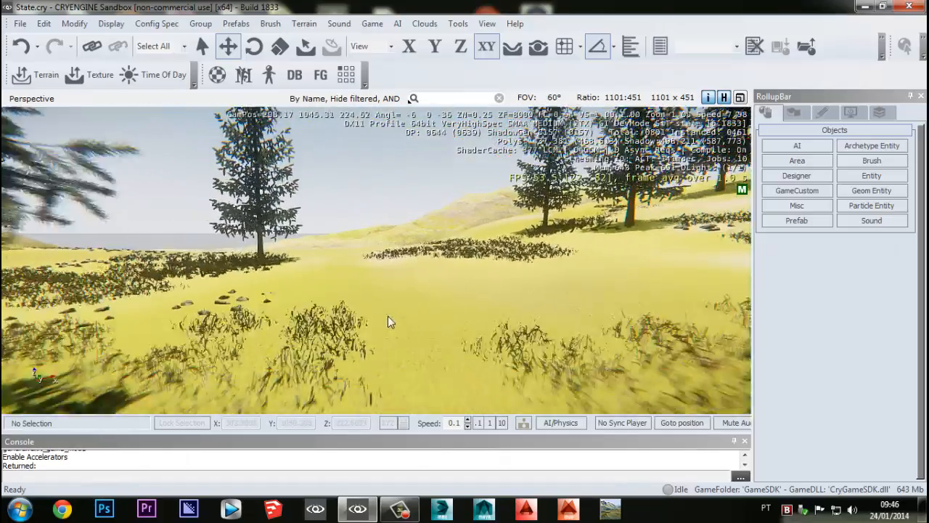
pyautogui.press('s')
pyautogui.press('w')
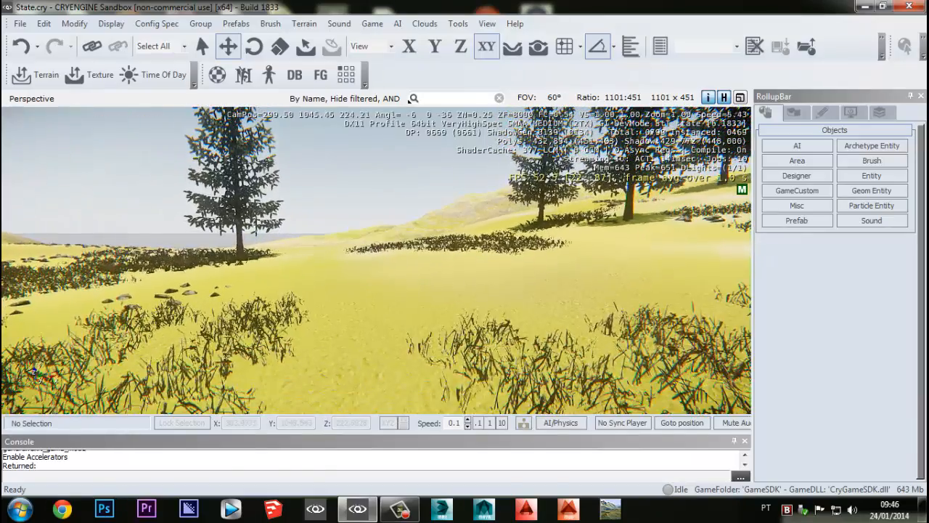
pyautogui.moveTo(312, 274); pyautogui.dragTo(433, 266, button='right')
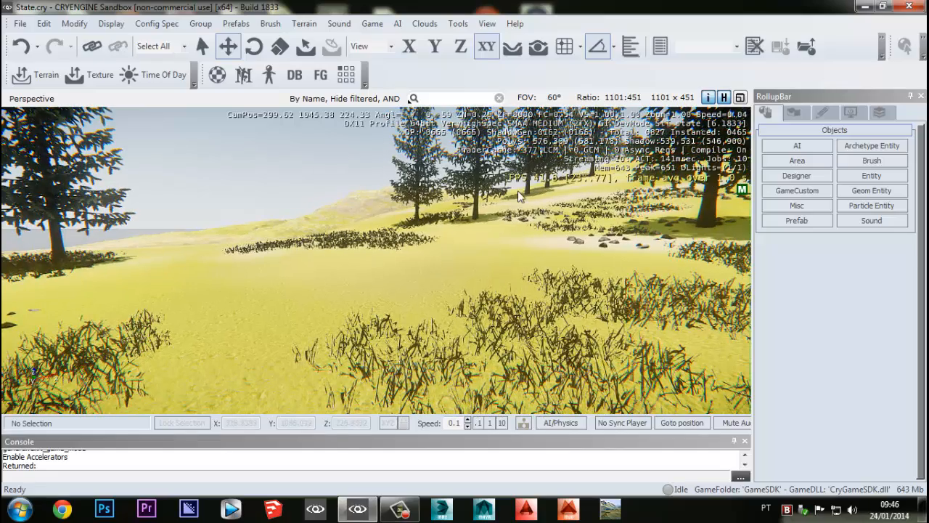
pyautogui.moveTo(518, 190); pyautogui.dragTo(438, 320, button='right')
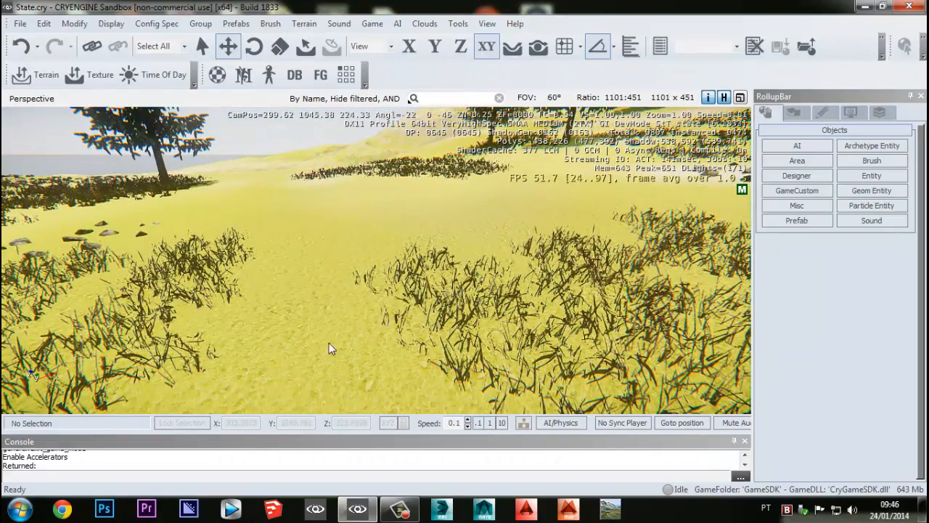
pyautogui.moveTo(376, 310); pyautogui.dragTo(337, 340, button='right')
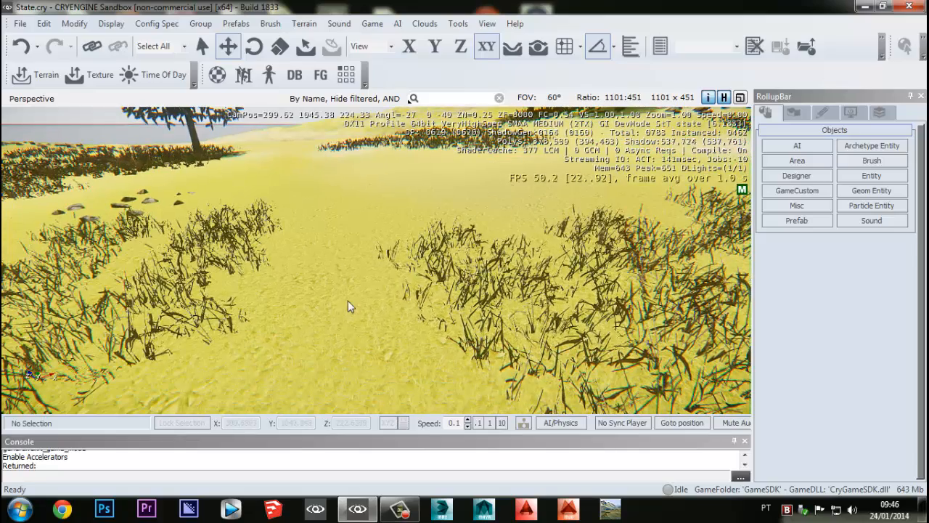
pyautogui.moveTo(348, 301); pyautogui.dragTo(354, 253, button='right')
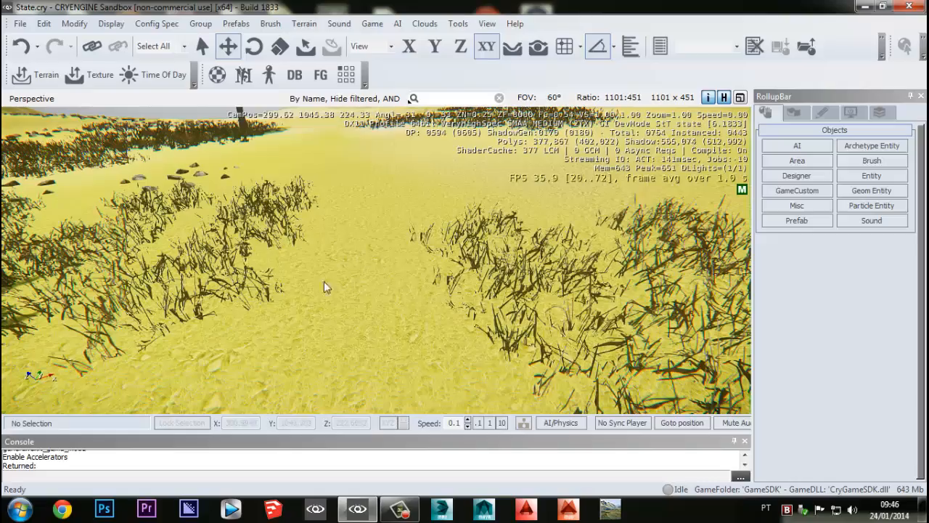
# - Inspect the trees around the trench, including the base of one trunk and its shaded ground
pyautogui.moveTo(386, 323); pyautogui.dragTo(595, 244, button='right')
pyautogui.press('w')
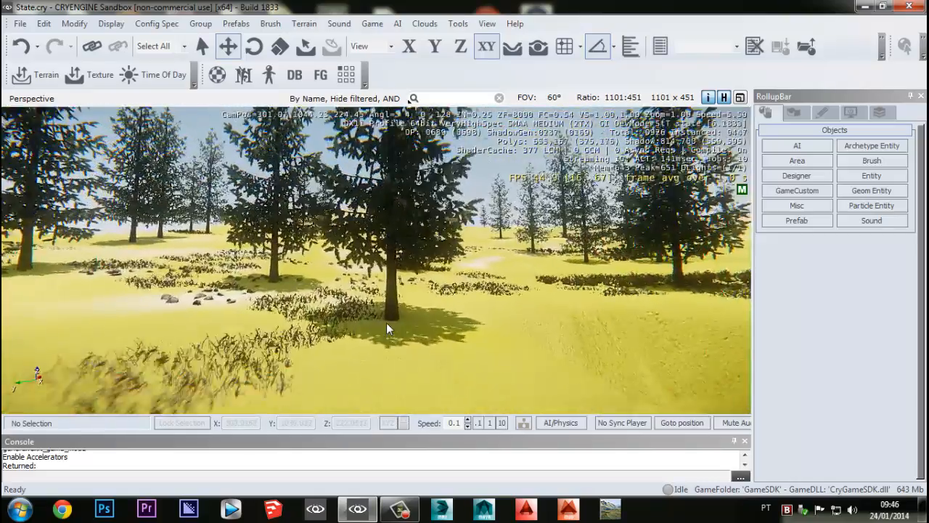
pyautogui.moveTo(388, 323); pyautogui.dragTo(438, 373, button='right')
pyautogui.press('w')
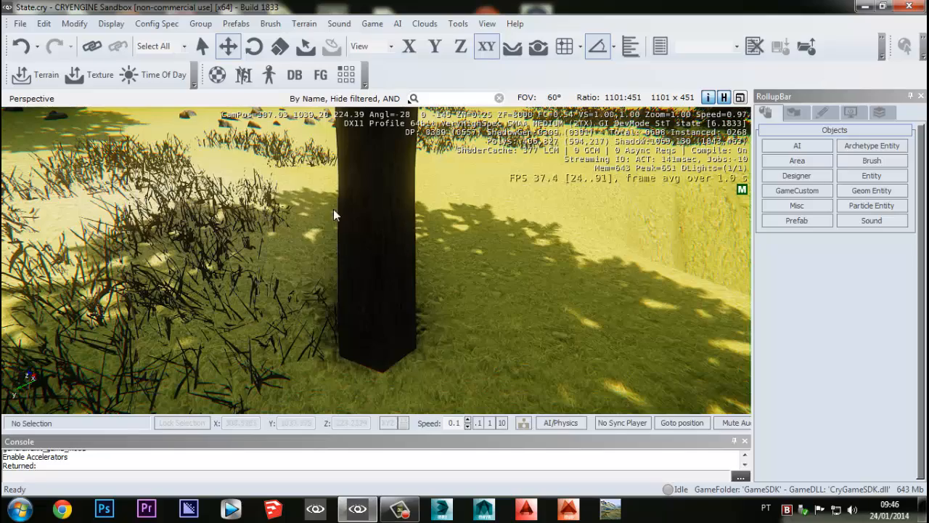
pyautogui.moveTo(374, 288); pyautogui.dragTo(480, 229, button='right')
pyautogui.press('s')
pyautogui.press('w')
# - Return to the bare trench and view its rounded end and far wall from above
pyautogui.moveTo(209, 238); pyautogui.dragTo(371, 207, button='right')
pyautogui.press('w')
pyautogui.moveTo(469, 319); pyautogui.dragTo(444, 306, button='right')
pyautogui.moveTo(429, 266); pyautogui.dragTo(429, 266, button='right')
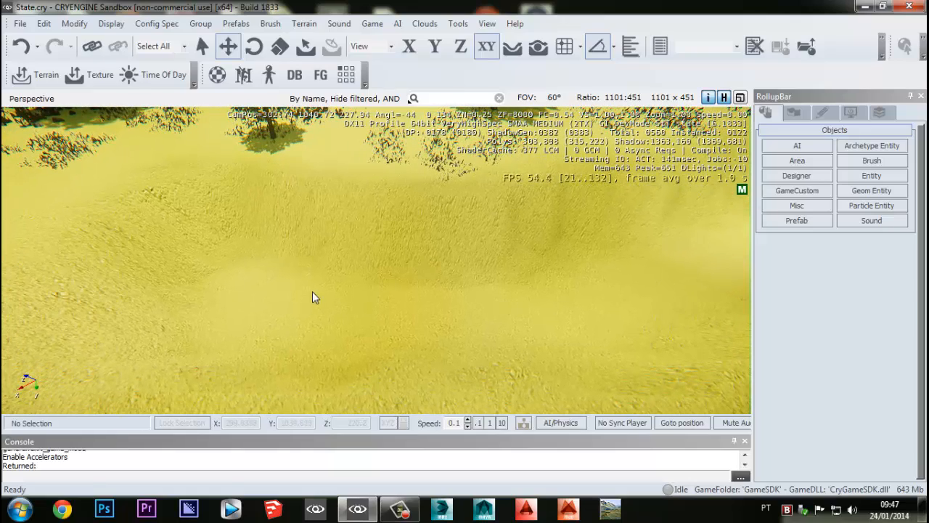
pyautogui.moveTo(312, 292); pyautogui.dragTo(319, 256, button='middle')
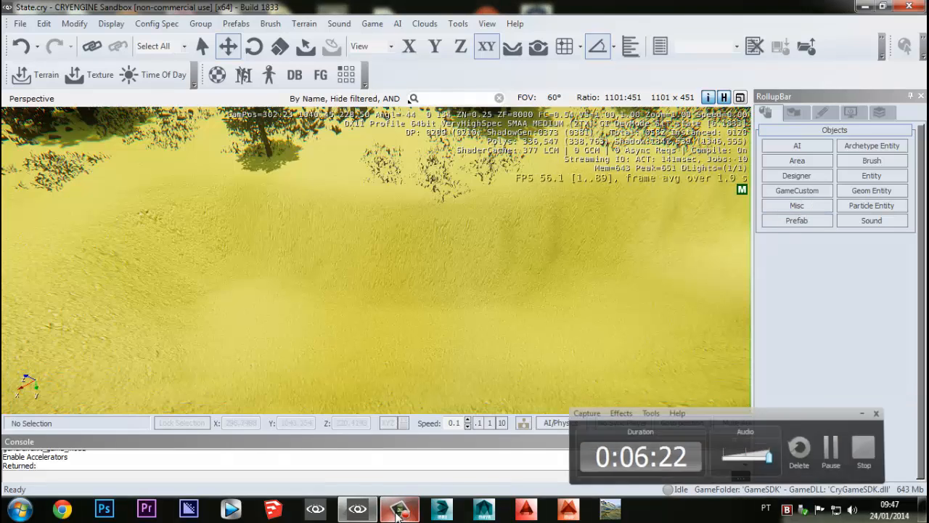
# - List the Misc object types and survey the trench's rounded end, its course and its surroundings from above
pyautogui.click(802, 207)
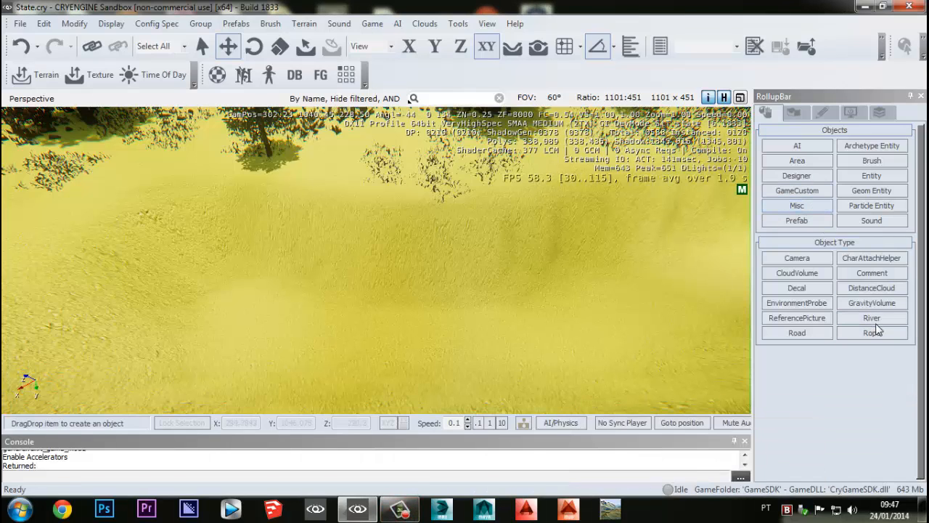
pyautogui.moveTo(560, 330); pyautogui.dragTo(629, 258, button='right')
pyautogui.moveTo(409, 100); pyautogui.dragTo(494, 271, button='right')
pyautogui.moveTo(153, 213); pyautogui.dragTo(180, 193, button='right')
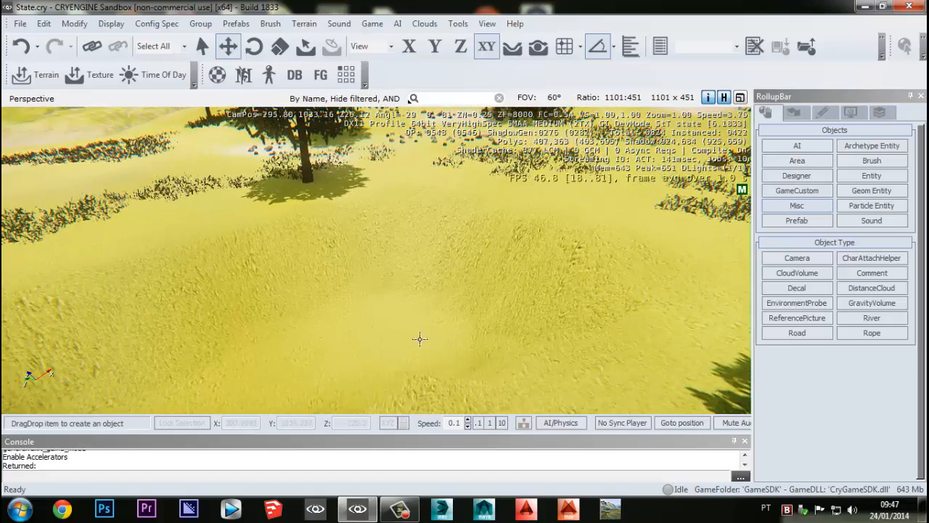
pyautogui.moveTo(419, 338); pyautogui.dragTo(499, 285, button='right')
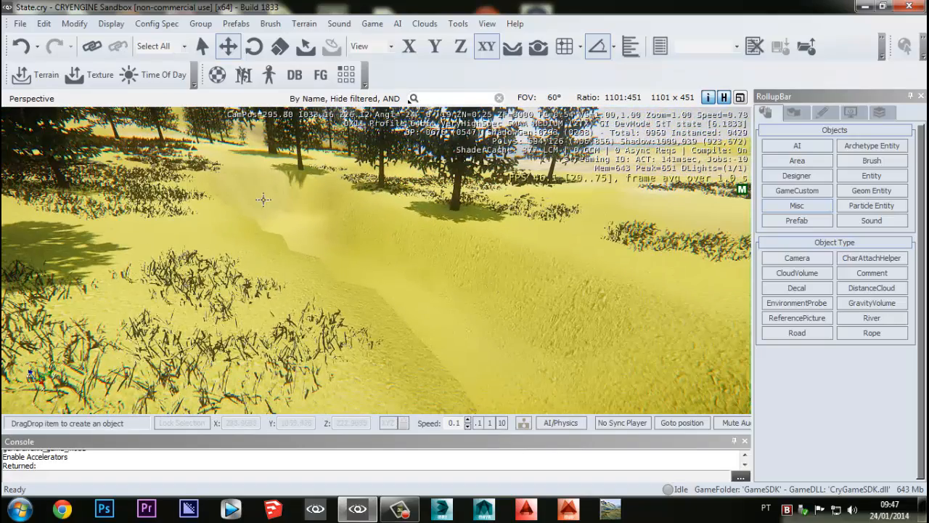
pyautogui.moveTo(452, 320); pyautogui.dragTo(555, 320, button='right')
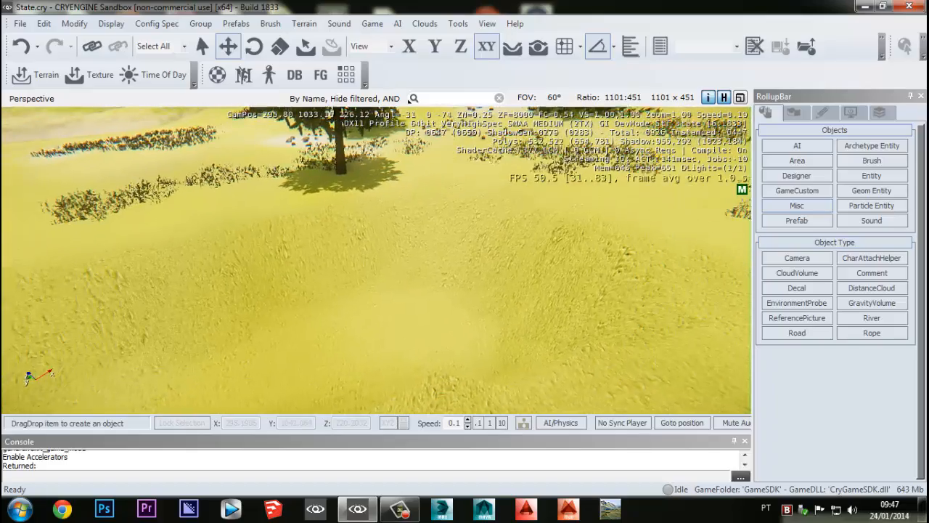
pyautogui.moveTo(490, 299); pyautogui.dragTo(673, 272, button='right')
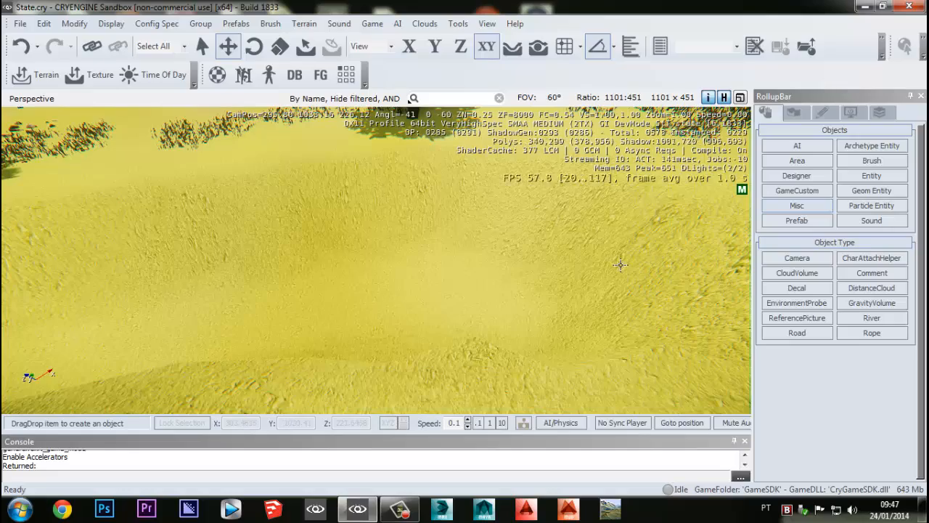
pyautogui.scroll(-20, 621, 265)
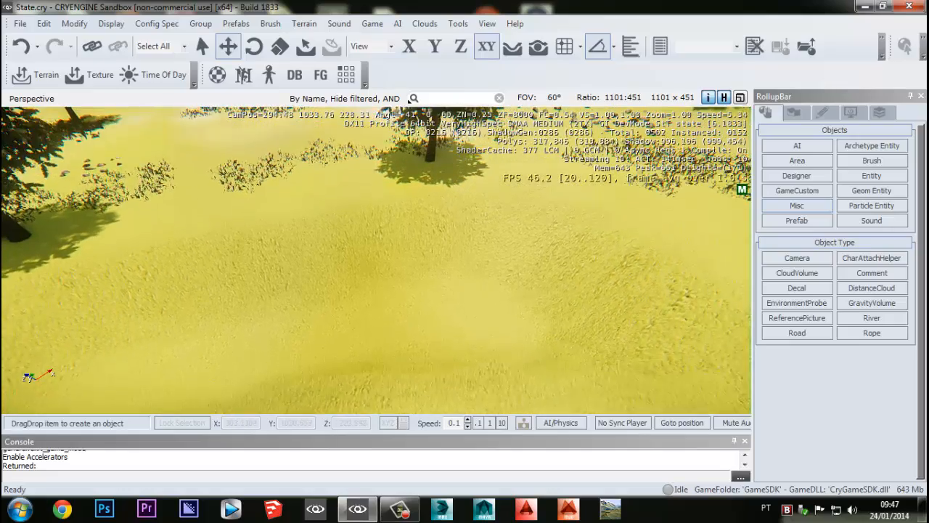
pyautogui.scroll(-2, 581, 307)
pyautogui.moveTo(581, 307); pyautogui.dragTo(726, 348, button='right')
pyautogui.moveTo(560, 291); pyautogui.dragTo(531, 309, button='right')
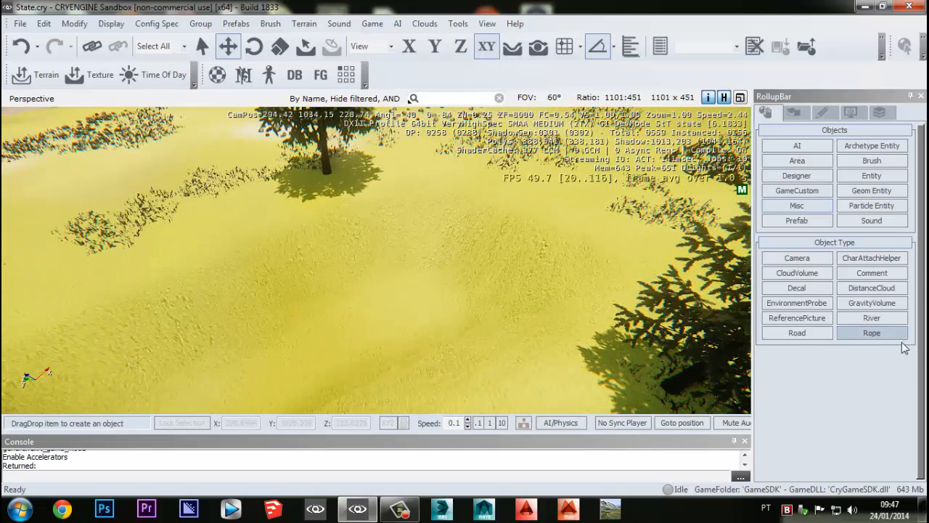
pyautogui.click(872, 318)
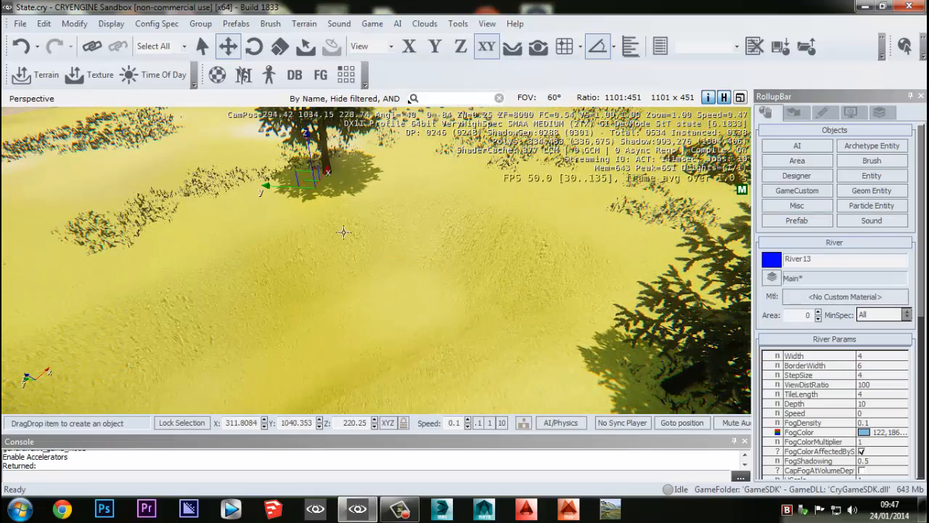
pyautogui.press('Escape')
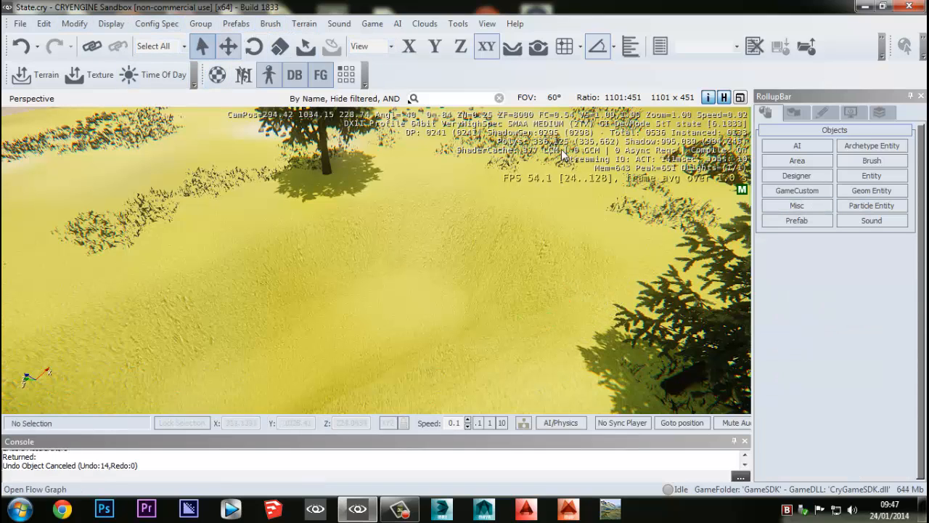
pyautogui.click(819, 207)
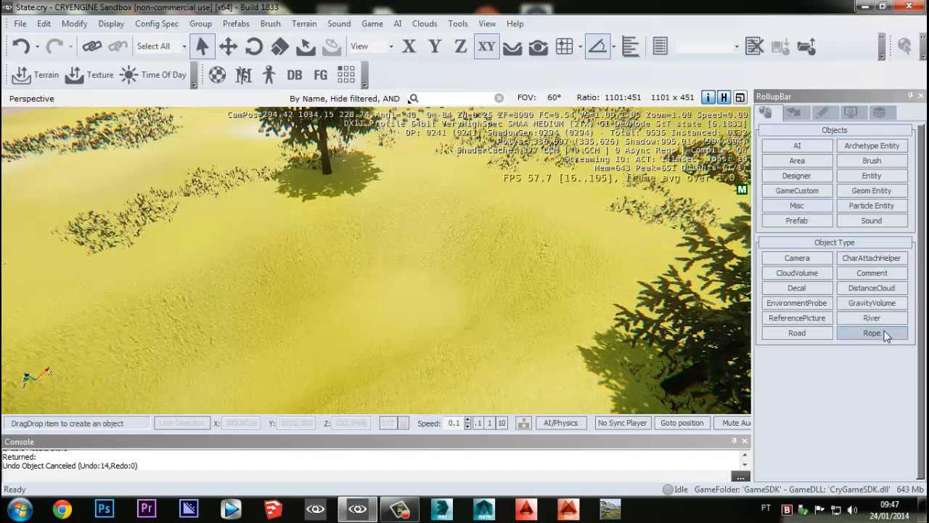
pyautogui.click(875, 331)
pyautogui.moveTo(506, 264); pyautogui.dragTo(494, 269, button='right')
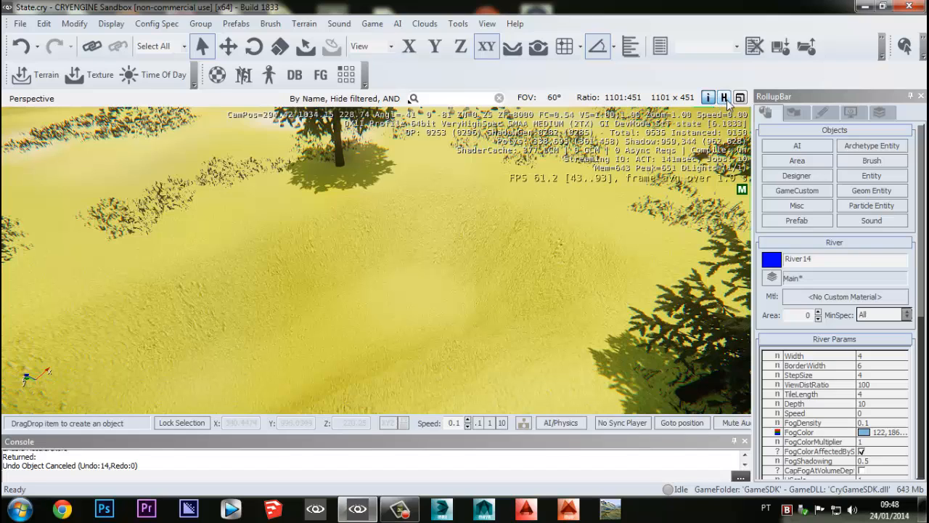
pyautogui.moveTo(498, 268); pyautogui.dragTo(468, 286, button='right')
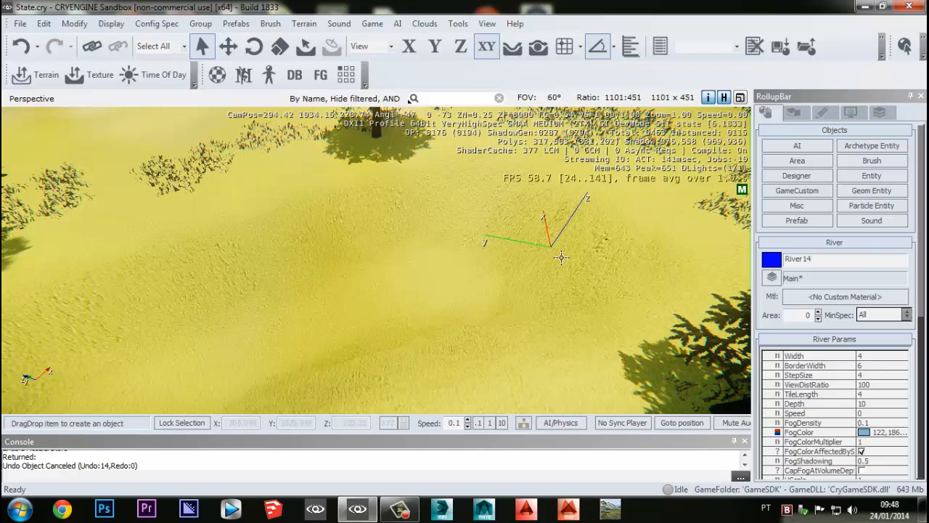
pyautogui.moveTo(319, 317); pyautogui.dragTo(169, 324, button='right')
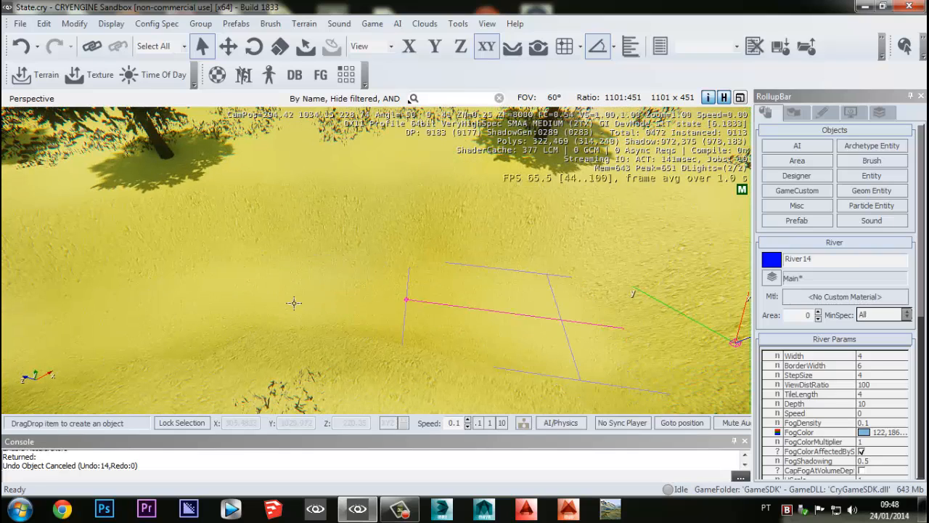
pyautogui.press('Escape')
pyautogui.hotkey('shift', 'space')
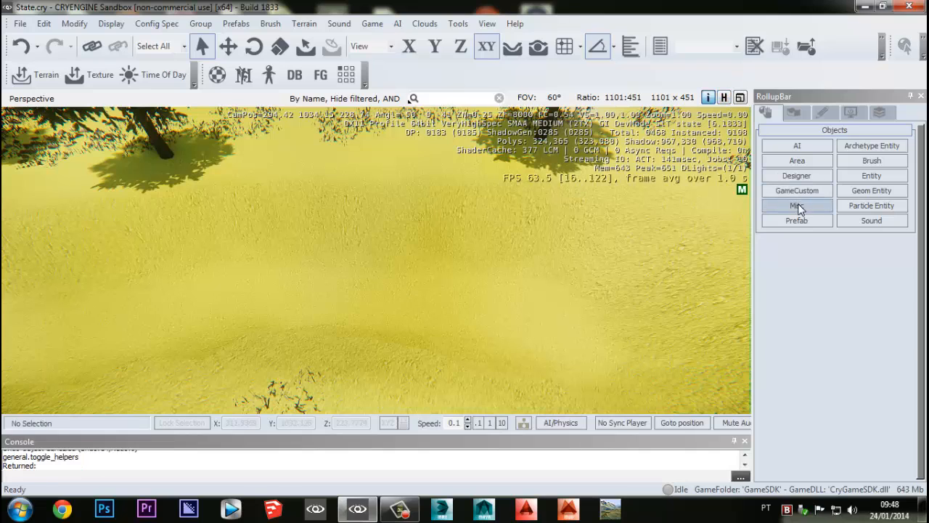
pyautogui.click(797, 206)
pyautogui.click(869, 318)
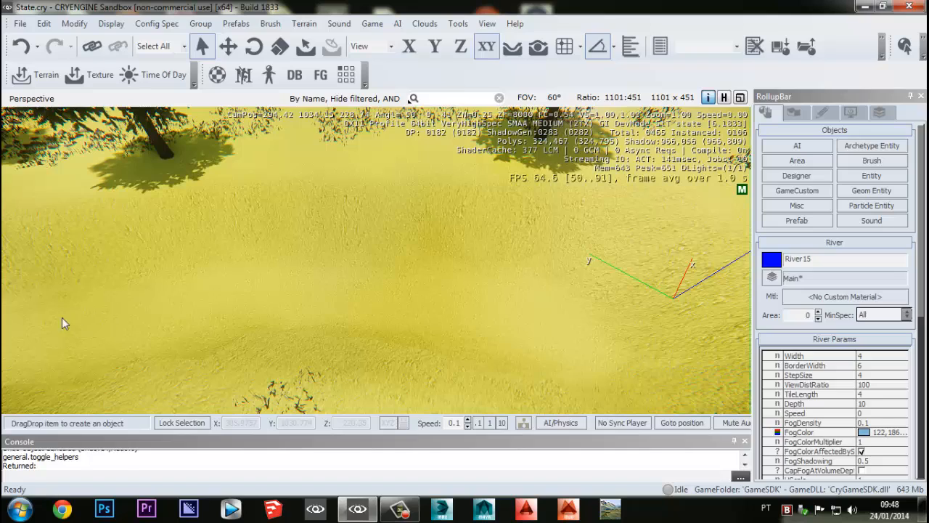
pyautogui.press('Escape')
pyautogui.click(725, 99)
# - Try a River path along the trench bed from the rounded end around the bend, and delete that river
pyautogui.click(797, 206)
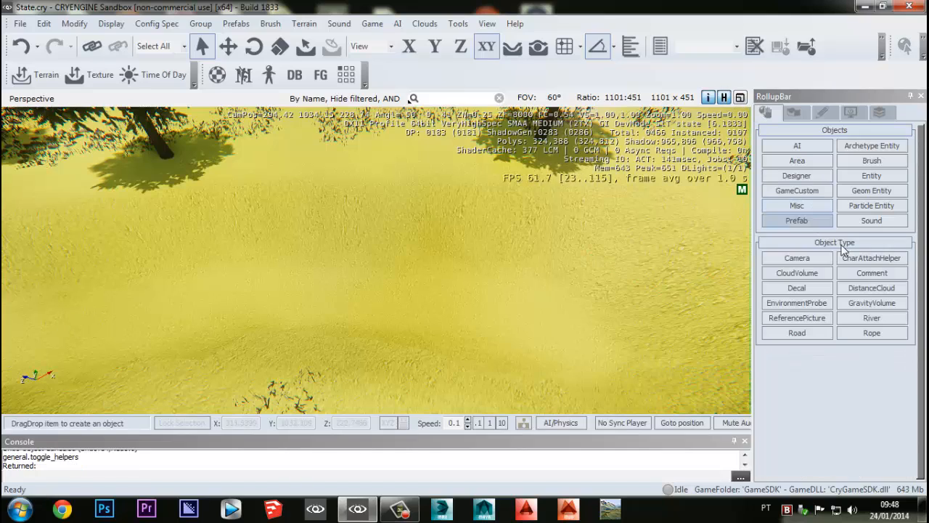
pyautogui.click(877, 320)
pyautogui.moveTo(641, 301); pyautogui.dragTo(639, 303, button='right')
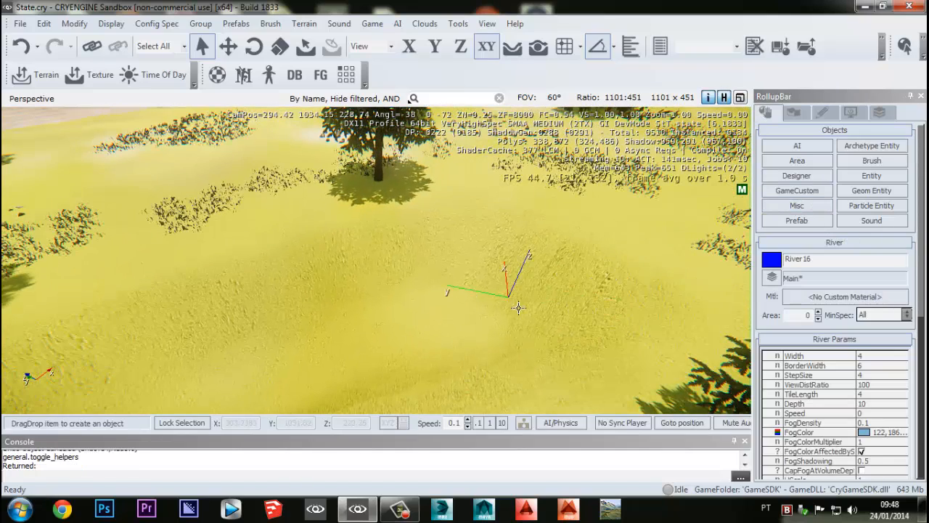
pyautogui.moveTo(397, 301); pyautogui.dragTo(394, 302, button='right')
pyautogui.moveTo(371, 336); pyautogui.dragTo(371, 336, button='right')
pyautogui.press('s')
pyautogui.scroll(-4, 378, 341)
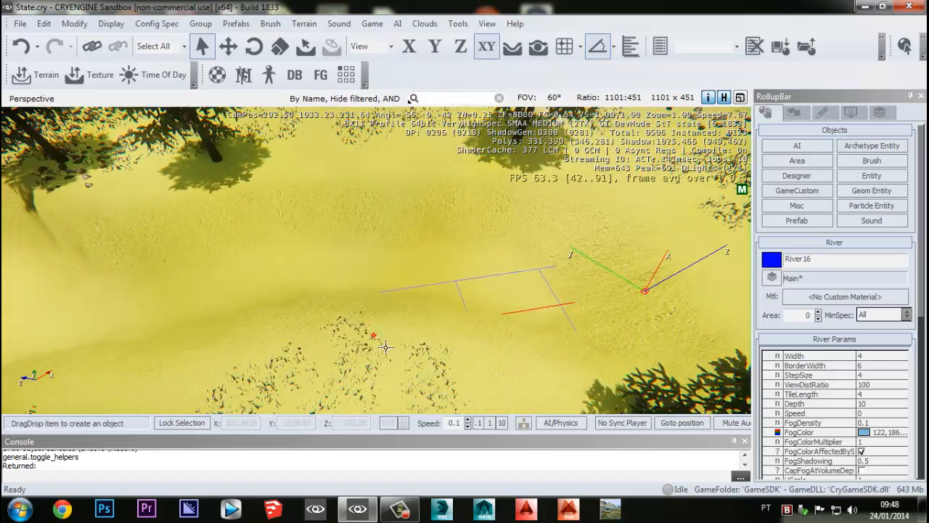
pyautogui.moveTo(379, 312); pyautogui.dragTo(409, 368, button='middle')
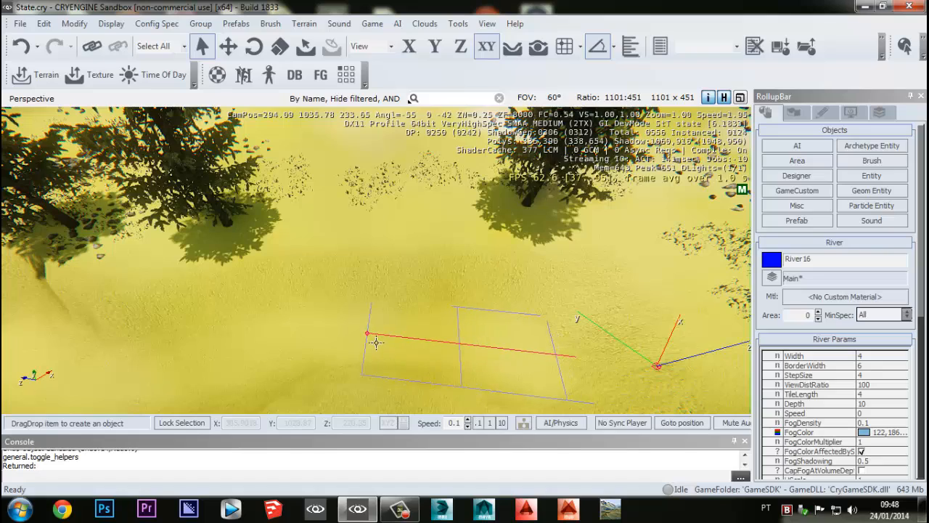
pyautogui.click(334, 340)
pyautogui.moveTo(165, 385); pyautogui.dragTo(163, 385, button='right')
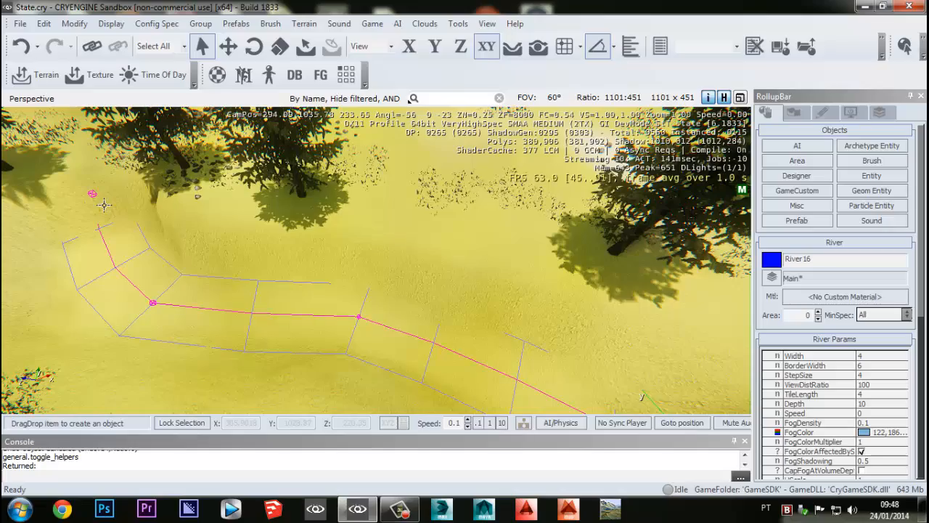
pyautogui.press('w')
pyautogui.moveTo(127, 263); pyautogui.dragTo(349, 294, button='right')
pyautogui.press('w')
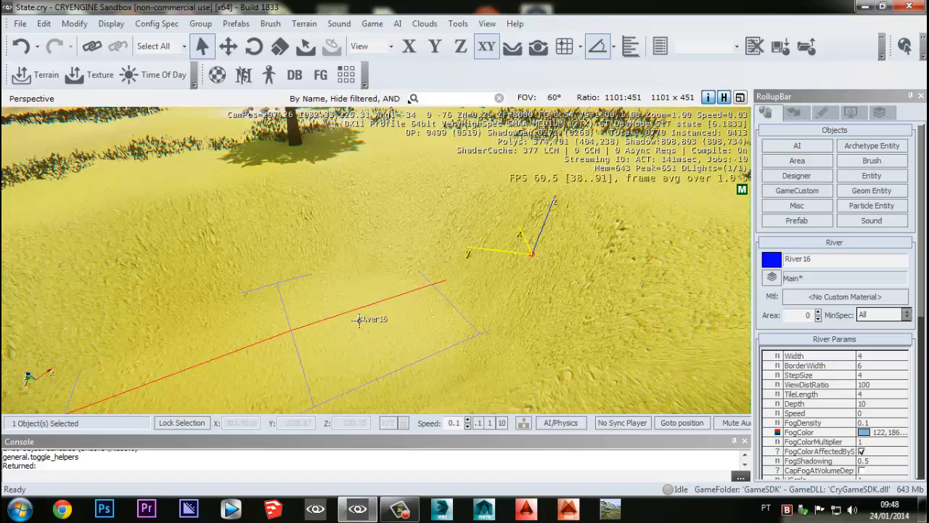
pyautogui.press('Delete')
pyautogui.click(393, 284)
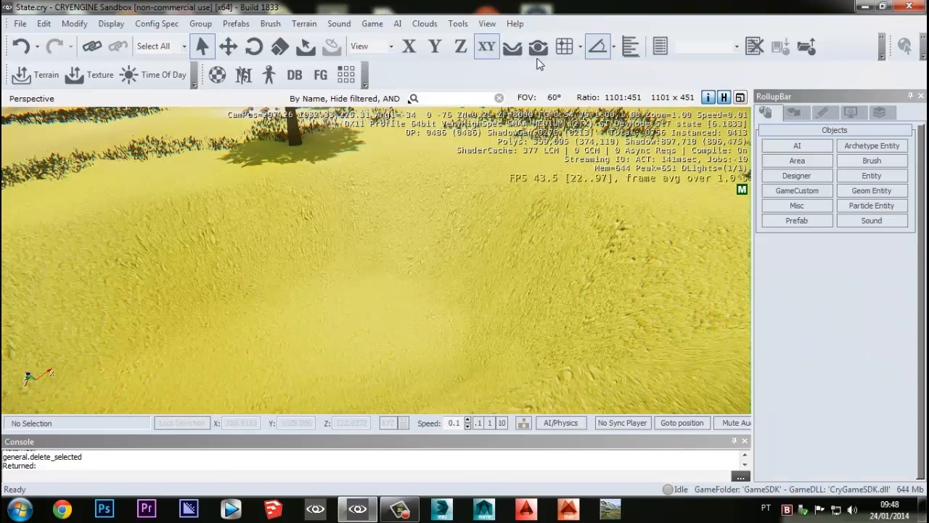
# - With placement following terrain and snapping to objects, draw a new River from the trench's rounded end along its bed and around the bend
pyautogui.moveTo(495, 191); pyautogui.dragTo(452, 215, button='right')
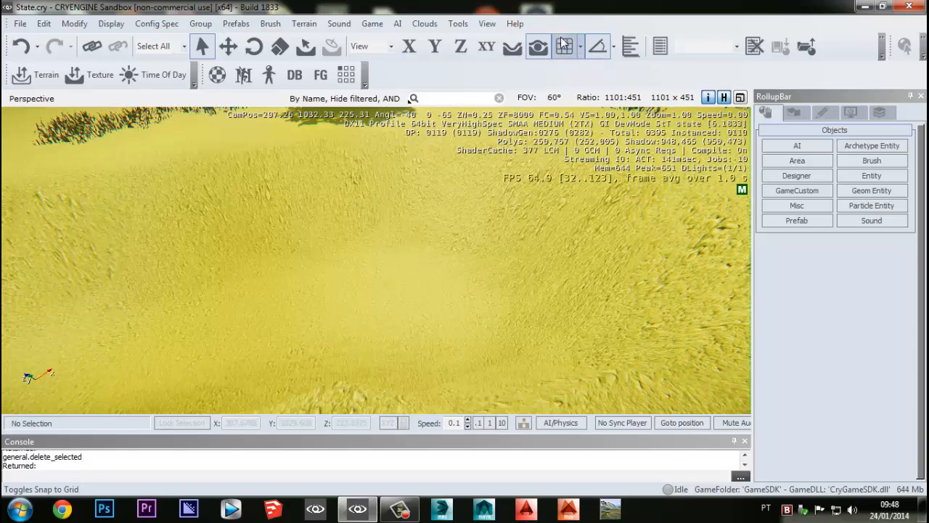
pyautogui.click(811, 213)
pyautogui.click(869, 322)
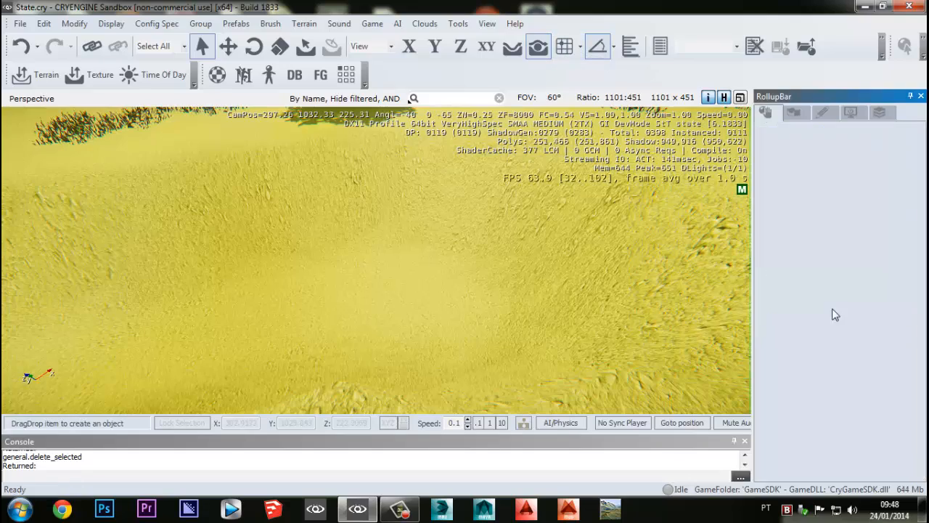
pyautogui.moveTo(538, 266); pyautogui.dragTo(498, 276, button='right')
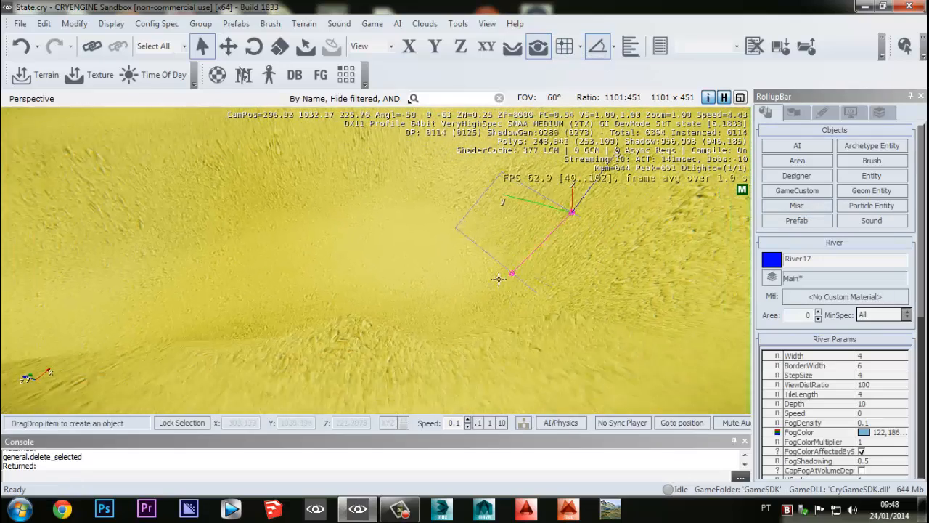
pyautogui.press('s')
pyautogui.press('s')
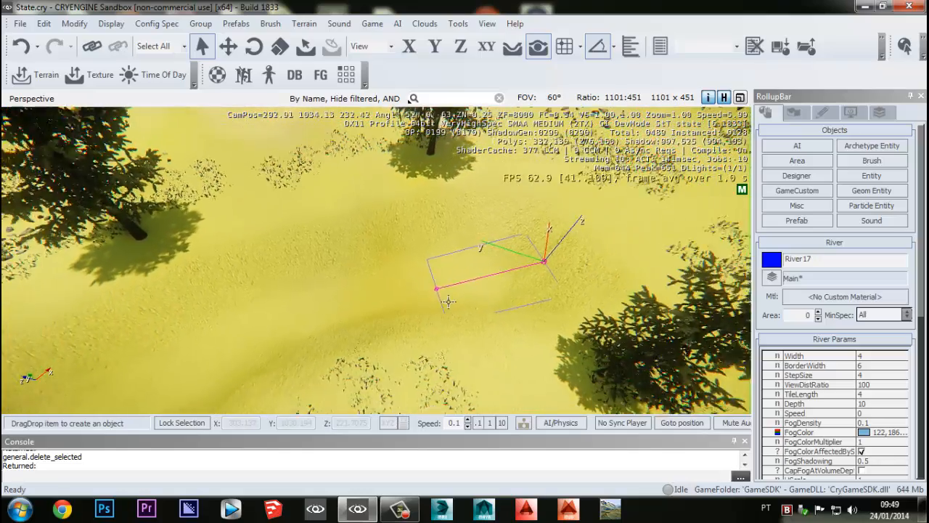
pyautogui.moveTo(440, 296); pyautogui.dragTo(446, 294, button='right')
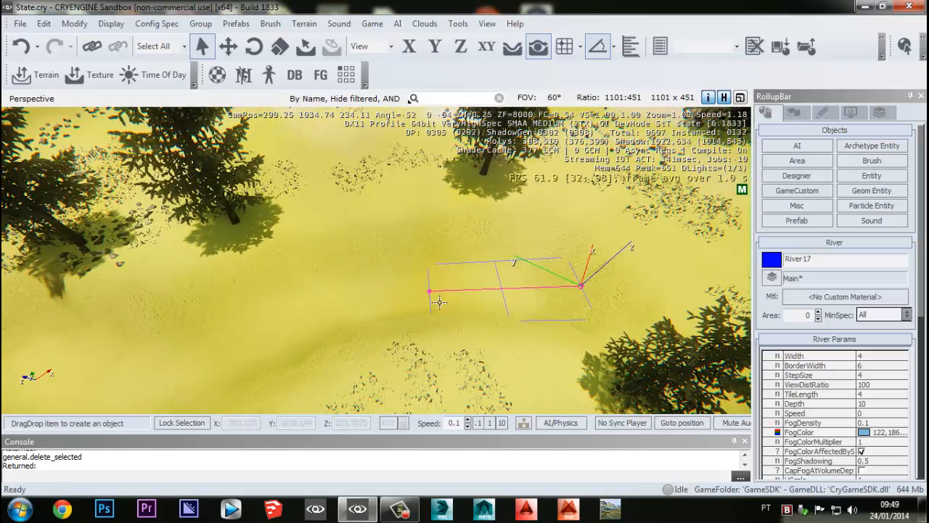
pyautogui.moveTo(196, 358); pyautogui.dragTo(132, 344, button='right')
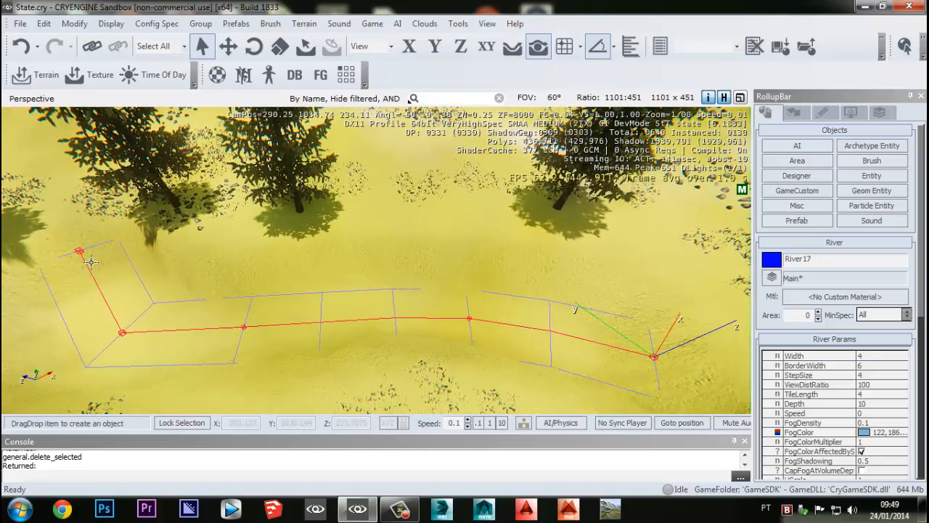
# - Examine the new river's outline around the trench bend from above and from the trench's edge
pyautogui.moveTo(393, 347)
pyautogui.mouseDown(button='right')
pyautogui.moveTo(508, 359)
pyautogui.moveTo(501, 349)
pyautogui.moveTo(385, 334)
pyautogui.mouseUp(button='right')
pyautogui.press('w')
pyautogui.press('w')
pyautogui.moveTo(559, 347); pyautogui.dragTo(501, 331, button='right')
pyautogui.press('a')
pyautogui.moveTo(516, 333); pyautogui.dragTo(492, 304, button='middle')
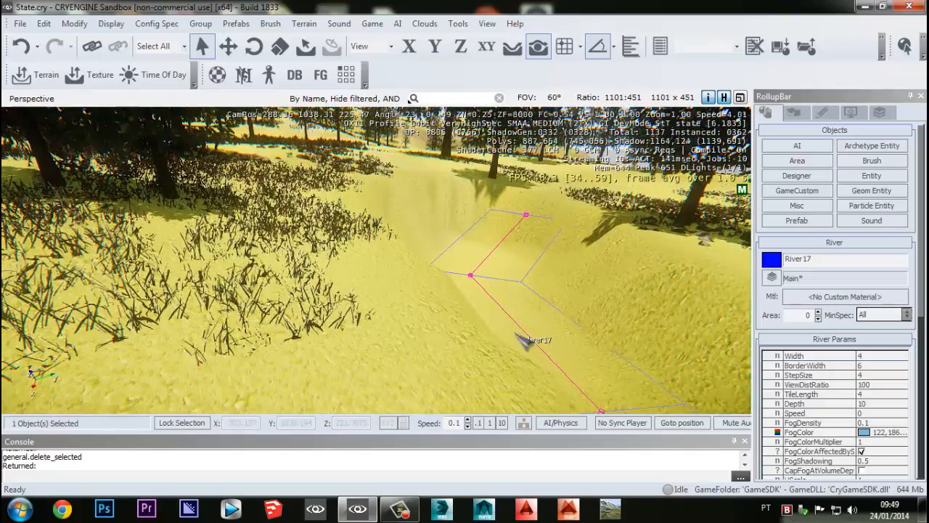
# - Walk through the trench and over its banks in game mode, and return to editing
pyautogui.hotkey('ctrl', 'g')
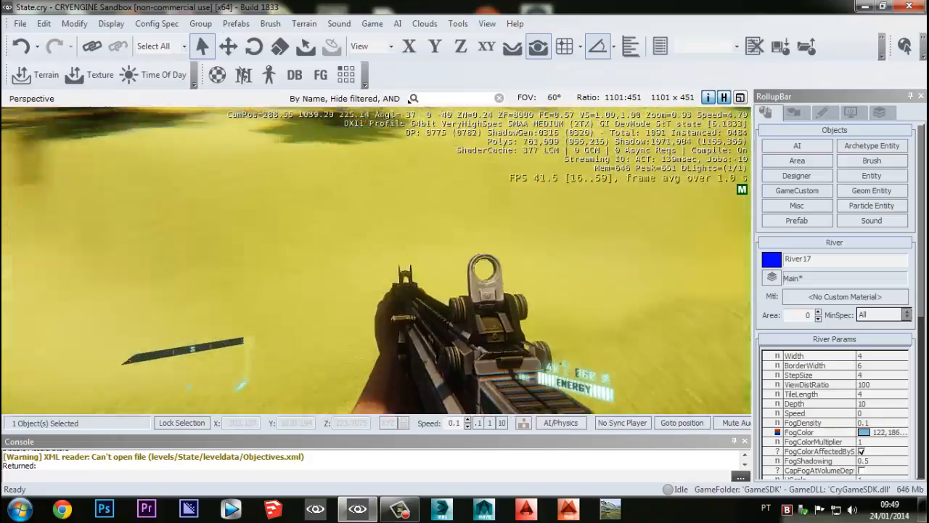
pyautogui.press('w')
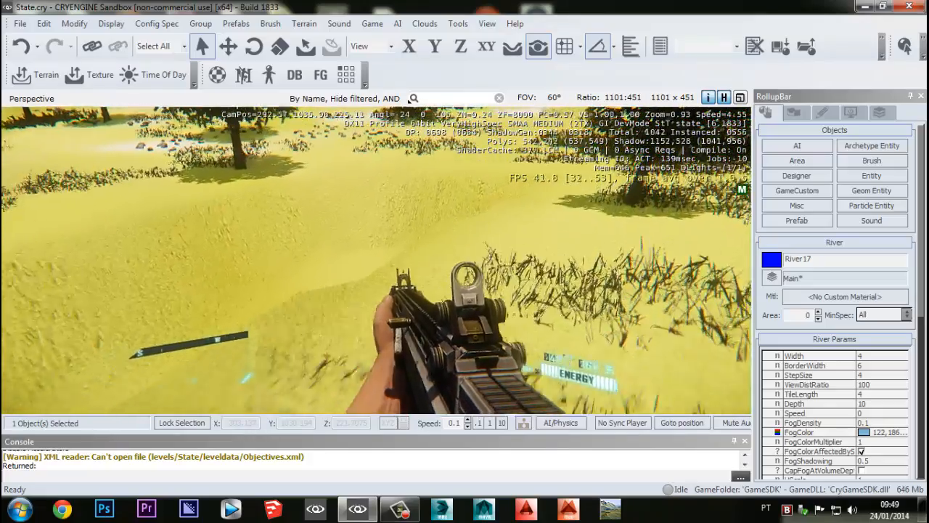
pyautogui.press('w')
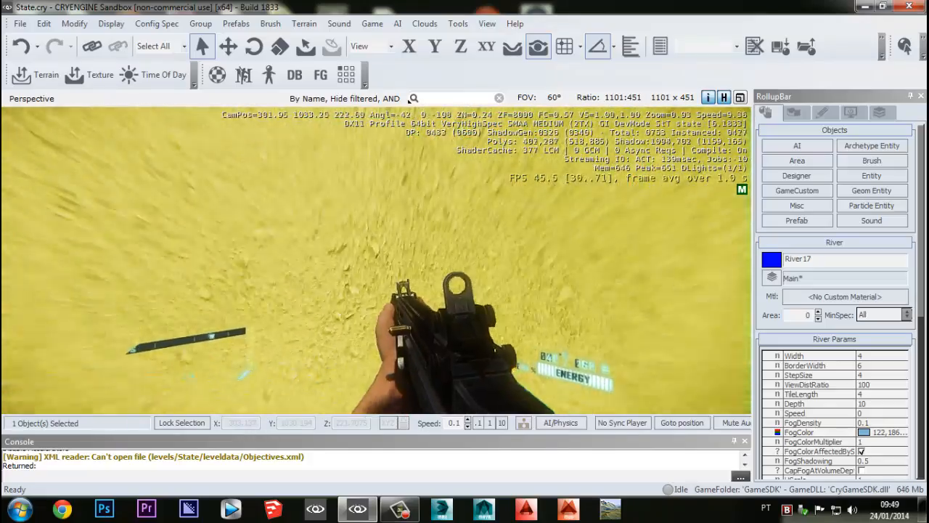
pyautogui.press('w')
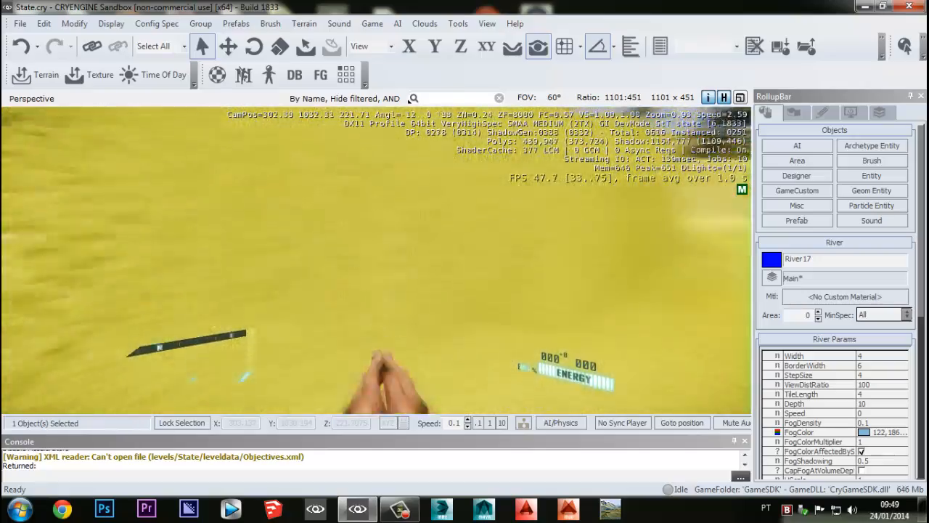
pyautogui.press('w')
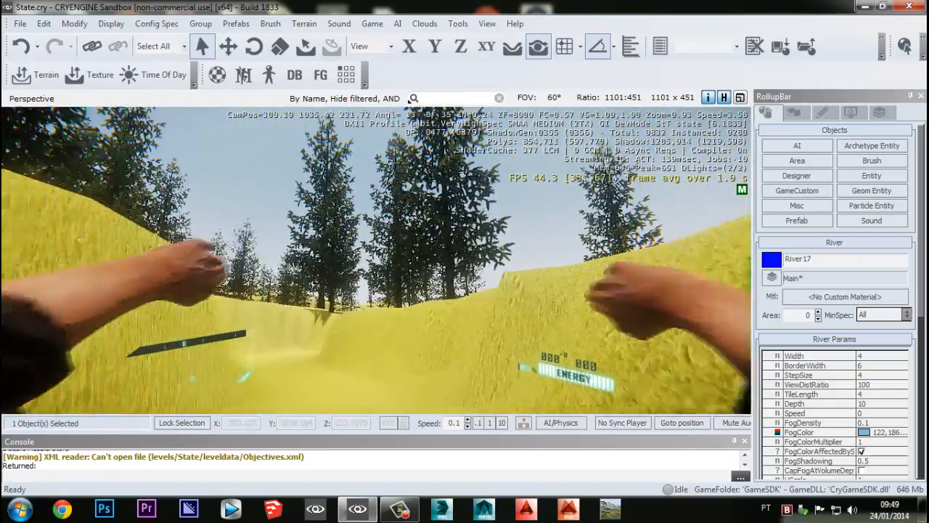
pyautogui.press('w')
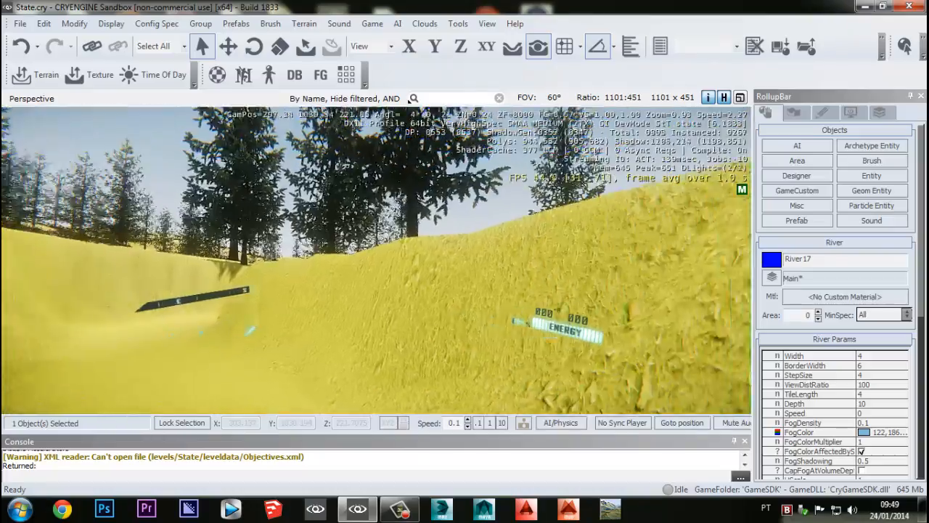
pyautogui.press('w')
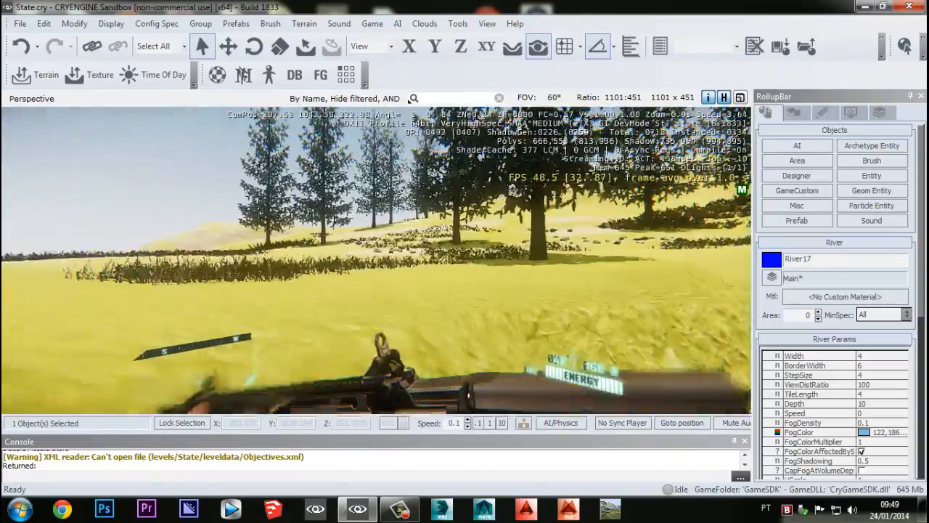
pyautogui.press('w')
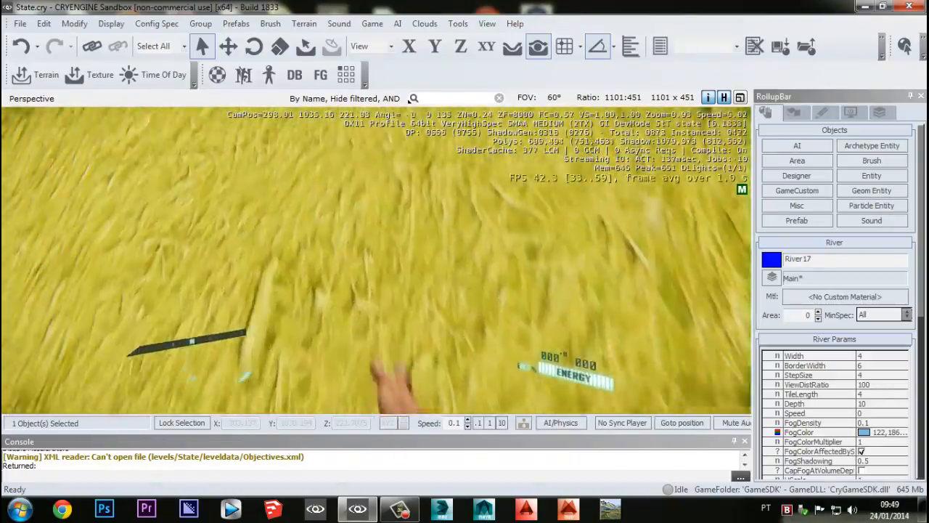
pyautogui.press('w')
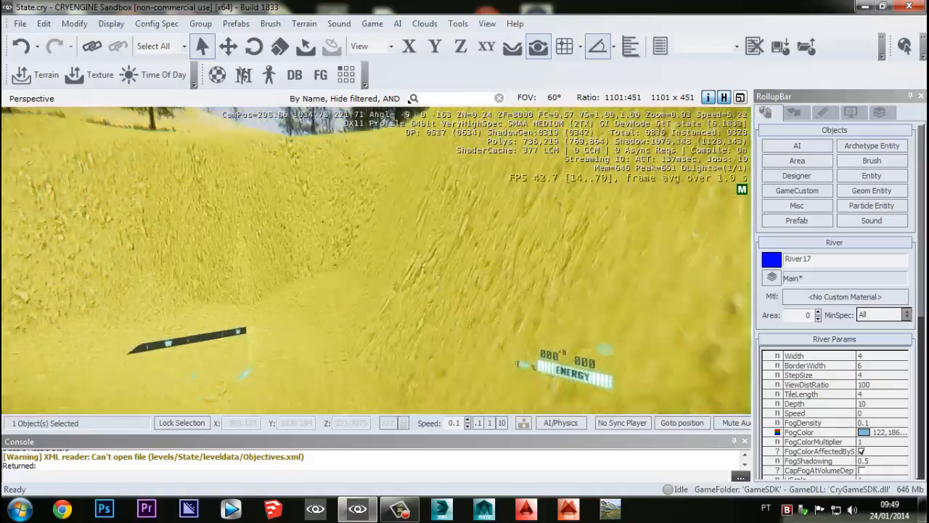
pyautogui.press('w')
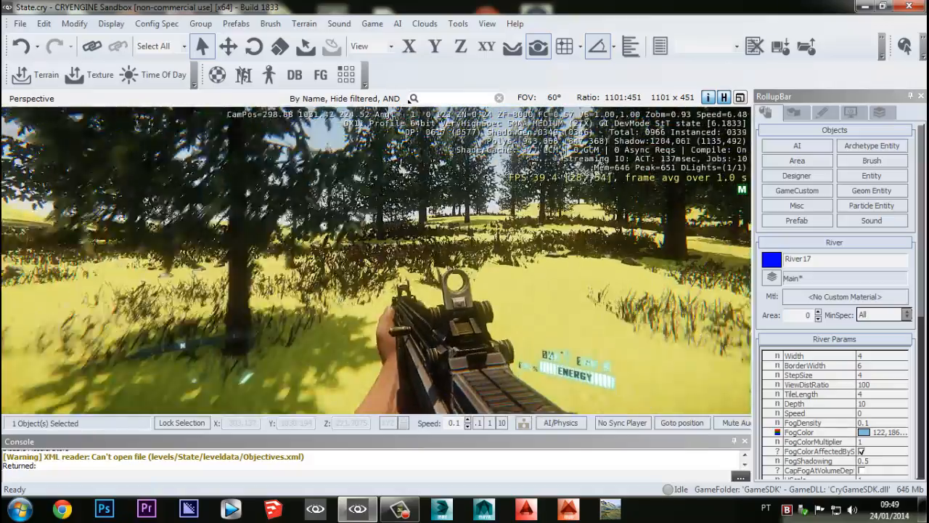
pyautogui.press('w')
pyautogui.press('Escape')
# - Inspect the river's first point on the rounded end and follow its path along the trench to the bend
pyautogui.moveTo(530, 356); pyautogui.dragTo(341, 370, button='right')
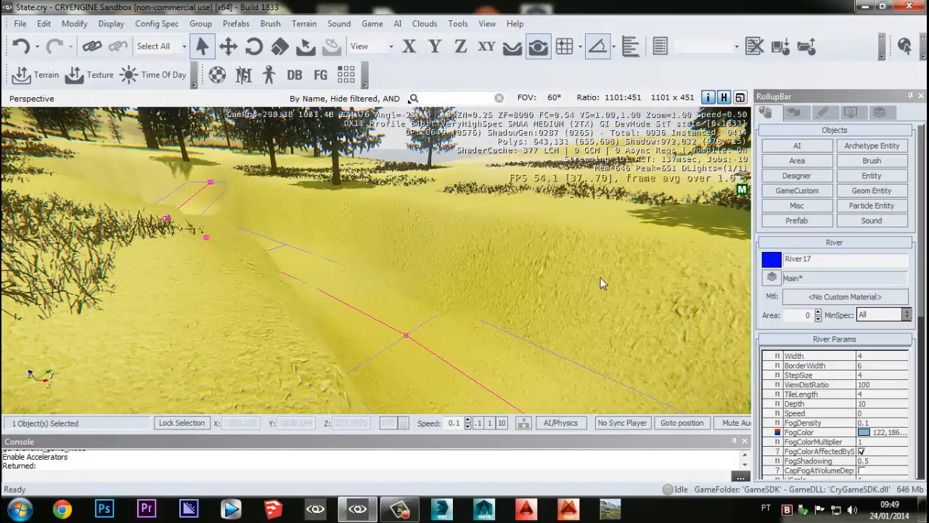
pyautogui.scroll(3, 439, 315)
pyautogui.moveTo(439, 315); pyautogui.dragTo(416, 324, button='right')
pyautogui.scroll(4, 416, 324)
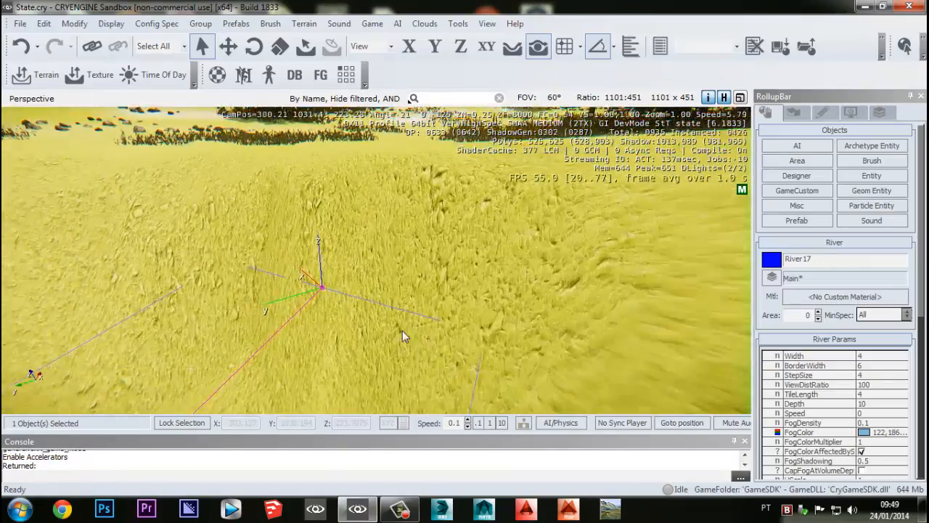
pyautogui.moveTo(386, 338); pyautogui.dragTo(449, 353, button='middle')
pyautogui.moveTo(465, 353); pyautogui.dragTo(366, 321, button='right')
pyautogui.moveTo(472, 382); pyautogui.dragTo(426, 321, button='right')
pyautogui.press('w')
pyautogui.press('w')
pyautogui.press('w')
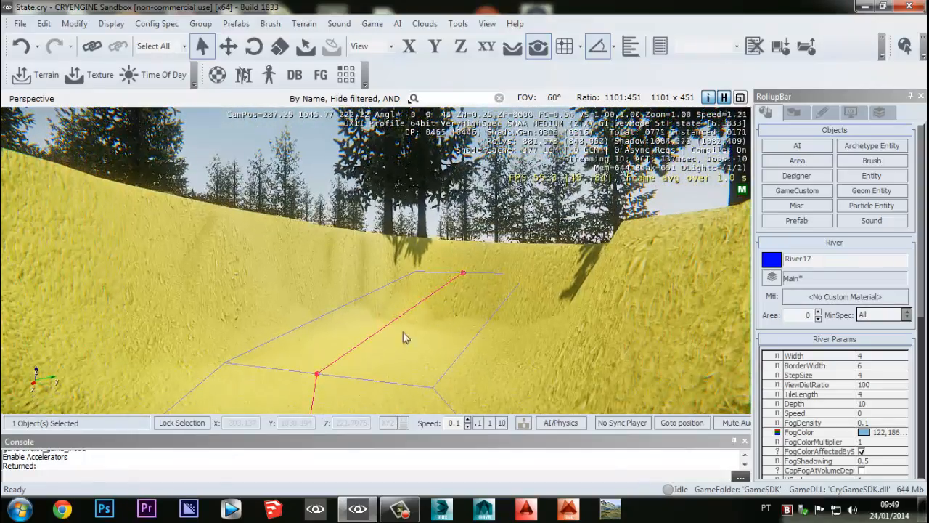
# - View the river from its far end back towards the first point, and compare its course with the trench
pyautogui.moveTo(350, 378); pyautogui.dragTo(381, 317, button='middle')
pyautogui.moveTo(381, 317); pyautogui.dragTo(207, 323, button='right')
pyautogui.press('w')
pyautogui.press('w')
pyautogui.moveTo(465, 342); pyautogui.dragTo(290, 305, button='right')
pyautogui.press('d')
pyautogui.moveTo(370, 325); pyautogui.dragTo(323, 329, button='right')
pyautogui.press('w')
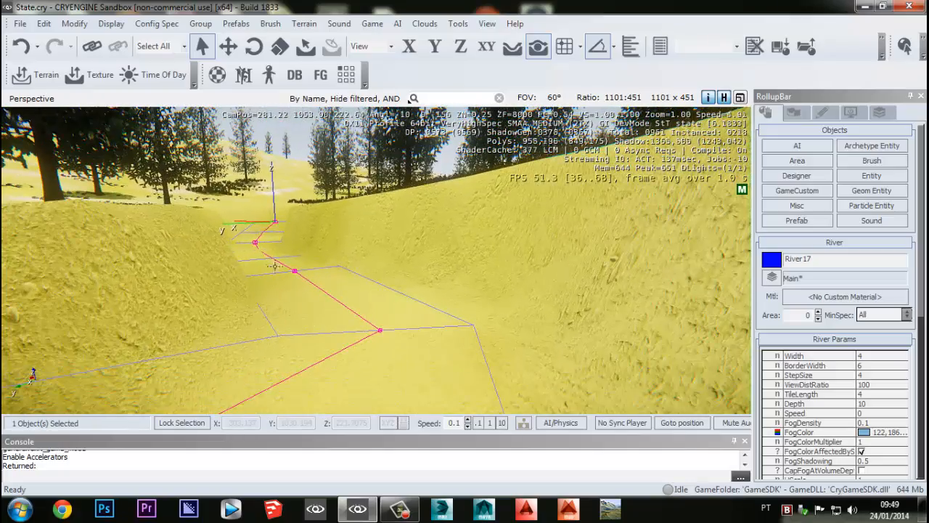
pyautogui.press('w')
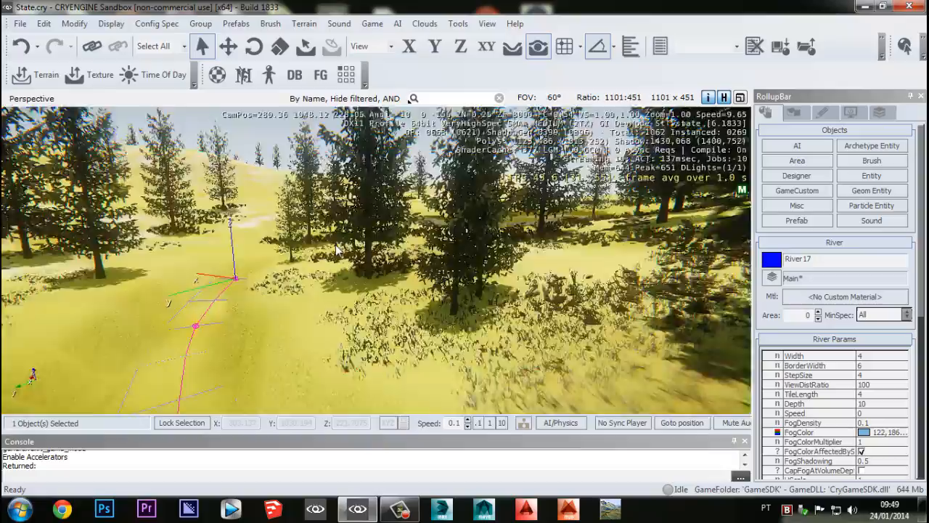
pyautogui.moveTo(315, 293); pyautogui.dragTo(317, 280, button='right')
pyautogui.press('w')
pyautogui.moveTo(465, 157); pyautogui.dragTo(353, 187, button='right')
pyautogui.press('w')
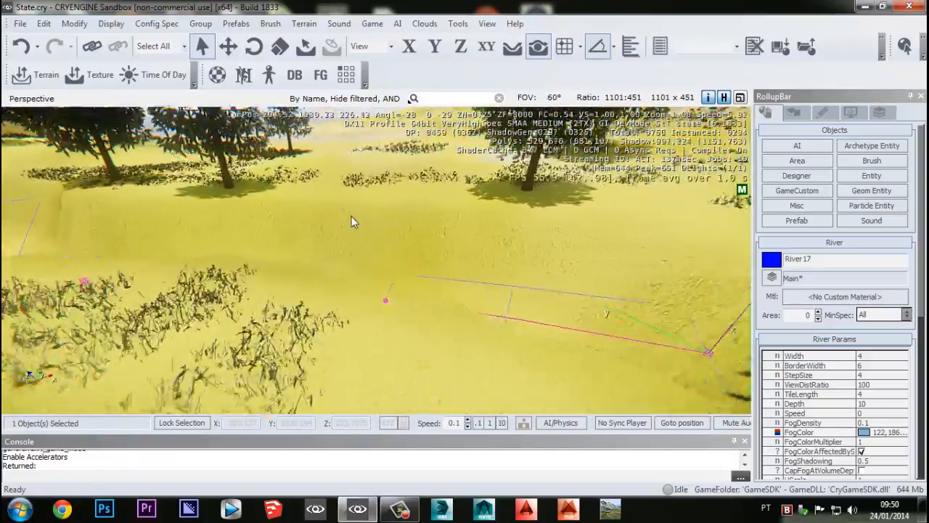
# - Examine from above how the river's middle points and borders sit against the trench bed and walls
pyautogui.moveTo(353, 219); pyautogui.dragTo(352, 205, button='right')
pyautogui.moveTo(352, 324); pyautogui.dragTo(382, 350, button='right')
pyautogui.press('s')
pyautogui.moveTo(270, 262); pyautogui.dragTo(449, 287, button='right')
pyautogui.moveTo(417, 227); pyautogui.dragTo(305, 210, button='right')
pyautogui.moveTo(392, 256); pyautogui.dragTo(520, 275, button='right')
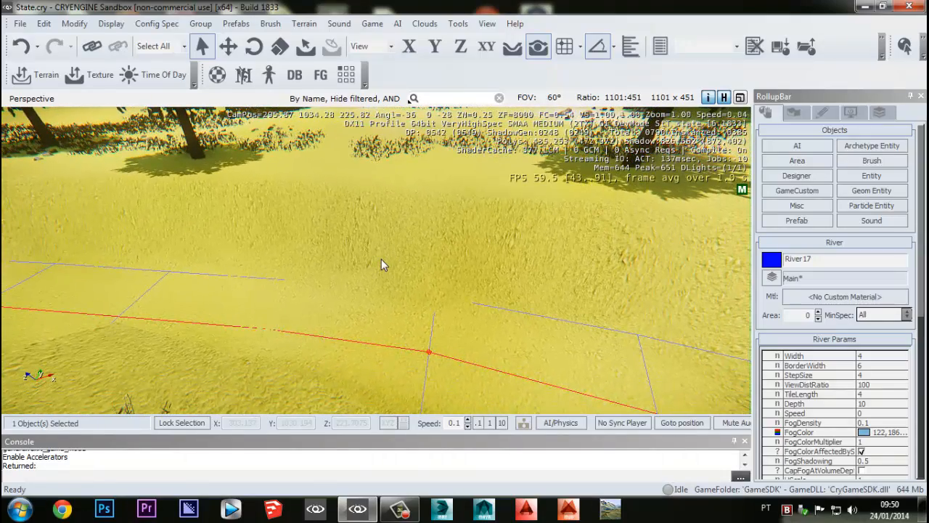
pyautogui.moveTo(408, 279); pyautogui.dragTo(468, 308, button='right')
pyautogui.moveTo(340, 288)
pyautogui.mouseDown(button='right')
pyautogui.moveTo(342, 228)
pyautogui.moveTo(344, 288)
pyautogui.mouseUp(button='right')
pyautogui.moveTo(427, 295); pyautogui.dragTo(498, 310, button='right')
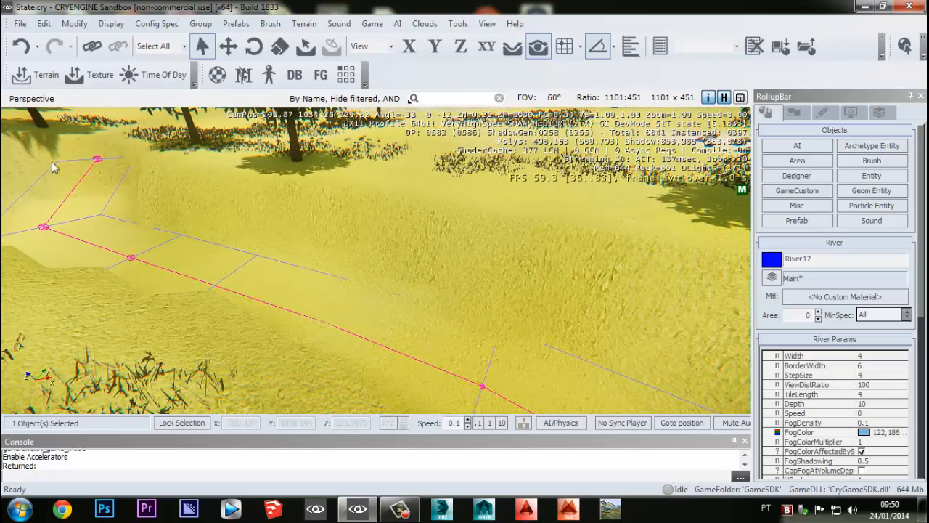
pyautogui.moveTo(376, 262); pyautogui.dragTo(494, 301, button='right')
pyautogui.moveTo(311, 260); pyautogui.dragTo(298, 307, button='right')
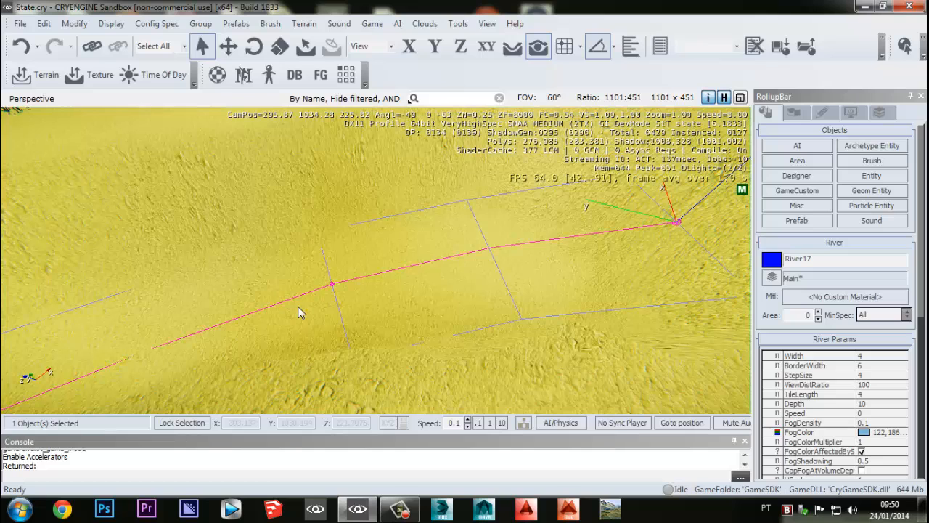
pyautogui.moveTo(301, 306)
pyautogui.mouseDown(button='right')
pyautogui.moveTo(304, 300)
pyautogui.moveTo(308, 312)
pyautogui.mouseUp(button='right')
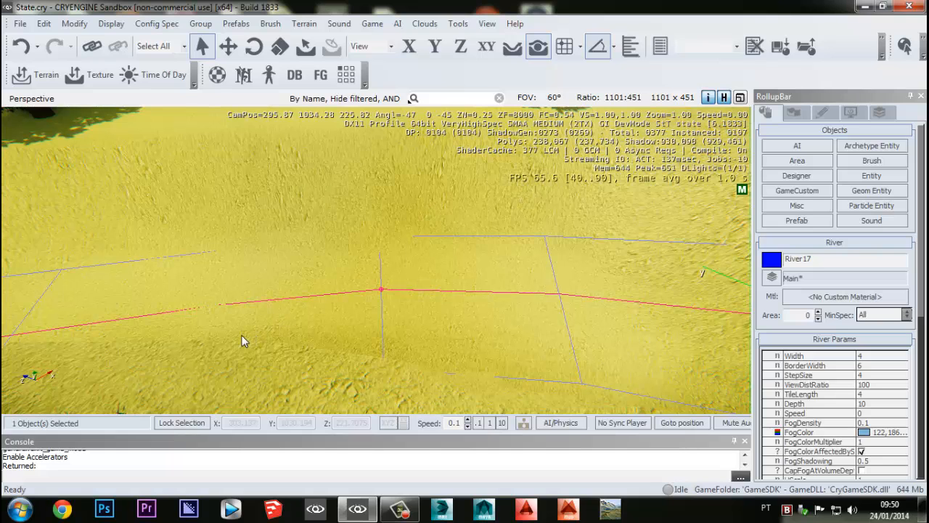
pyautogui.moveTo(581, 324); pyautogui.dragTo(519, 315, button='right')
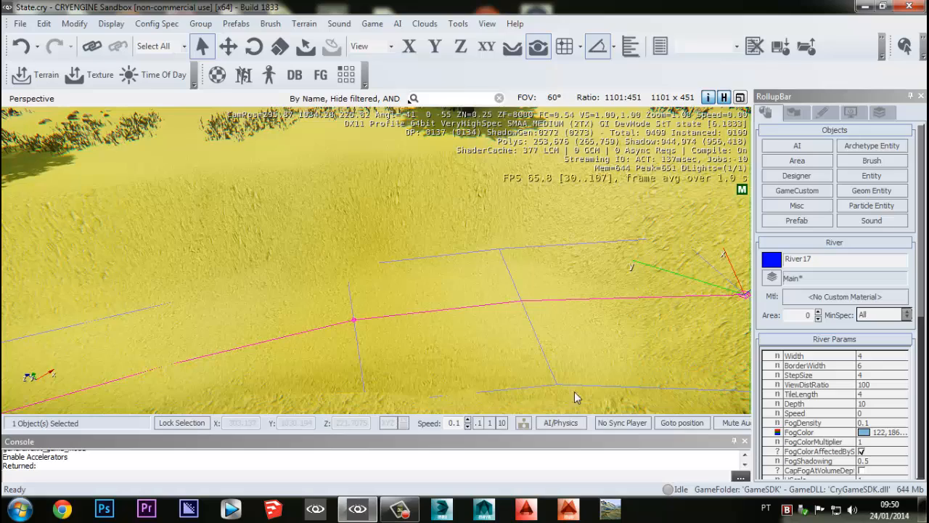
pyautogui.moveTo(575, 397); pyautogui.dragTo(571, 407, button='right')
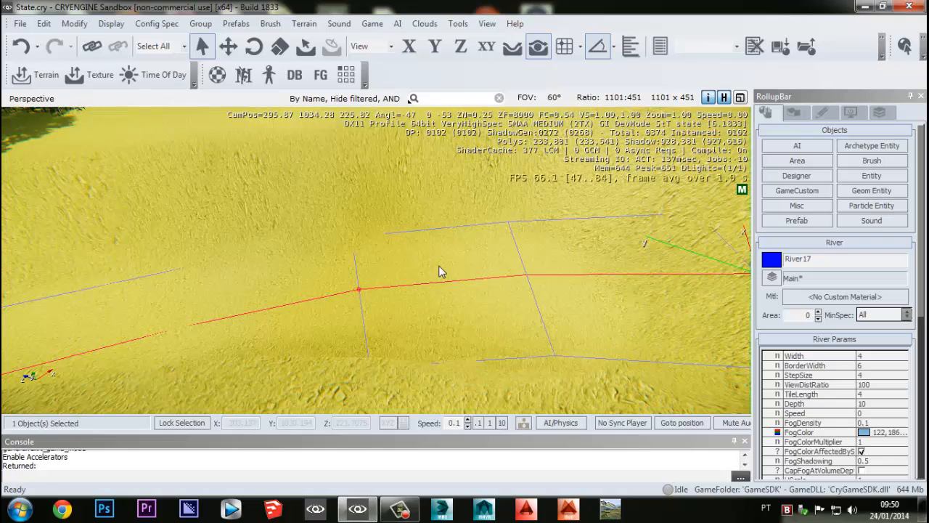
pyautogui.moveTo(440, 272); pyautogui.dragTo(442, 269, button='right')
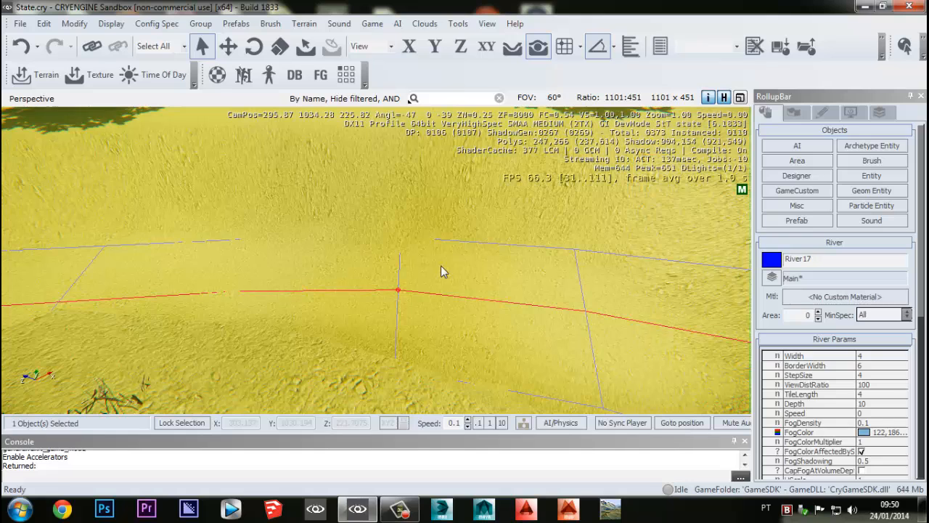
# - Compare the river's path and the heights of its points in the Top, Front and Left views
pyautogui.hotkey('ctrl', 'Tab')
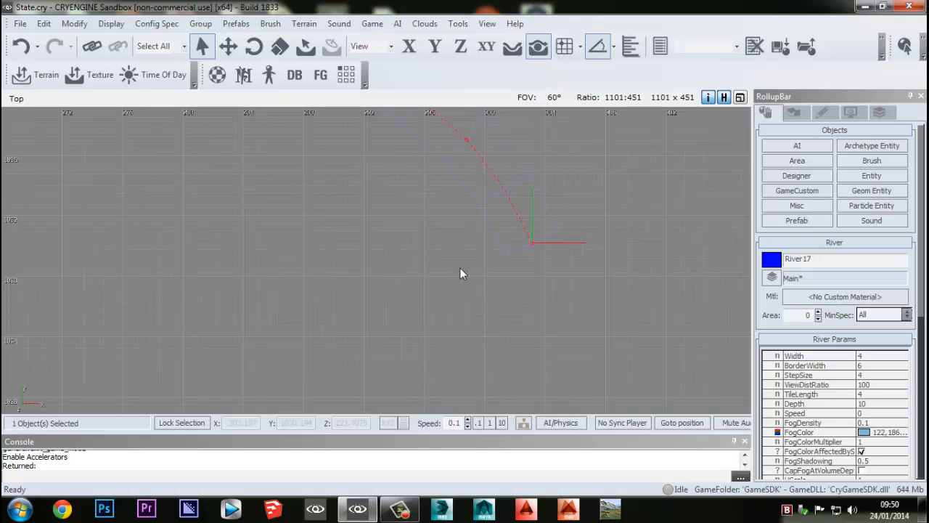
pyautogui.scroll(2, 538, 278)
pyautogui.scroll(2, 499, 251)
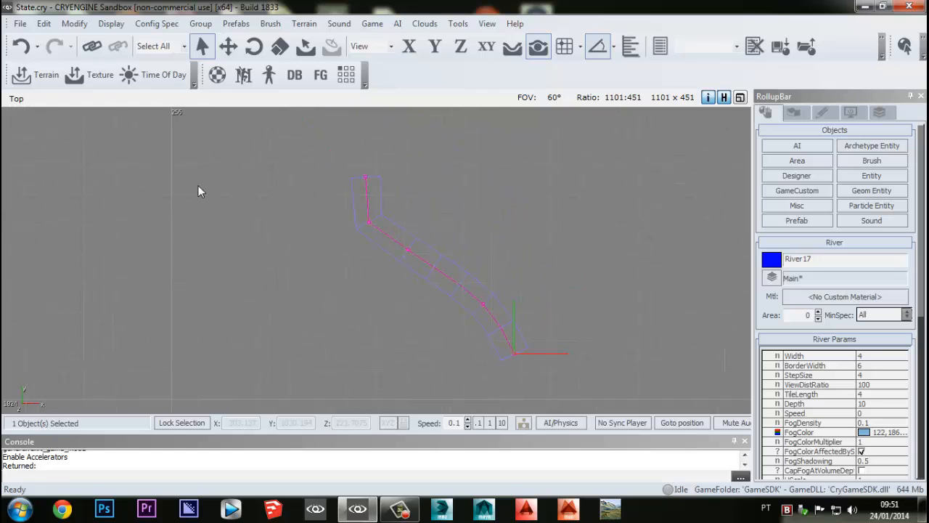
pyautogui.hotkey('ctrl', 'Tab')
pyautogui.scroll(5, 470, 319)
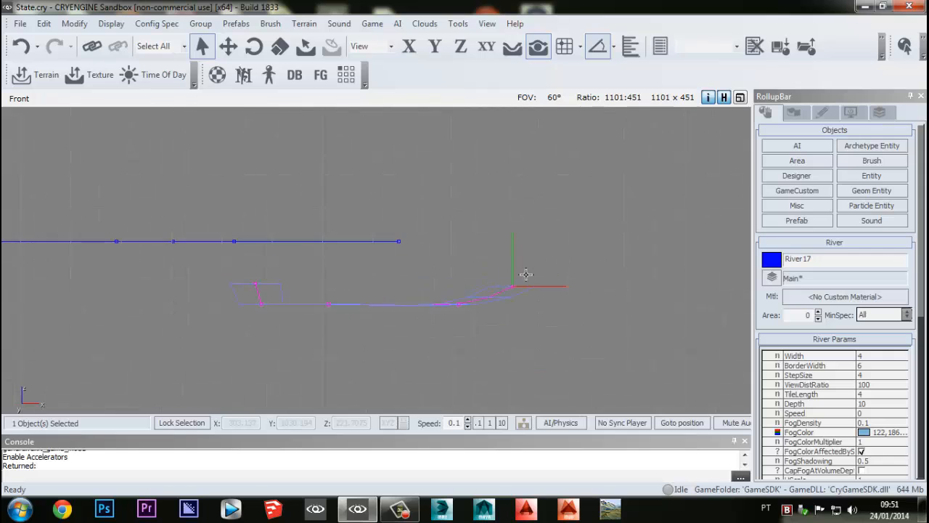
pyautogui.moveTo(479, 309); pyautogui.dragTo(523, 293, button='middle')
pyautogui.scroll(-2, 524, 293)
pyautogui.hotkey('ctrl', 'Tab')
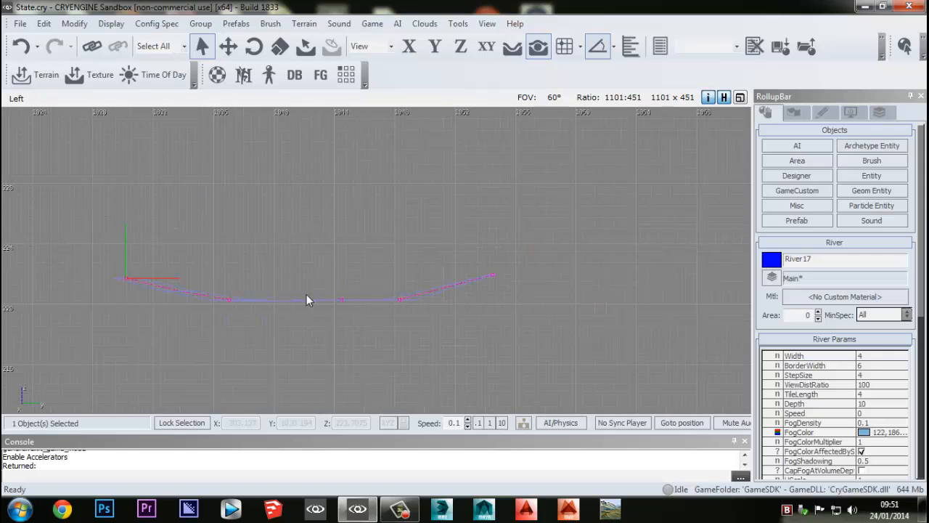
pyautogui.scroll(2, 239, 286)
pyautogui.moveTo(521, 285); pyautogui.dragTo(501, 276, button='middle')
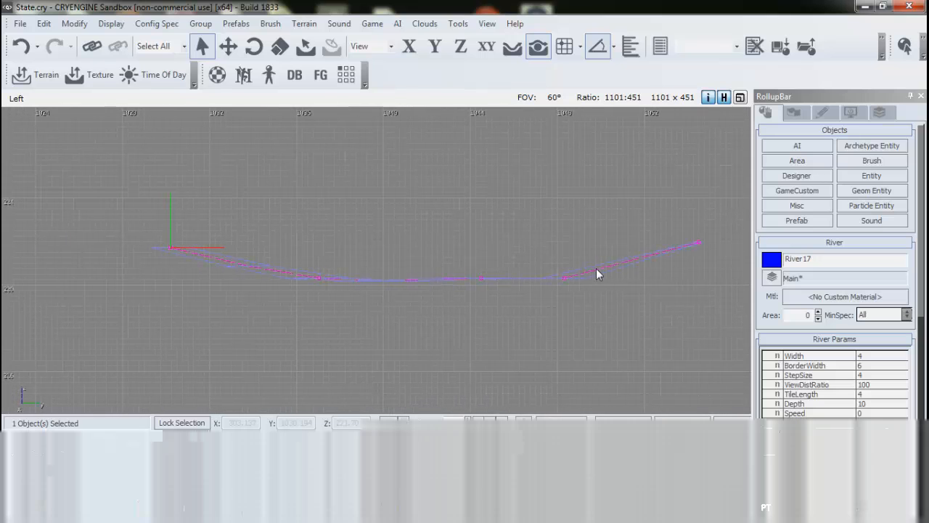
pyautogui.hotkey('ctrl', 'Tab')
# - Examine the slope between the river's first and second points in the Perspective and Front views
pyautogui.moveTo(567, 286); pyautogui.dragTo(502, 283, button='right')
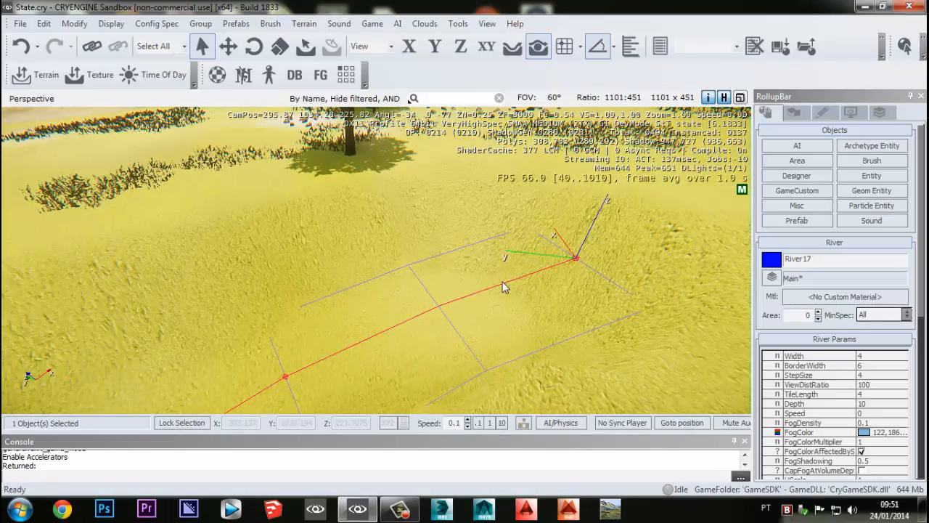
pyautogui.hotkey('ctrl', 'Tab')
pyautogui.hotkey('ctrl', 'Tab')
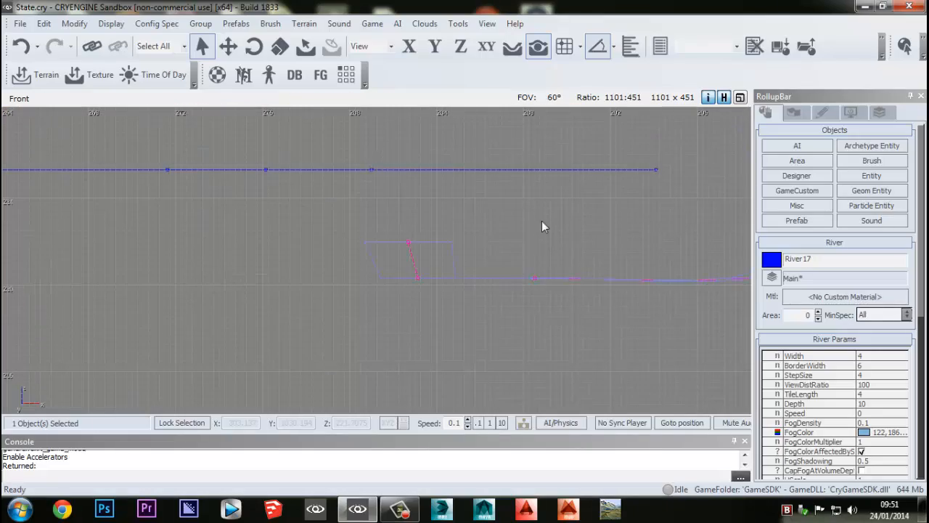
pyautogui.moveTo(543, 225); pyautogui.dragTo(189, 261, button='middle')
pyautogui.moveTo(536, 247); pyautogui.dragTo(489, 238, button='middle')
pyautogui.scroll(6, 475, 240)
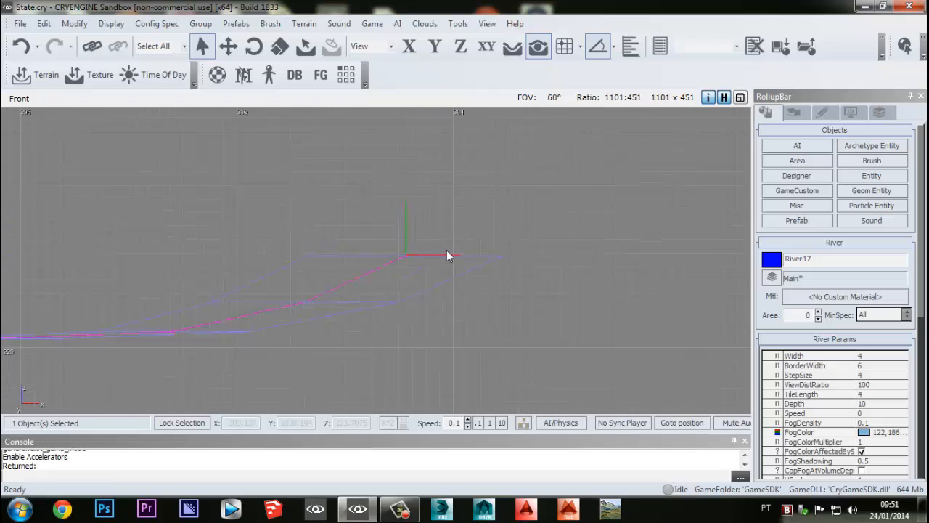
pyautogui.moveTo(341, 295); pyautogui.dragTo(480, 267, button='middle')
pyautogui.scroll(-2, 545, 233)
pyautogui.scroll(-2, 545, 233)
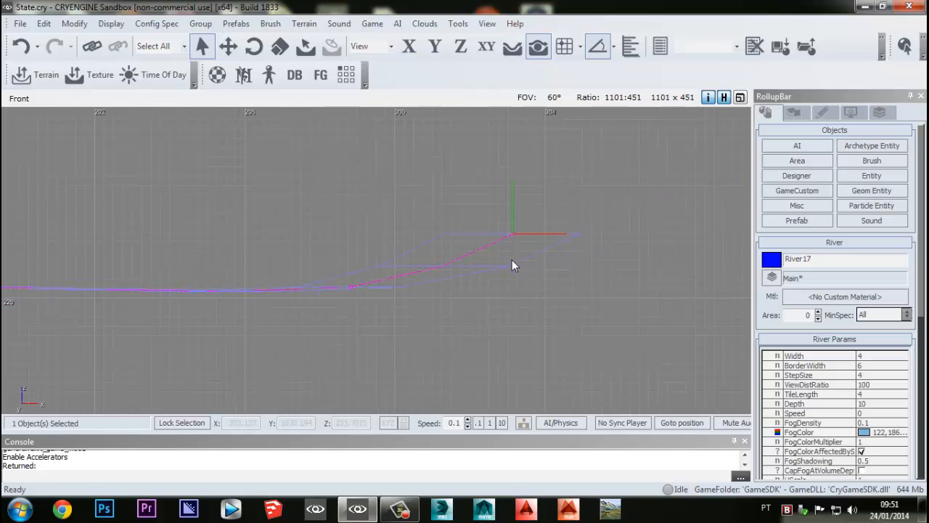
pyautogui.scroll(5, 495, 243)
pyautogui.moveTo(541, 236); pyautogui.dragTo(533, 241, button='middle')
# - Examine in the Perspective view how the river's first and second points and its borders lie against the trench slope
pyautogui.hotkey('ctrl', 'Tab')
pyautogui.hotkey('ctrl', 'Tab')
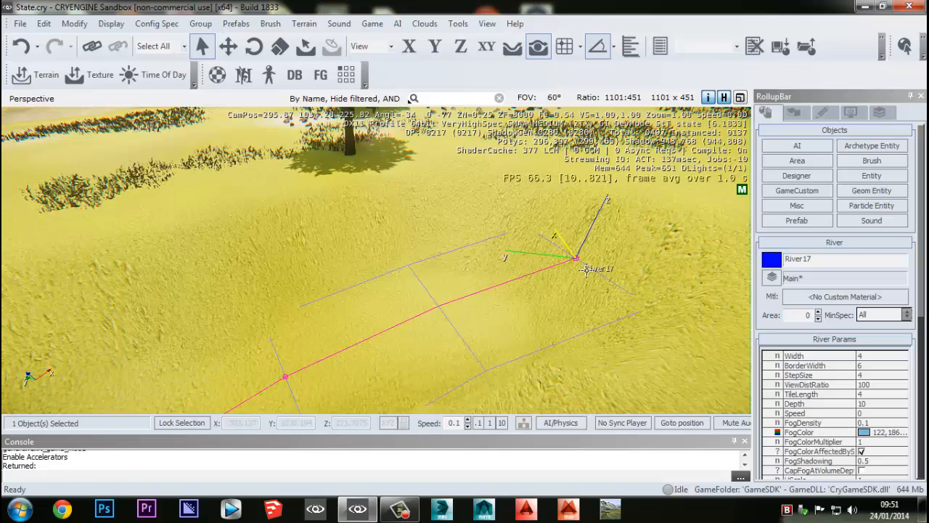
pyautogui.press('1')
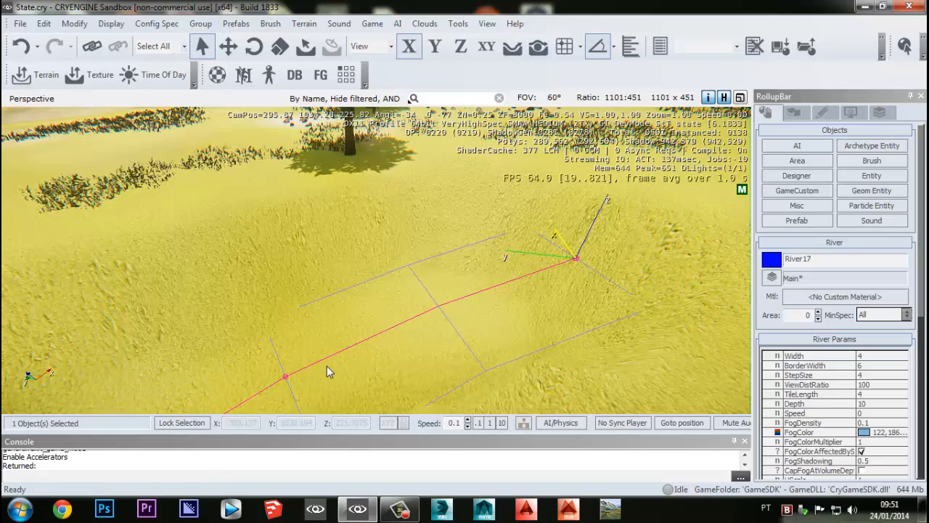
pyautogui.moveTo(325, 367); pyautogui.dragTo(298, 362, button='right')
pyautogui.scroll(4, 297, 362)
pyautogui.moveTo(372, 347); pyautogui.dragTo(368, 321, button='right')
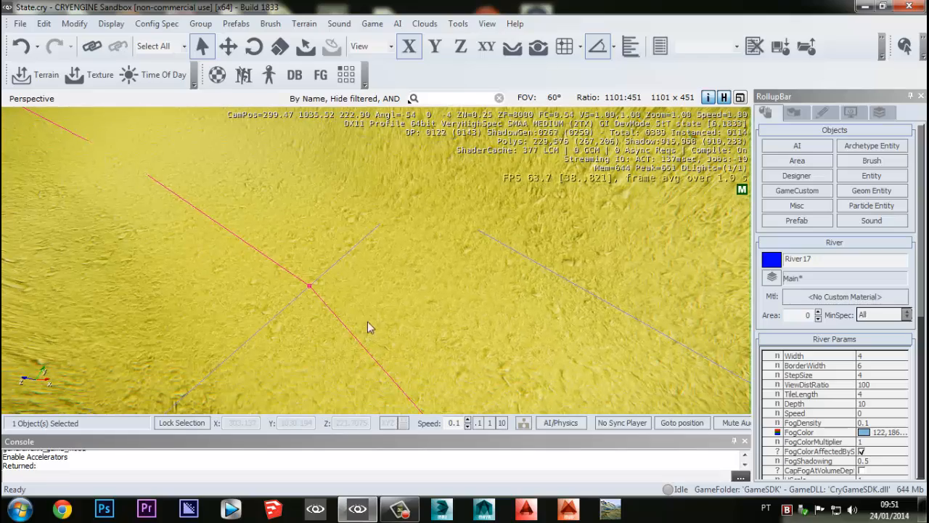
pyautogui.scroll(-3, 300, 294)
pyautogui.scroll(-3, 302, 290)
pyautogui.moveTo(302, 290); pyautogui.dragTo(266, 275, button='right')
pyautogui.moveTo(280, 161); pyautogui.dragTo(294, 164, button='right')
pyautogui.moveTo(294, 164); pyautogui.dragTo(325, 203, button='middle')
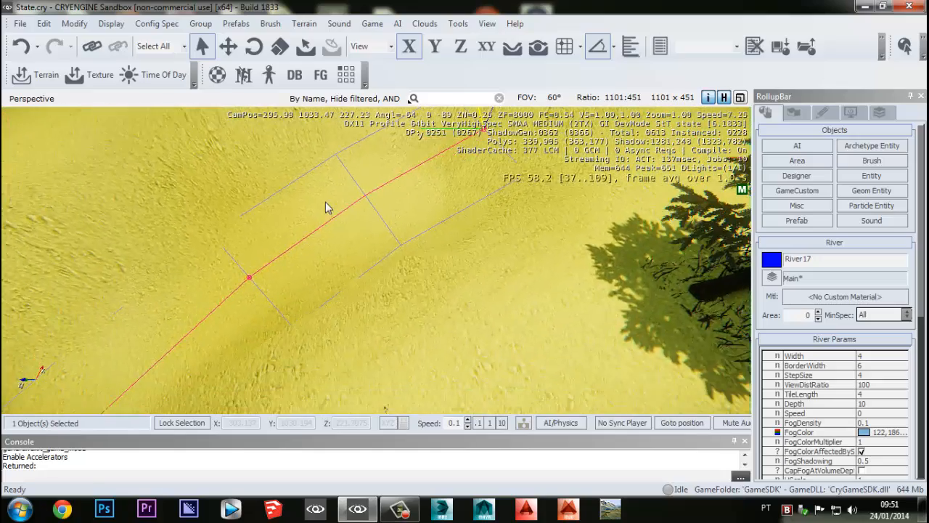
pyautogui.moveTo(325, 202); pyautogui.dragTo(327, 204, button='right')
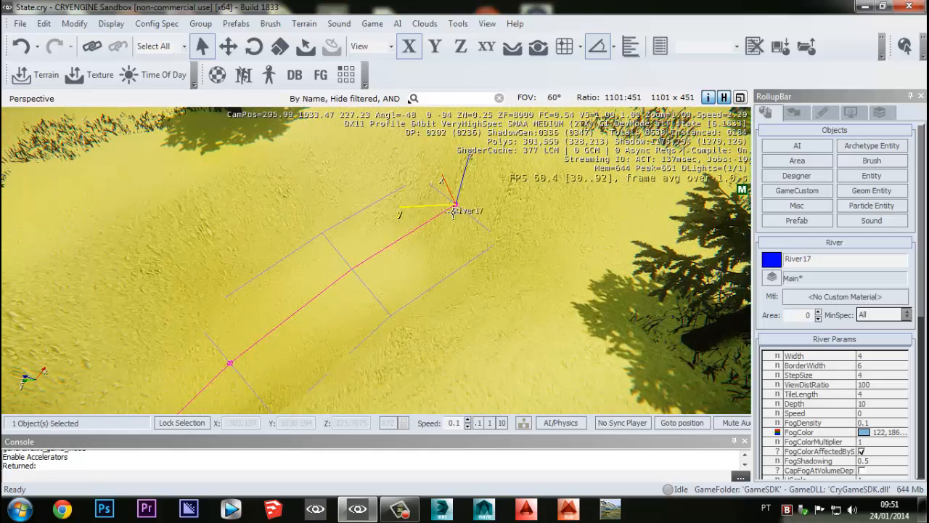
pyautogui.moveTo(468, 218); pyautogui.dragTo(477, 220, button='right')
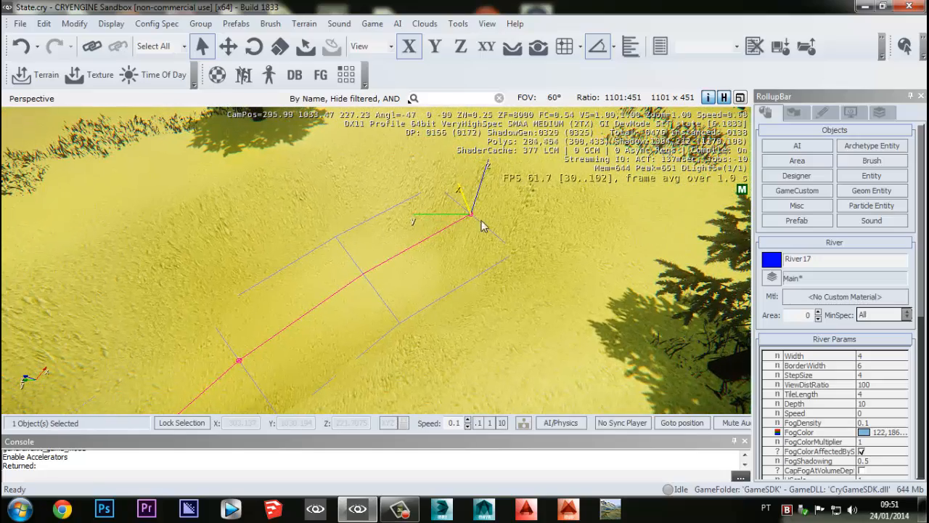
# - Turn on grid snapping while viewing the river's sloped first segment in the Front view
pyautogui.hotkey('ctrl', 'Tab')
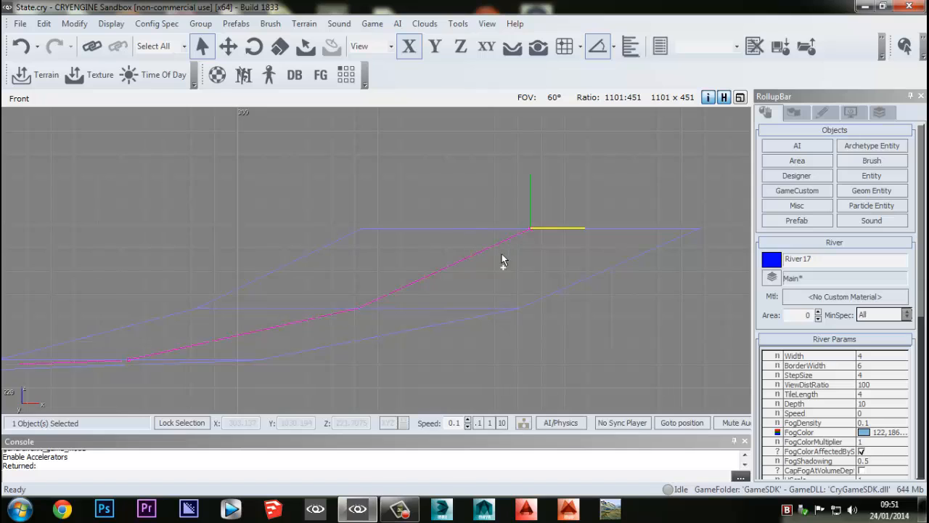
pyautogui.scroll(-3, 463, 244)
pyautogui.scroll(3, 465, 225)
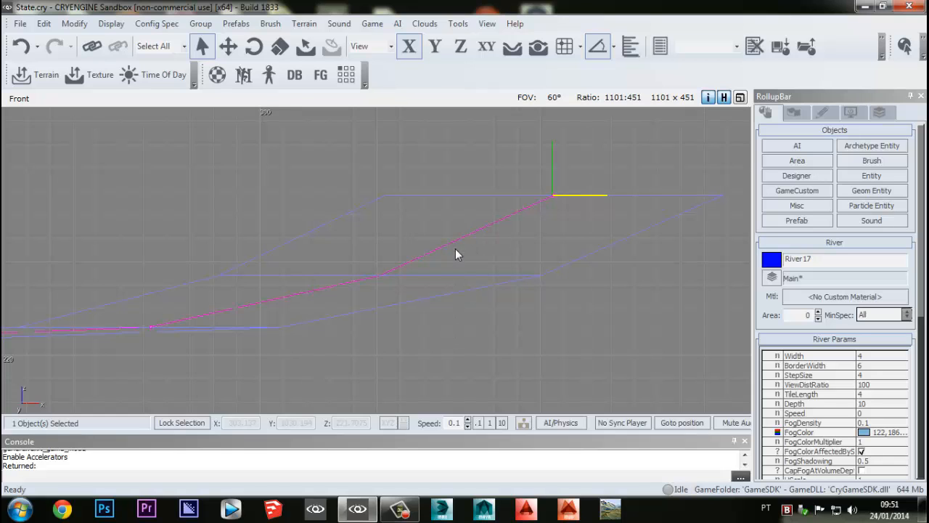
pyautogui.scroll(-3, 485, 230)
pyautogui.moveTo(485, 231); pyautogui.dragTo(485, 264, button='middle')
pyautogui.scroll(2, 460, 278)
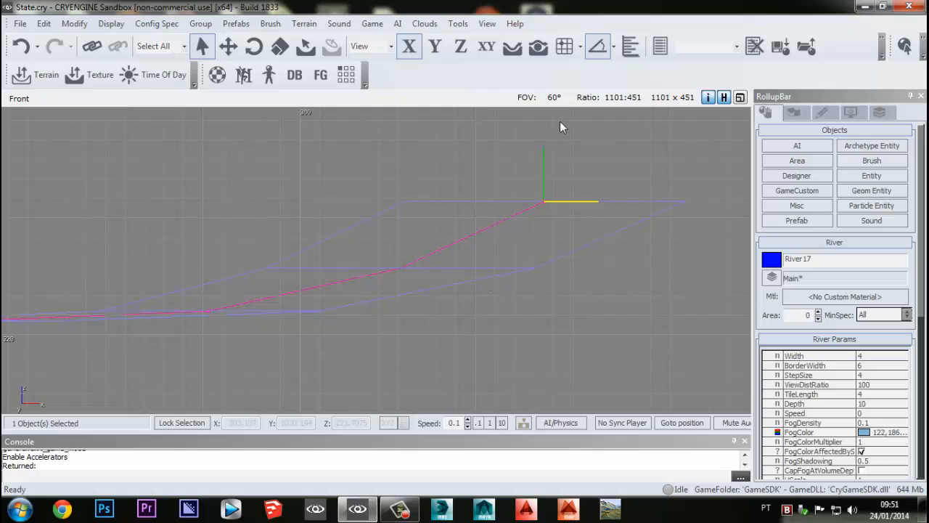
pyautogui.click(566, 46)
pyautogui.scroll(-3, 550, 284)
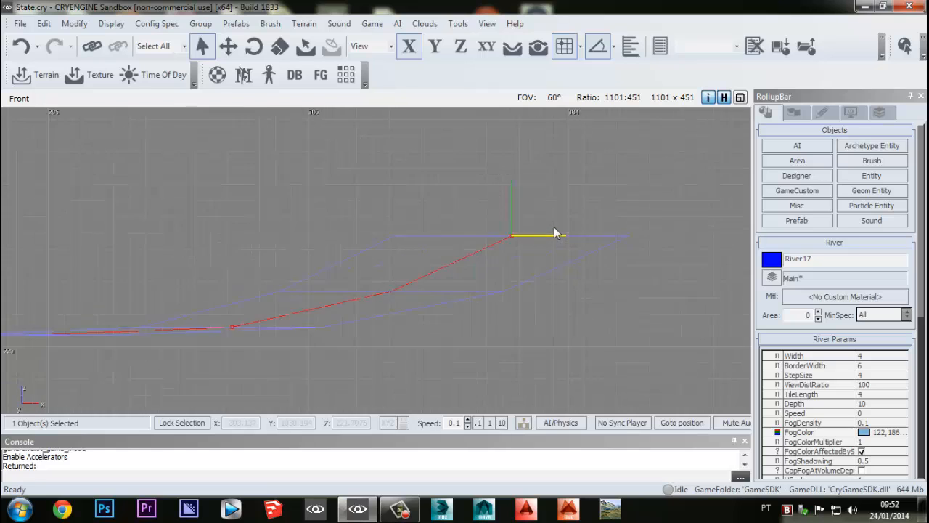
pyautogui.scroll(3, 467, 274)
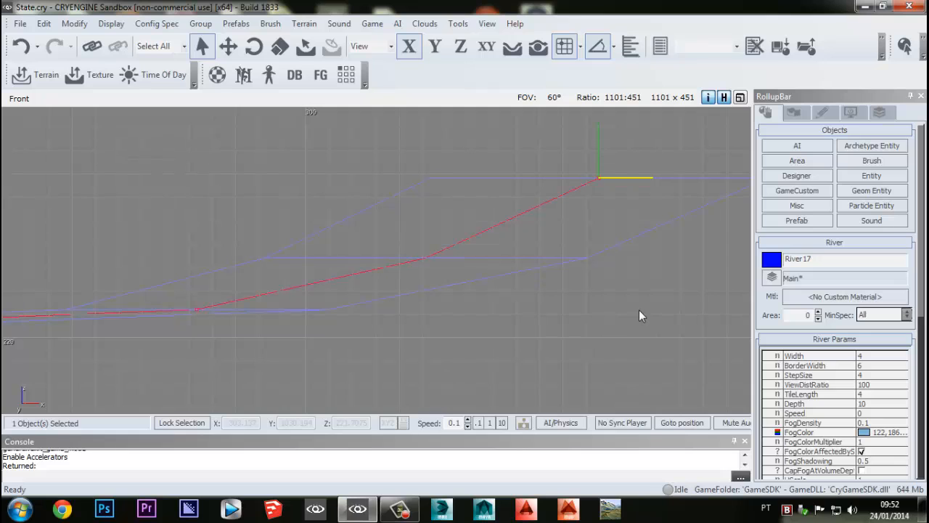
# - Start editing the river's shape and snap its first point to the nearest grid position
pyautogui.moveTo(774, 316)
pyautogui.mouseDown()
pyautogui.moveTo(775, 304)
pyautogui.moveTo(780, 330)
pyautogui.moveTo(785, 82)
pyautogui.mouseUp()
pyautogui.moveTo(910, 379); pyautogui.dragTo(887, 276)
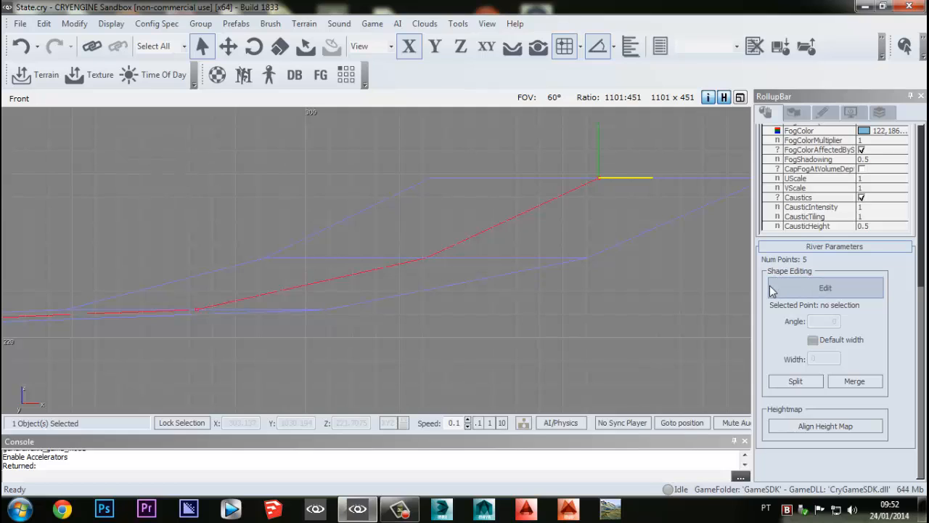
pyautogui.click(855, 293)
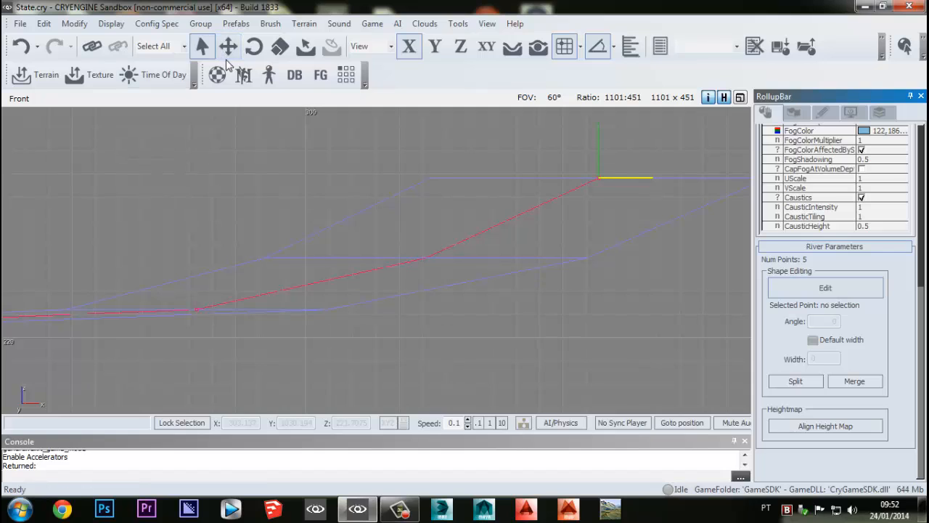
pyautogui.click(202, 47)
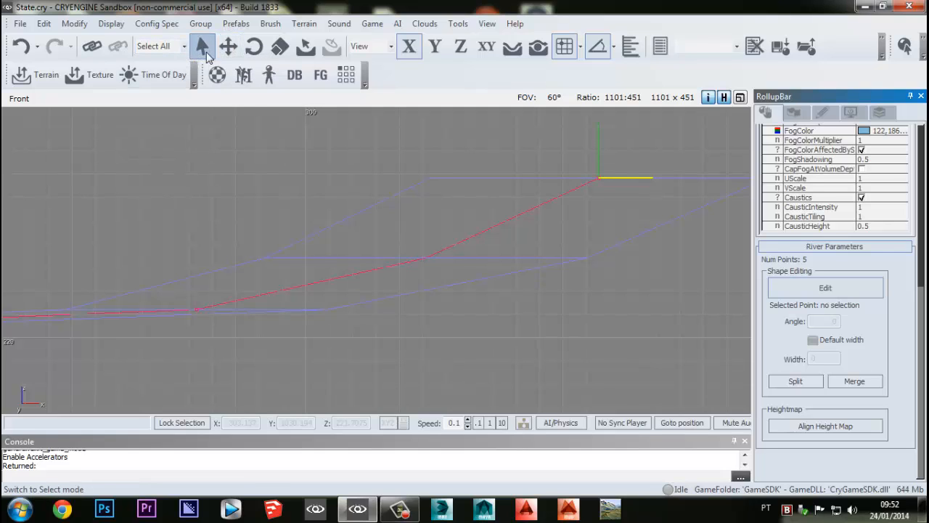
pyautogui.moveTo(611, 189); pyautogui.dragTo(590, 188, button='middle')
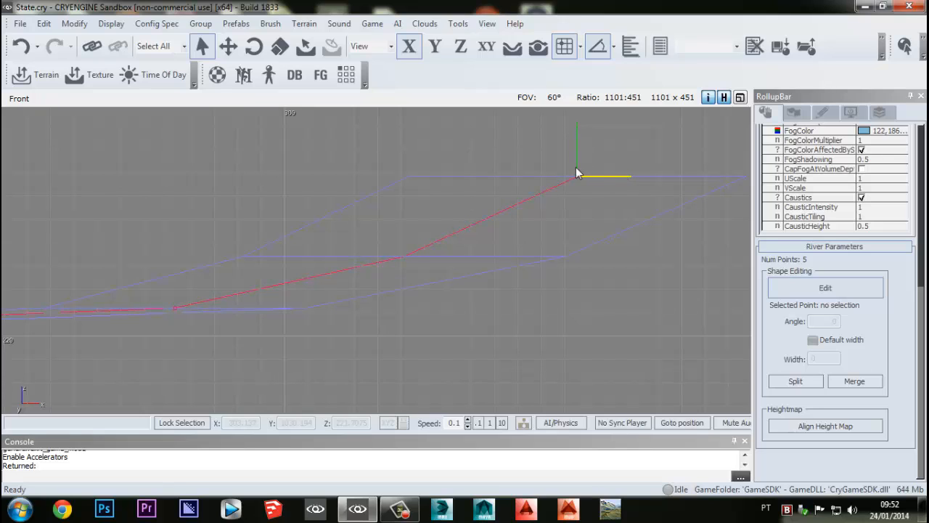
pyautogui.click(229, 57)
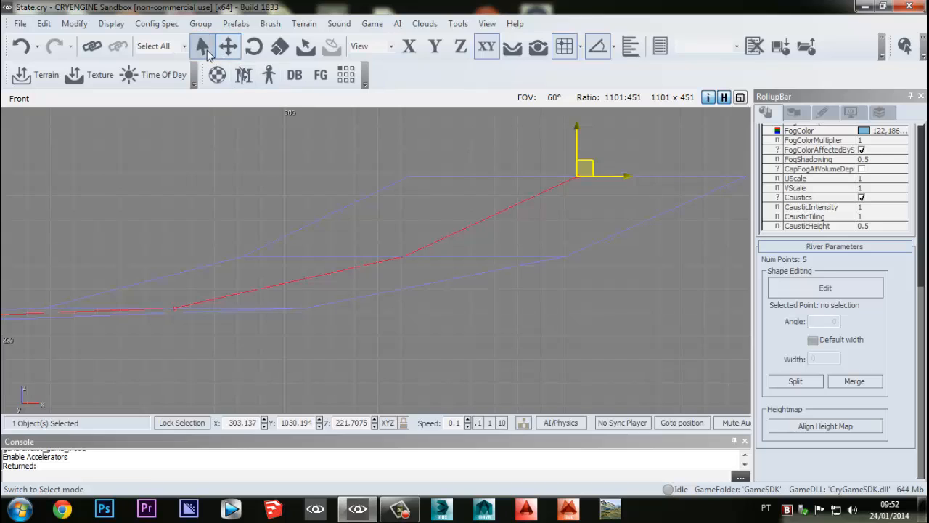
pyautogui.click(203, 46)
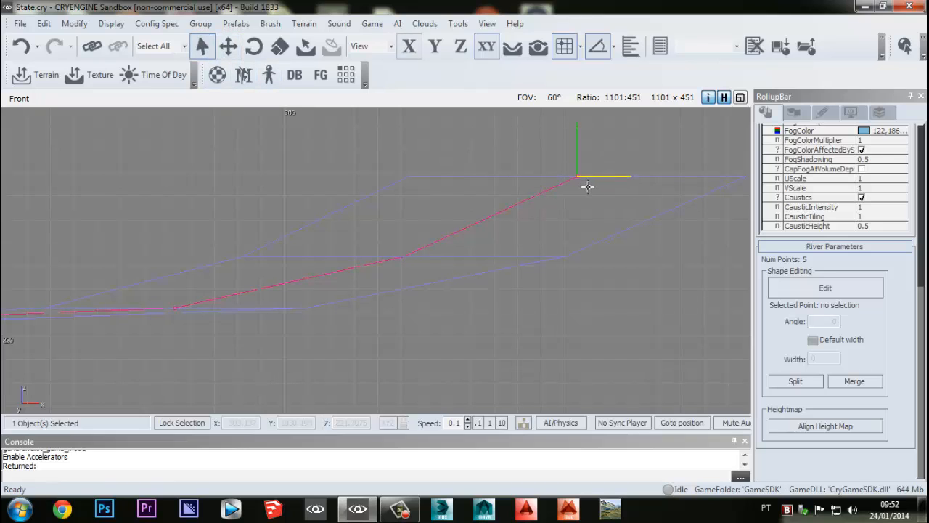
pyautogui.click(772, 288)
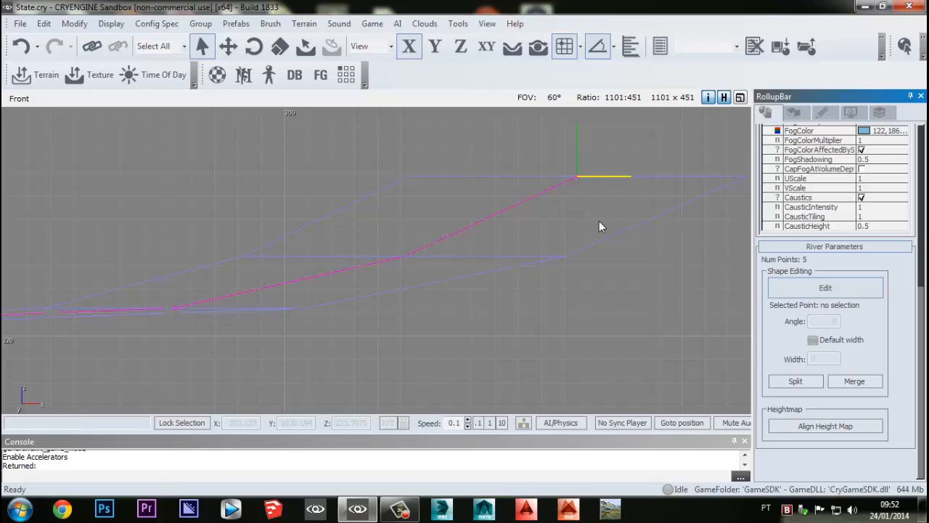
pyautogui.click(579, 176)
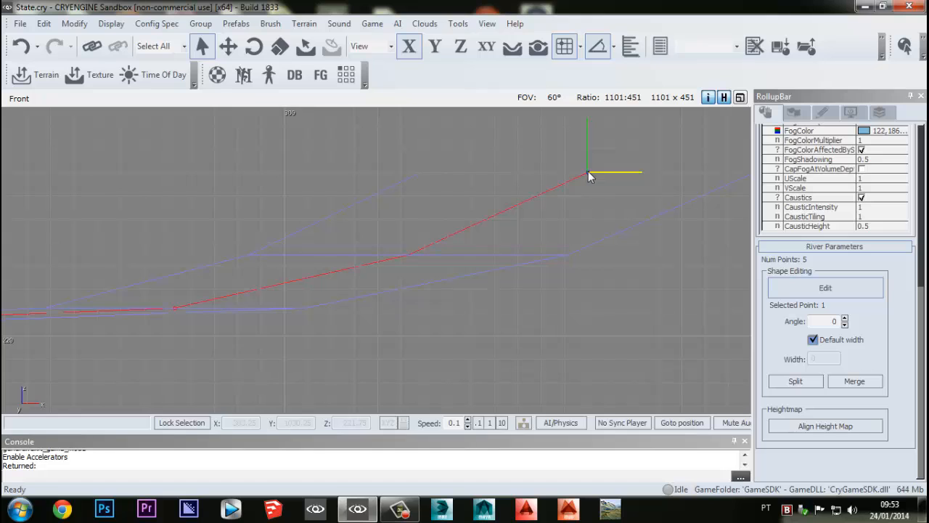
pyautogui.moveTo(587, 172)
pyautogui.mouseDown()
pyautogui.moveTo(654, 182)
pyautogui.moveTo(590, 173)
pyautogui.mouseUp()
# - Constrain movement to the Y axis and lower the river's point 1 to Z 220.25 in the Front view
pyautogui.click(409, 47)
pyautogui.press('2')
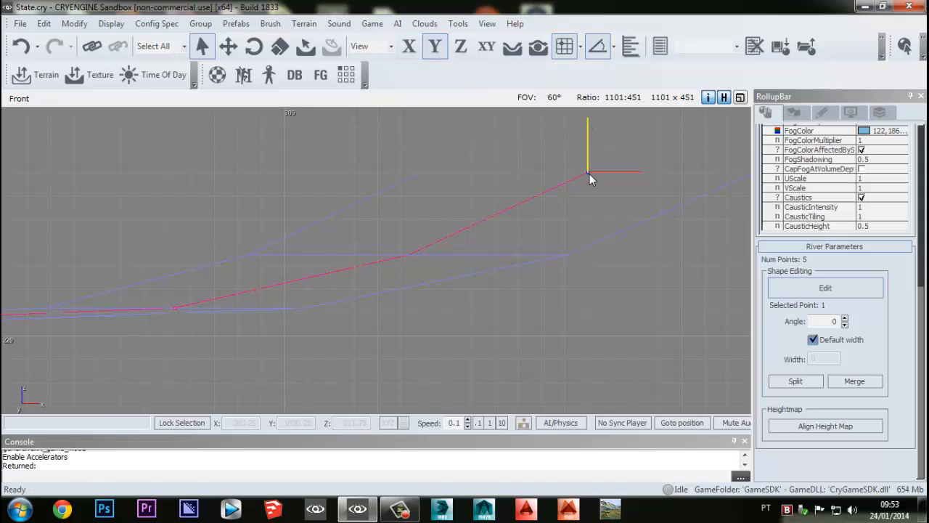
pyautogui.moveTo(589, 177); pyautogui.dragTo(590, 308)
pyautogui.moveTo(625, 299)
pyautogui.mouseDown(button='middle')
pyautogui.moveTo(616, 301)
pyautogui.moveTo(625, 306)
pyautogui.mouseUp(button='middle')
pyautogui.moveTo(37, 242); pyautogui.dragTo(305, 249, button='middle')
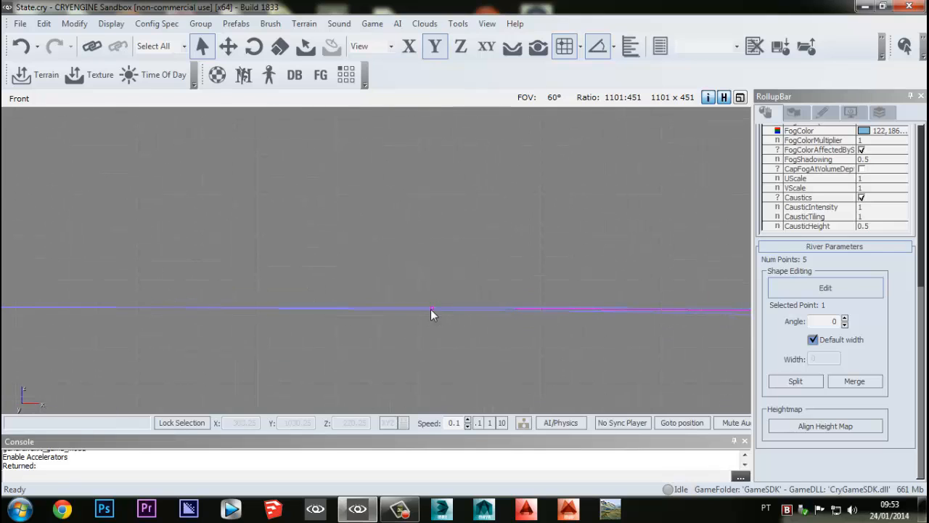
# - Snap the river's points 2 and 3 to the same grid height as the first point
pyautogui.moveTo(433, 308); pyautogui.dragTo(433, 313)
pyautogui.scroll(-3, 344, 307)
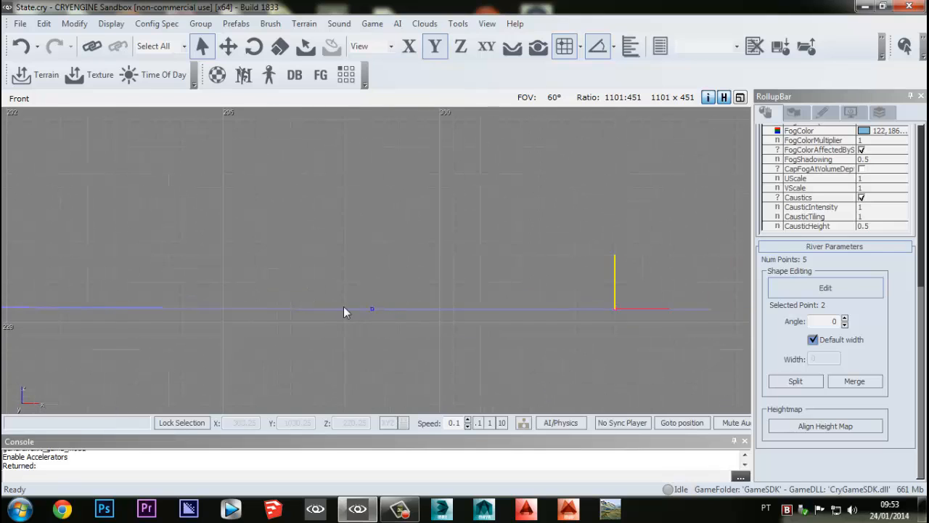
pyautogui.moveTo(284, 324); pyautogui.dragTo(471, 322, button='middle')
pyautogui.moveTo(314, 315); pyautogui.dragTo(530, 309, button='middle')
pyautogui.moveTo(351, 291); pyautogui.dragTo(604, 271, button='middle')
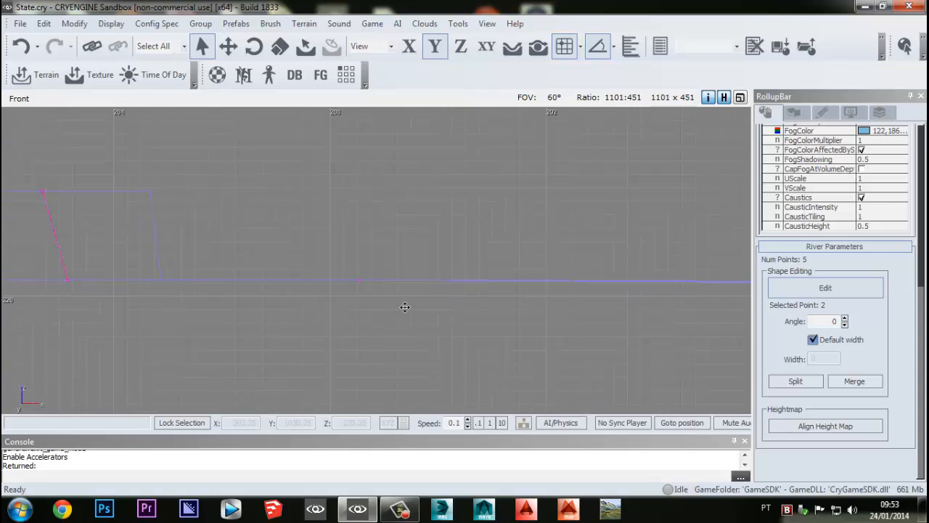
pyautogui.moveTo(406, 305); pyautogui.dragTo(672, 289, button='middle')
pyautogui.moveTo(336, 264); pyautogui.dragTo(335, 269)
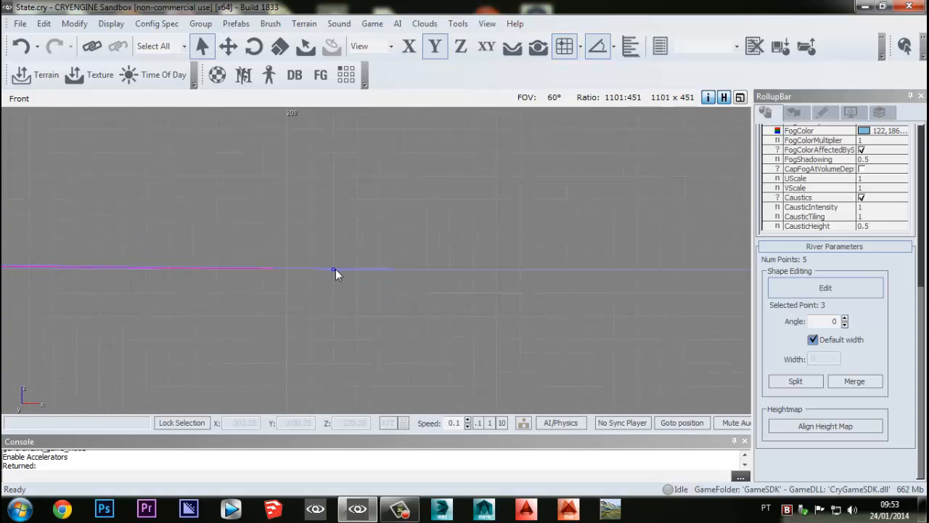
# - Snap the river's points 4 and 5 to the same grid height as the other points
pyautogui.moveTo(265, 290); pyautogui.dragTo(315, 297, button='middle')
pyautogui.scroll(-3, 305, 292)
pyautogui.moveTo(233, 282); pyautogui.dragTo(412, 280, button='middle')
pyautogui.scroll(3, 233, 282)
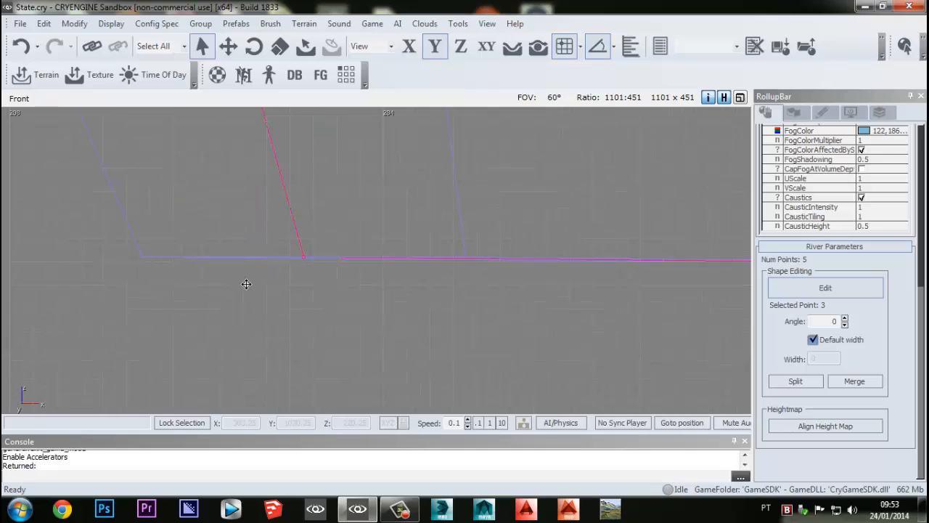
pyautogui.scroll(1, 294, 285)
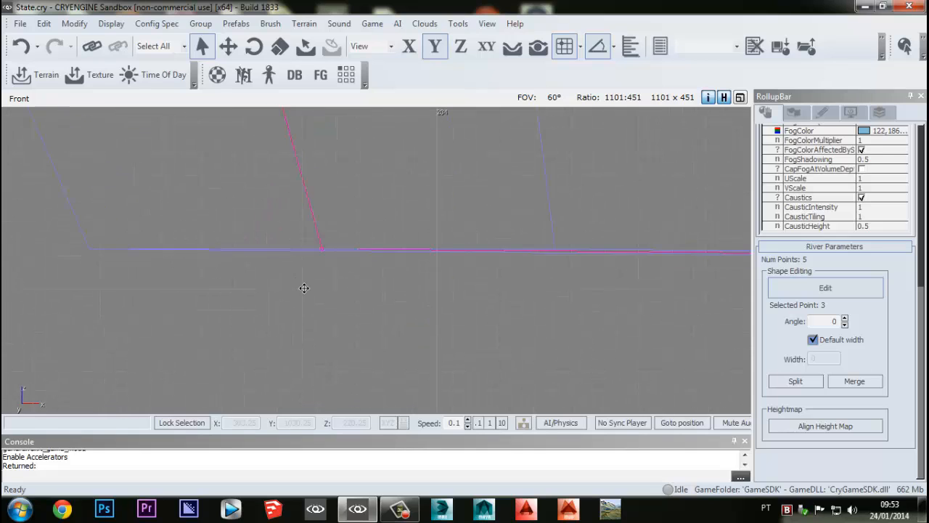
pyautogui.click(324, 253)
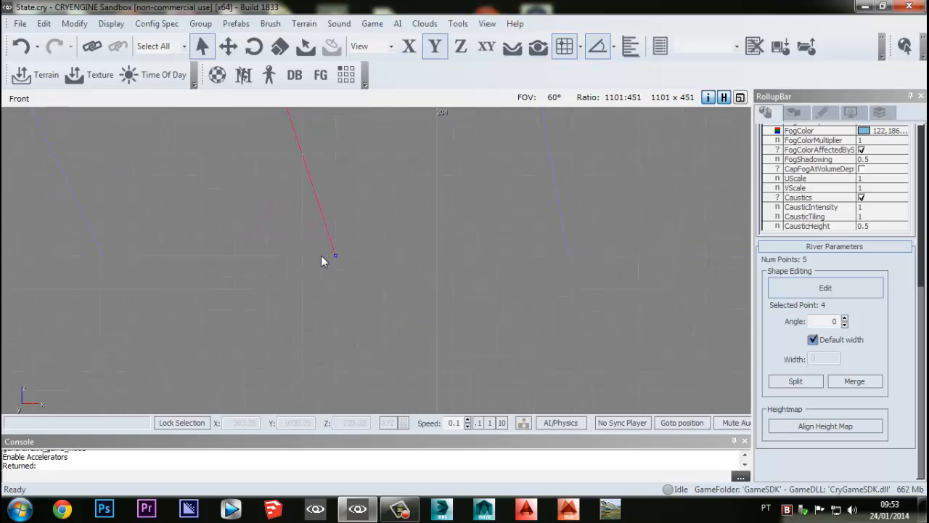
pyautogui.scroll(-3, 322, 257)
pyautogui.moveTo(321, 259); pyautogui.dragTo(426, 259, button='middle')
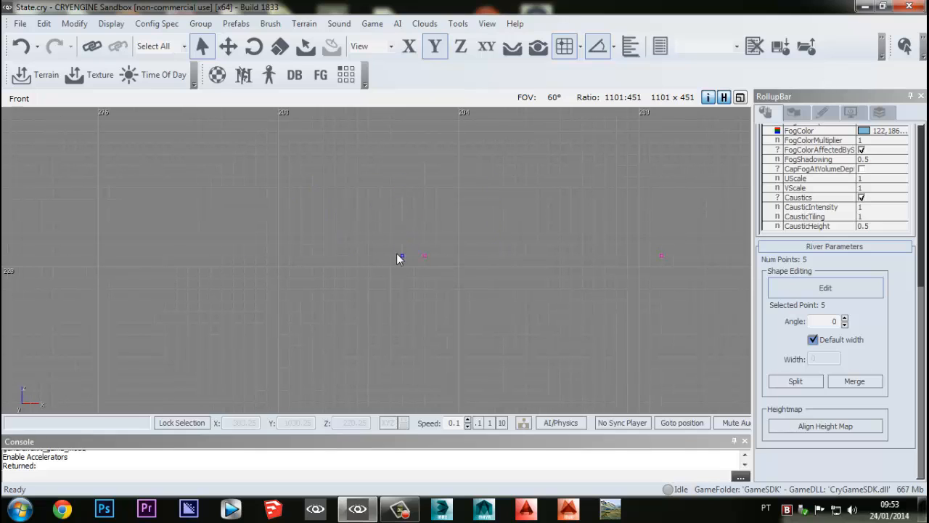
# - Check the alignment of all the river's points in the Front view and their position against the trench in Perspective
pyautogui.moveTo(551, 284); pyautogui.dragTo(458, 284, button='middle')
pyautogui.scroll(-3, 458, 284)
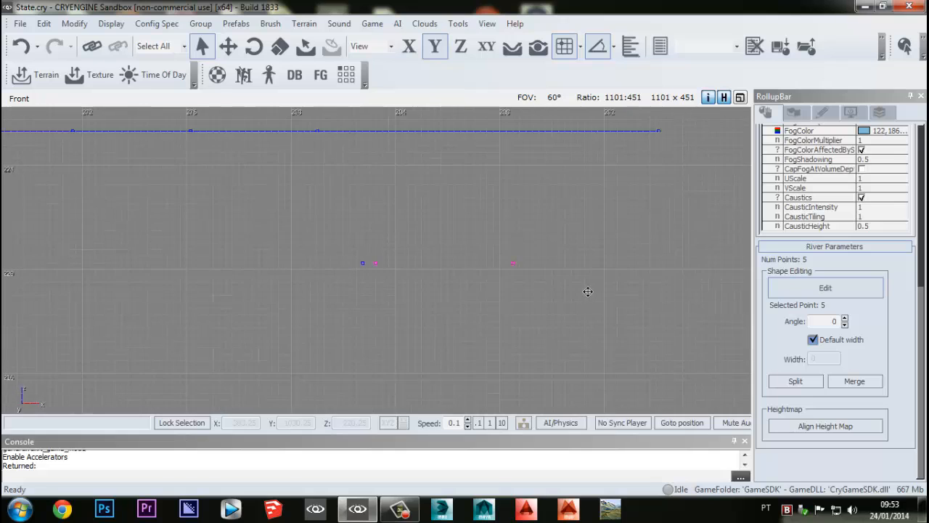
pyautogui.scroll(-2, 505, 294)
pyautogui.moveTo(587, 292); pyautogui.dragTo(396, 302, button='middle')
pyautogui.scroll(3, 566, 305)
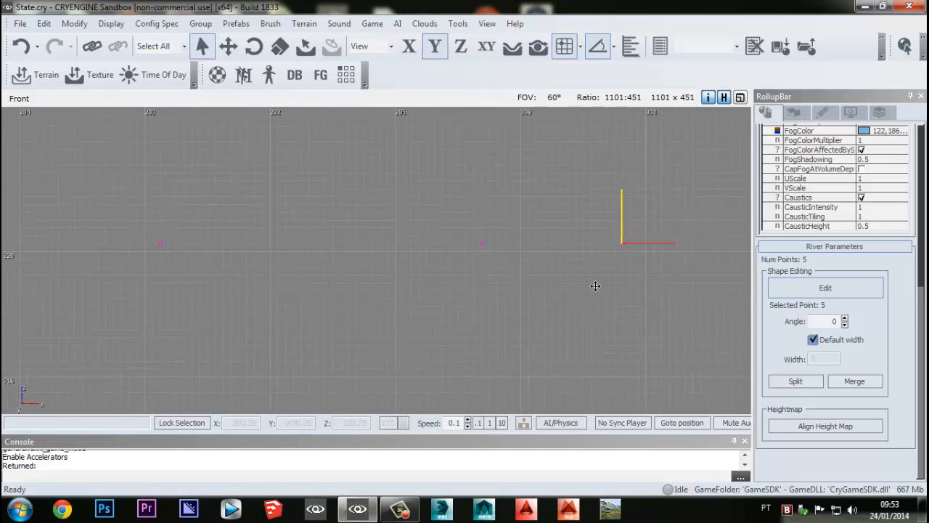
pyautogui.moveTo(320, 287); pyautogui.dragTo(455, 286, button='middle')
pyautogui.scroll(-1, 450, 282)
pyautogui.hotkey('ctrl', 'Tab')
pyautogui.hotkey('ctrl', 'Tab')
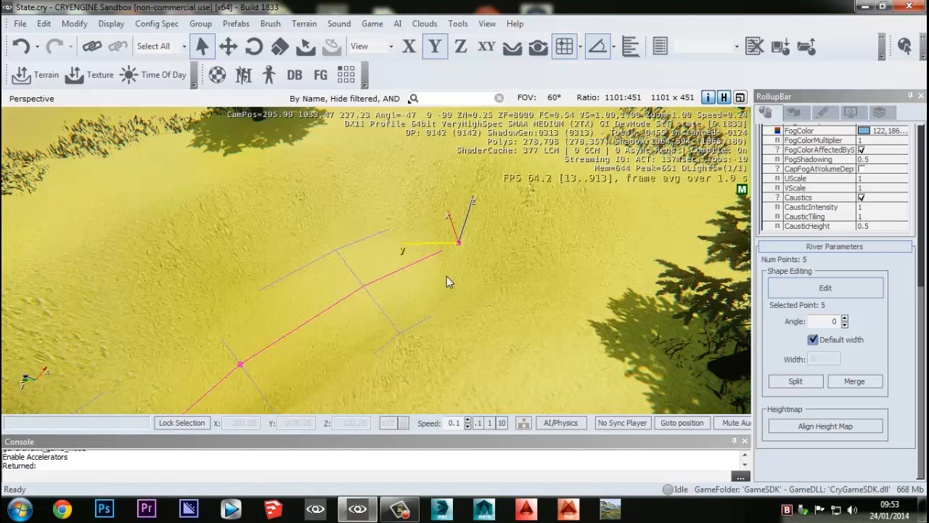
pyautogui.moveTo(479, 318); pyautogui.dragTo(470, 260, button='right')
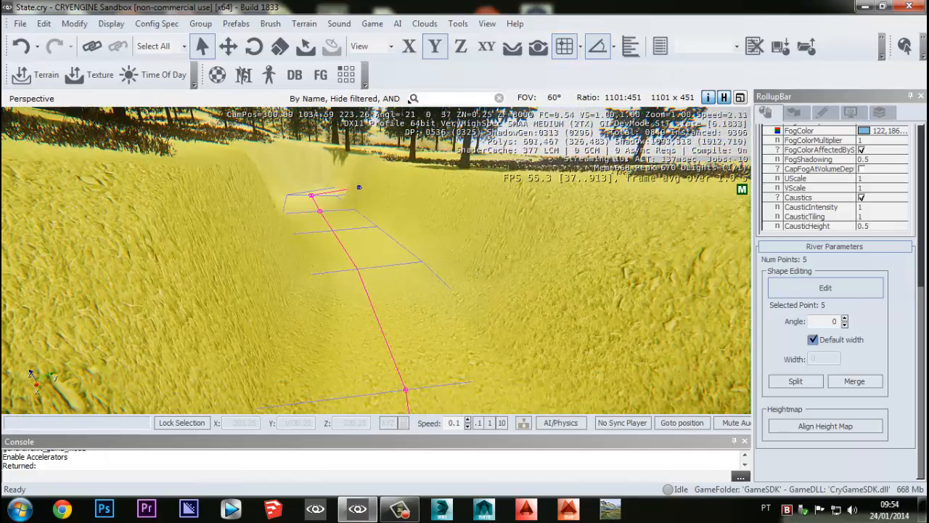
pyautogui.moveTo(475, 304); pyautogui.dragTo(445, 331, button='right')
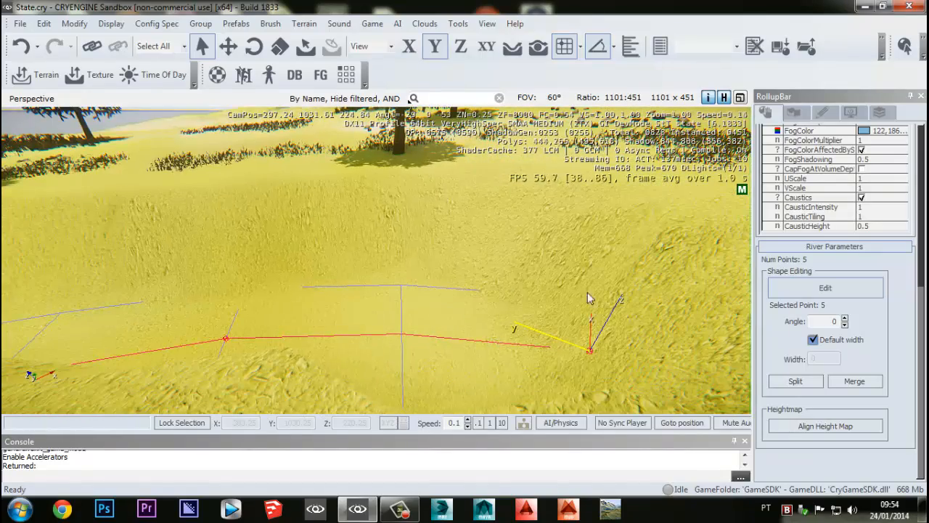
# - Finish the shape editing and delete the river from the trench
pyautogui.click(811, 287)
pyautogui.moveTo(398, 350); pyautogui.dragTo(403, 354, button='right')
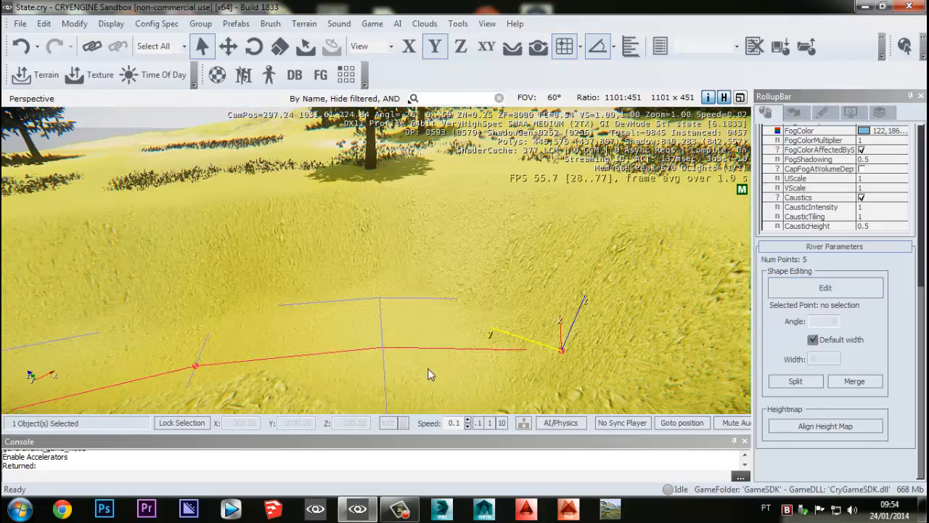
pyautogui.press('Delete')
pyautogui.click(411, 285)
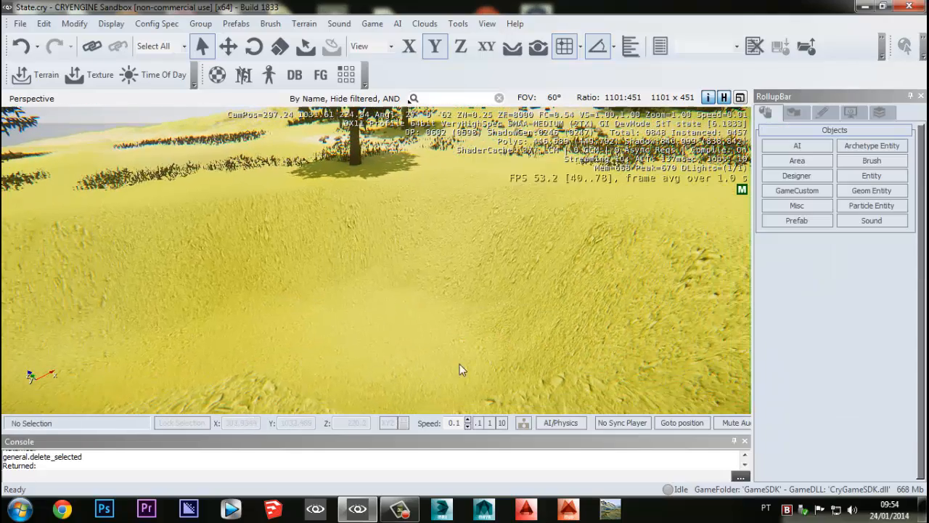
# - Lock movement to the XY plane and draw a new river along the trench with grid snapping on
pyautogui.moveTo(459, 366); pyautogui.dragTo(526, 297, button='right')
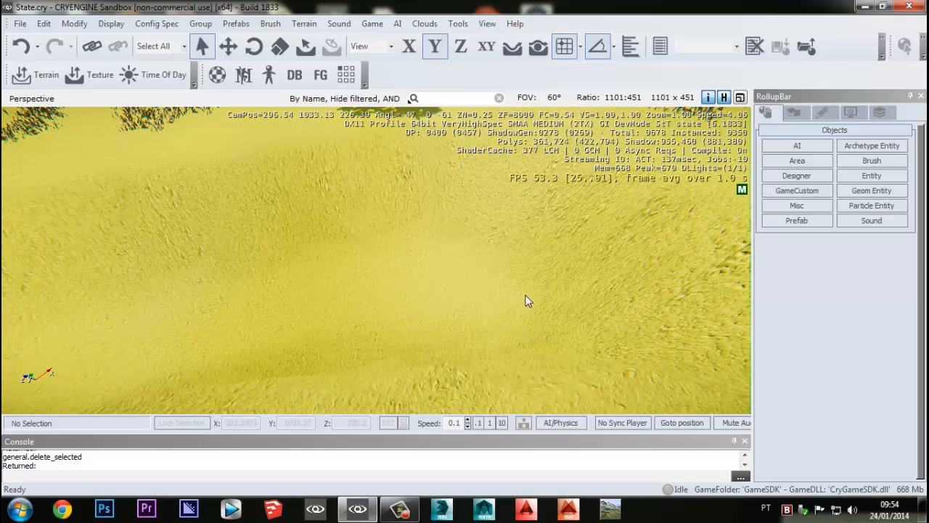
pyautogui.click(486, 48)
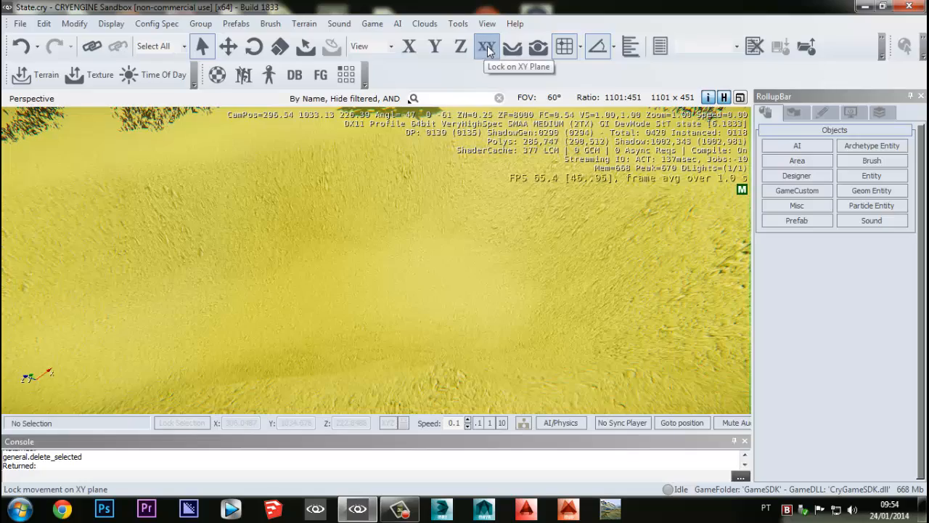
pyautogui.moveTo(549, 249); pyautogui.dragTo(559, 275, button='right')
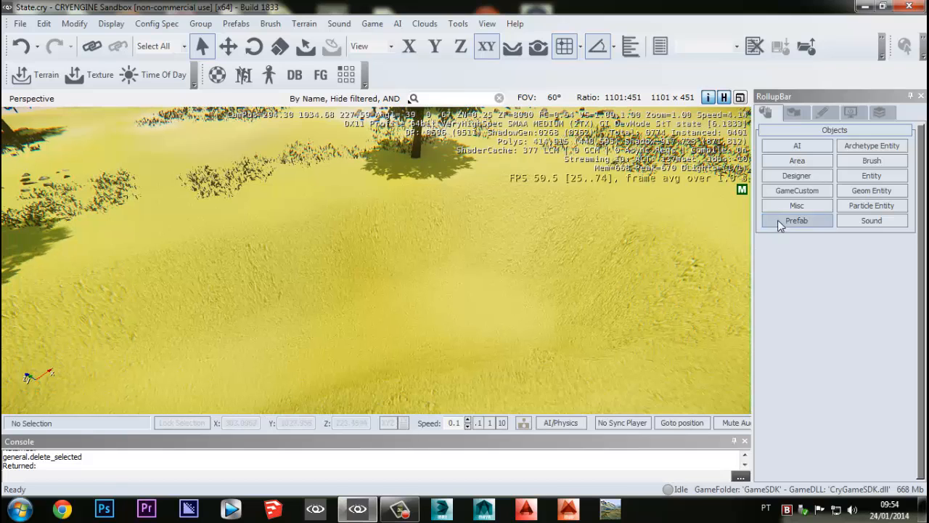
pyautogui.click(797, 205)
pyautogui.click(874, 326)
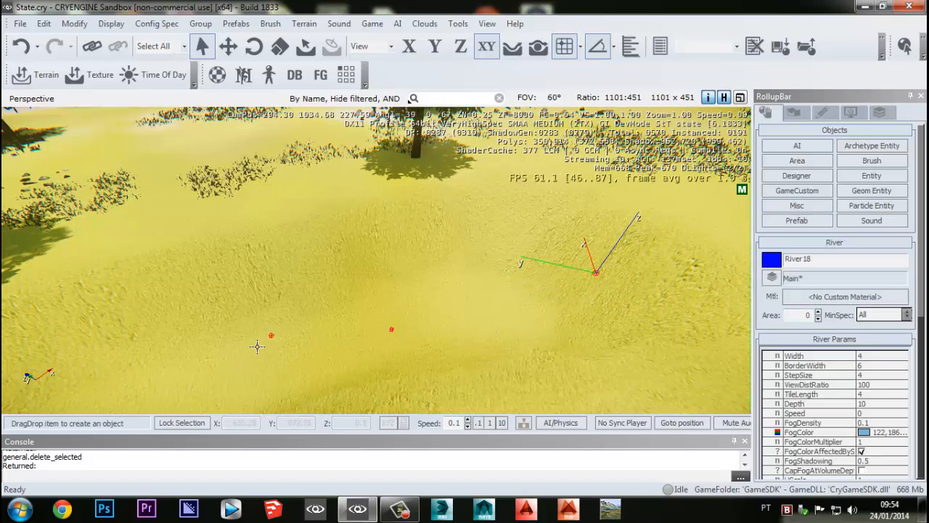
pyautogui.moveTo(257, 346); pyautogui.dragTo(228, 329, button='right')
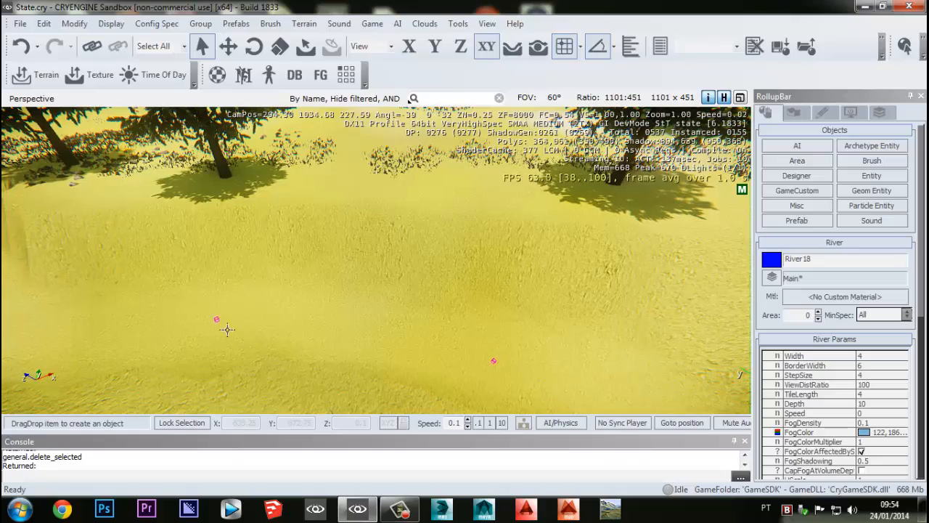
pyautogui.doubleClick(126, 322)
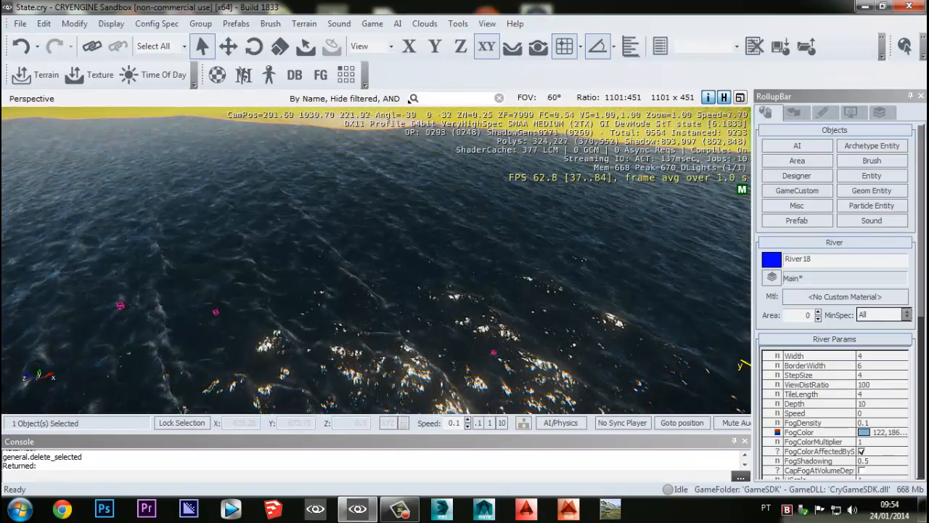
# - Delete the newly drawn river from the trench
pyautogui.moveTo(382, 230); pyautogui.dragTo(318, 255, button='right')
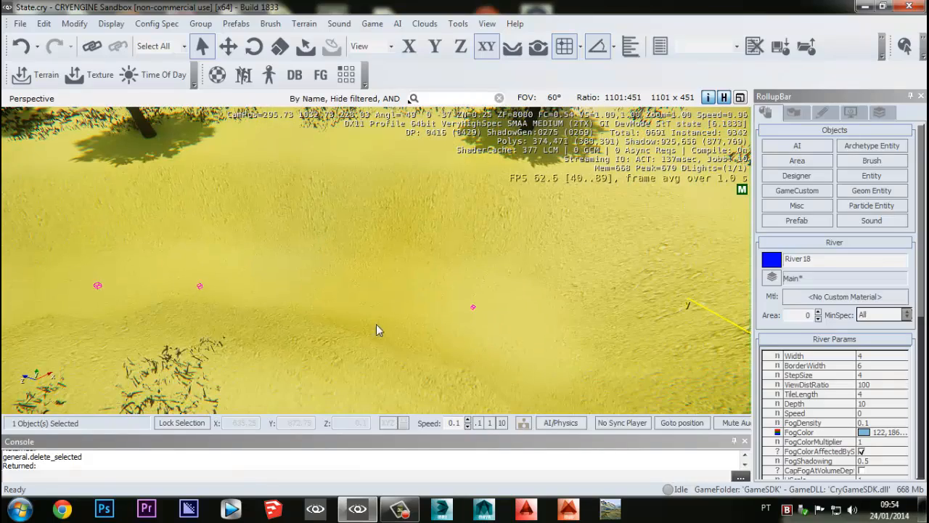
pyautogui.press('Delete')
pyautogui.click(403, 282)
pyautogui.moveTo(378, 302); pyautogui.dragTo(182, 288, button='right')
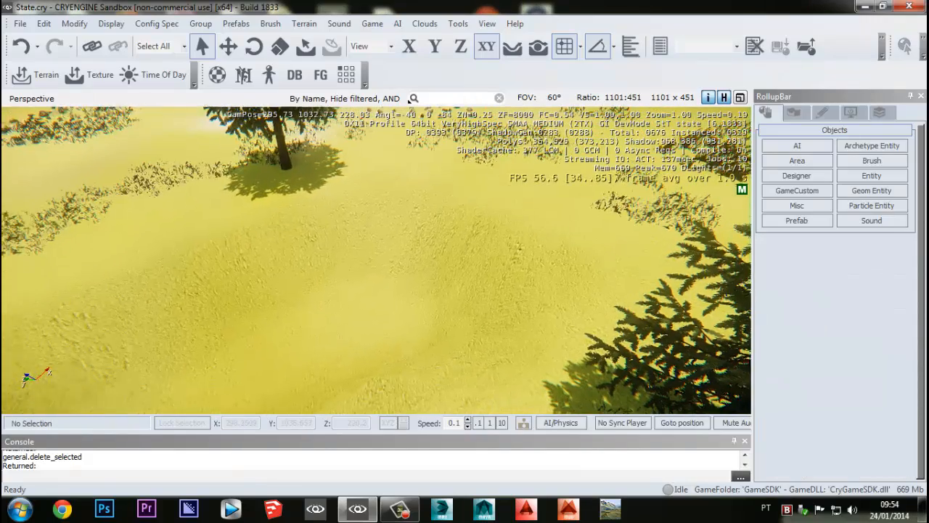
# - Turn off grid snapping and try to draw a river in the trench with the XY-plane lock
pyautogui.moveTo(488, 299); pyautogui.dragTo(478, 300, button='right')
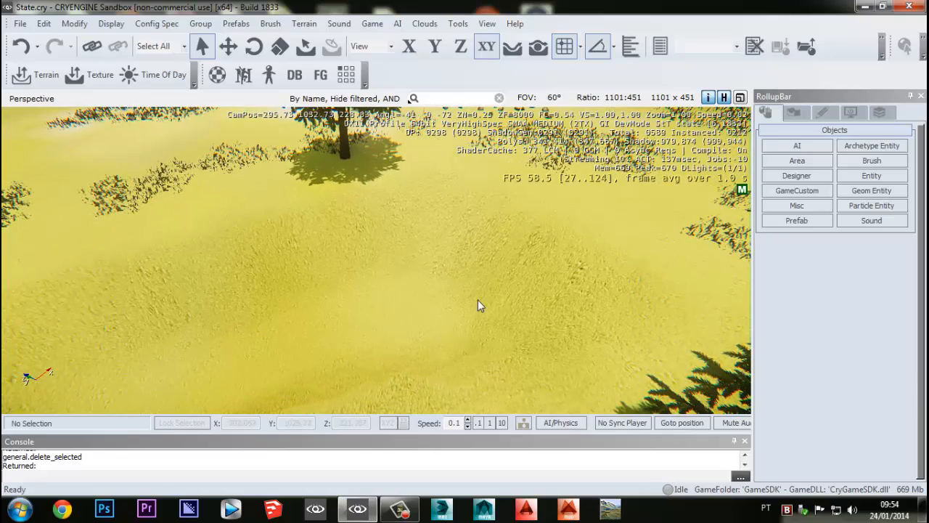
pyautogui.moveTo(539, 162); pyautogui.dragTo(529, 293, button='right')
pyautogui.click(796, 205)
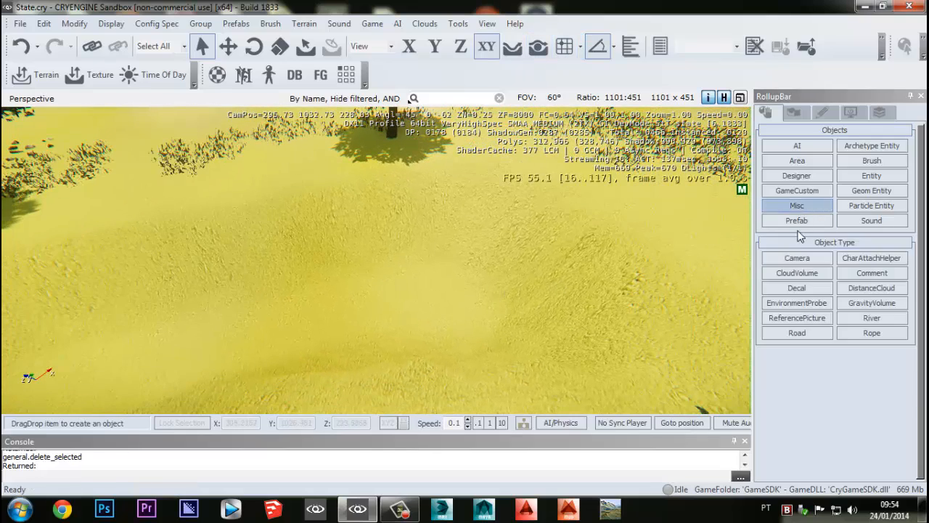
pyautogui.click(871, 320)
pyautogui.click(559, 273)
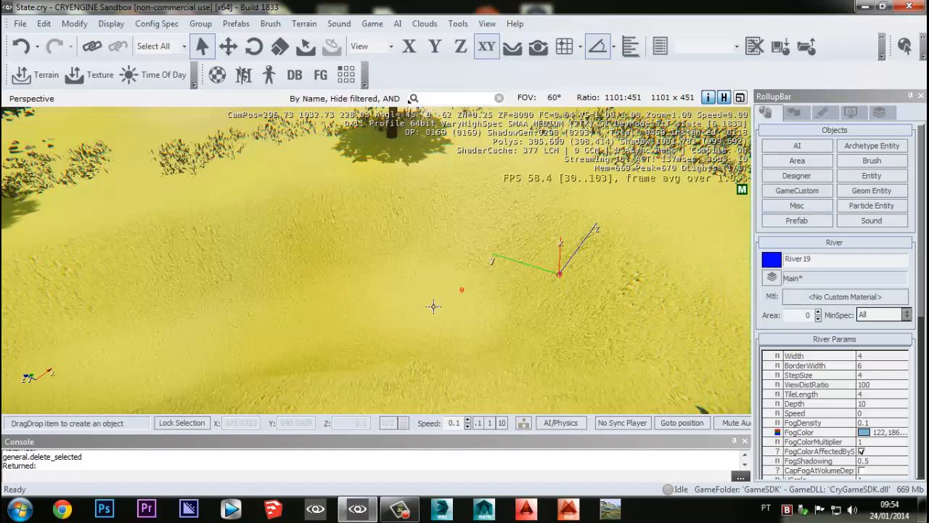
pyautogui.rightClick(356, 330)
pyautogui.moveTo(358, 311); pyautogui.dragTo(463, 153, button='right')
# - Try to draw a river in the trench with movement following the terrain and snapping to objects
pyautogui.click(538, 48)
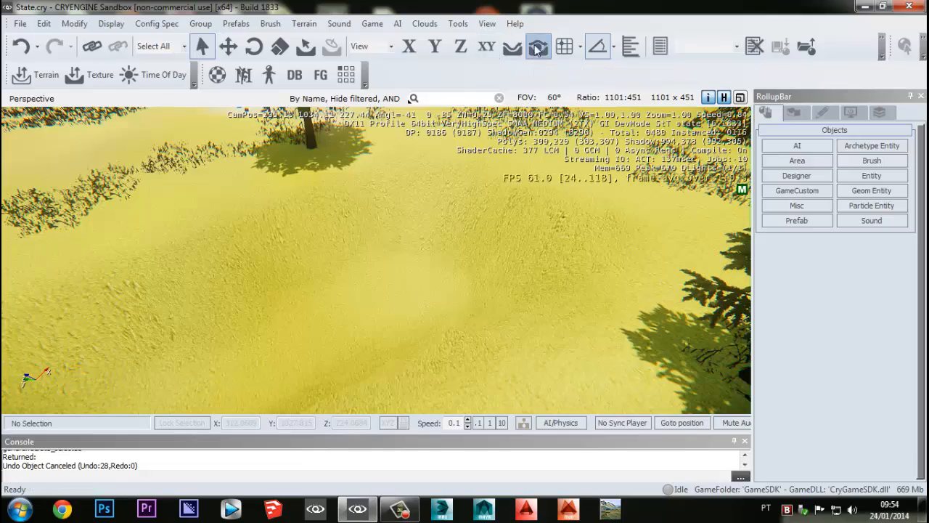
pyautogui.moveTo(560, 282); pyautogui.dragTo(558, 263, button='right')
pyautogui.press('w')
pyautogui.moveTo(697, 224); pyautogui.dragTo(701, 224, button='right')
pyautogui.press('s')
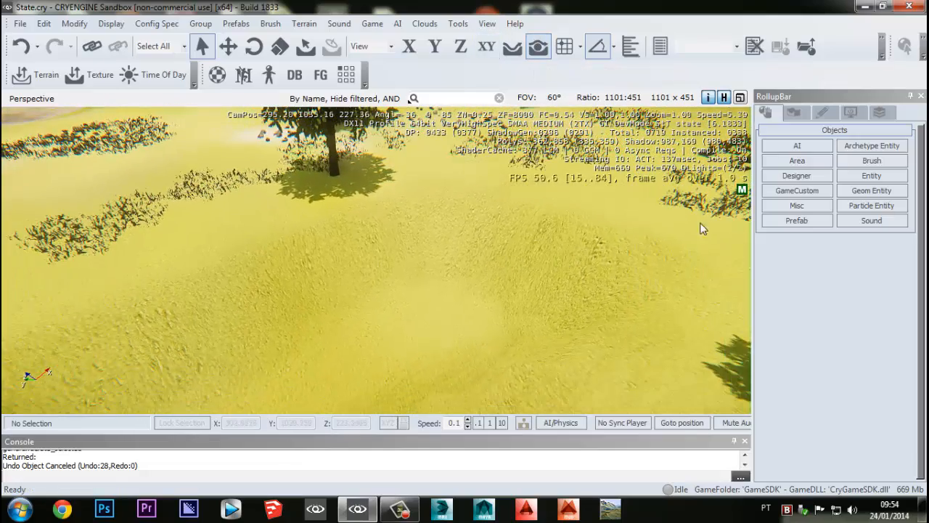
pyautogui.click(797, 206)
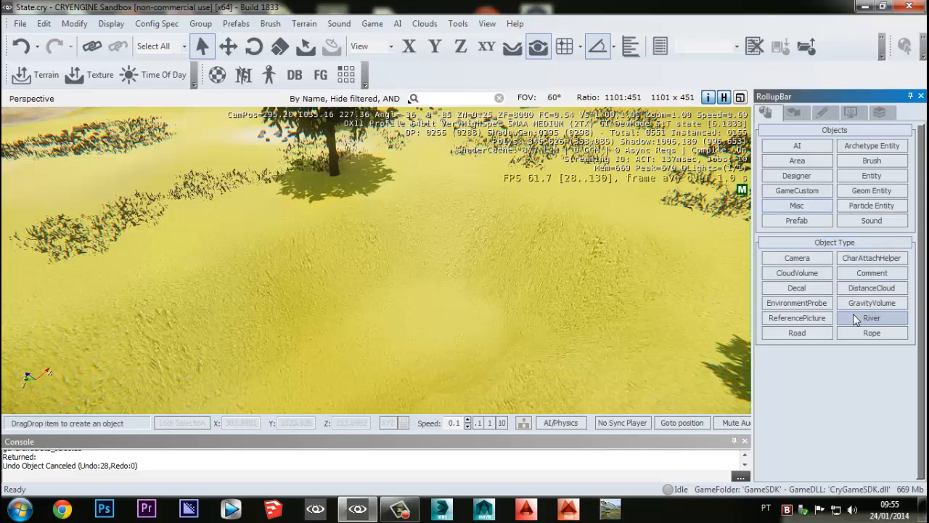
pyautogui.click(874, 317)
pyautogui.click(560, 275)
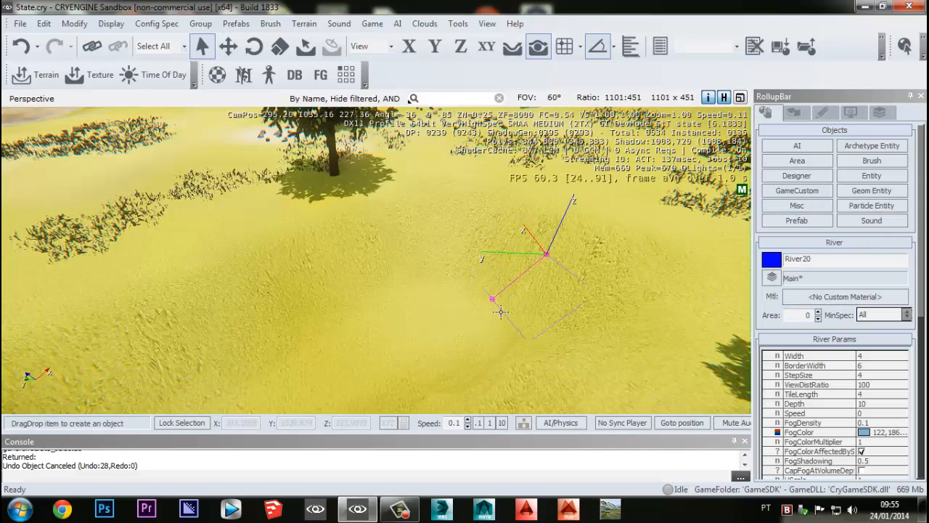
pyautogui.moveTo(537, 319); pyautogui.dragTo(535, 317, button='right')
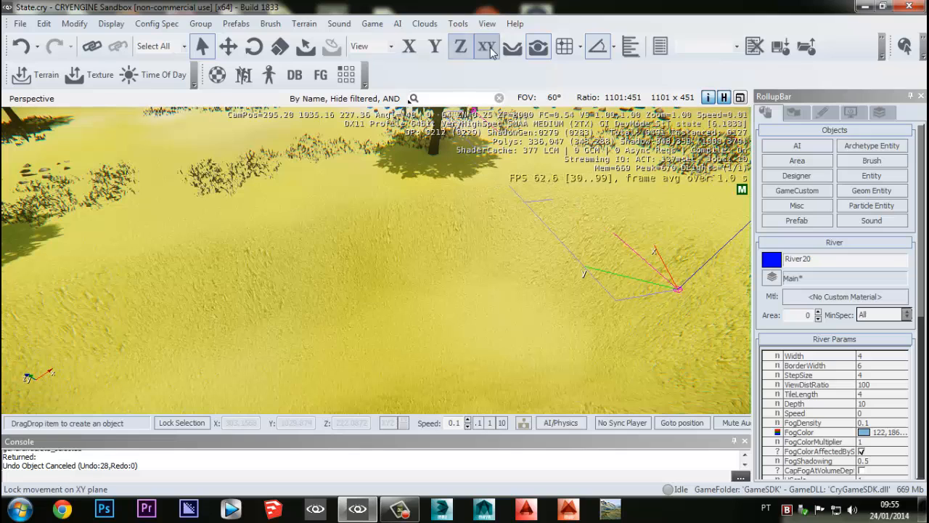
# - Switch the movement lock to the XY plane while drawing and cancel the unfinished river
pyautogui.click(488, 48)
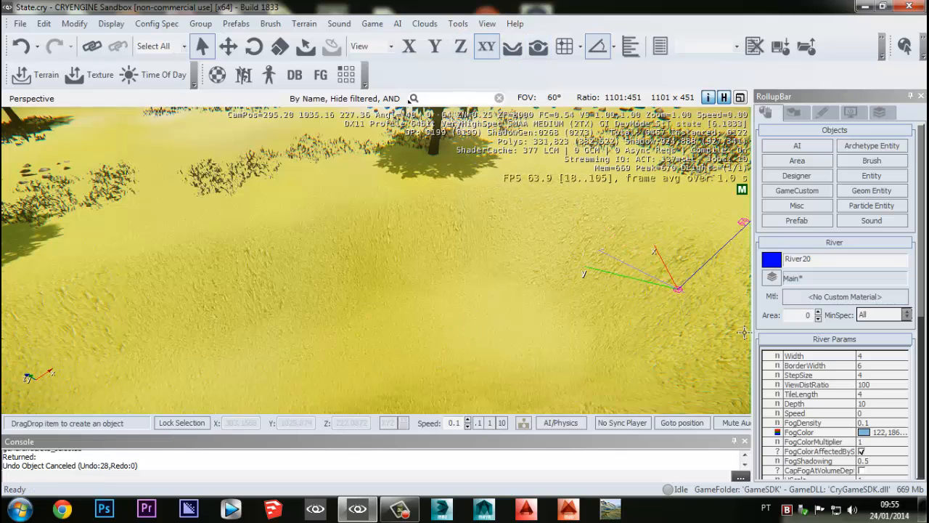
pyautogui.moveTo(585, 318); pyautogui.dragTo(104, 216, button='right')
pyautogui.press('Escape')
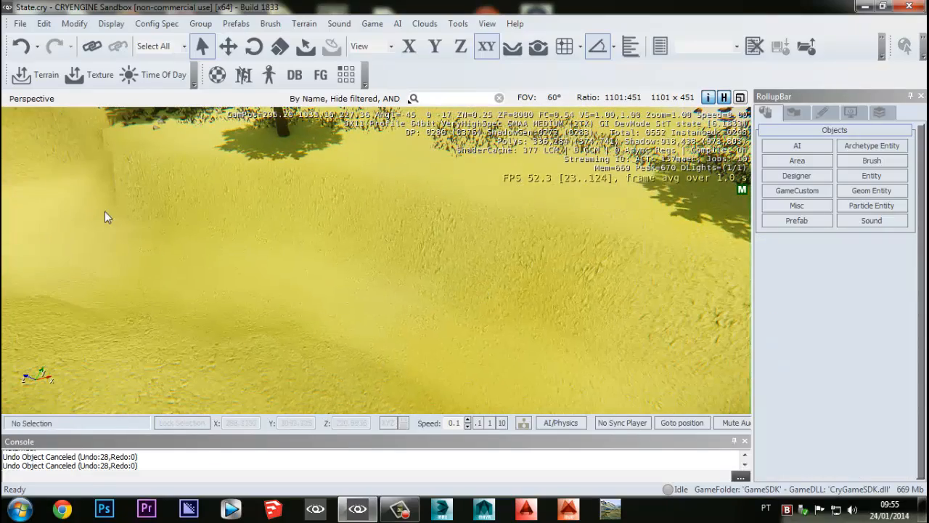
# - Try to draw a river lengthwise down the trench with the XY-plane lock and without grid snapping
pyautogui.moveTo(429, 228); pyautogui.dragTo(452, 272, button='right')
pyautogui.press('s')
pyautogui.press('a')
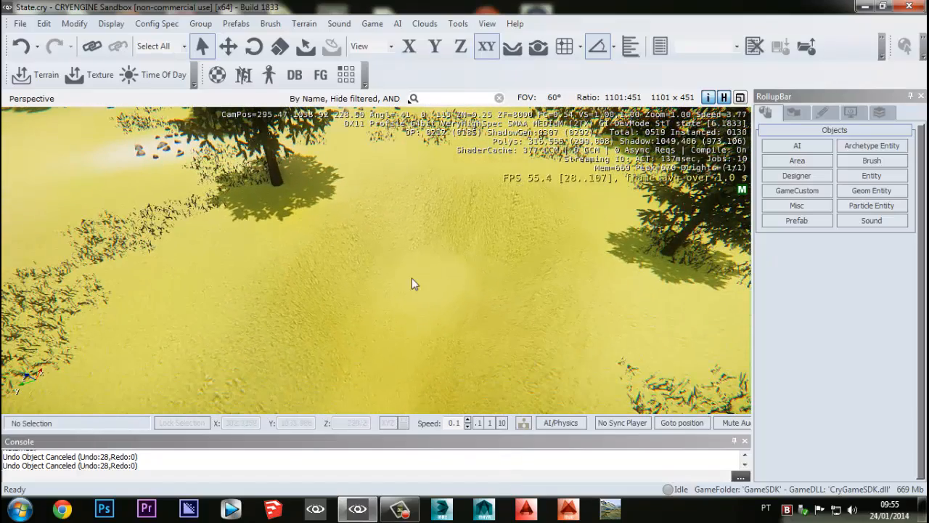
pyautogui.click(797, 206)
pyautogui.click(875, 318)
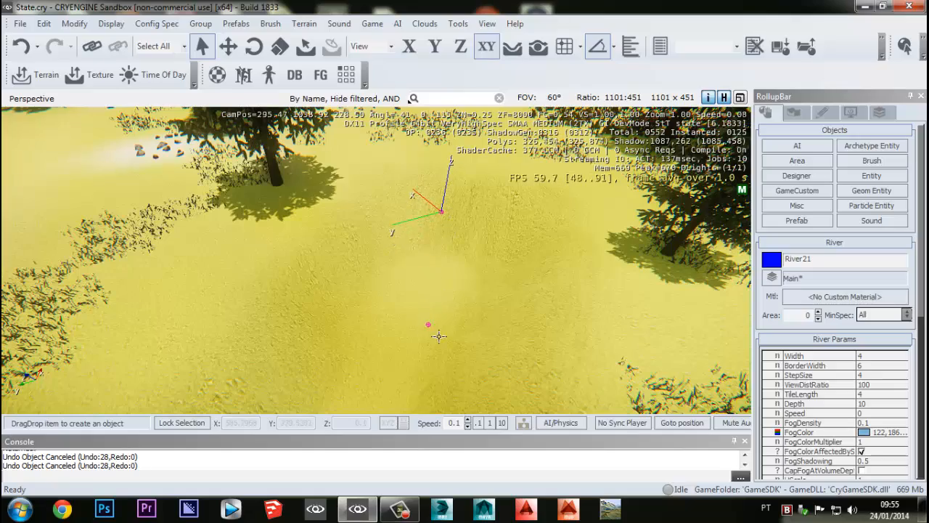
pyautogui.press('Escape')
# - Examine the course of the empty trench from several angles with the XY-plane lock active
pyautogui.press('w')
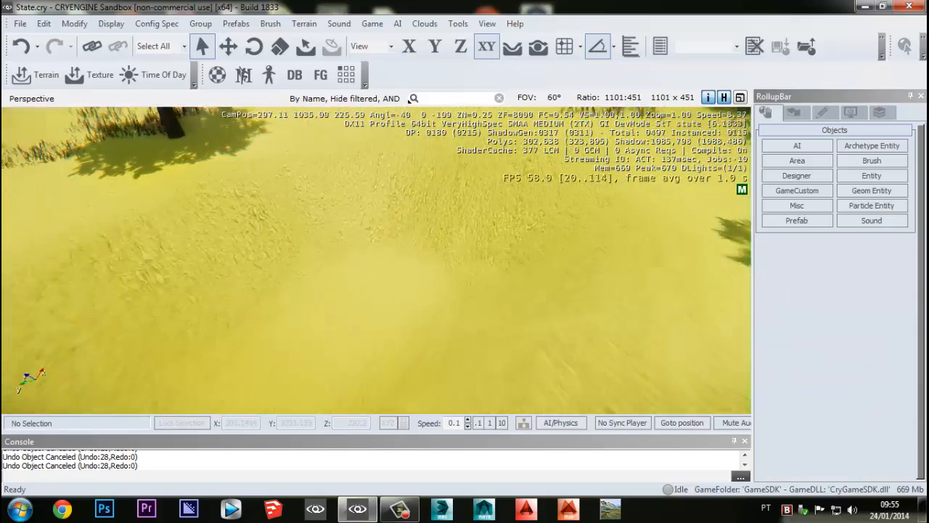
pyautogui.press('w')
pyautogui.moveTo(476, 319); pyautogui.dragTo(538, 301, button='right')
pyautogui.press('s')
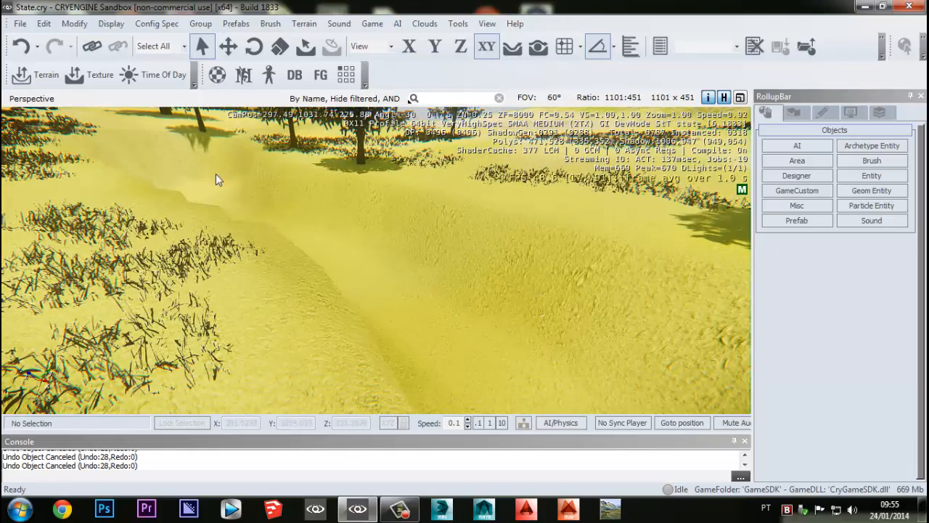
pyautogui.moveTo(466, 134); pyautogui.dragTo(478, 125, button='right')
pyautogui.click(486, 47)
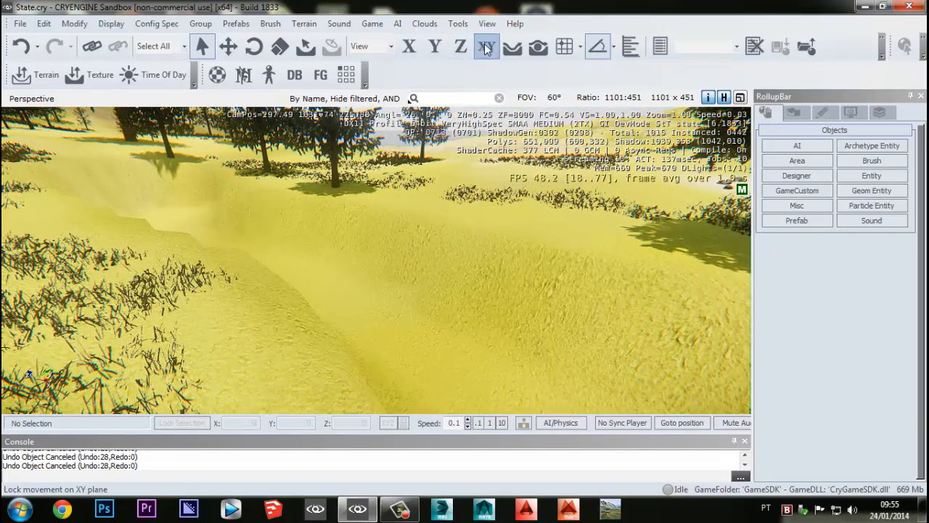
pyautogui.moveTo(443, 279); pyautogui.dragTo(288, 303, button='right')
pyautogui.press('s')
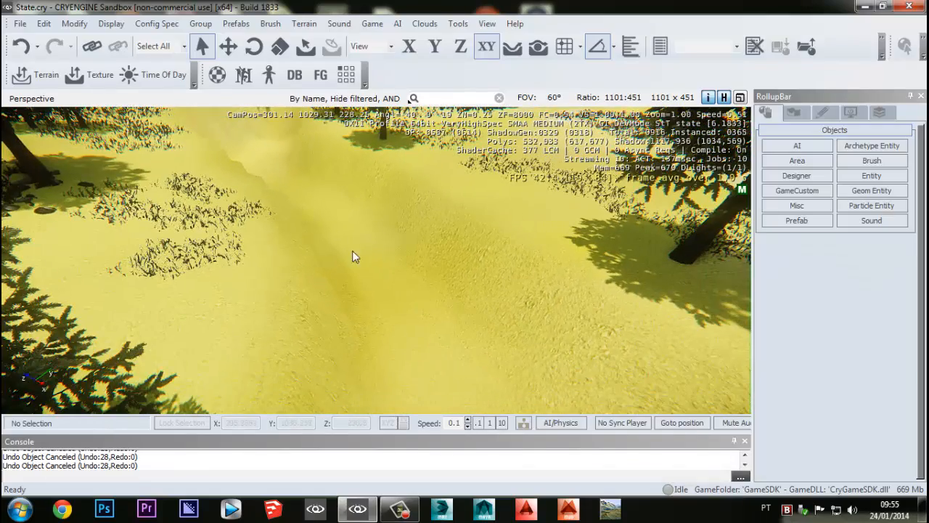
pyautogui.moveTo(372, 282); pyautogui.dragTo(319, 275, button='right')
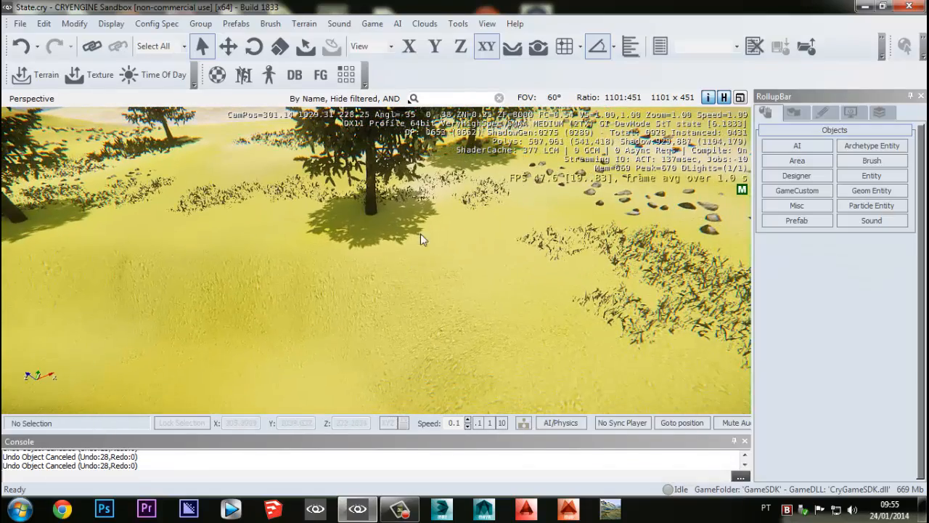
# - Lock movement to the Y axis while viewing the trench
pyautogui.click(435, 47)
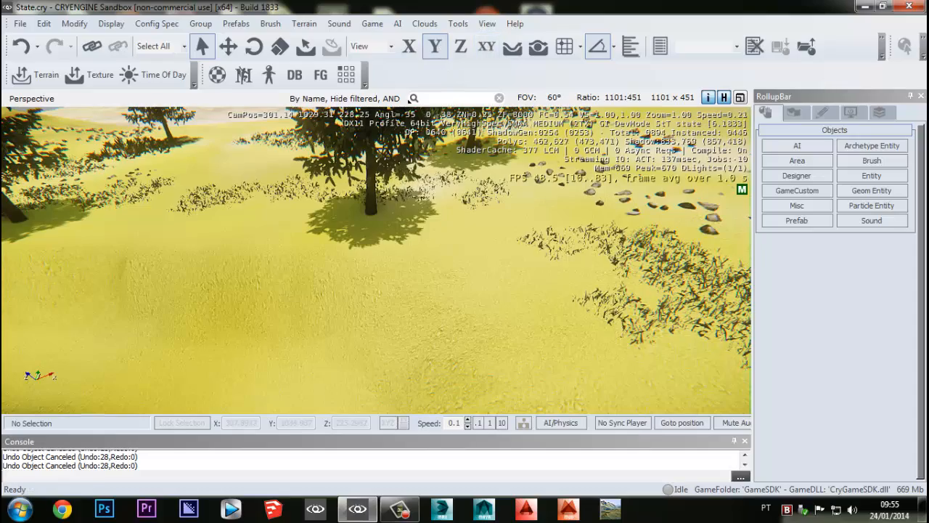
pyautogui.moveTo(451, 231); pyautogui.dragTo(462, 294, button='right')
pyautogui.press('s')
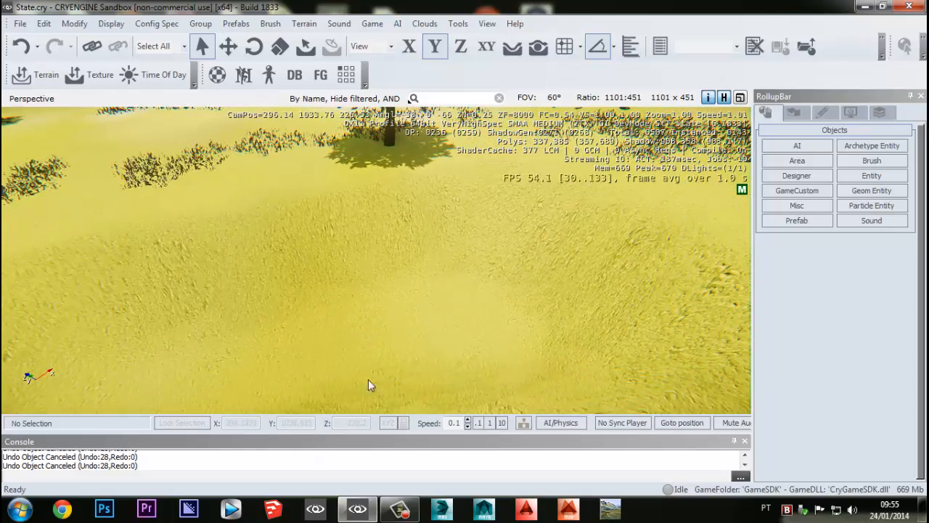
pyautogui.moveTo(368, 379); pyautogui.dragTo(445, 340, button='right')
pyautogui.press('s')
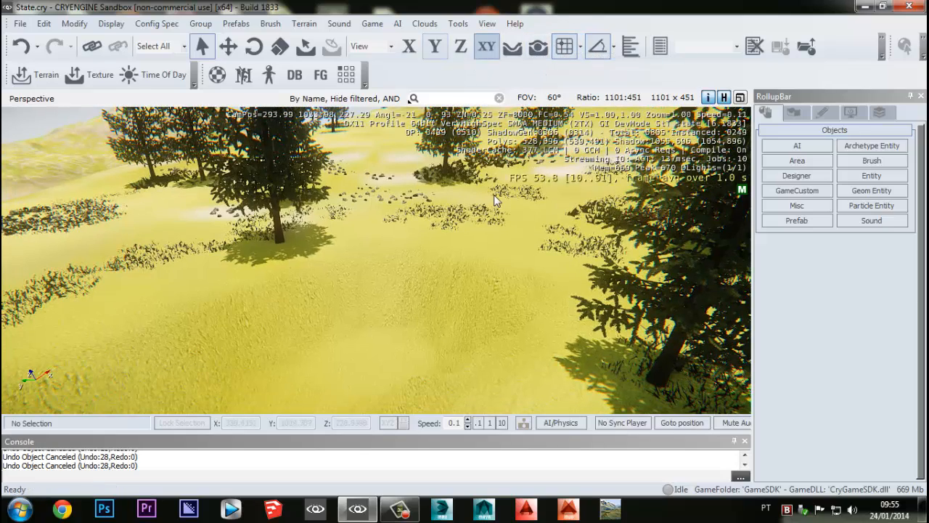
# - Try to draw a river in the trench again with grid snapping and the XY-plane lock both on
pyautogui.moveTo(496, 202); pyautogui.dragTo(479, 213, button='right')
pyautogui.click(798, 206)
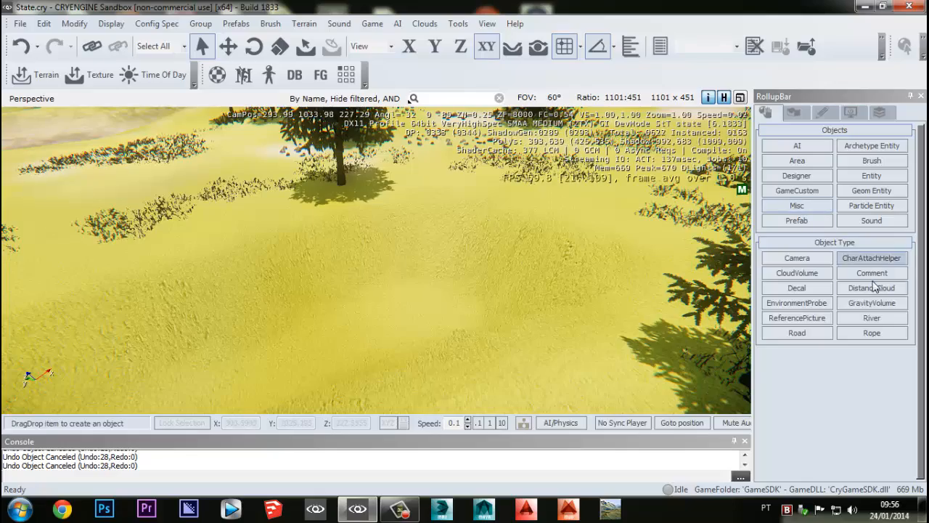
pyautogui.click(872, 317)
pyautogui.moveTo(577, 261); pyautogui.dragTo(533, 266, button='right')
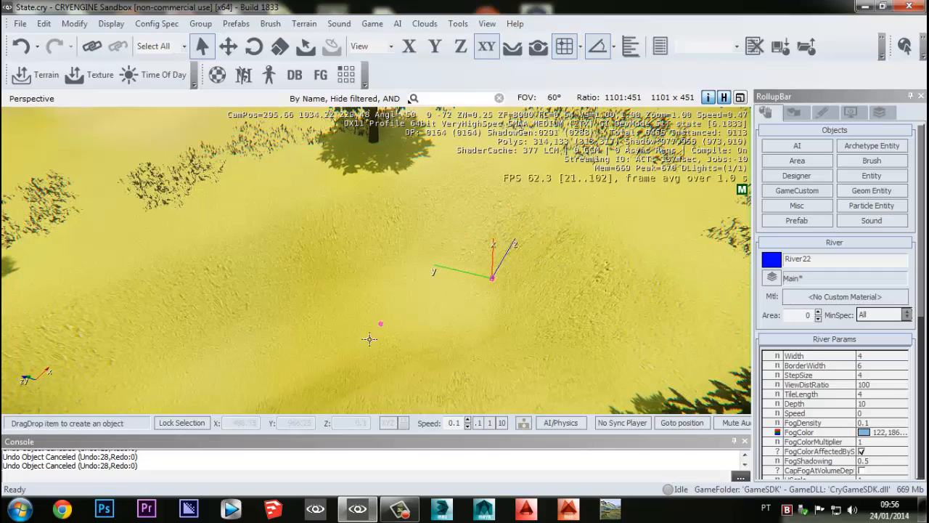
pyautogui.press('Escape')
pyautogui.moveTo(364, 343); pyautogui.dragTo(386, 288, button='right')
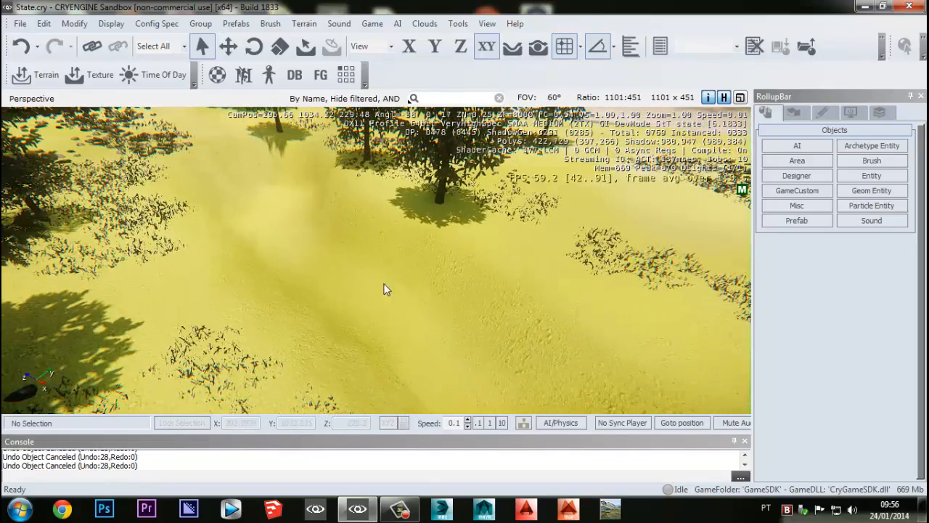
pyautogui.moveTo(266, 139); pyautogui.dragTo(587, 321, button='right')
pyautogui.moveTo(549, 295); pyautogui.dragTo(517, 311, button='right')
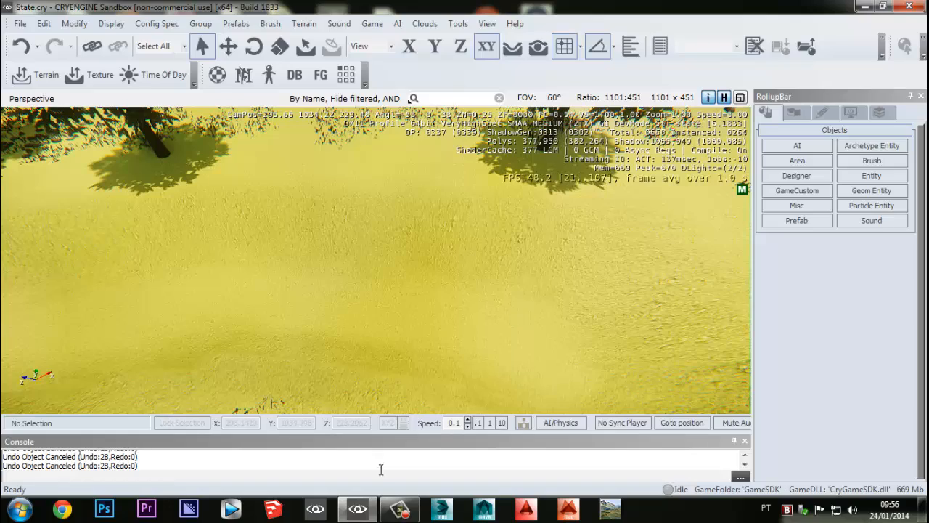
pyautogui.click(402, 515)
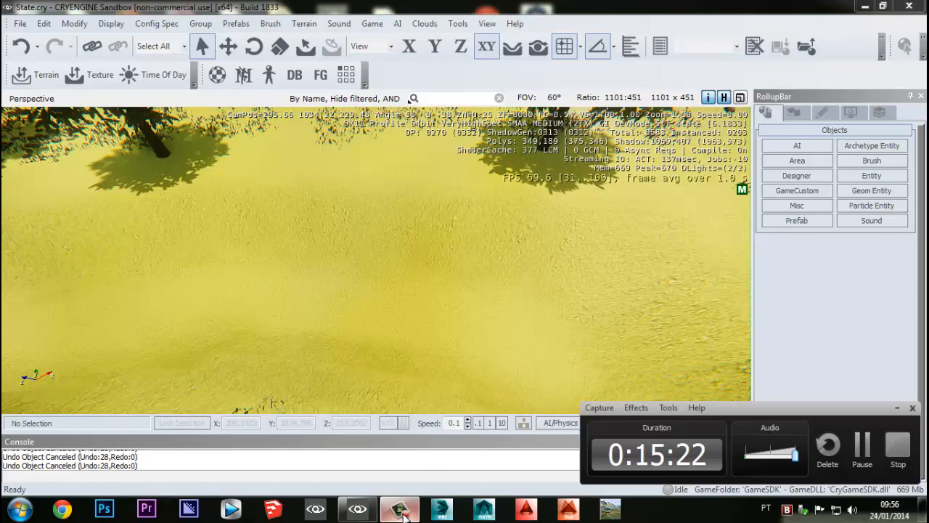
pyautogui.click(403, 514)
pyautogui.moveTo(513, 326); pyautogui.dragTo(514, 326, button='right')
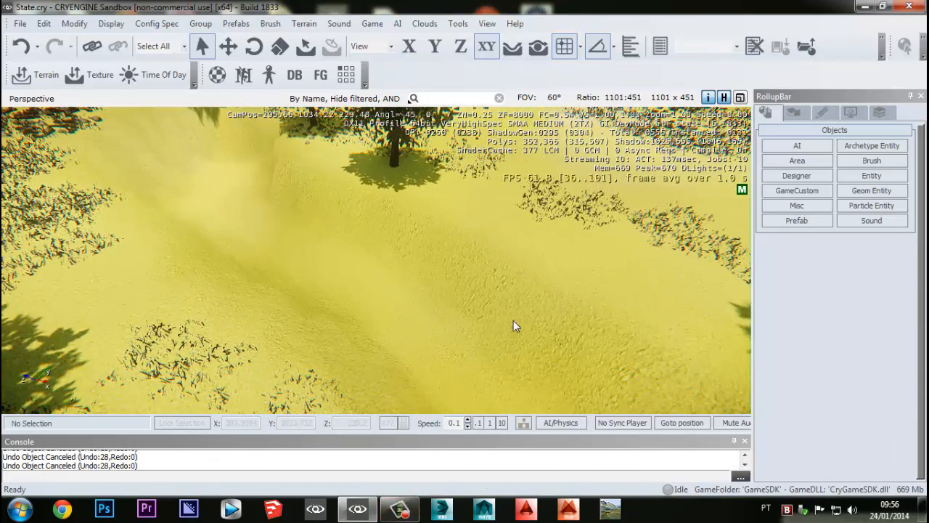
pyautogui.moveTo(421, 293); pyautogui.dragTo(421, 293, button='right')
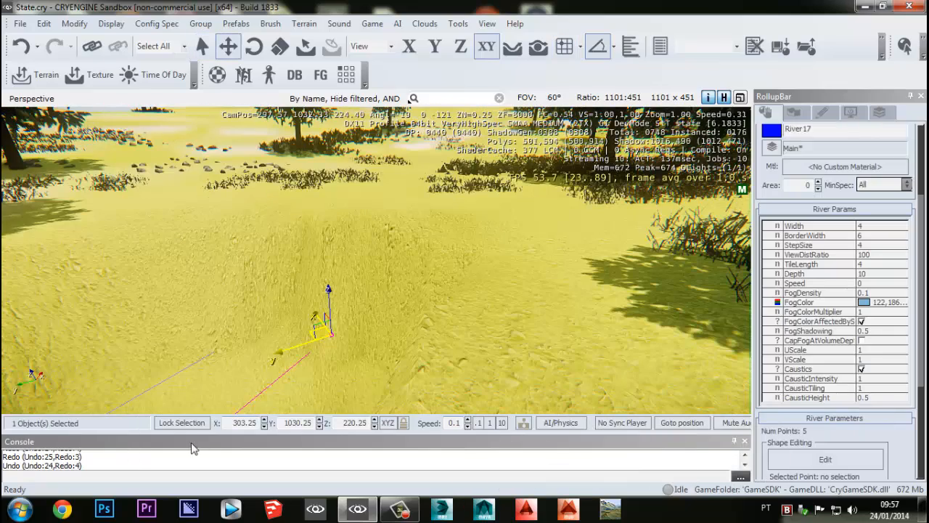
pyautogui.click(399, 508)
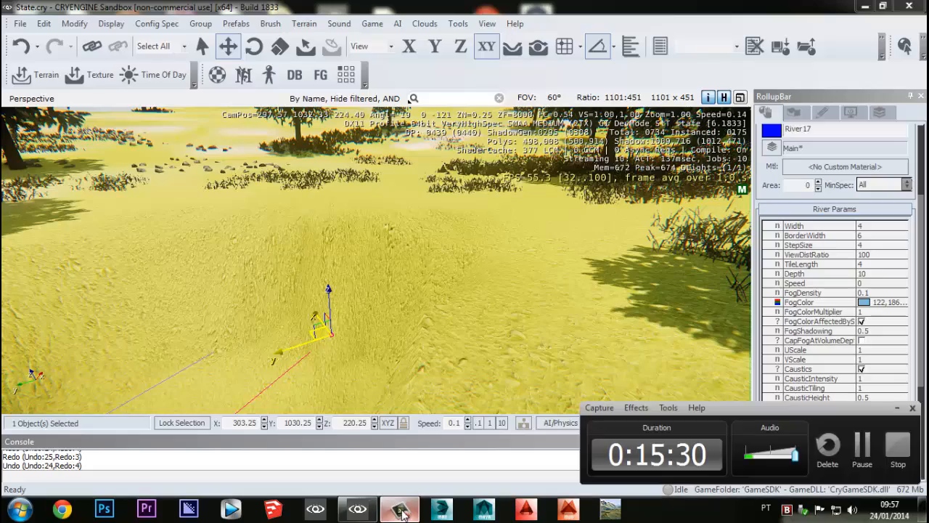
pyautogui.click(401, 512)
# - Raise the selected river along the Z axis to a height of about 222.18
pyautogui.moveTo(440, 392); pyautogui.dragTo(276, 378, button='right')
pyautogui.moveTo(439, 336); pyautogui.dragTo(425, 332, button='right')
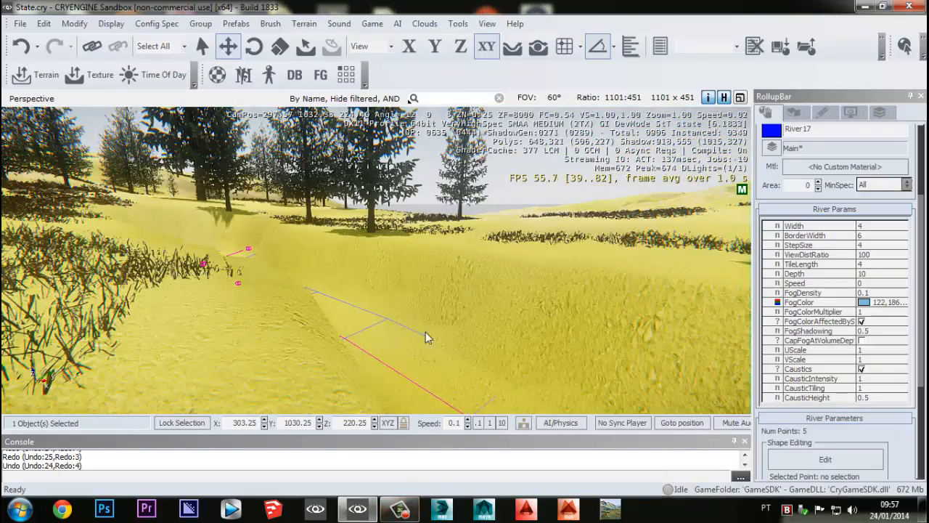
pyautogui.moveTo(366, 299); pyautogui.dragTo(366, 281, button='right')
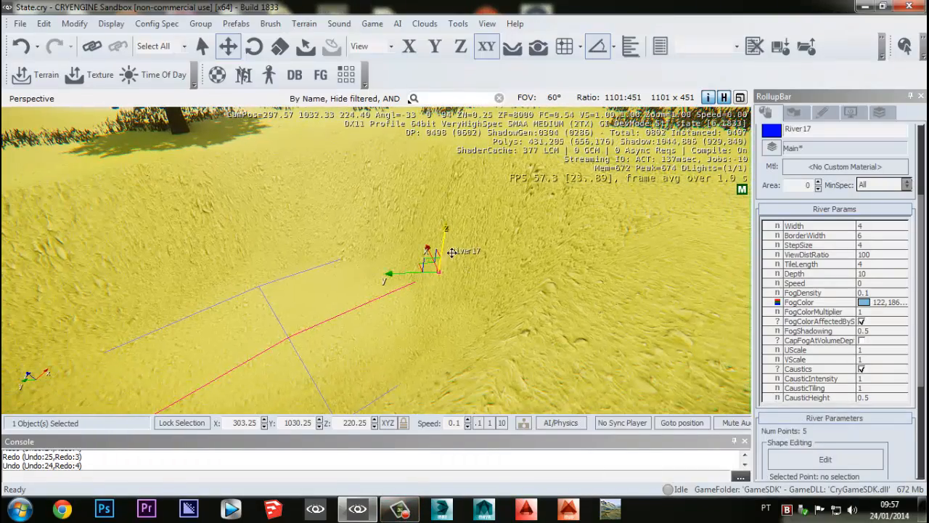
pyautogui.moveTo(454, 252); pyautogui.dragTo(460, 172)
# - Test the river in game mode by walking around and through the trench, and return to the editor
pyautogui.moveTo(407, 247); pyautogui.dragTo(363, 255, button='right')
pyautogui.press('w')
pyautogui.press('w')
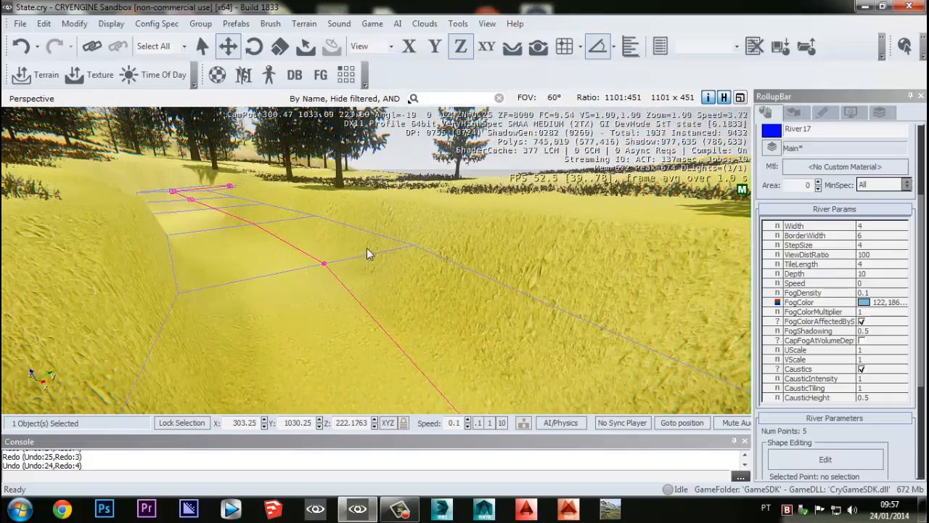
pyautogui.hotkey('ctrl', 'g')
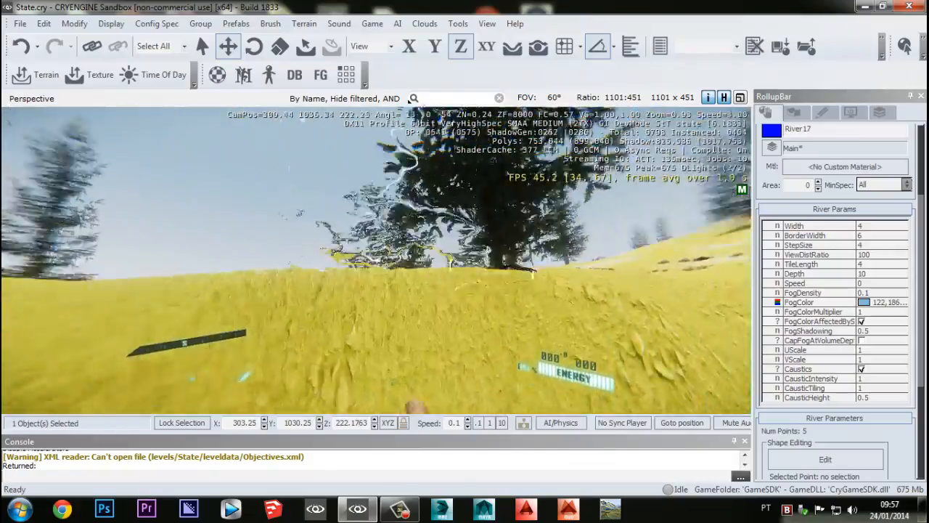
pyautogui.press('w')
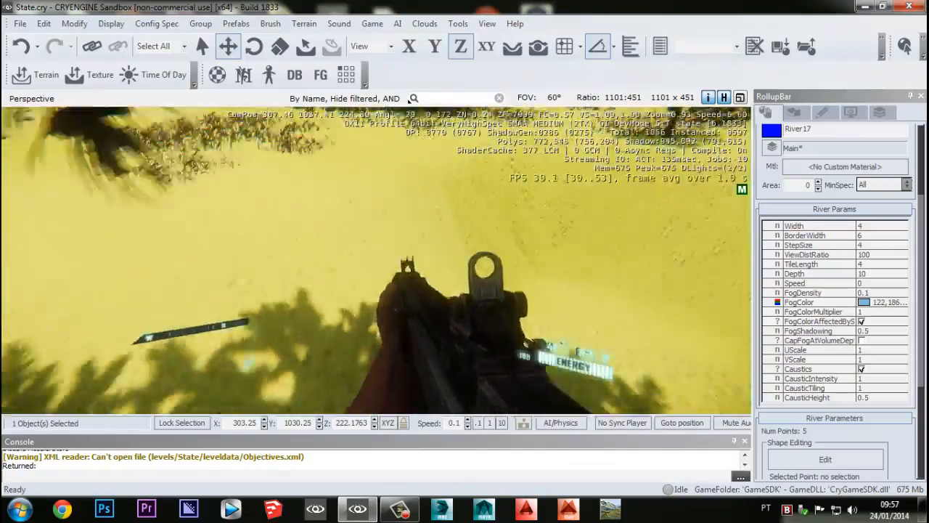
pyautogui.press('w')
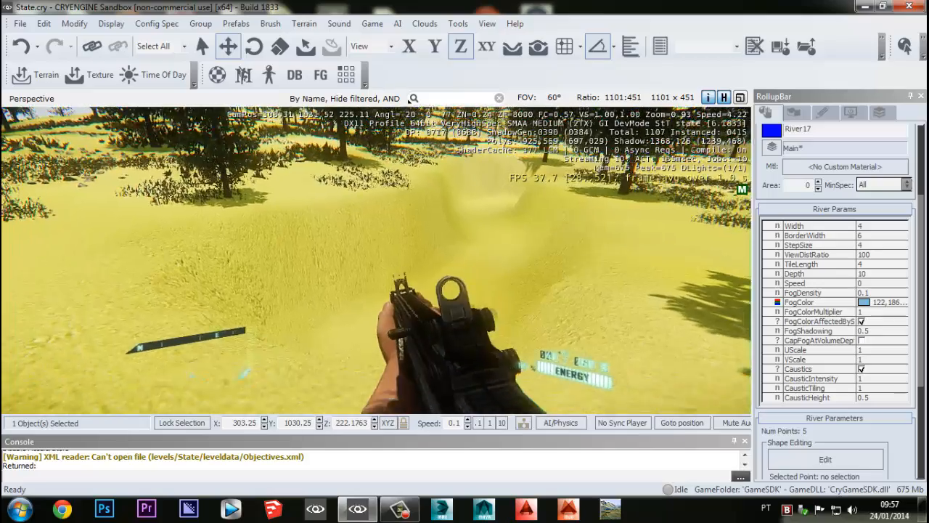
pyautogui.press('s')
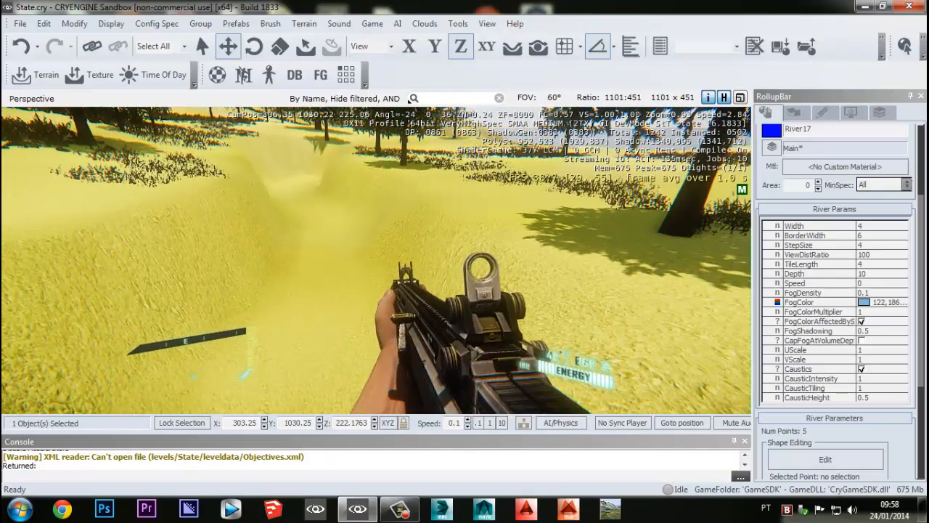
pyautogui.press('Escape')
# - Choose the Main layer for the river
pyautogui.moveTo(357, 243); pyautogui.dragTo(370, 250, button='right')
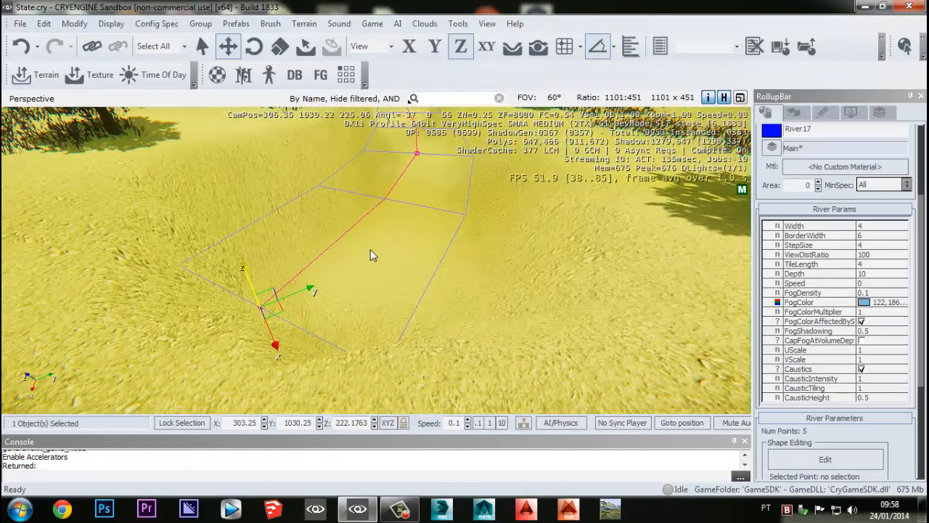
pyautogui.press('w')
pyautogui.moveTo(427, 313); pyautogui.dragTo(532, 318, button='right')
pyautogui.press('d')
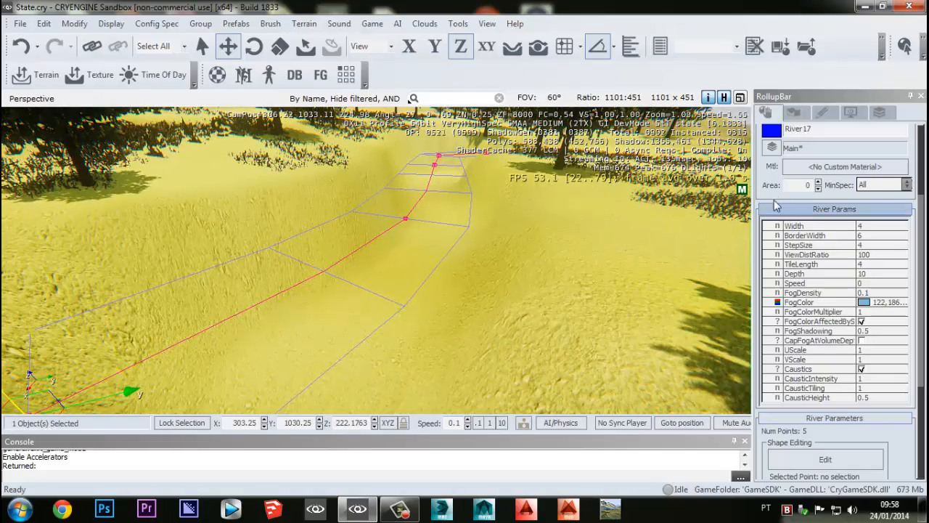
pyautogui.moveTo(775, 212); pyautogui.dragTo(776, 341)
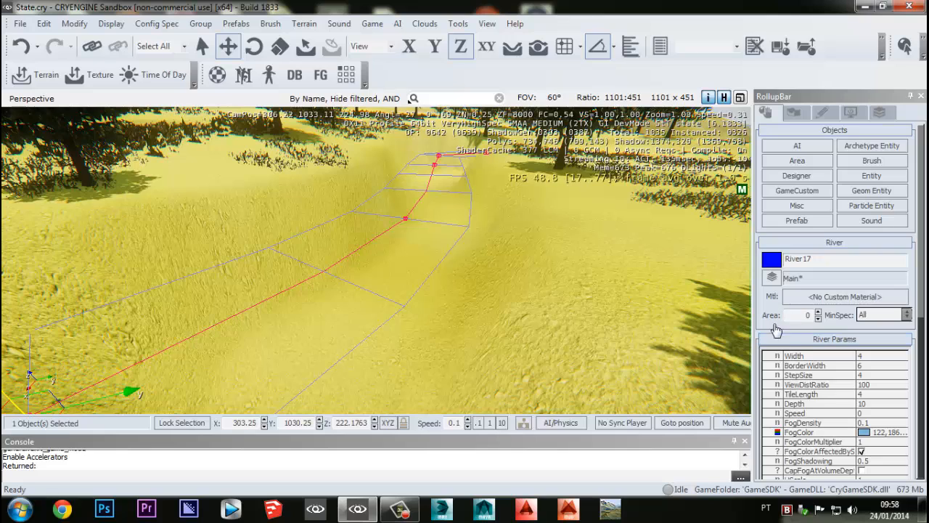
pyautogui.click(773, 279)
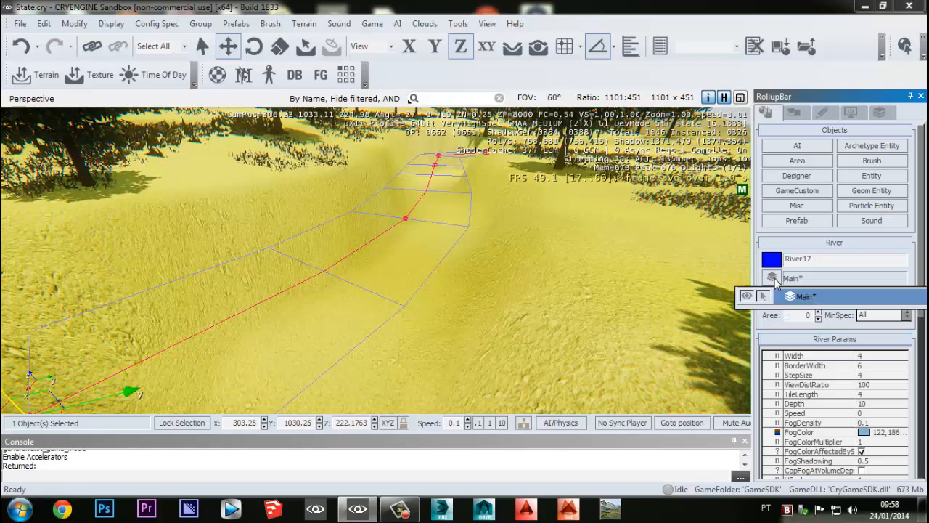
pyautogui.click(806, 296)
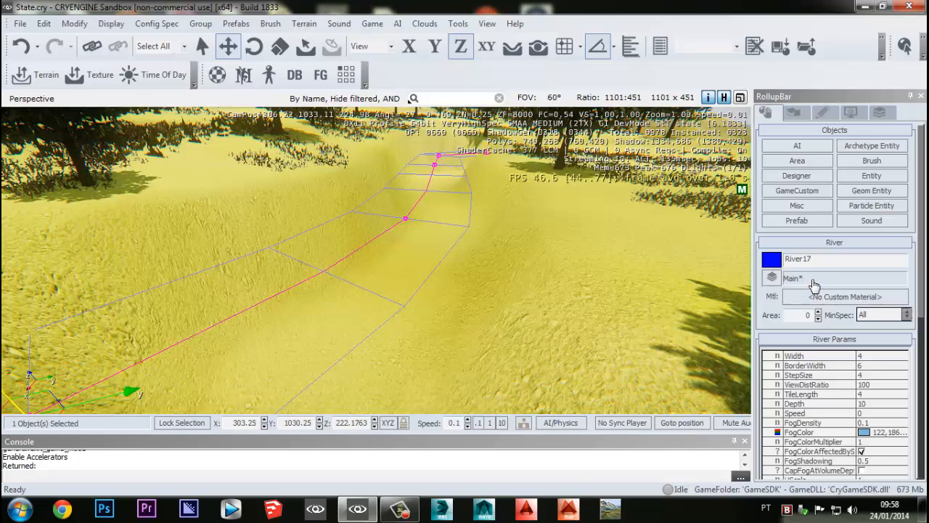
# - Open the Material Editor from the river's material assignment and reposition its window slightly
pyautogui.moveTo(773, 316); pyautogui.dragTo(771, 279)
pyautogui.moveTo(677, 300); pyautogui.dragTo(546, 323, button='right')
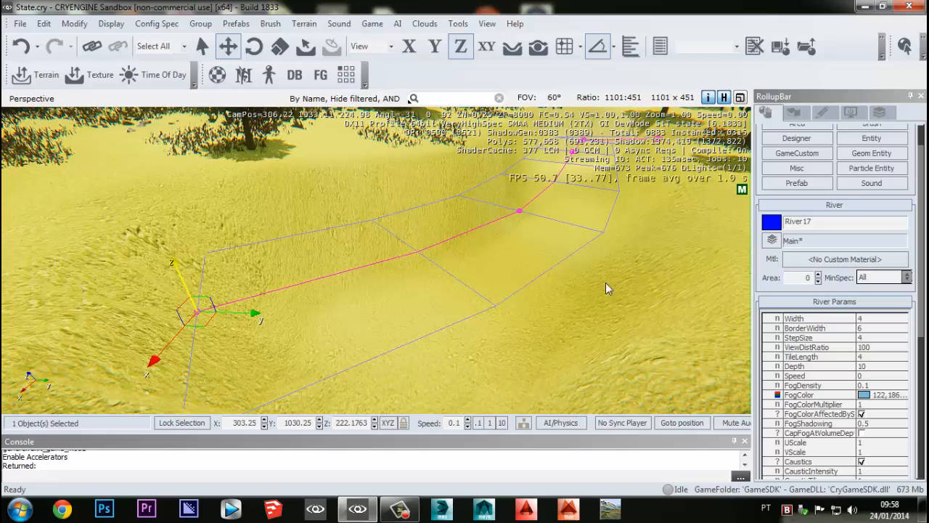
pyautogui.moveTo(608, 288); pyautogui.dragTo(604, 313, button='middle')
pyautogui.moveTo(772, 267); pyautogui.dragTo(771, 256)
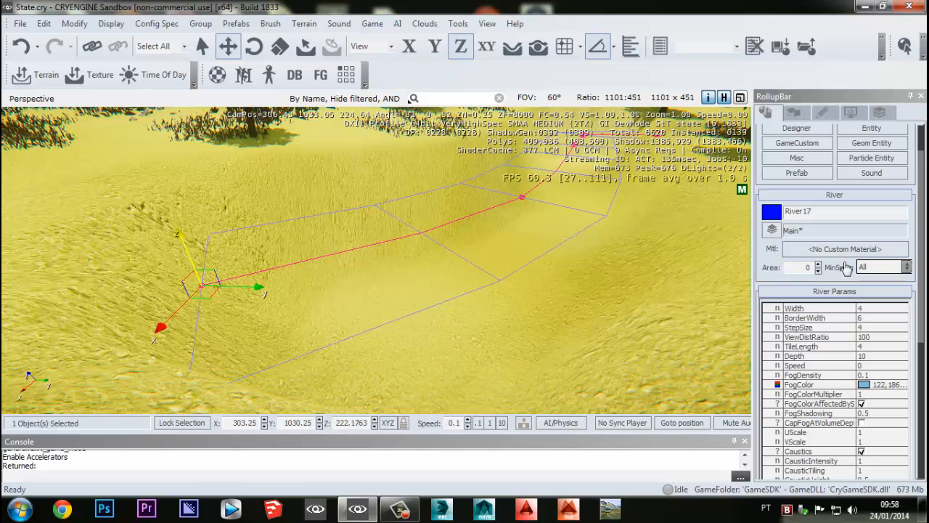
pyautogui.click(846, 253)
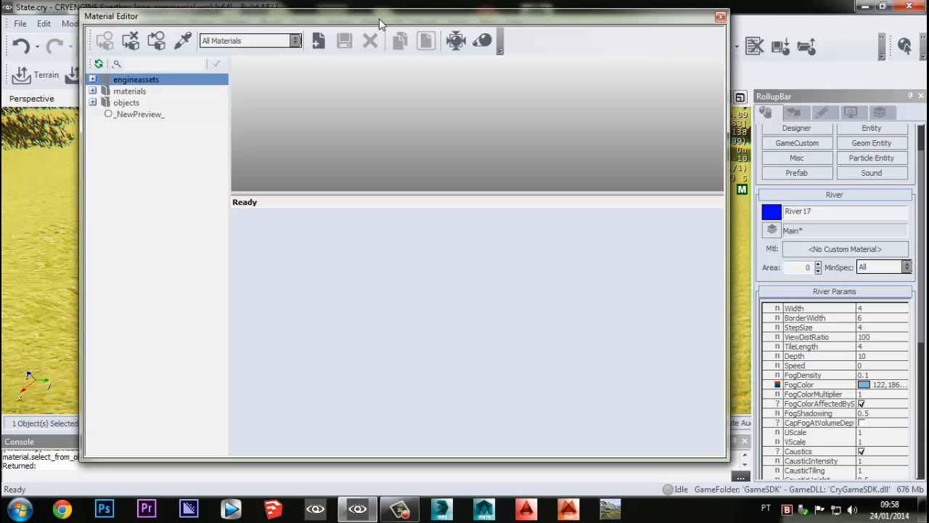
pyautogui.moveTo(379, 18); pyautogui.dragTo(387, 19)
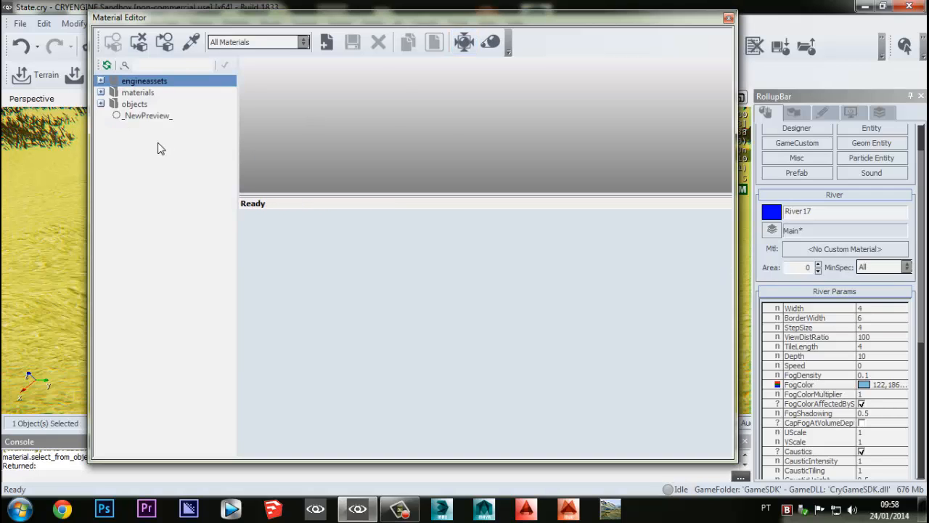
# - Browse the materials library into the decals folder and expand its water subfolder
pyautogui.click(100, 92)
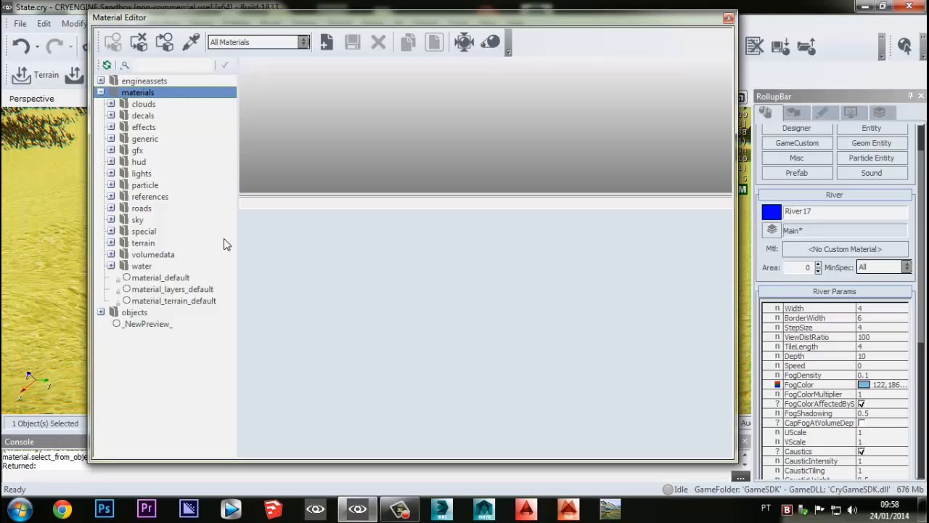
pyautogui.click(142, 267)
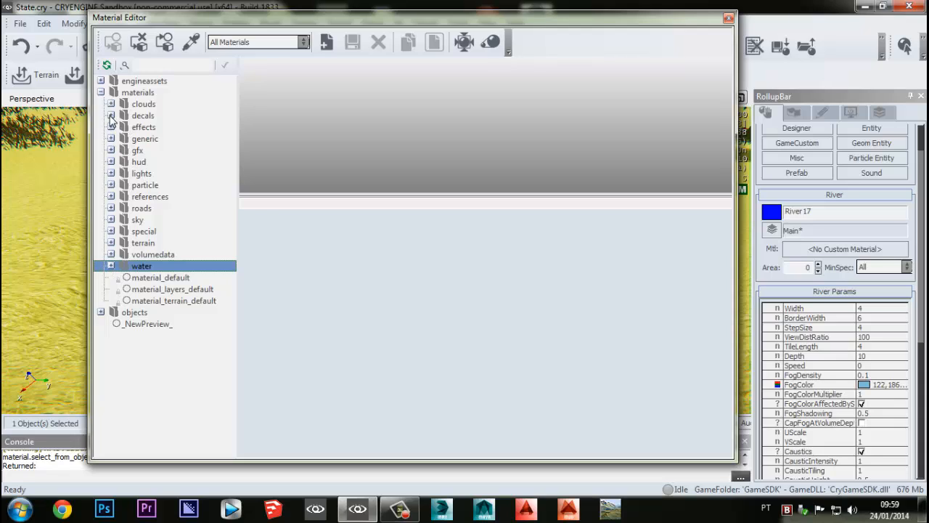
pyautogui.click(135, 118)
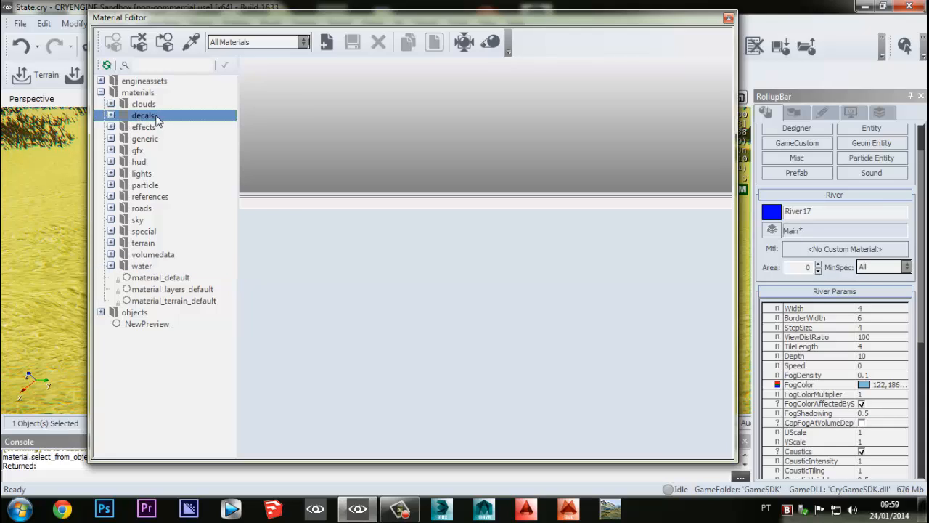
pyautogui.click(111, 116)
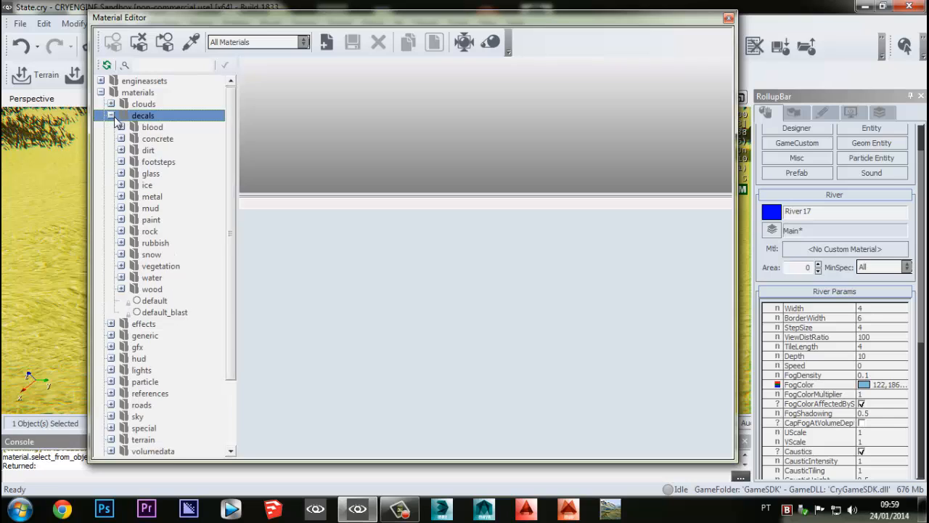
pyautogui.click(150, 276)
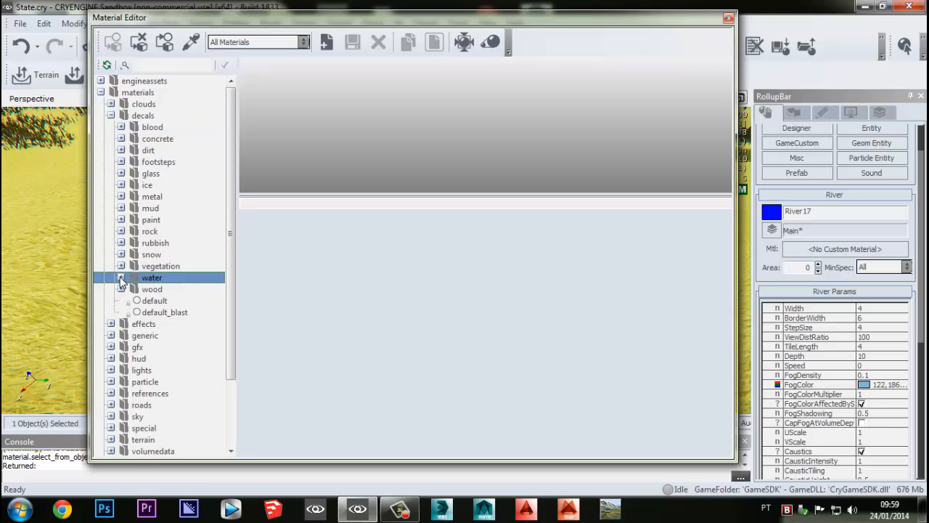
pyautogui.click(121, 278)
# - Preview the water decal materials from algae_cxp_r through puddle, and collapse the water and decals folders
pyautogui.click(166, 291)
pyautogui.click(167, 301)
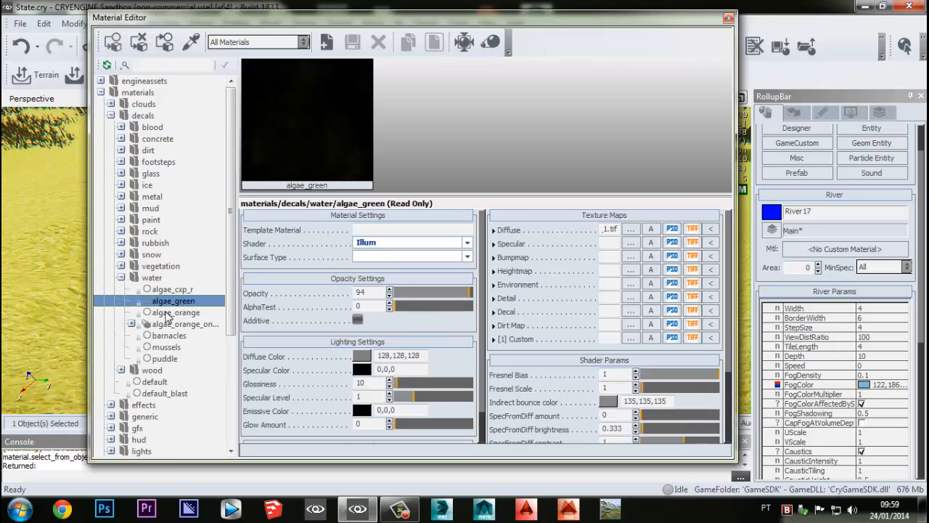
pyautogui.click(170, 316)
pyautogui.click(171, 324)
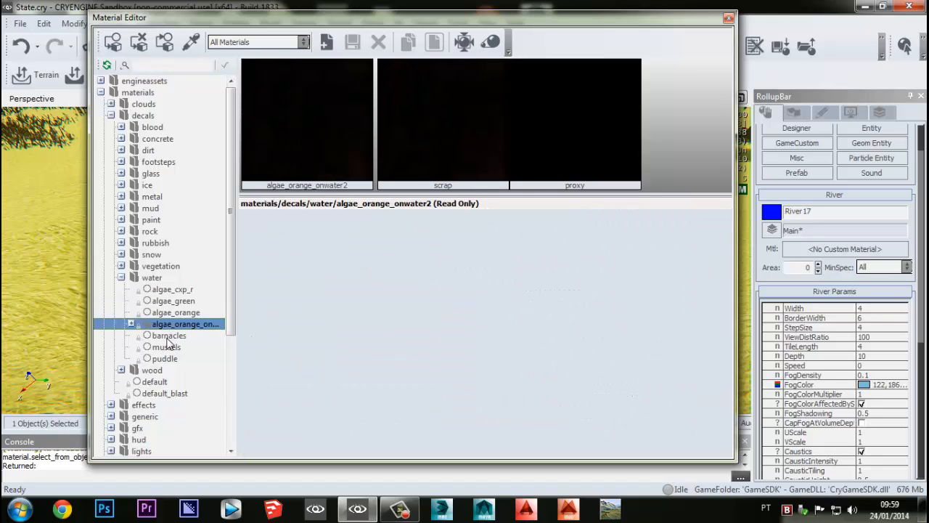
pyautogui.click(168, 336)
pyautogui.click(166, 347)
pyautogui.click(164, 358)
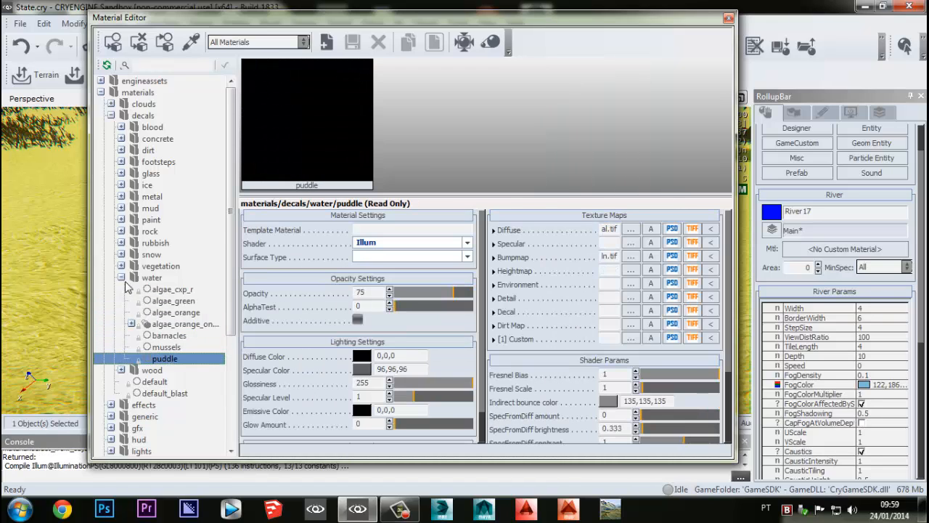
pyautogui.click(121, 277)
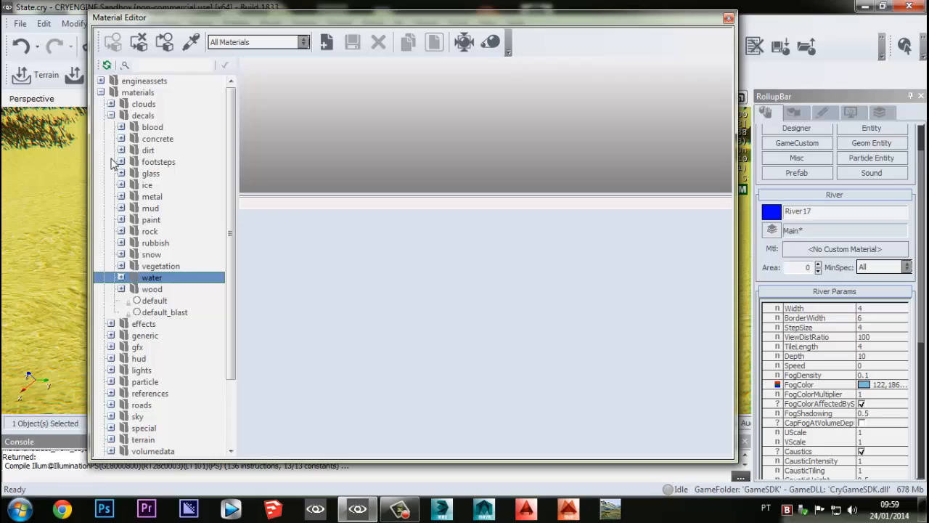
pyautogui.click(111, 115)
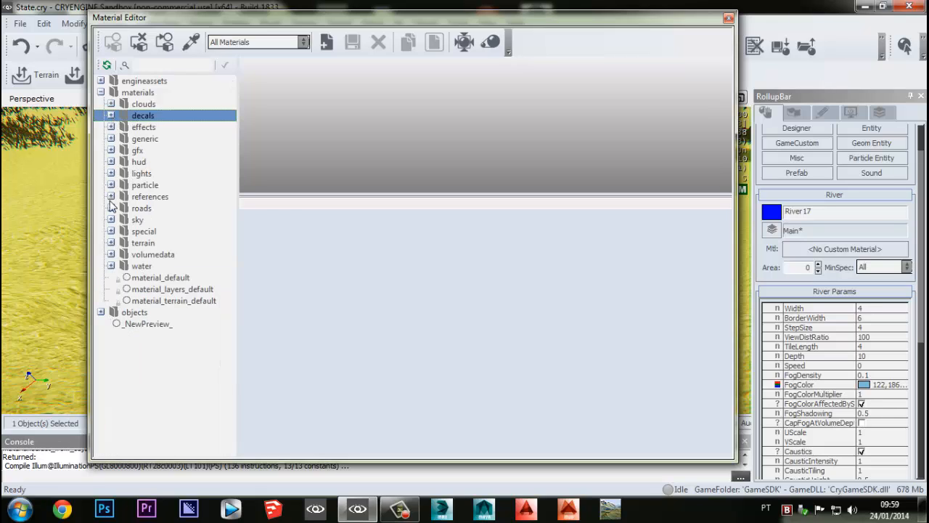
# - Look through the terrain and gfx folders of the materials library for a suitable river material
pyautogui.click(110, 244)
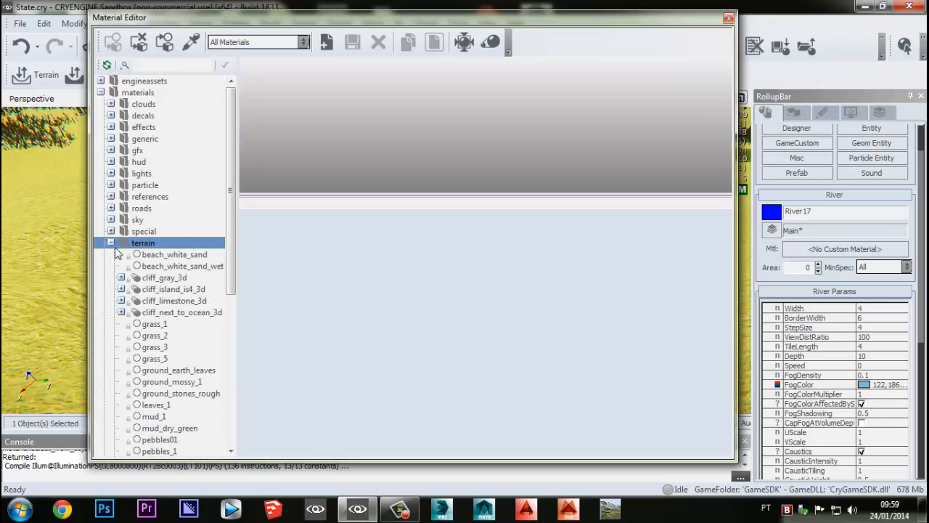
pyautogui.scroll(-8, 145, 280)
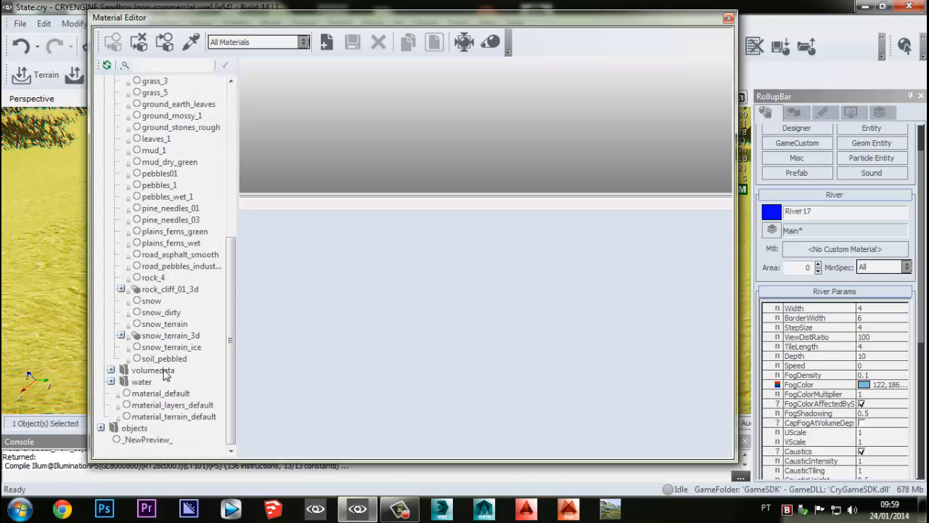
pyautogui.scroll(8, 139, 363)
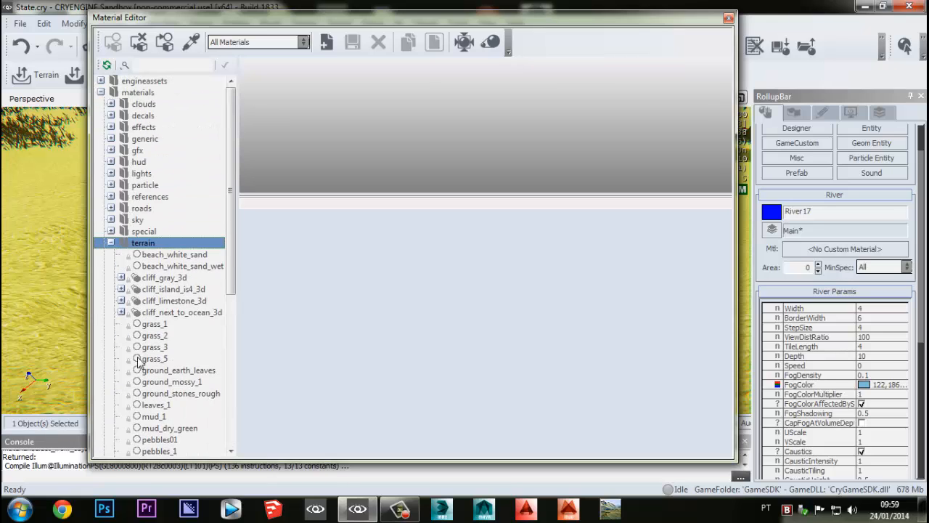
pyautogui.click(111, 243)
pyautogui.click(126, 152)
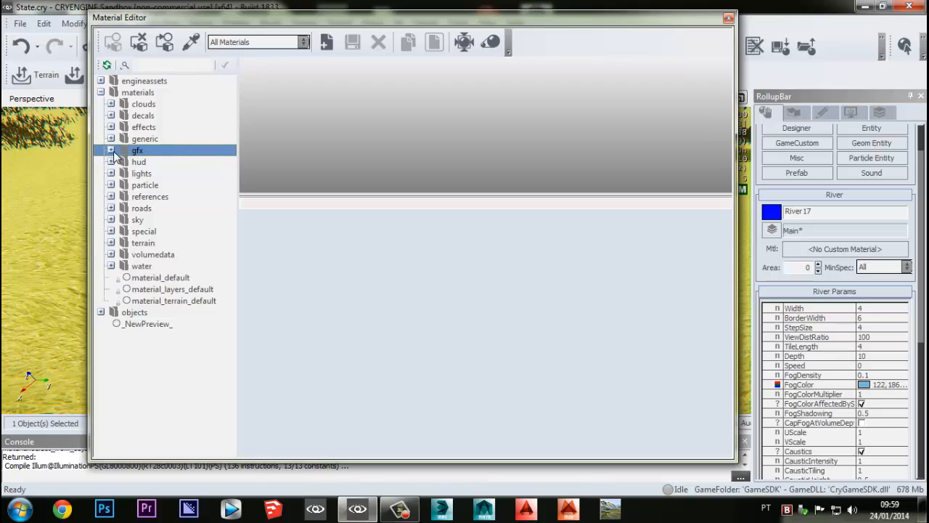
pyautogui.click(111, 151)
pyautogui.click(111, 150)
# - Expand the water folder and inspect the ocean_generic material in its oceans subfolder
pyautogui.click(149, 266)
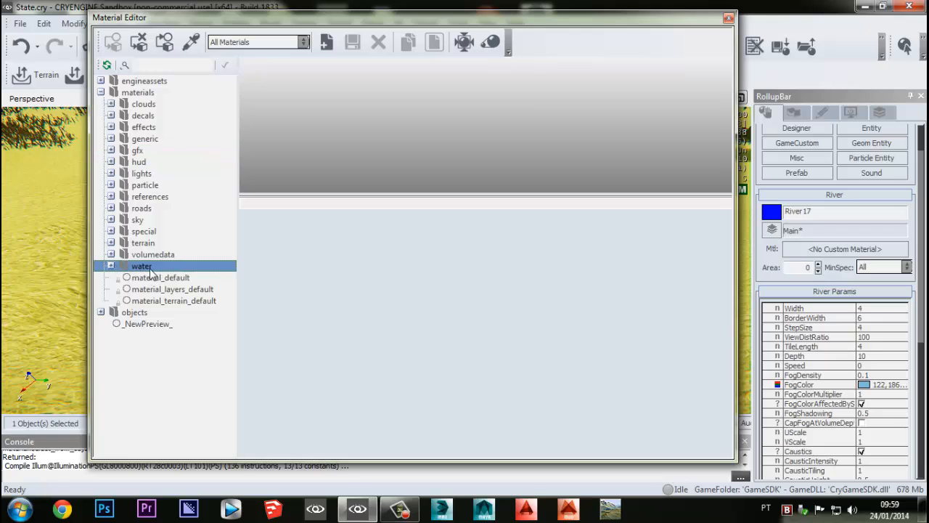
pyautogui.click(111, 267)
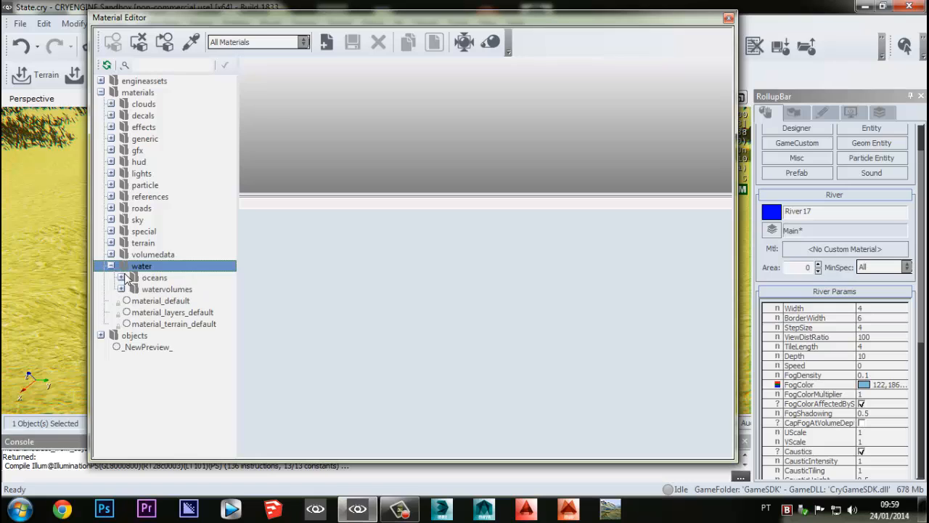
pyautogui.click(138, 282)
pyautogui.click(122, 278)
pyautogui.click(175, 289)
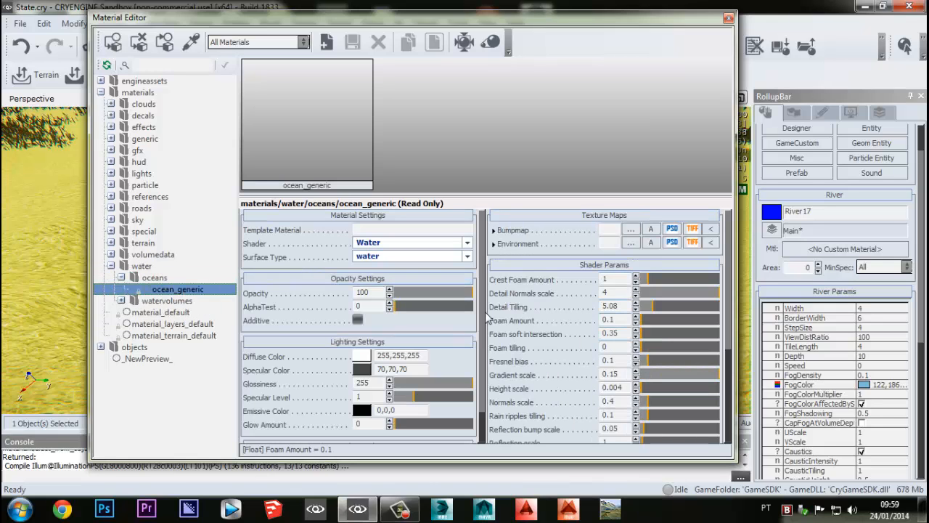
pyautogui.click(121, 278)
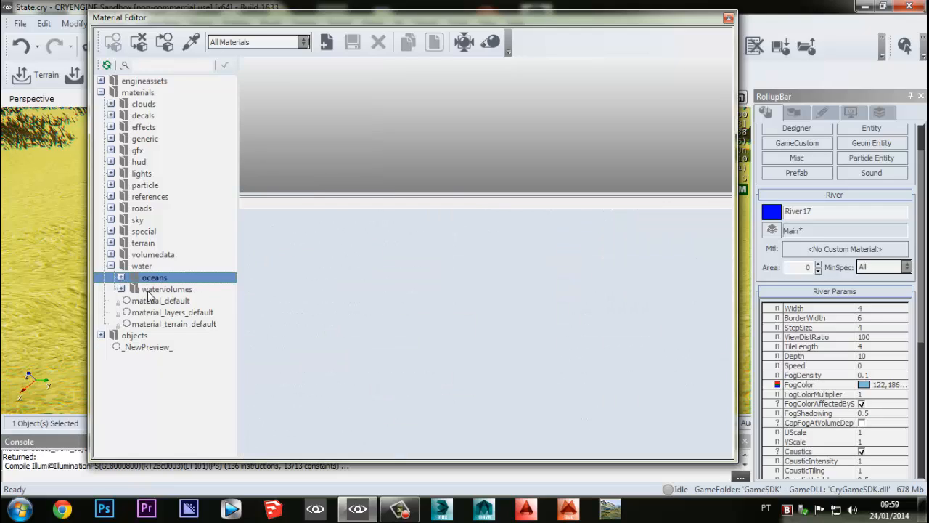
# - Expand the watervolumes folder and look through its materials from oil to water_rapids
pyautogui.click(135, 290)
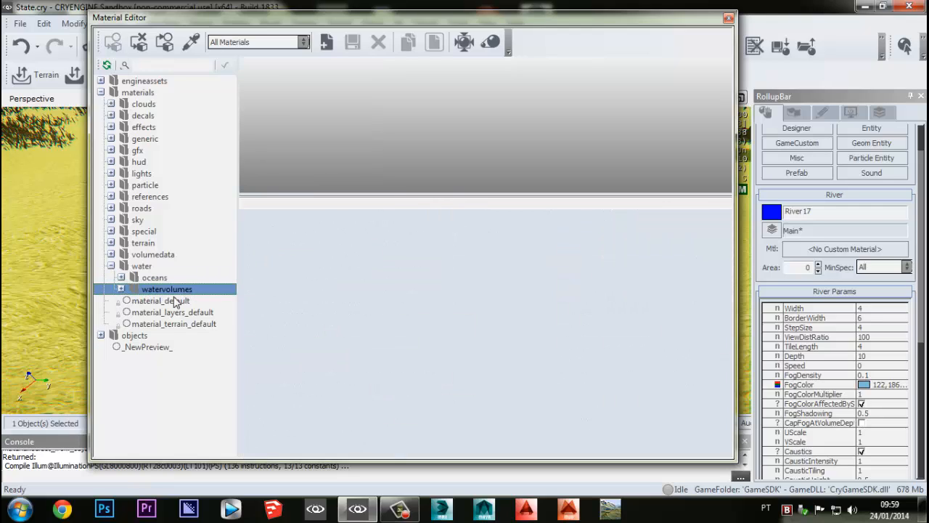
pyautogui.click(121, 289)
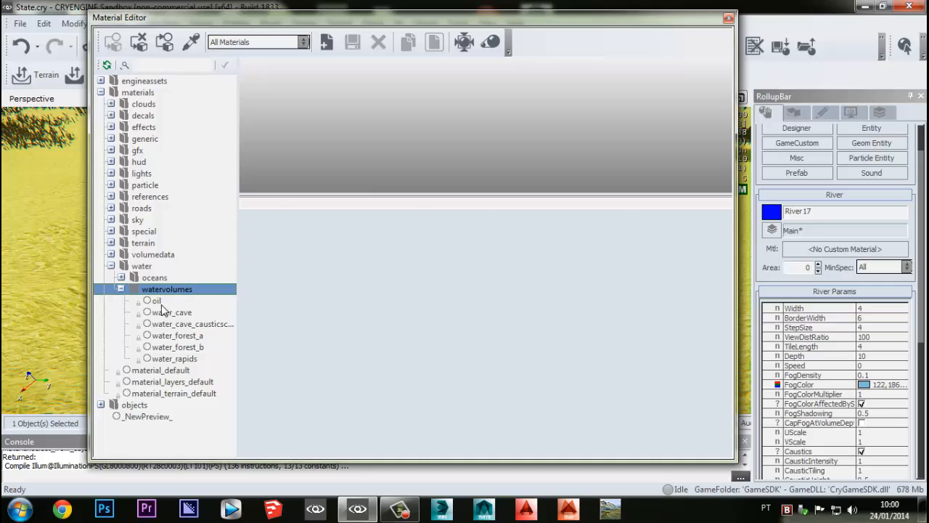
pyautogui.click(156, 300)
pyautogui.click(173, 315)
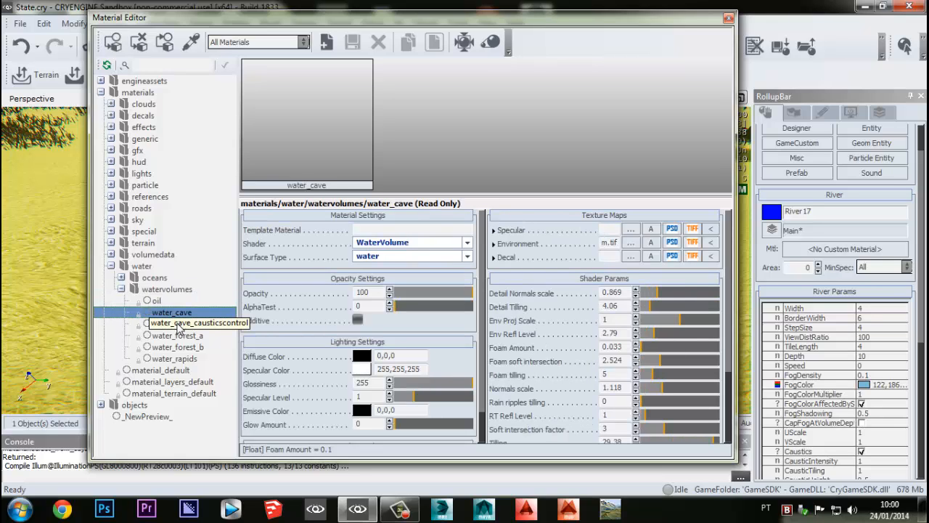
pyautogui.click(179, 327)
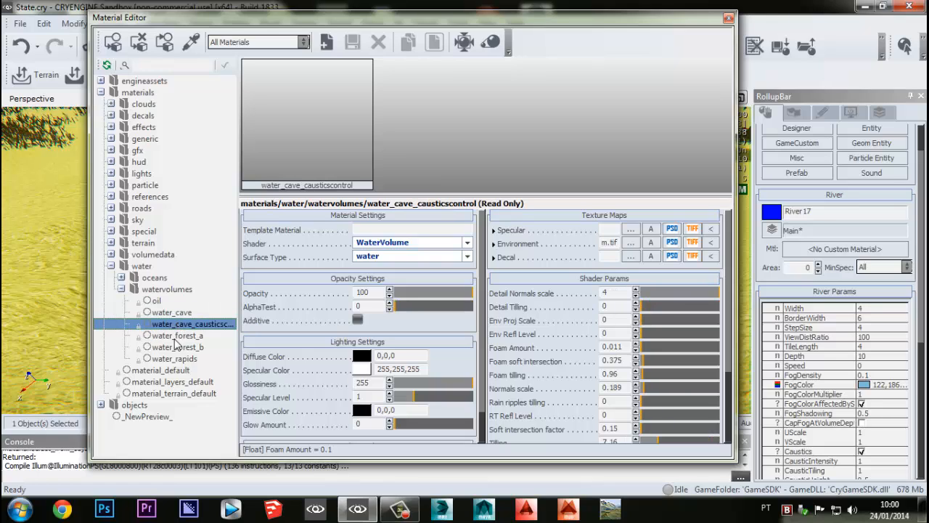
pyautogui.click(177, 336)
pyautogui.click(189, 348)
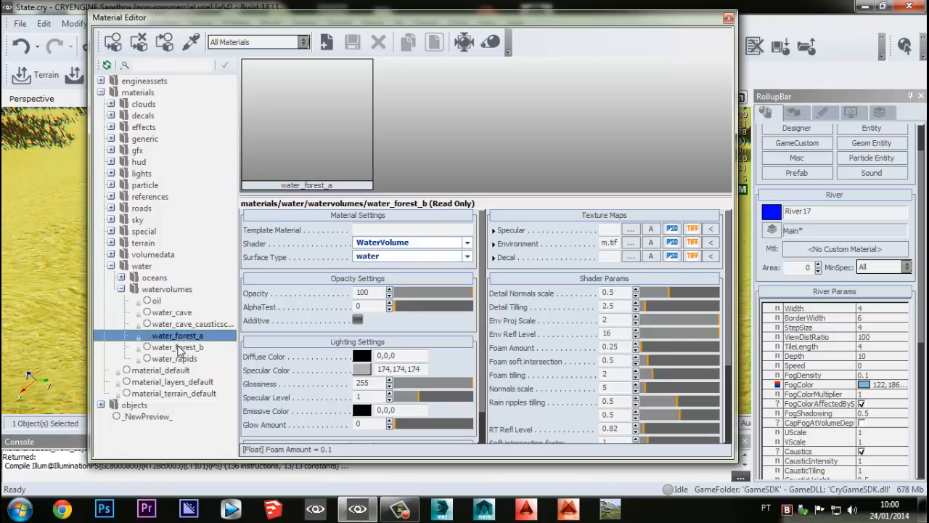
pyautogui.click(178, 358)
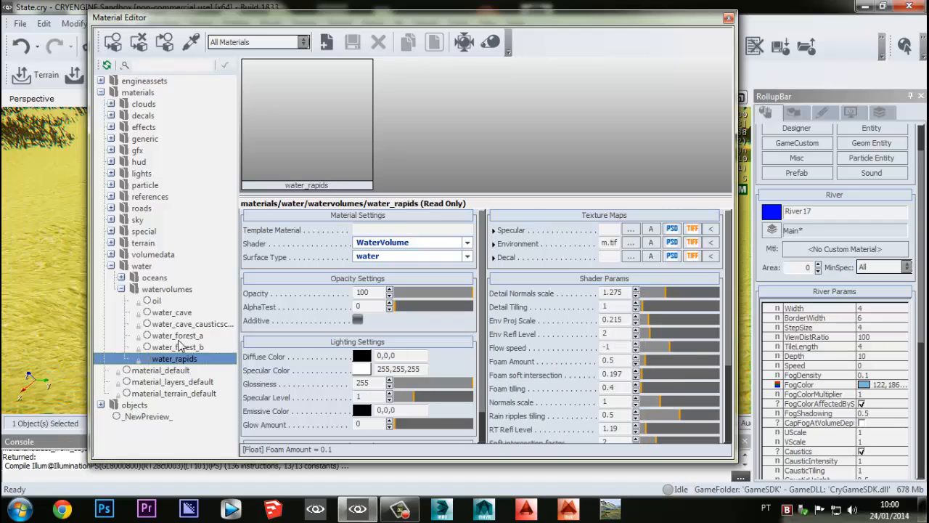
# - Compare the settings of the water_cave, water_cave_causticscontrol, water_forest_a, water_forest_b and water_rapids materials
pyautogui.click(157, 312)
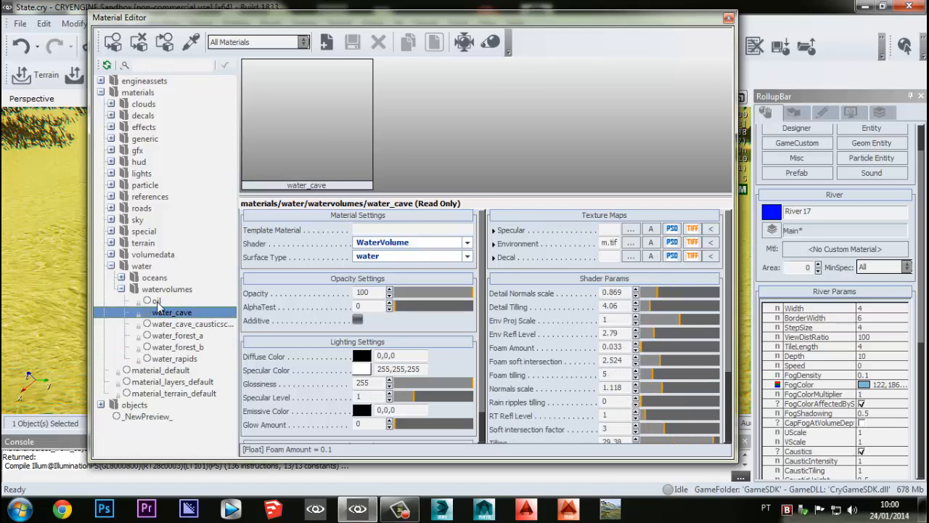
pyautogui.click(178, 325)
pyautogui.click(178, 336)
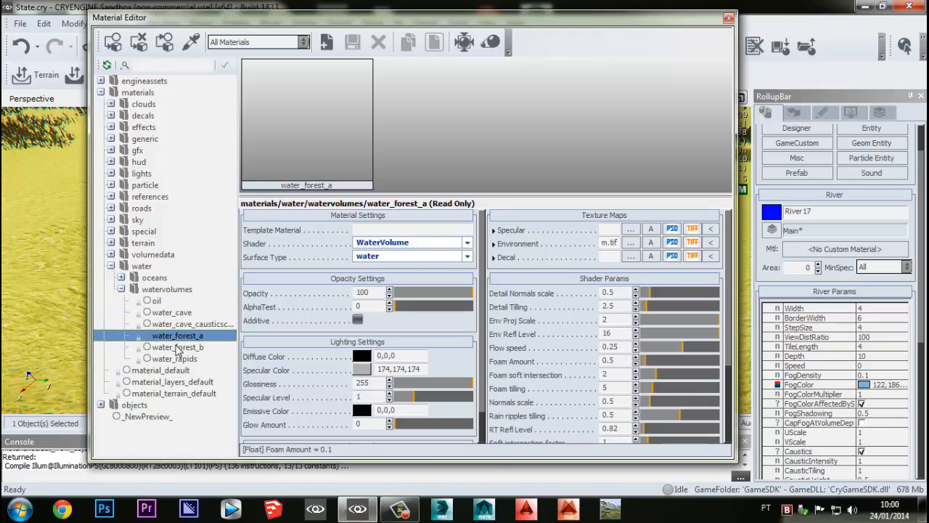
pyautogui.click(179, 348)
pyautogui.click(183, 338)
pyautogui.click(184, 347)
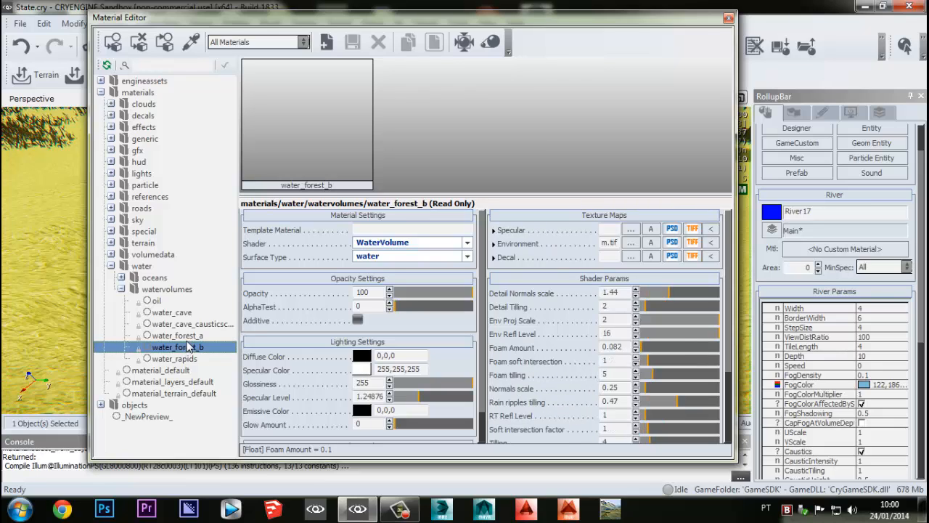
pyautogui.click(186, 337)
pyautogui.click(194, 361)
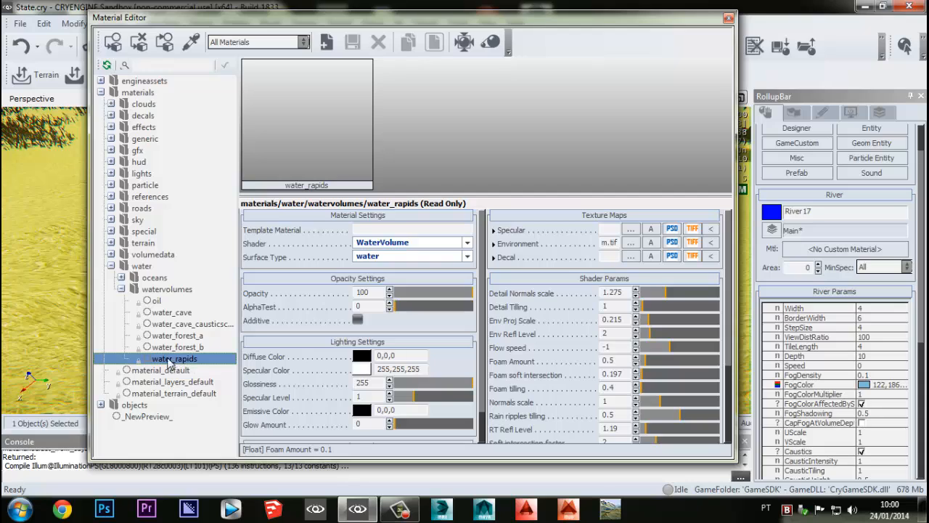
pyautogui.click(190, 348)
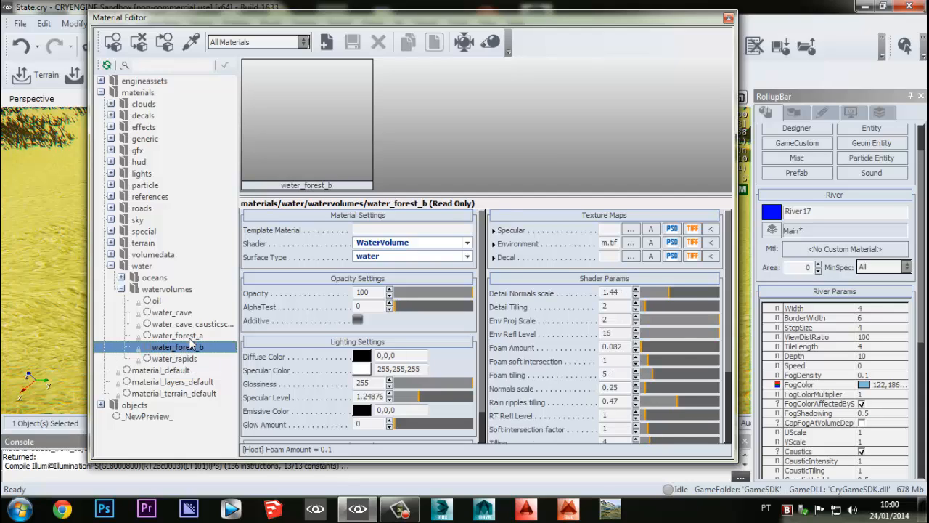
# - Assign the water_forest_a material to the selected river, keeping the river in view, and close the Material Editor
pyautogui.click(192, 337)
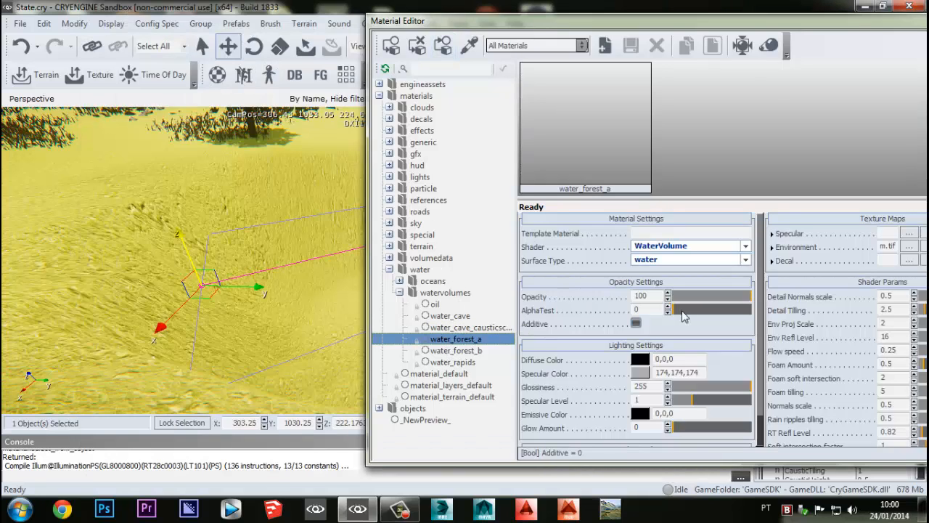
pyautogui.moveTo(748, 21); pyautogui.dragTo(512, 25)
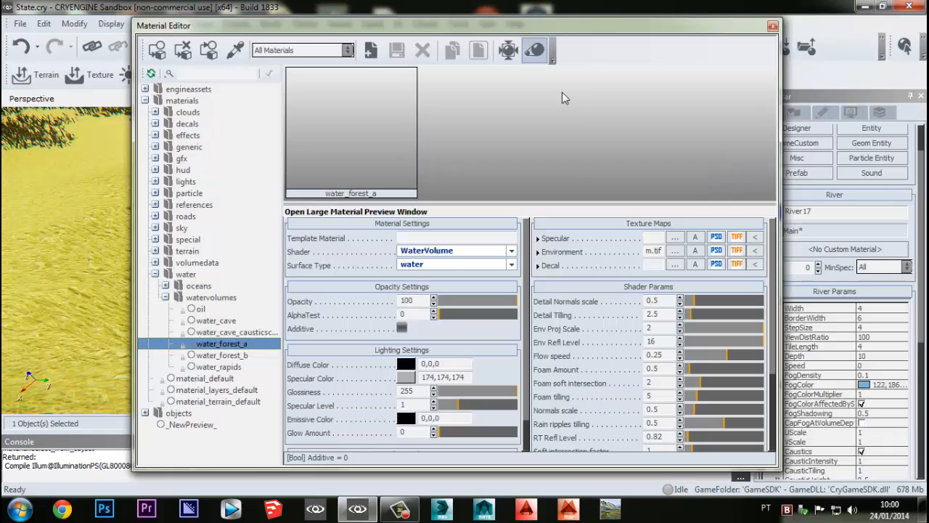
pyautogui.moveTo(648, 254)
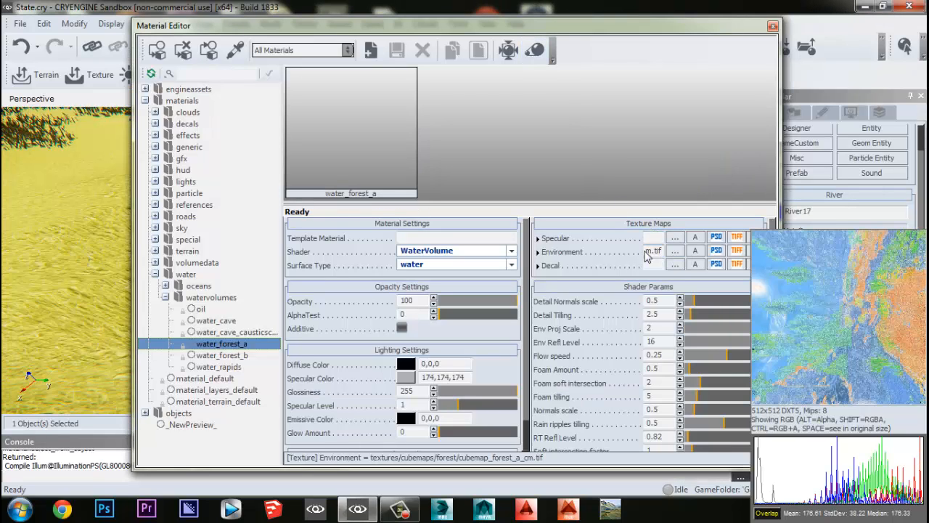
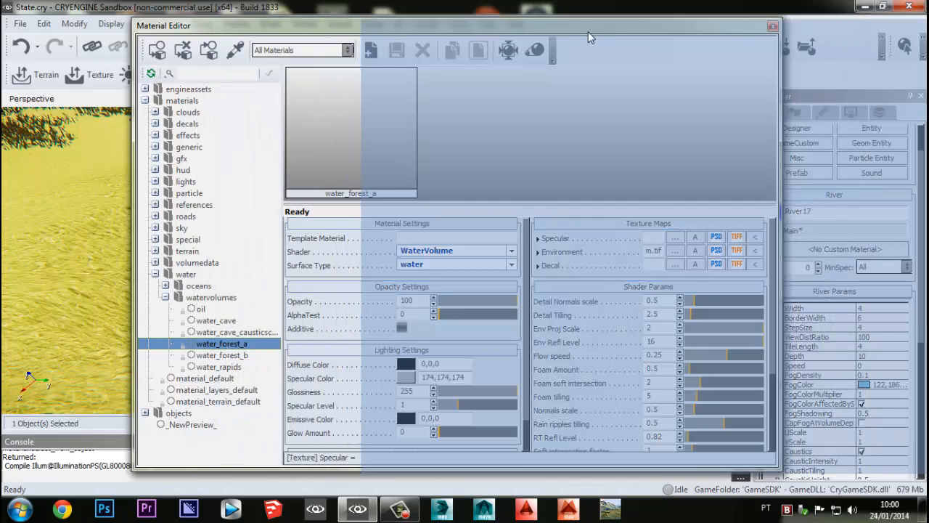
pyautogui.moveTo(588, 31); pyautogui.dragTo(821, 33)
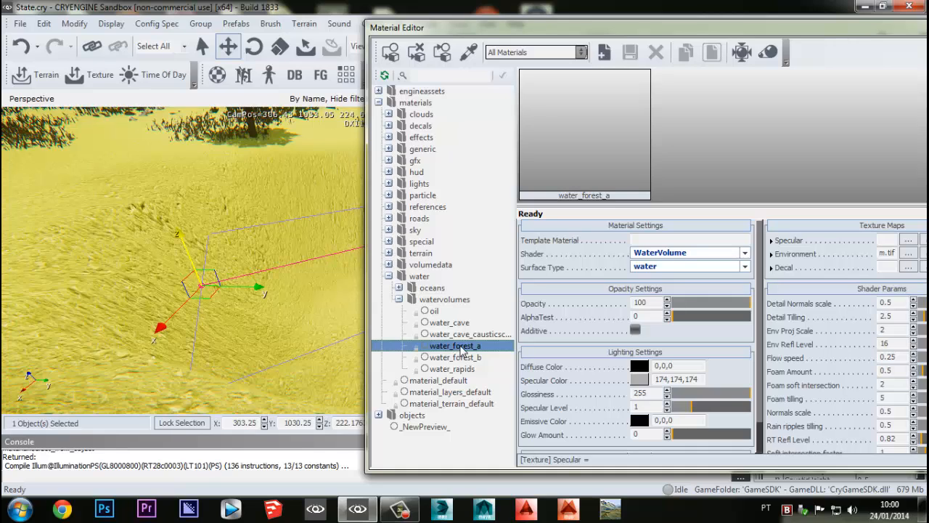
pyautogui.click(390, 53)
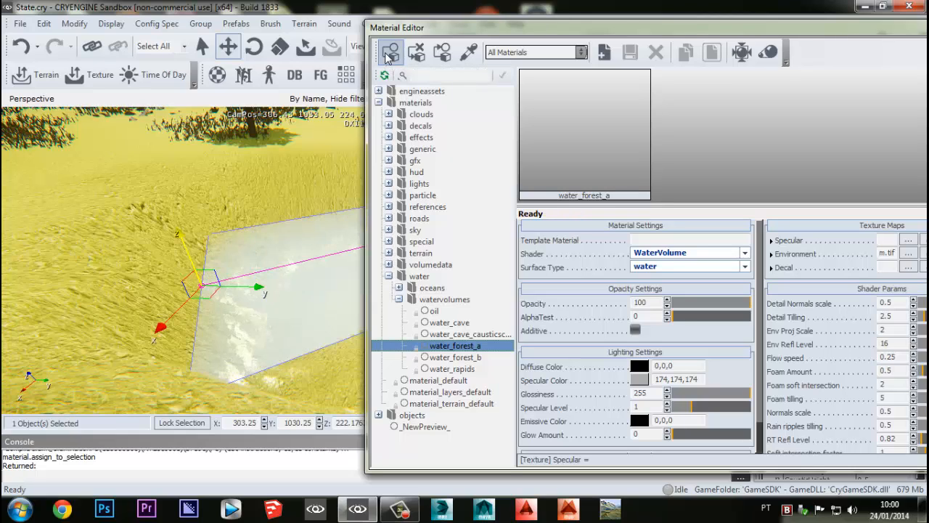
pyautogui.rightClick(427, 29)
pyautogui.click(435, 63)
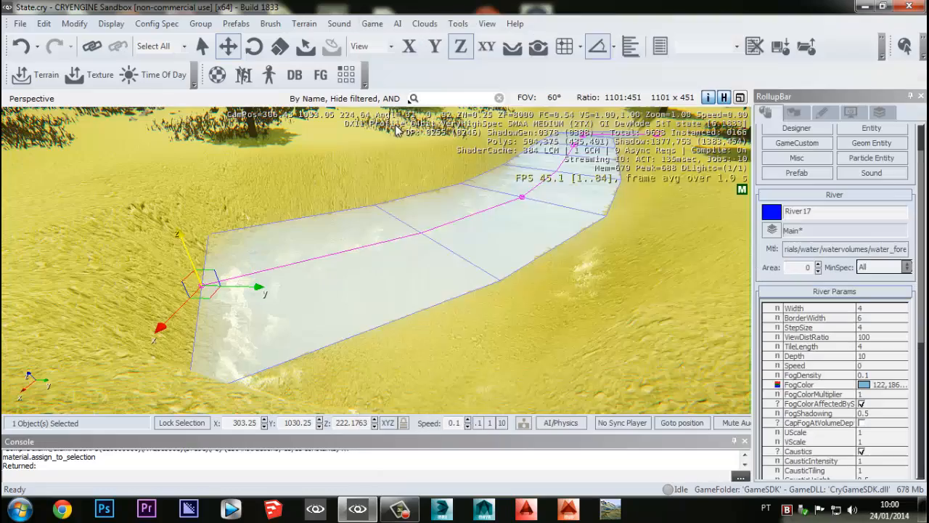
# - Examine the river's water surface up close along its course between the banks
pyautogui.moveTo(386, 226); pyautogui.dragTo(494, 218, button='right')
pyautogui.press('w')
pyautogui.press('w')
pyautogui.press('w')
pyautogui.press('s')
pyautogui.moveTo(421, 274); pyautogui.dragTo(433, 263, button='right')
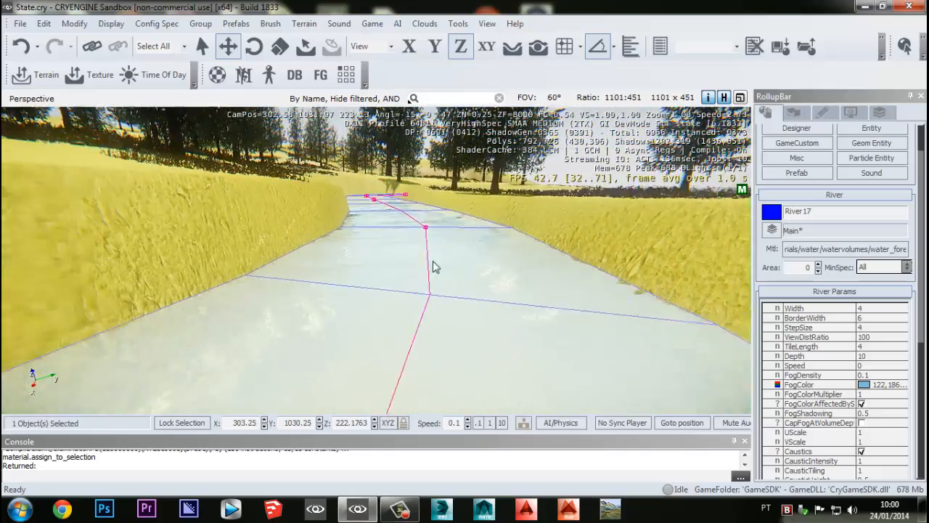
pyautogui.press('w')
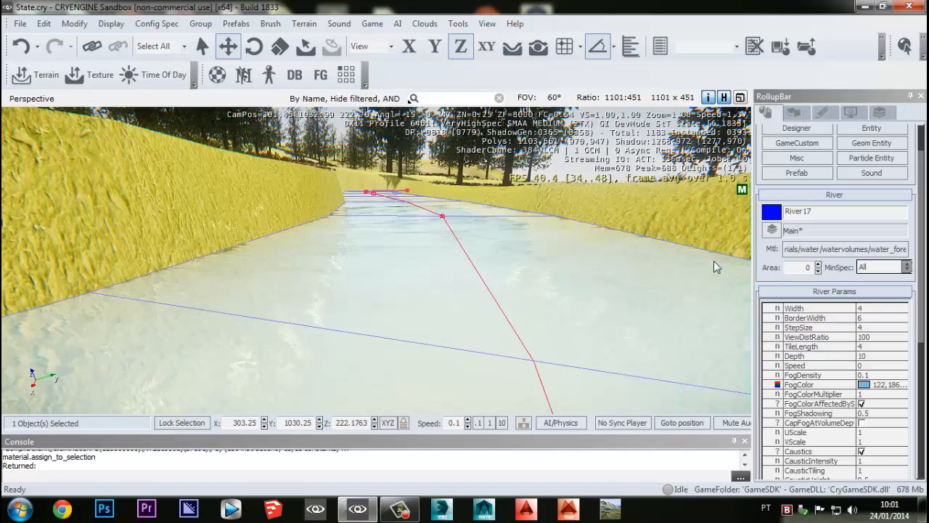
# - Reopen the Material Editor from the river's material and assign water_forest_b to the river
pyautogui.click(824, 250)
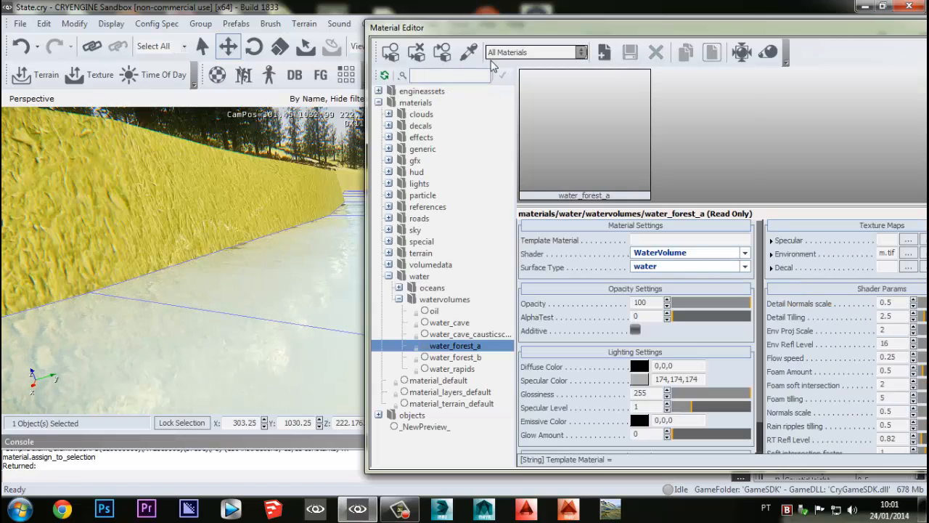
pyautogui.moveTo(493, 28); pyautogui.dragTo(645, 41)
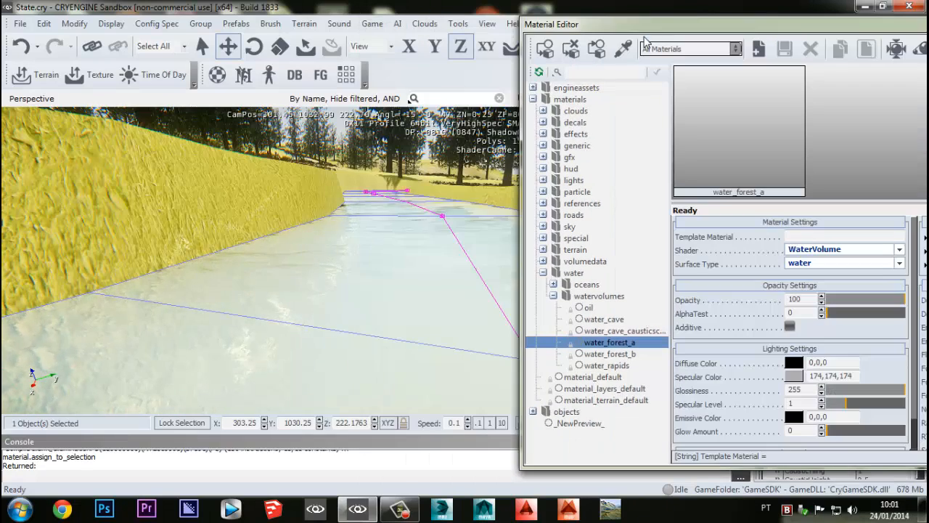
pyautogui.click(608, 354)
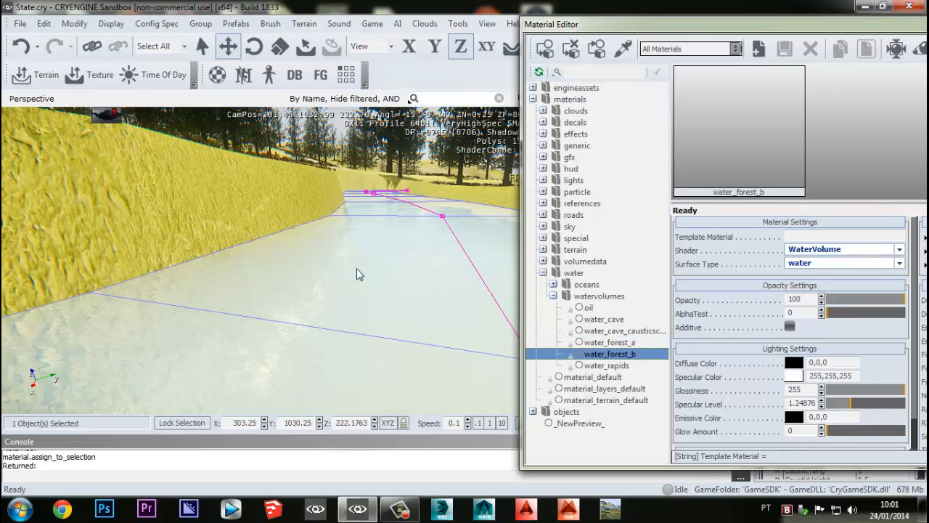
# - Assign the water_rapids material to the river and check how the water surface looks in the viewport
pyautogui.click(607, 365)
pyautogui.click(548, 49)
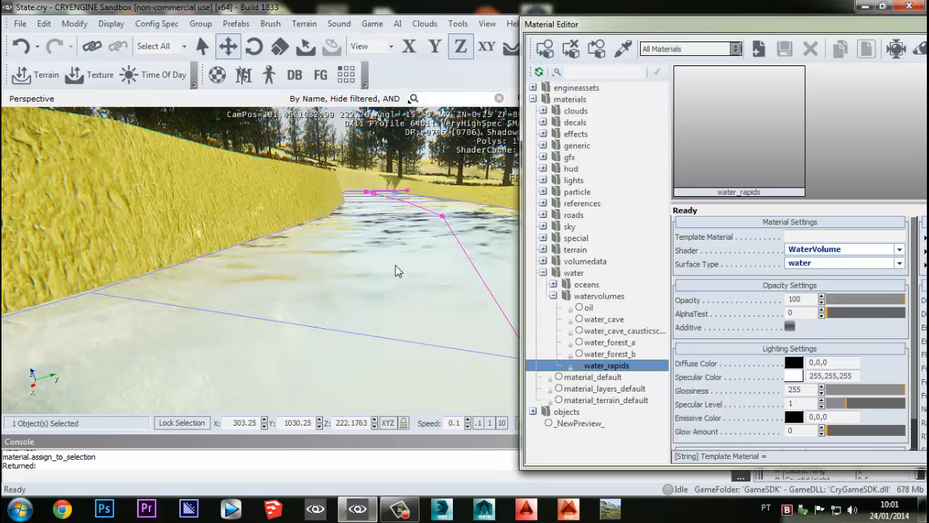
pyautogui.moveTo(405, 297)
pyautogui.mouseDown(button='middle')
pyautogui.moveTo(393, 245)
pyautogui.moveTo(407, 311)
pyautogui.mouseUp(button='middle')
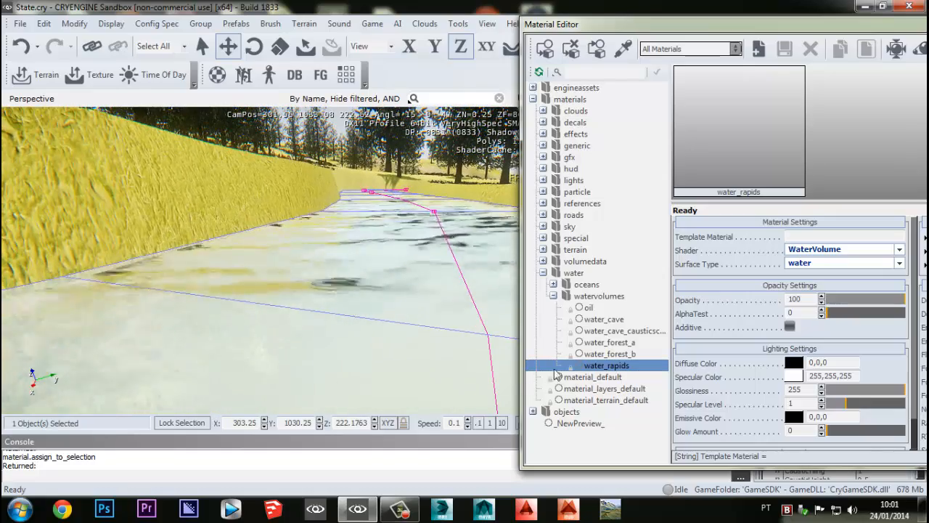
pyautogui.moveTo(482, 389); pyautogui.dragTo(479, 362, button='middle')
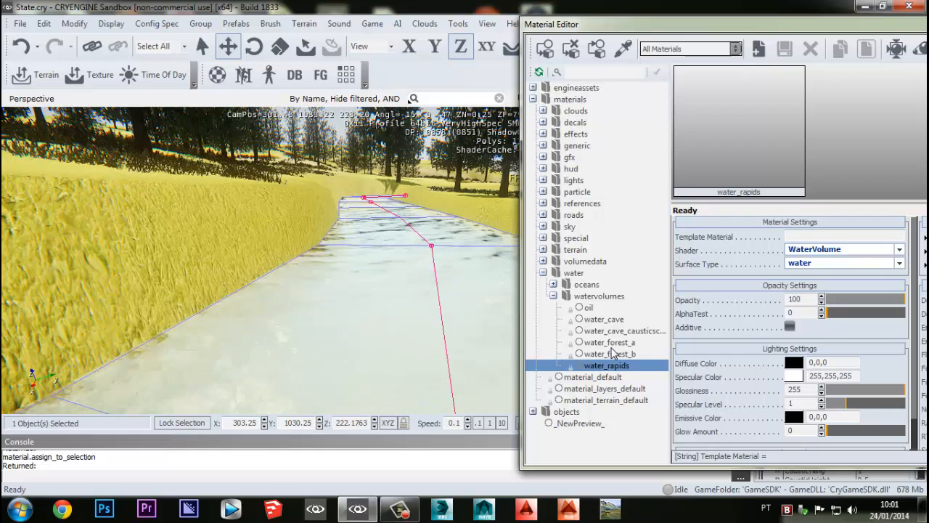
# - Try out the water_cave and oil materials on the river, checking the water surface in the viewport
pyautogui.click(603, 330)
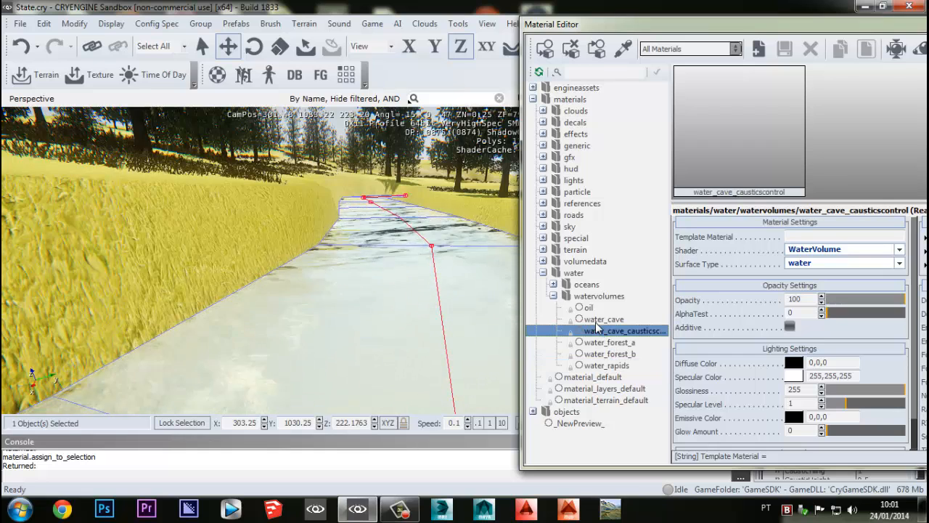
pyautogui.click(602, 319)
pyautogui.click(545, 51)
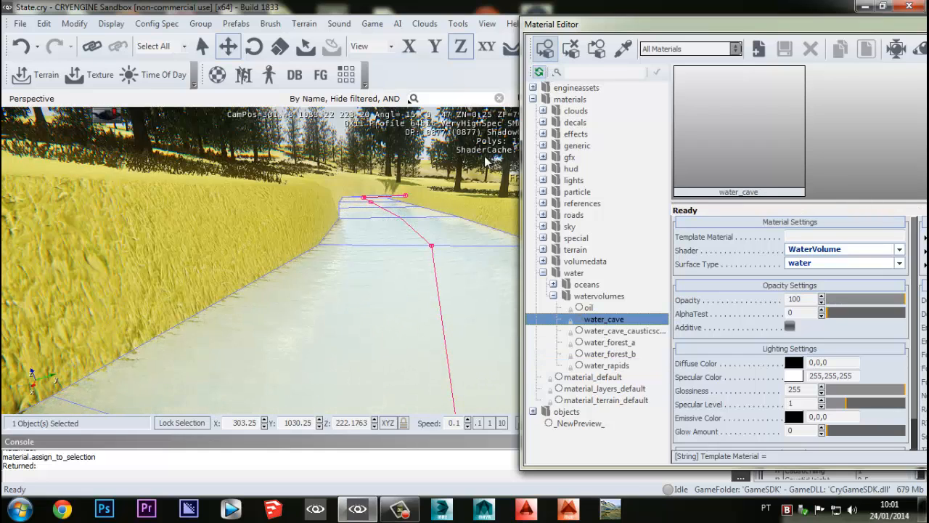
pyautogui.moveTo(427, 232); pyautogui.dragTo(428, 264, button='middle')
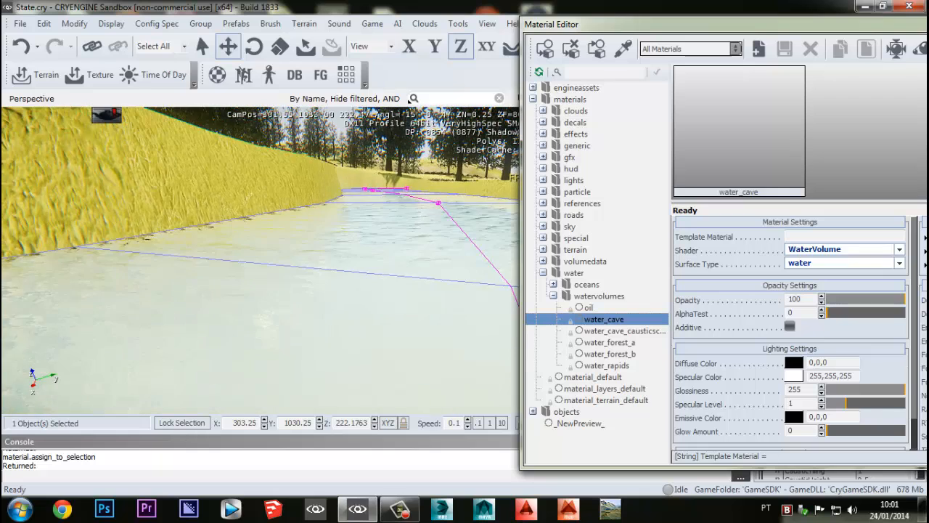
pyautogui.click(588, 308)
pyautogui.click(546, 49)
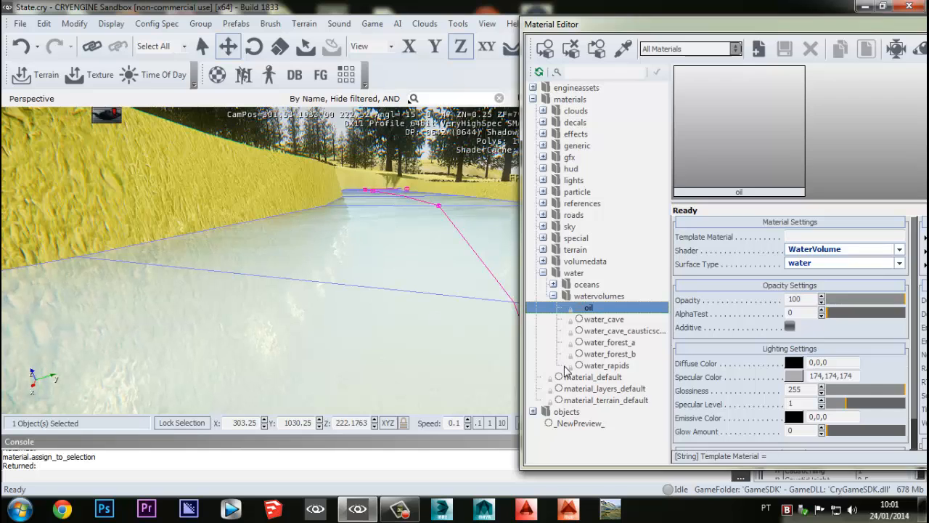
# - Assign the water_forest_a material to the river, look over the water surface, and close the Material Editor
pyautogui.click(603, 342)
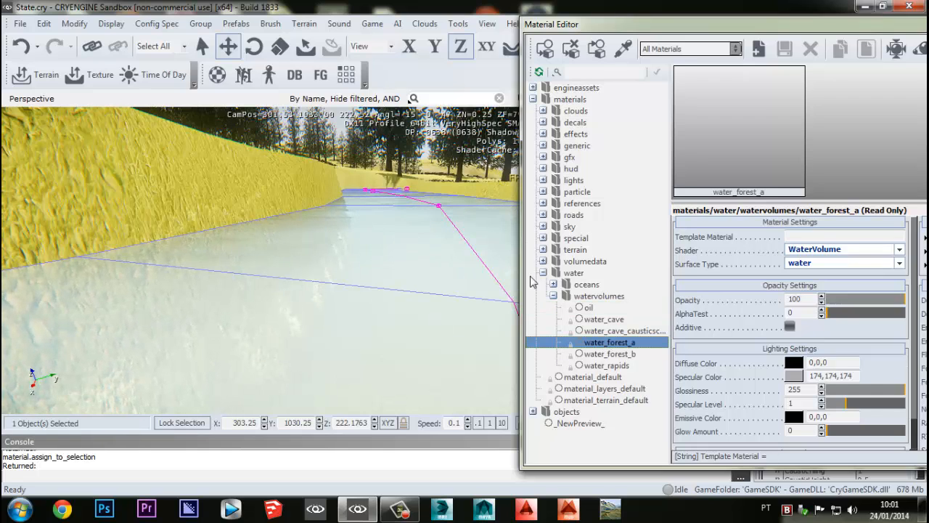
pyautogui.click(546, 49)
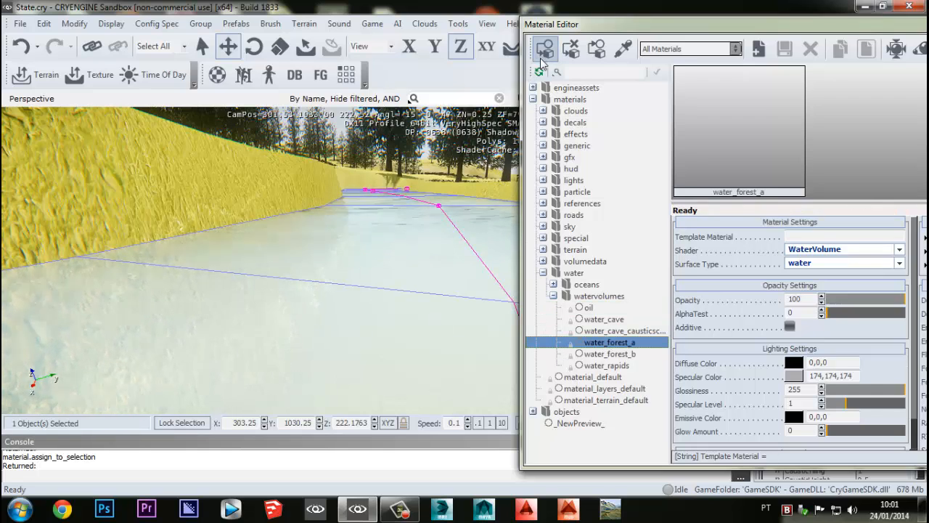
pyautogui.moveTo(417, 306); pyautogui.dragTo(414, 263, button='middle')
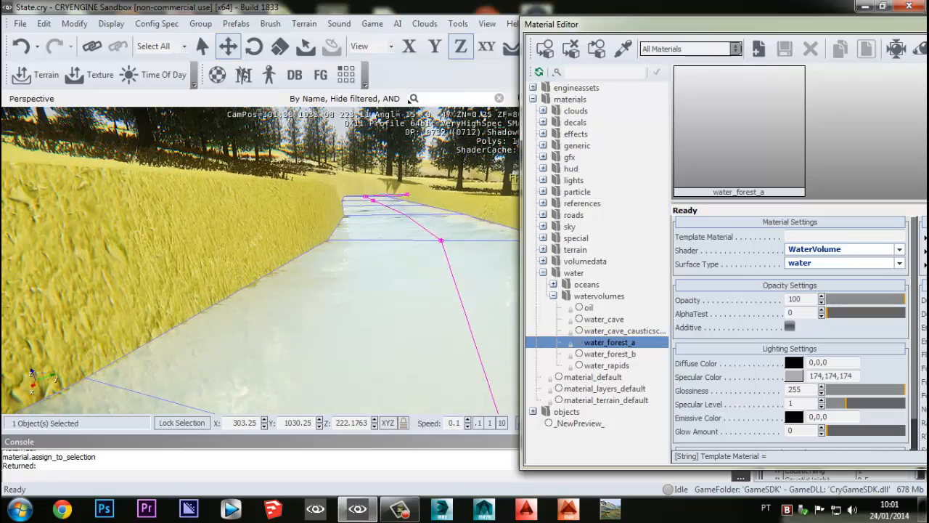
pyautogui.moveTo(443, 260); pyautogui.dragTo(431, 280, button='right')
pyautogui.press('d')
pyautogui.press('s')
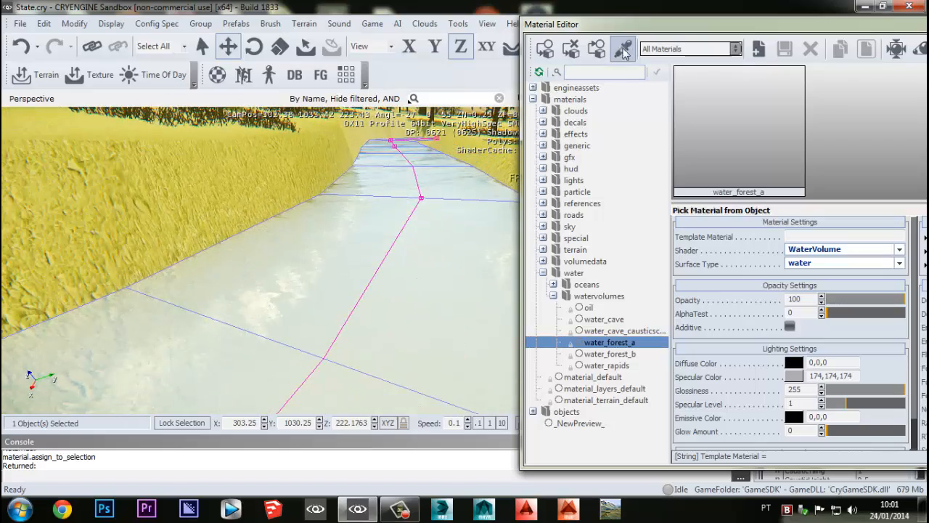
pyautogui.rightClick(623, 26)
pyautogui.click(643, 63)
# - Test the river in game mode by walking into the water, and return to an editor view along the river
pyautogui.moveTo(515, 216); pyautogui.dragTo(502, 235, button='right')
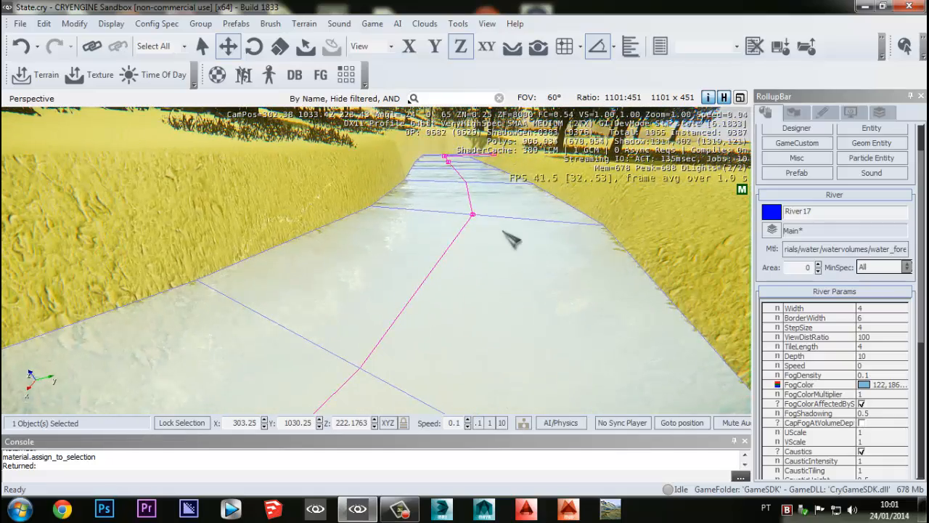
pyautogui.hotkey('ctrl', 'g')
pyautogui.press('w')
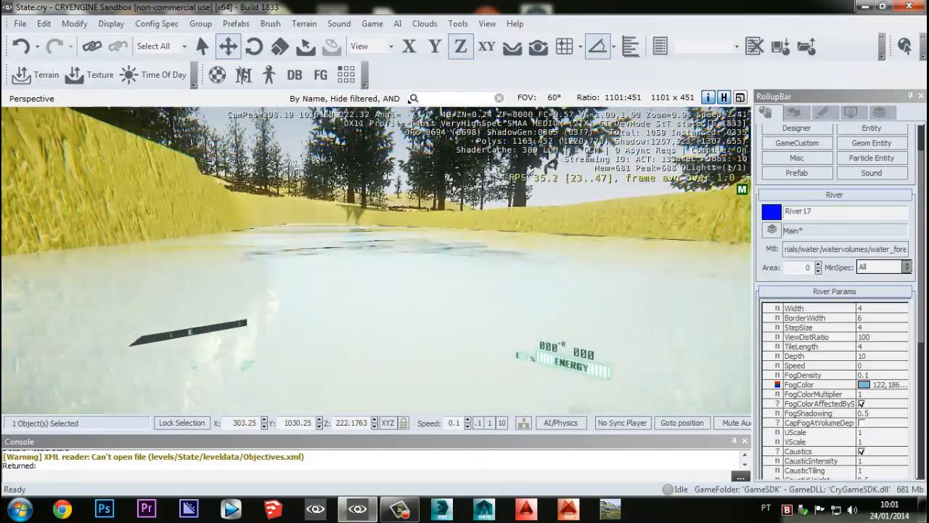
pyautogui.press('Escape')
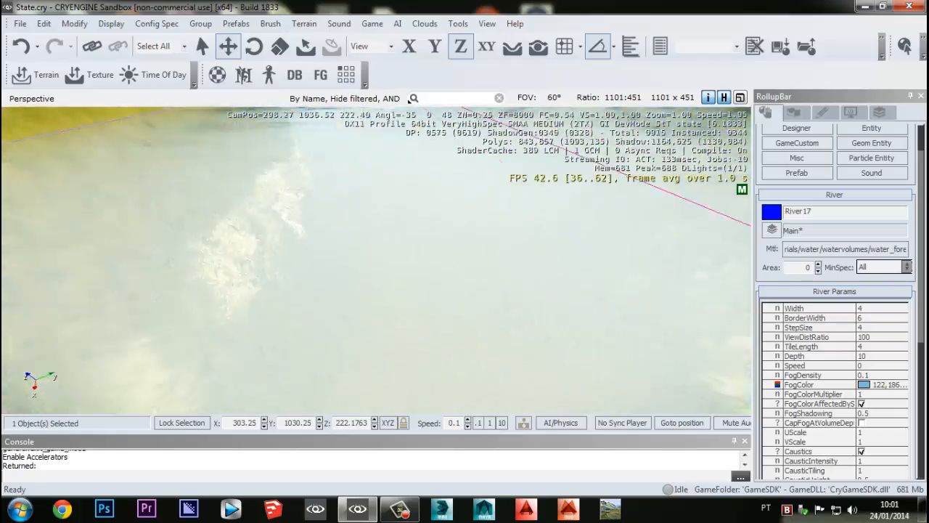
pyautogui.moveTo(552, 305); pyautogui.dragTo(359, 266, button='right')
pyautogui.press('w')
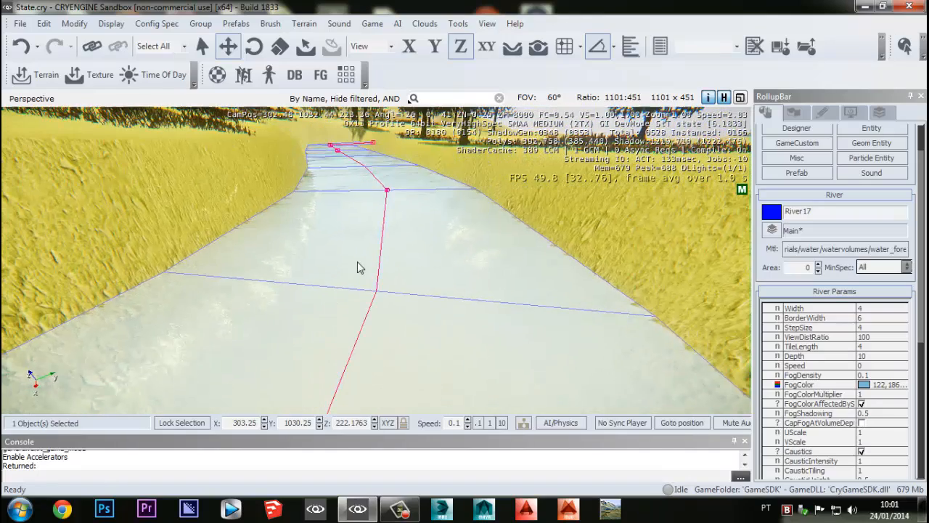
# - Check the active Config Spec quality level and inspect the river's water surface from close up
pyautogui.click(153, 23)
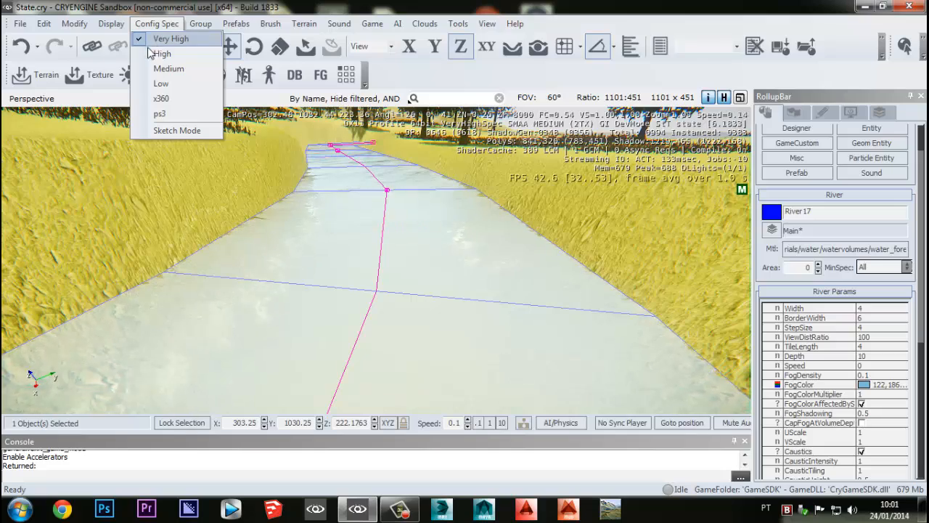
pyautogui.click(166, 29)
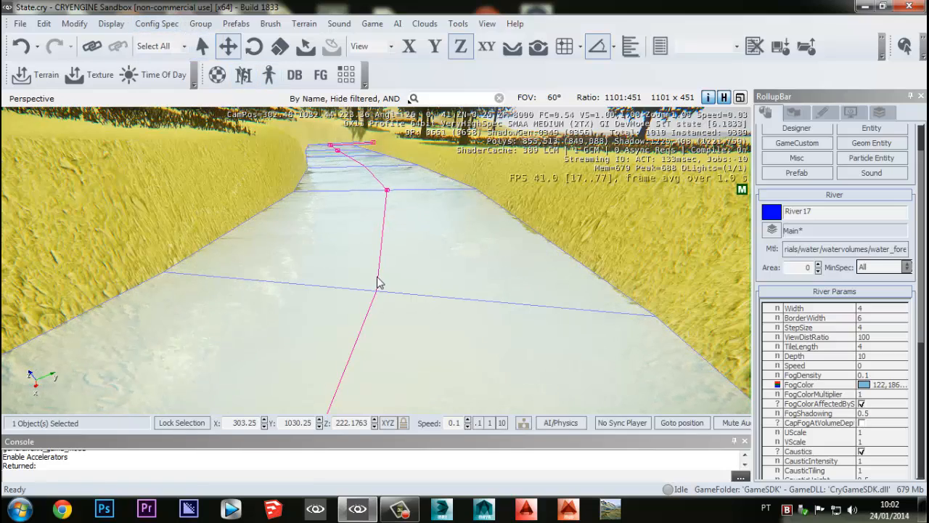
pyautogui.moveTo(379, 282); pyautogui.dragTo(375, 287, button='right')
pyautogui.press('w')
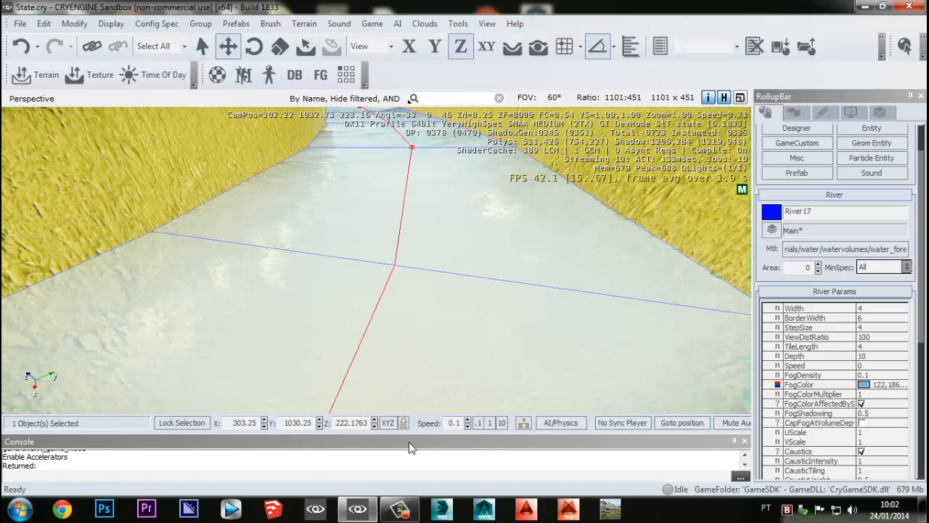
pyautogui.click(399, 514)
pyautogui.click(398, 515)
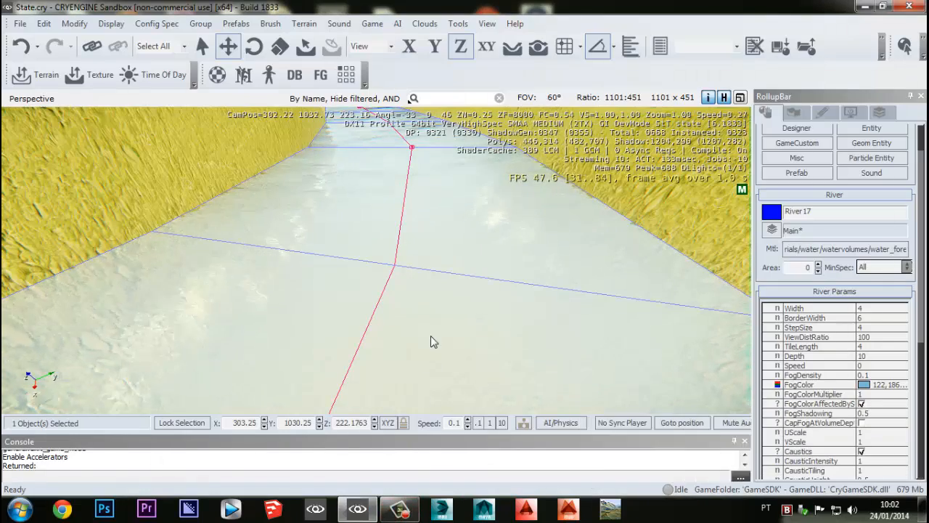
pyautogui.press('w')
pyautogui.moveTo(432, 339); pyautogui.dragTo(440, 355, button='right')
pyautogui.press('w')
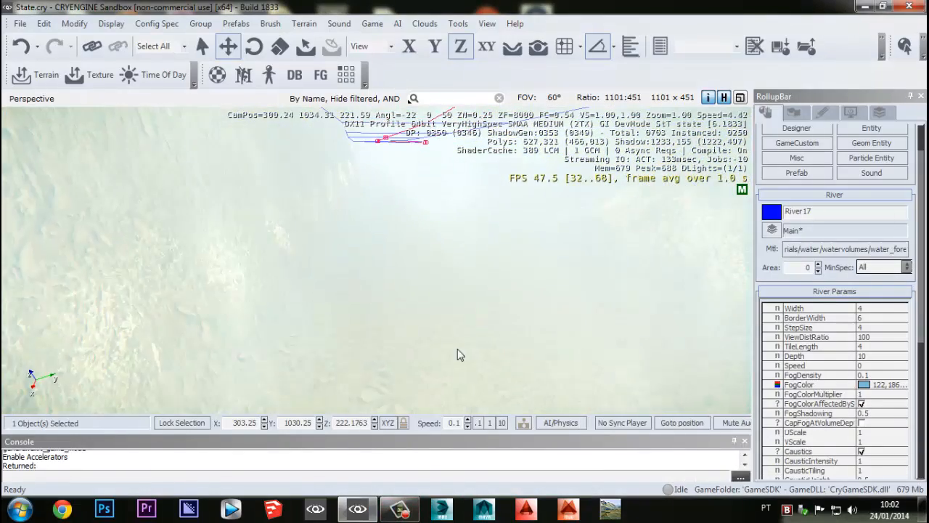
# - Set the Config Spec to Medium to compare the water rendering, and restore it to Very High
pyautogui.click(156, 23)
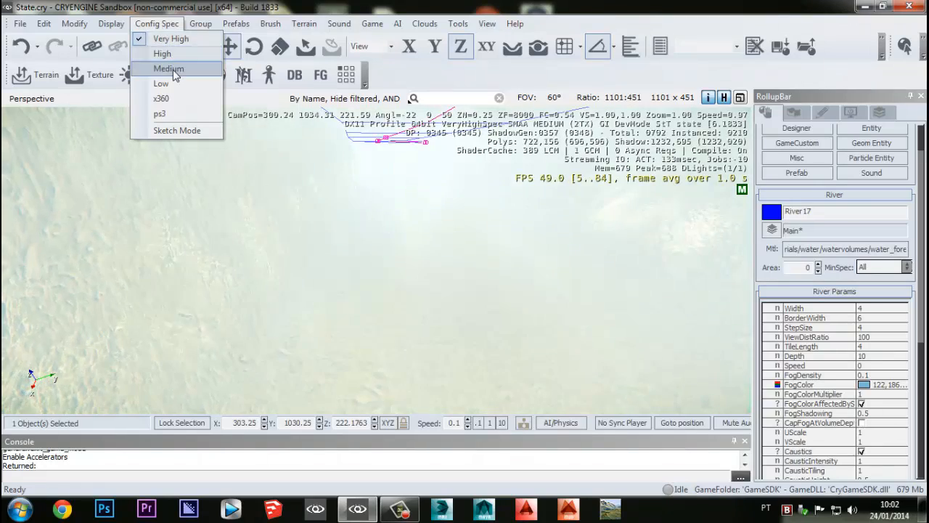
pyautogui.click(173, 68)
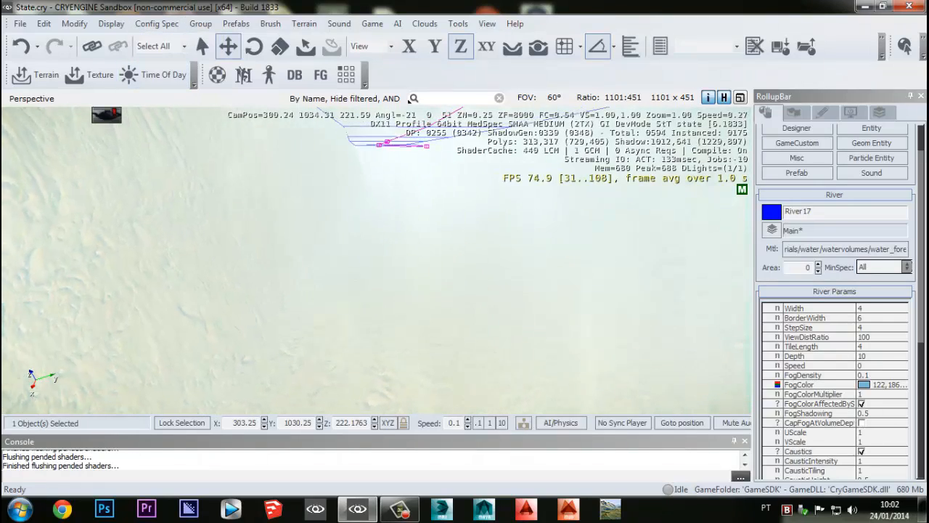
pyautogui.moveTo(399, 270); pyautogui.dragTo(400, 263, button='right')
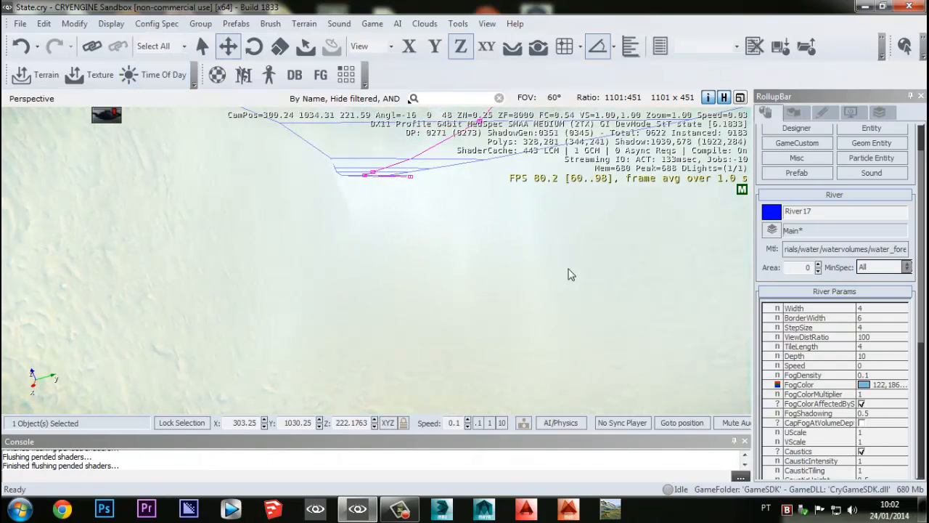
pyautogui.click(171, 23)
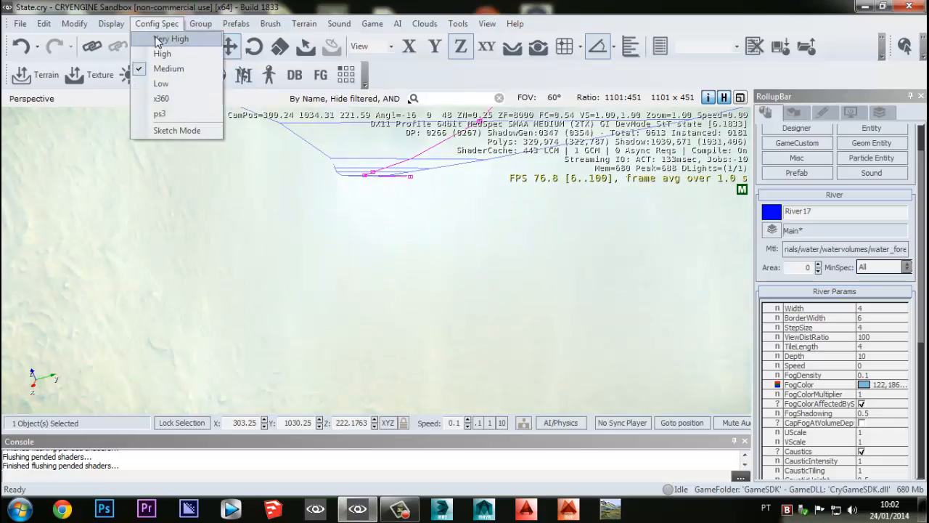
pyautogui.click(167, 37)
pyautogui.moveTo(391, 275); pyautogui.dragTo(396, 182, button='middle')
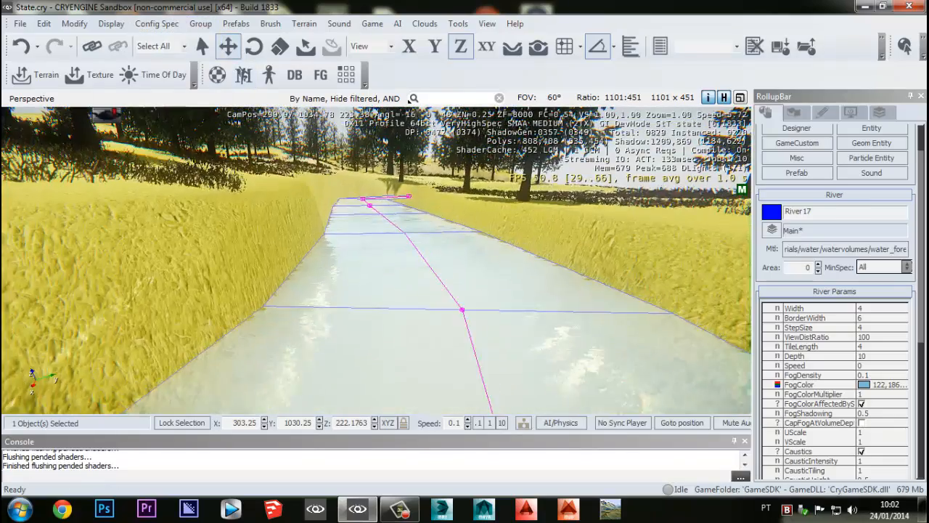
# - Examine the river from above and along both banks, including where its edges meet the terrain
pyautogui.moveTo(392, 275); pyautogui.dragTo(385, 348, button='right')
pyautogui.moveTo(397, 263); pyautogui.dragTo(394, 262, button='right')
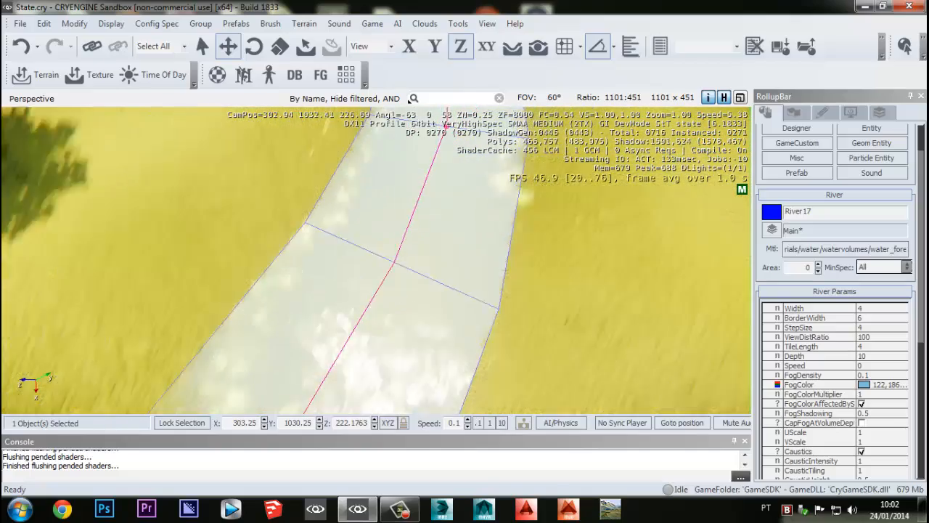
pyautogui.moveTo(394, 261); pyautogui.dragTo(421, 239, button='middle')
pyautogui.scroll(5, 423, 239)
pyautogui.moveTo(424, 240); pyautogui.dragTo(425, 230, button='right')
pyautogui.press('d')
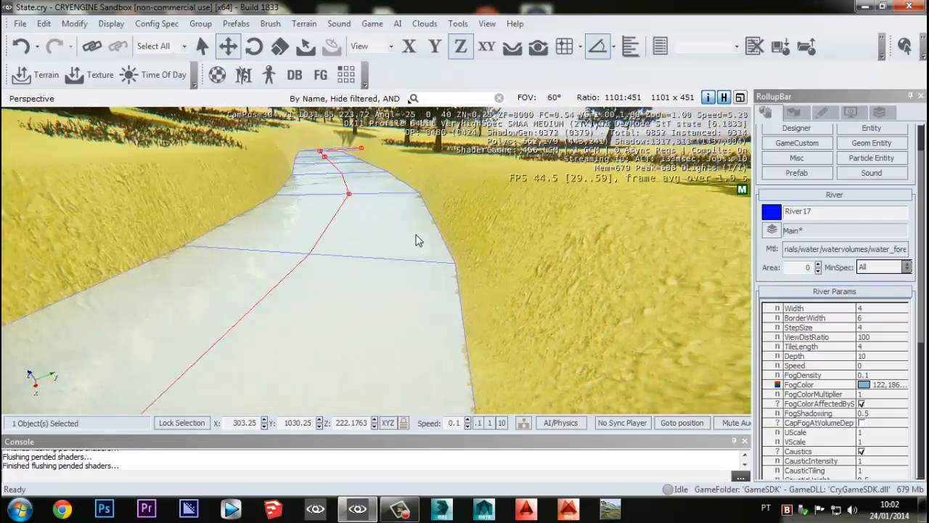
pyautogui.press('a')
pyautogui.moveTo(402, 259); pyautogui.dragTo(397, 299, button='right')
pyautogui.press('s')
pyautogui.press('w')
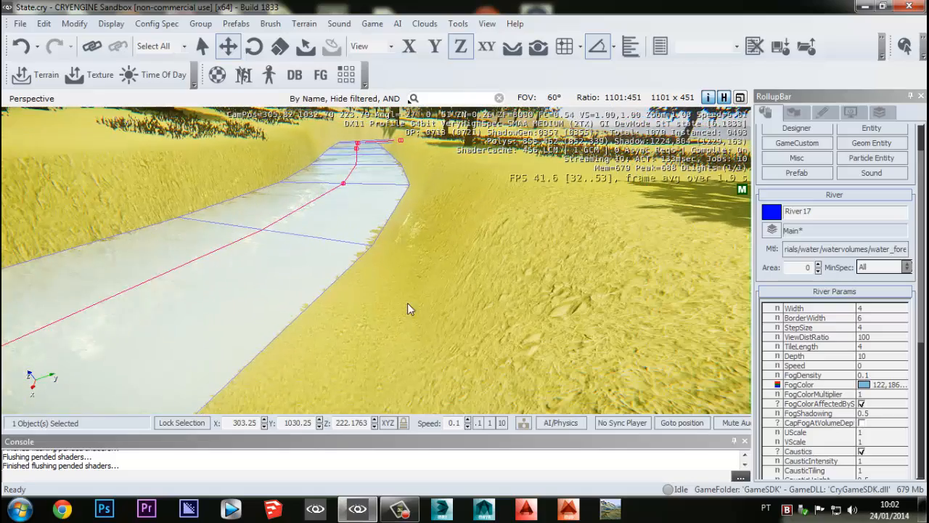
pyautogui.press('a')
pyautogui.press('s')
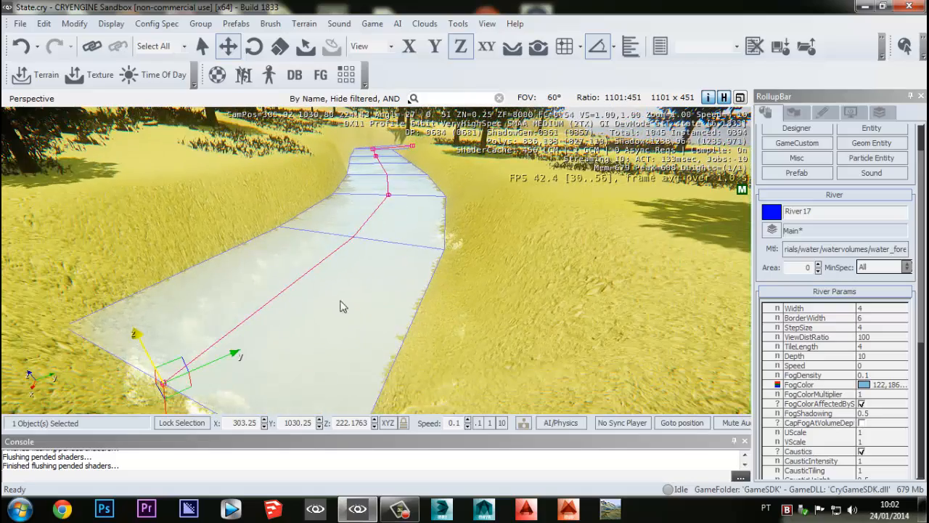
pyautogui.moveTo(326, 294); pyautogui.dragTo(392, 298, button='right')
pyautogui.press('a')
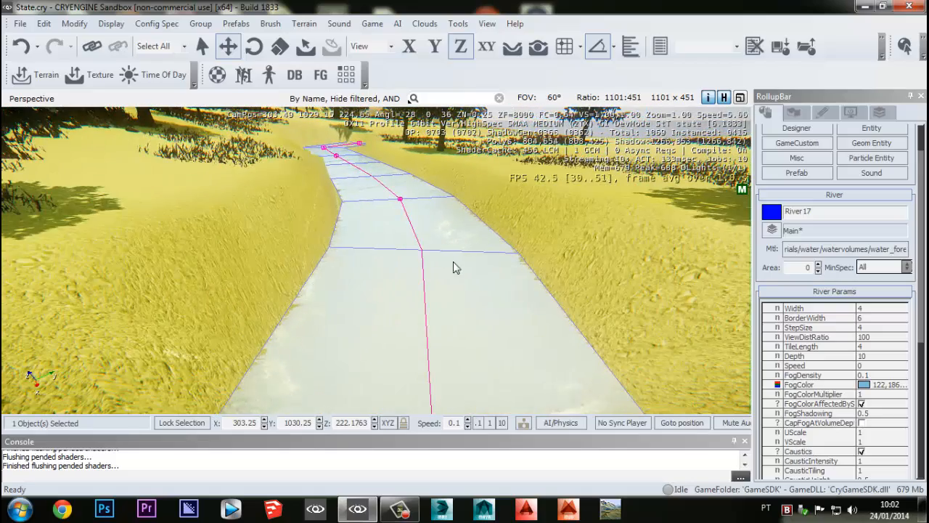
# - Move the river in the XY plane to about X 303.41, Y 1030.36, and switch to the Select tool
pyautogui.moveTo(453, 262); pyautogui.dragTo(412, 288, button='middle')
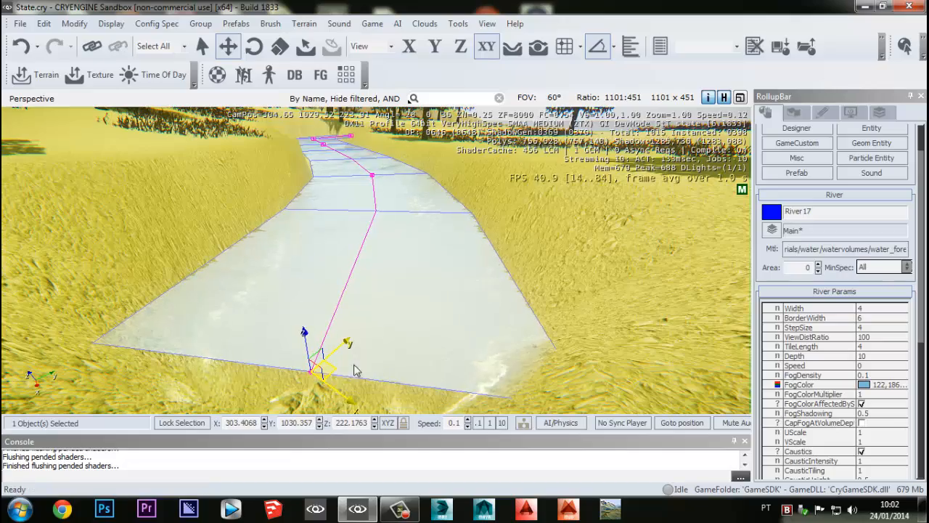
pyautogui.moveTo(446, 367); pyautogui.dragTo(359, 400, button='right')
pyautogui.press('d')
pyautogui.press('s')
pyautogui.moveTo(446, 363); pyautogui.dragTo(454, 445, button='middle')
pyautogui.moveTo(479, 367); pyautogui.dragTo(511, 287, button='middle')
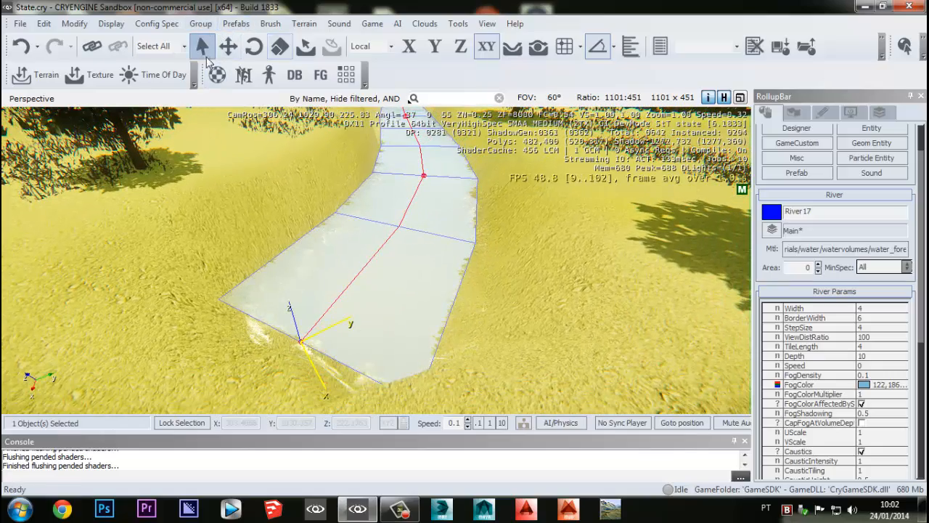
# - Inspect the river's starting end where it meets the banks and set the river's Width to 6
pyautogui.moveTo(376, 279); pyautogui.dragTo(388, 295, button='right')
pyautogui.press('w')
pyautogui.moveTo(383, 270); pyautogui.dragTo(381, 210, button='middle')
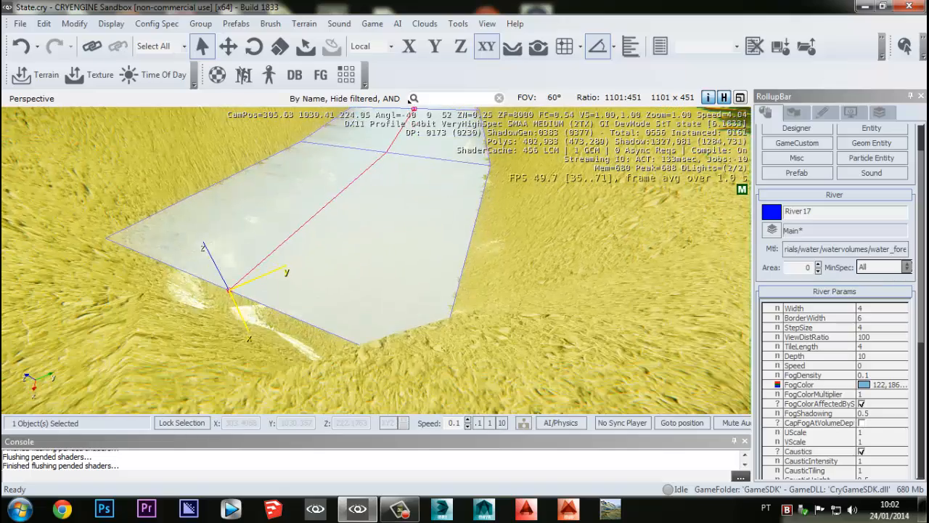
pyautogui.moveTo(381, 270); pyautogui.dragTo(377, 270, button='right')
pyautogui.moveTo(378, 270); pyautogui.dragTo(442, 283, button='middle')
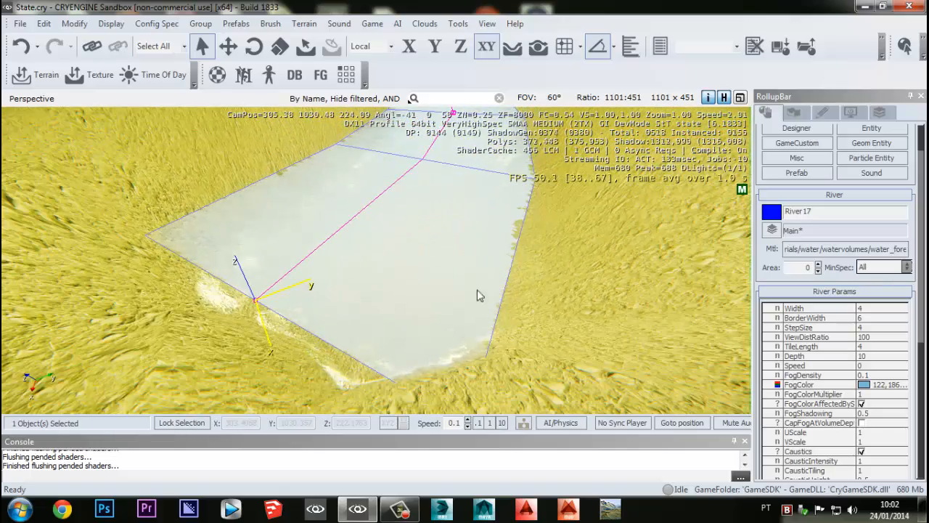
pyautogui.scroll(-2, 781, 262)
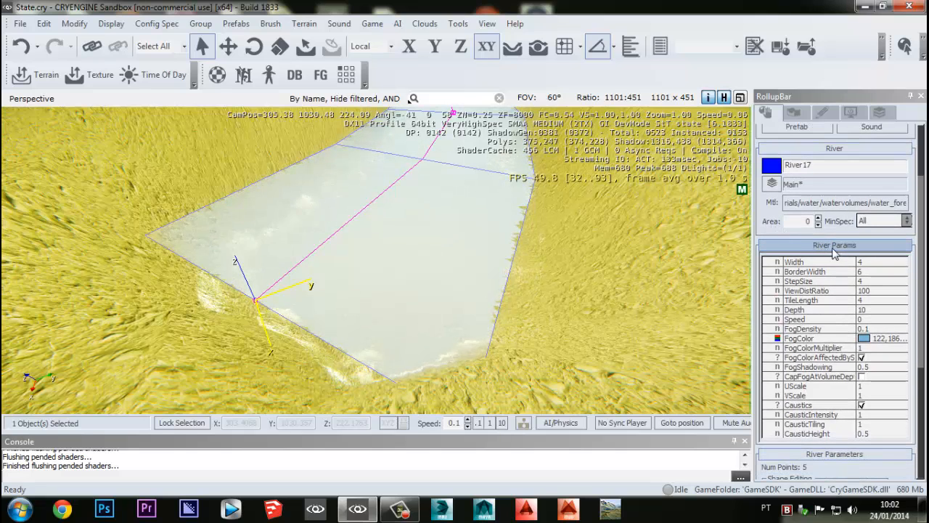
pyautogui.click(798, 263)
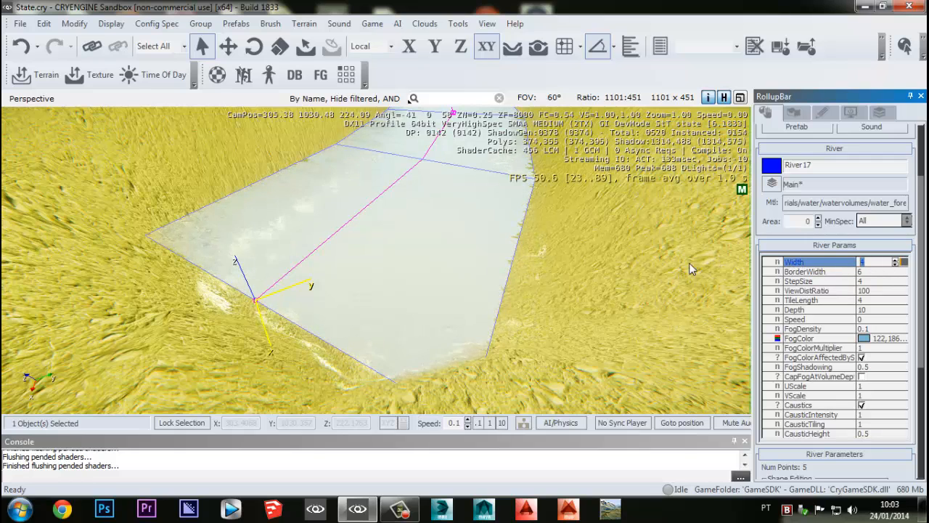
pyautogui.press('Return')
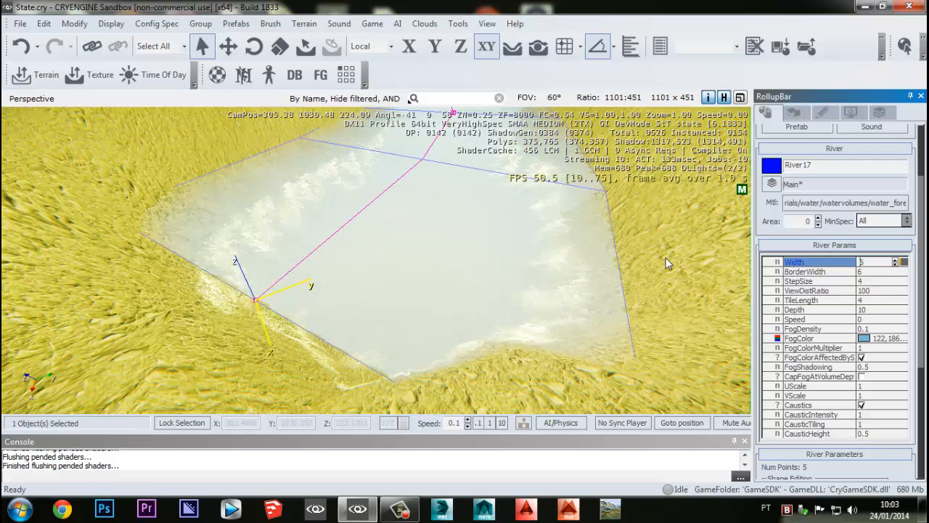
# - Set the river's Width to 8 and check how its starting end meets the banks
pyautogui.moveTo(508, 270); pyautogui.dragTo(734, 272, button='right')
pyautogui.moveTo(880, 263); pyautogui.dragTo(776, 266)
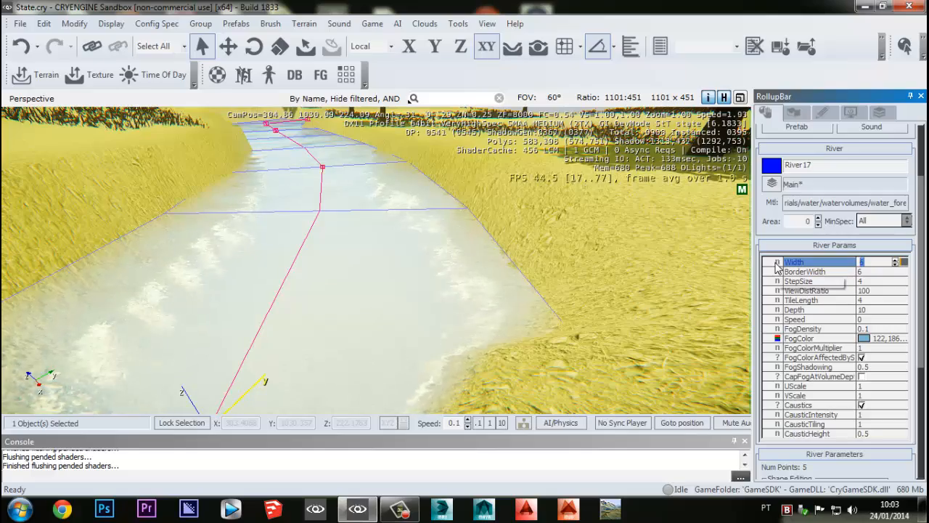
pyautogui.write('8')
pyautogui.press('Return')
pyautogui.moveTo(573, 265); pyautogui.dragTo(572, 264, button='right')
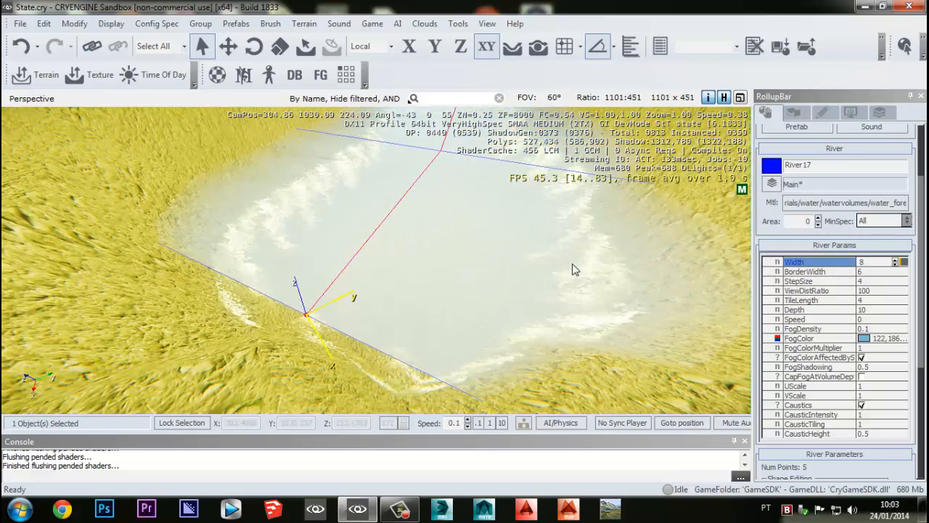
# - Move the river in the XY plane to about X 303.715, Y 1029.864 so its starting end sits further into the bank
pyautogui.moveTo(465, 294); pyautogui.dragTo(450, 267, button='right')
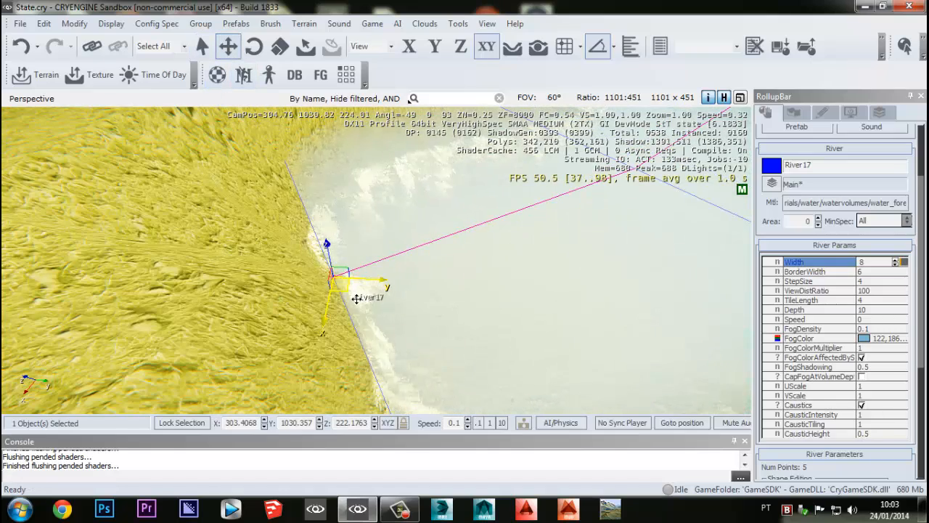
pyautogui.moveTo(355, 300); pyautogui.dragTo(286, 328)
pyautogui.moveTo(279, 339); pyautogui.dragTo(402, 256, button='right')
pyautogui.scroll(-6, 402, 256)
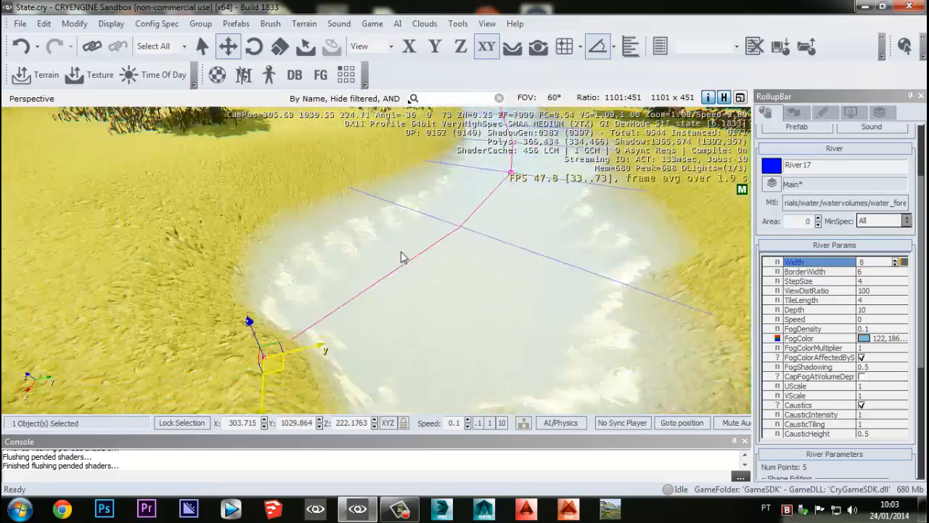
pyautogui.scroll(6, 403, 255)
pyautogui.scroll(-4, 402, 256)
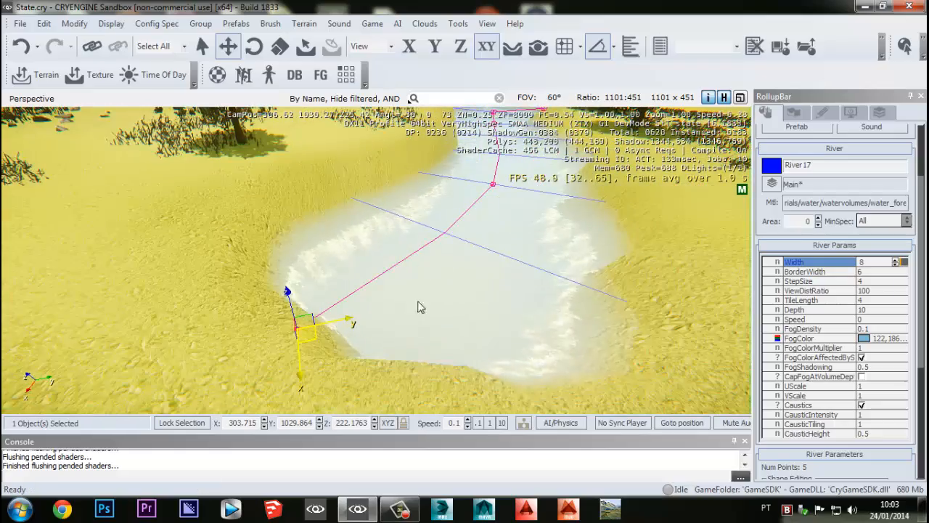
# - Examine the river along its length from water level and from above, up to the far end
pyautogui.moveTo(415, 302)
pyautogui.mouseDown(button='right')
pyautogui.moveTo(465, 352)
pyautogui.moveTo(421, 298)
pyautogui.moveTo(423, 310)
pyautogui.moveTo(406, 295)
pyautogui.moveTo(425, 293)
pyautogui.mouseUp(button='right')
pyautogui.scroll(3, 438, 327)
pyautogui.scroll(5, 449, 324)
pyautogui.scroll(3, 422, 299)
pyautogui.press('w')
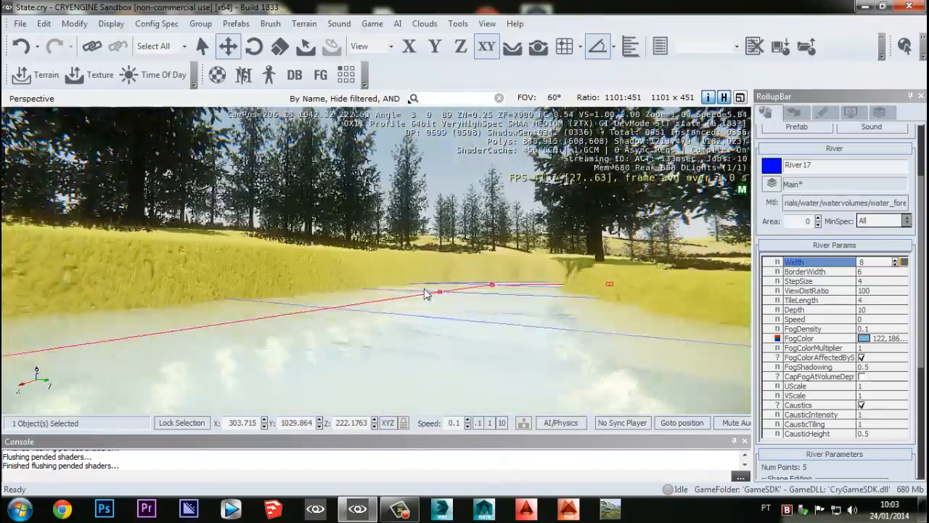
pyautogui.moveTo(486, 415); pyautogui.dragTo(354, 300, button='right')
pyautogui.press('w')
pyautogui.press('w')
pyautogui.press('s')
pyautogui.press('w')
pyautogui.press('w')
pyautogui.press('s')
pyautogui.press('w')
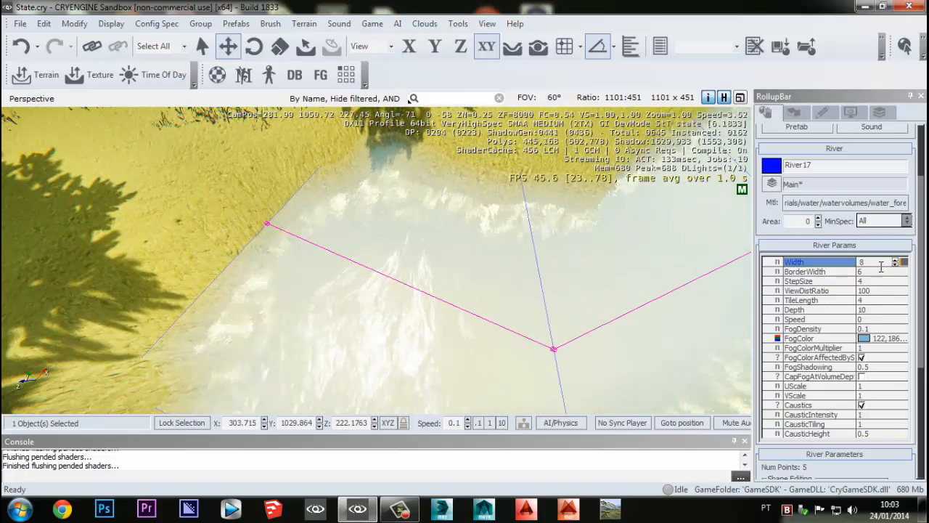
# - Enable shape editing for the river and move its last point (point 5) outward onto the far bank
pyautogui.moveTo(443, 311); pyautogui.dragTo(511, 268, button='right')
pyautogui.moveTo(473, 381); pyautogui.dragTo(296, 337, button='right')
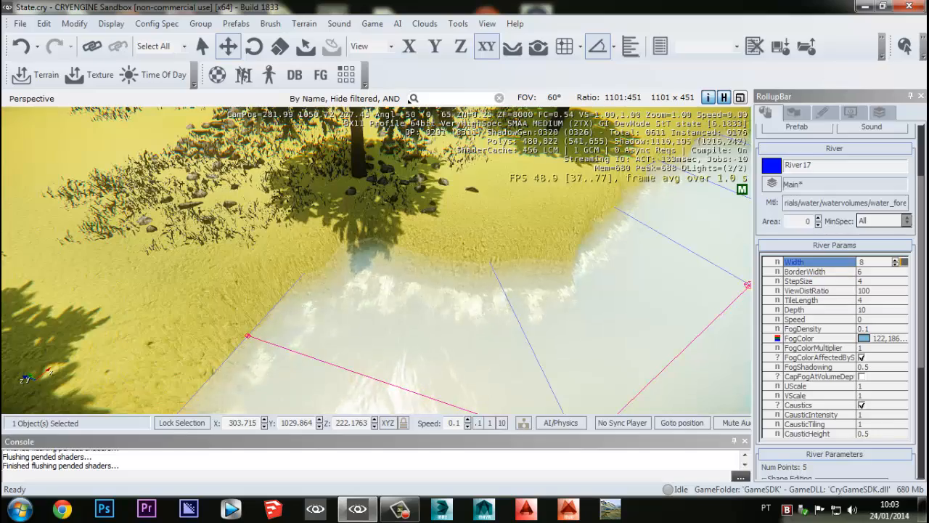
pyautogui.moveTo(440, 341); pyautogui.dragTo(439, 276, button='right')
pyautogui.moveTo(511, 240); pyautogui.dragTo(428, 309, button='right')
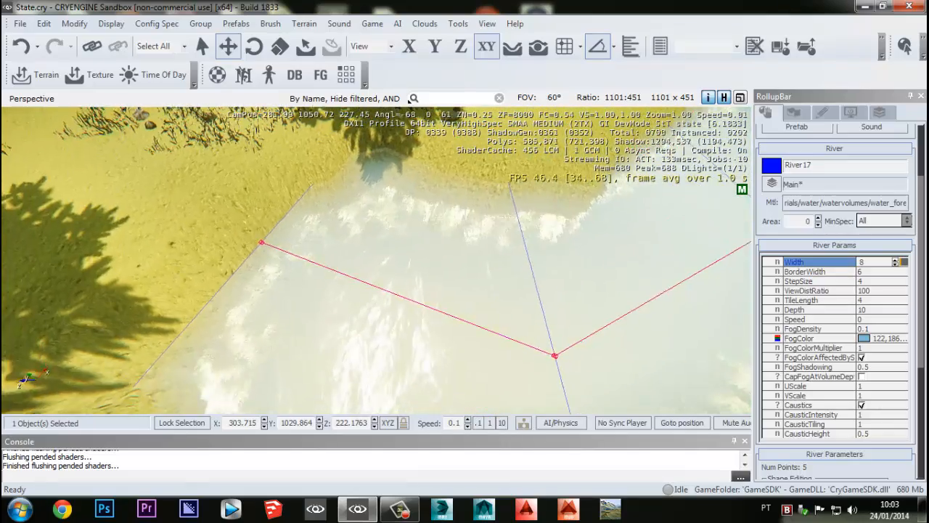
pyautogui.scroll(-2, 363, 295)
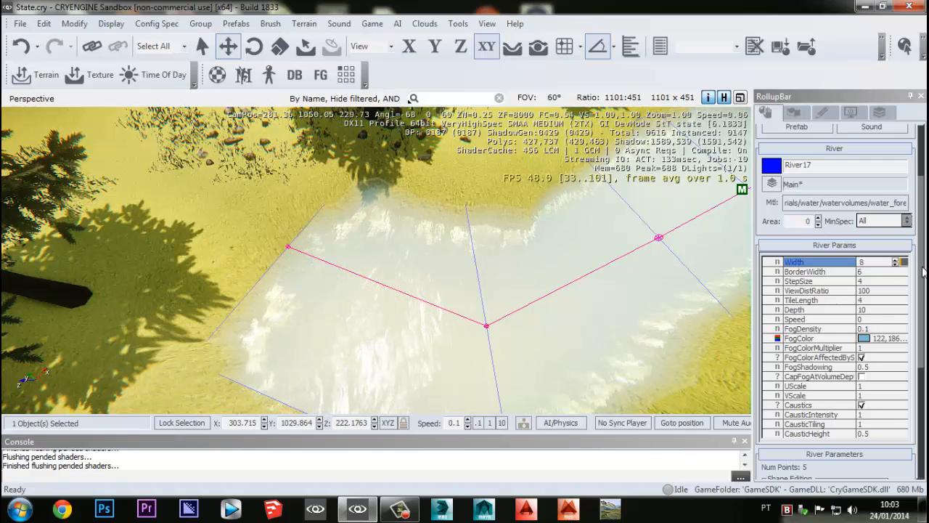
pyautogui.scroll(-5, 924, 270)
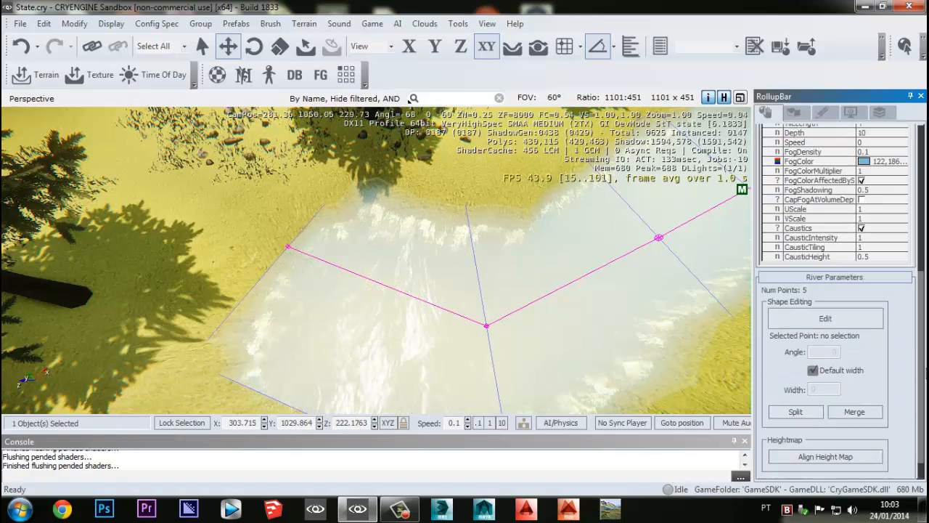
pyautogui.click(811, 294)
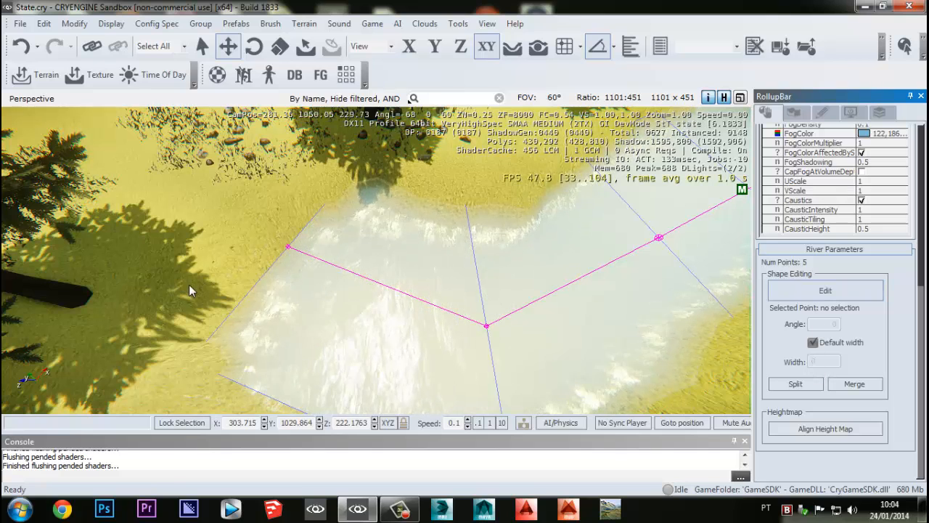
pyautogui.click(288, 246)
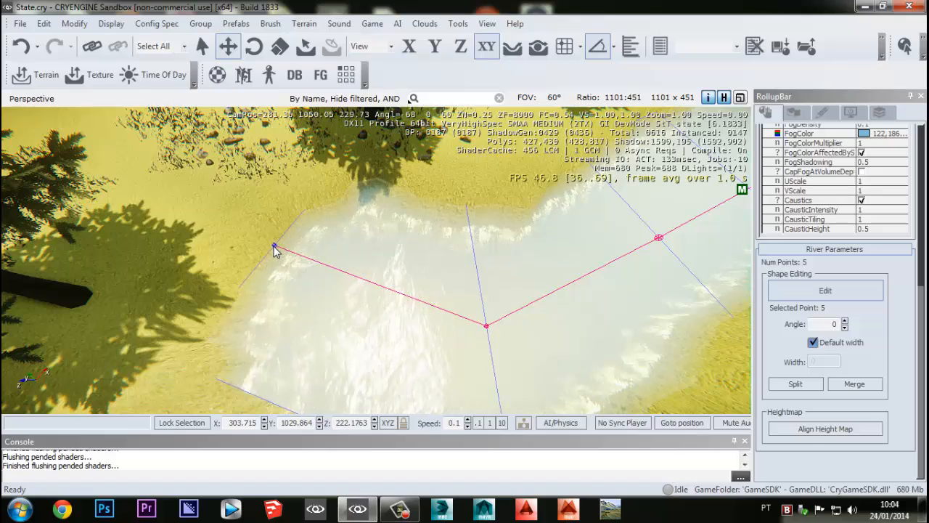
pyautogui.moveTo(255, 241); pyautogui.dragTo(246, 239)
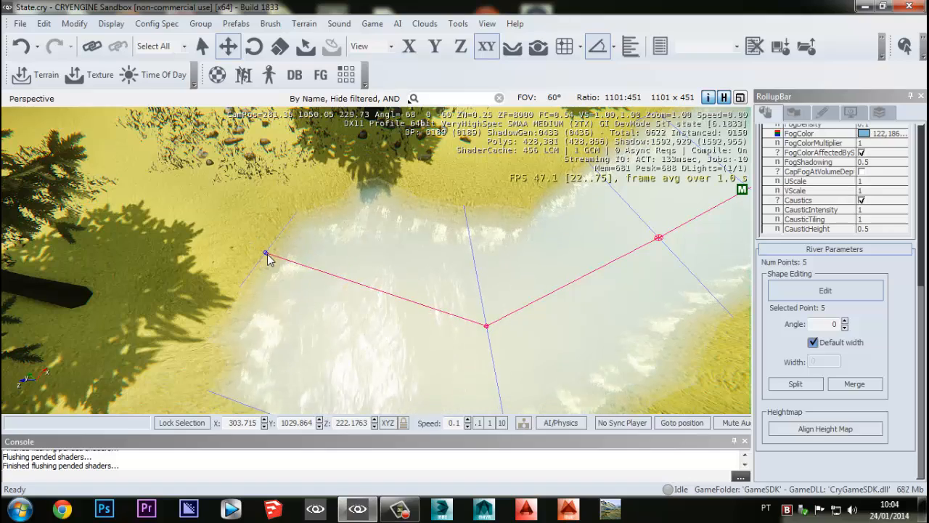
# - Examine the far end around point 5 from several angles and review the river's general Width parameter
pyautogui.moveTo(419, 232); pyautogui.dragTo(386, 146, button='middle')
pyautogui.press('w')
pyautogui.moveTo(386, 244); pyautogui.dragTo(383, 116, button='right')
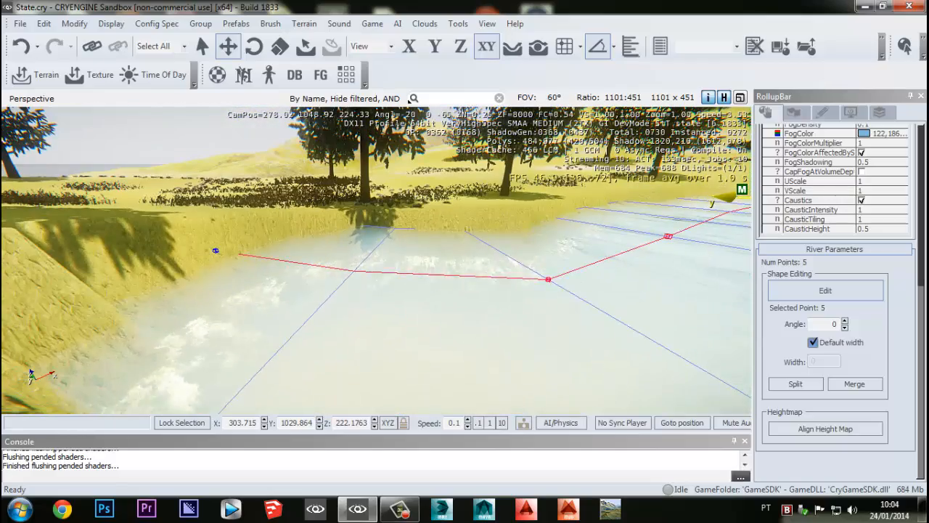
pyautogui.moveTo(370, 333); pyautogui.dragTo(356, 285, button='middle')
pyautogui.moveTo(345, 290); pyautogui.dragTo(340, 346, button='right')
pyautogui.moveTo(340, 346); pyautogui.dragTo(347, 323, button='middle')
pyautogui.moveTo(347, 324); pyautogui.dragTo(347, 393, button='right')
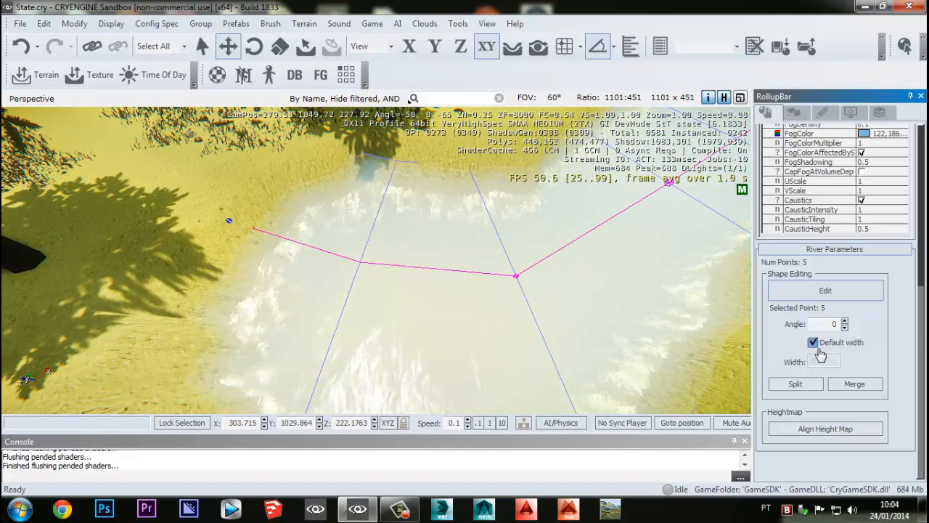
pyautogui.moveTo(218, 231); pyautogui.dragTo(258, 221, button='right')
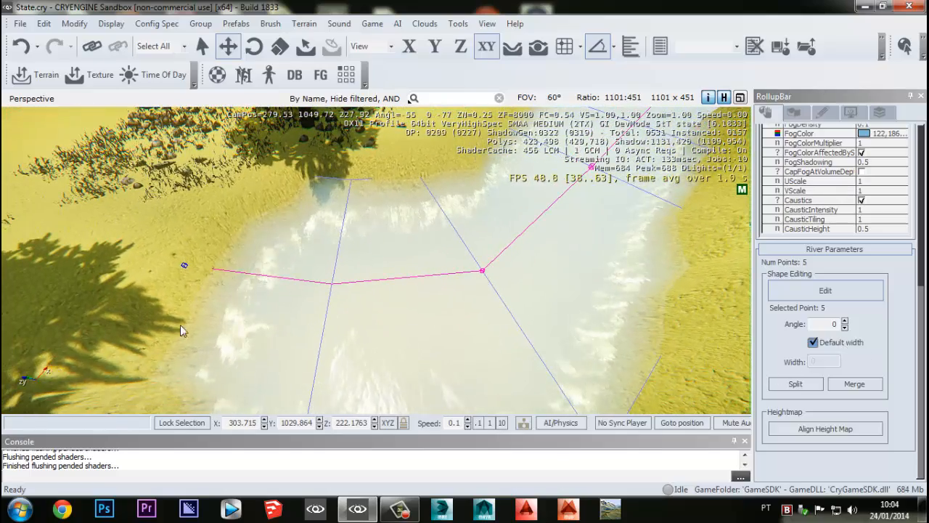
pyautogui.moveTo(180, 326); pyautogui.dragTo(184, 313, button='right')
pyautogui.moveTo(920, 347); pyautogui.dragTo(920, 225)
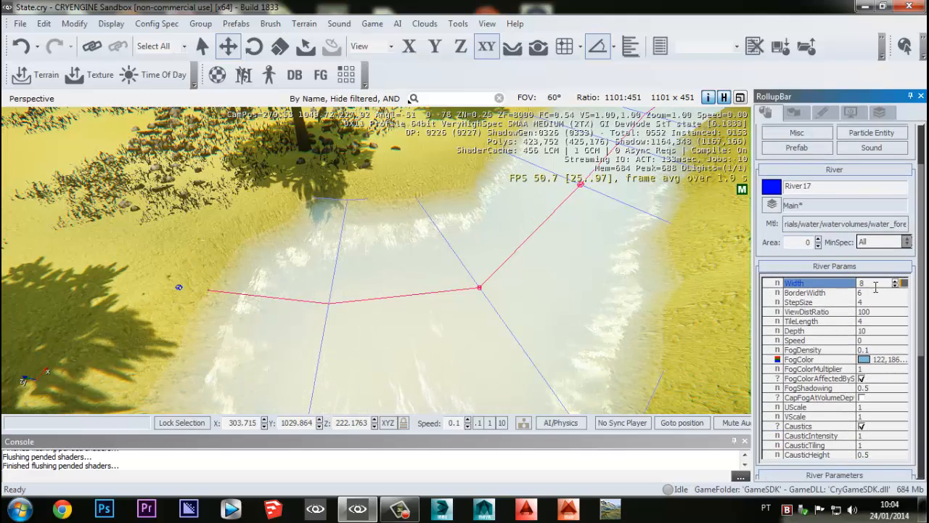
pyautogui.moveTo(920, 291); pyautogui.dragTo(920, 413)
# - Disable the default width for river point 5 and set its width to 10
pyautogui.moveTo(524, 279)
pyautogui.mouseDown(button='right')
pyautogui.moveTo(513, 291)
pyautogui.moveTo(513, 273)
pyautogui.mouseUp(button='right')
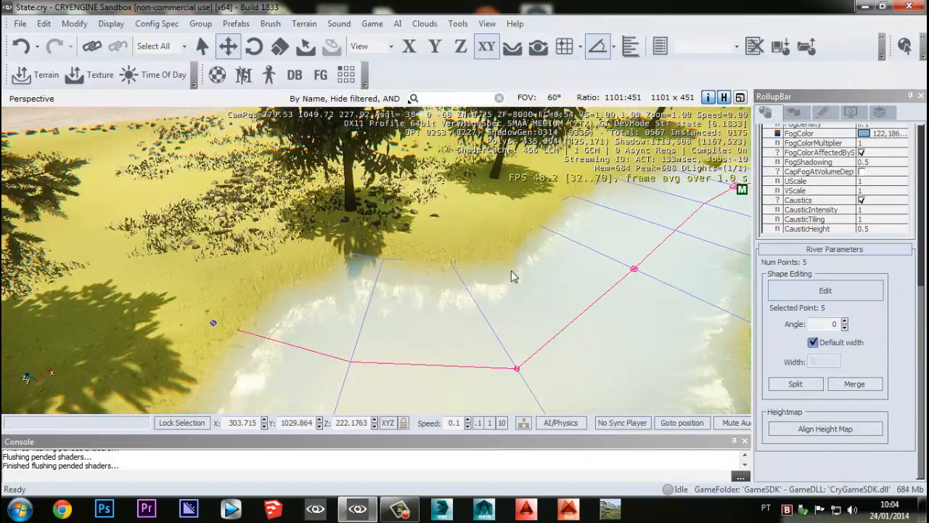
pyautogui.moveTo(289, 247); pyautogui.dragTo(285, 265, button='middle')
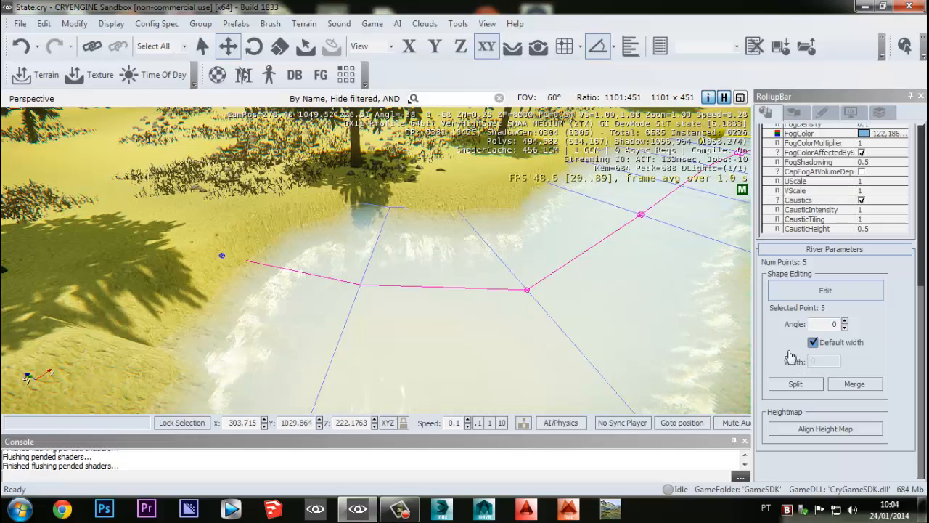
pyautogui.click(813, 343)
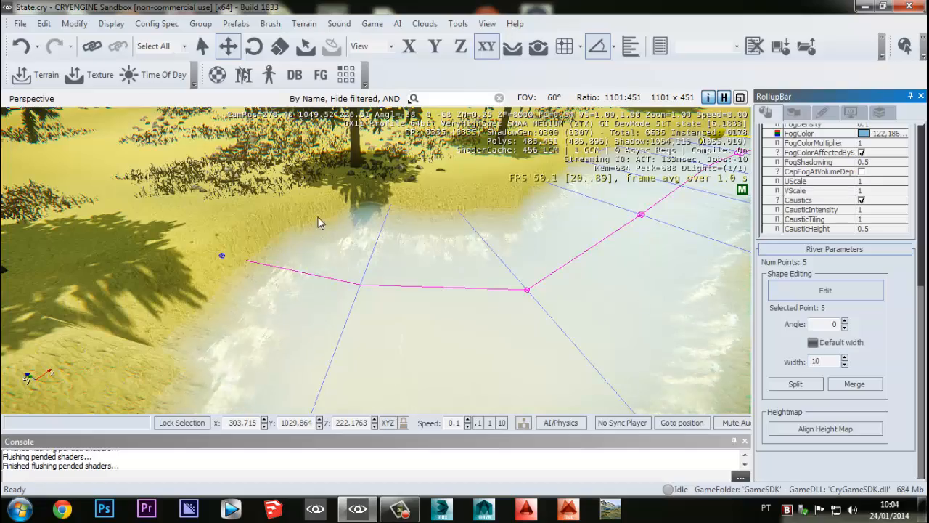
pyautogui.moveTo(319, 223); pyautogui.dragTo(305, 254, button='right')
pyautogui.press('d')
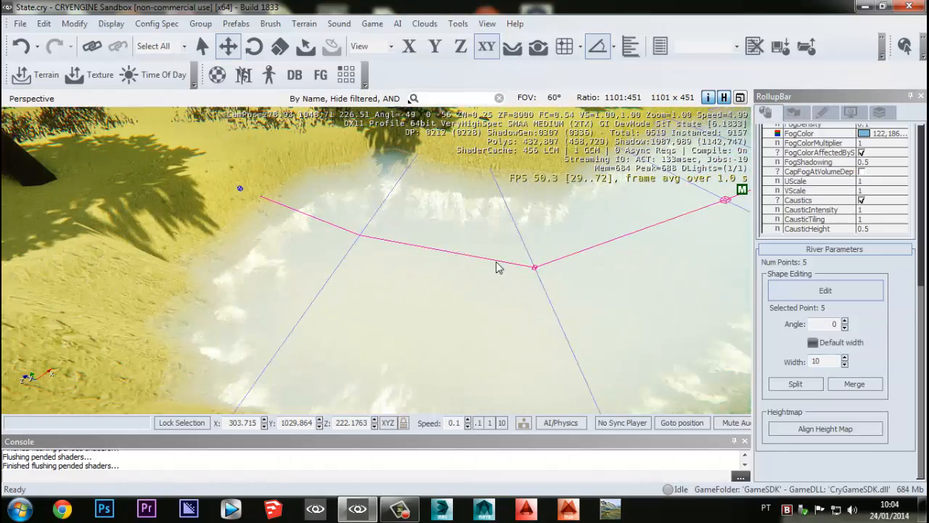
# - Select river point 4, disable its default width and set its width to 10
pyautogui.press('d')
pyautogui.moveTo(506, 265); pyautogui.dragTo(546, 245, button='middle')
pyautogui.moveTo(546, 246); pyautogui.dragTo(515, 339, button='right')
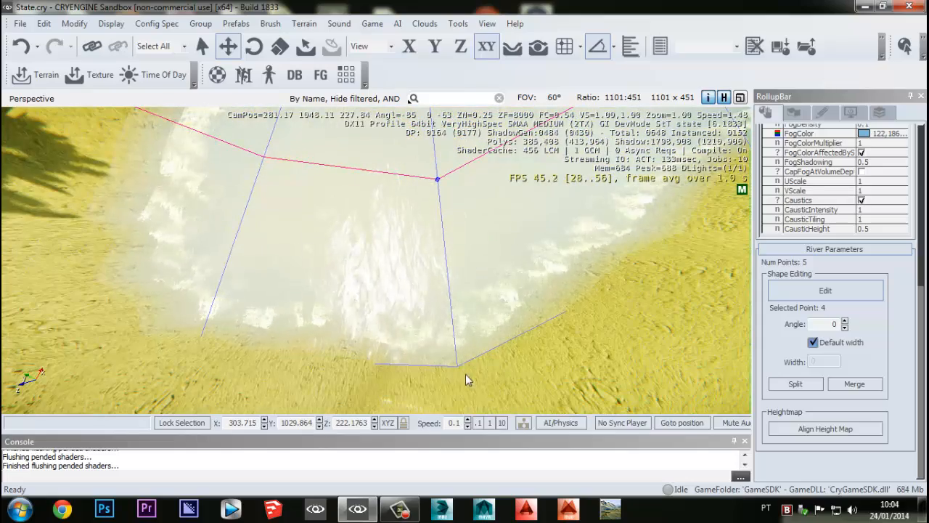
pyautogui.moveTo(463, 295); pyautogui.dragTo(468, 226, button='middle')
pyautogui.moveTo(468, 226); pyautogui.dragTo(479, 174, button='right')
pyautogui.click(813, 342)
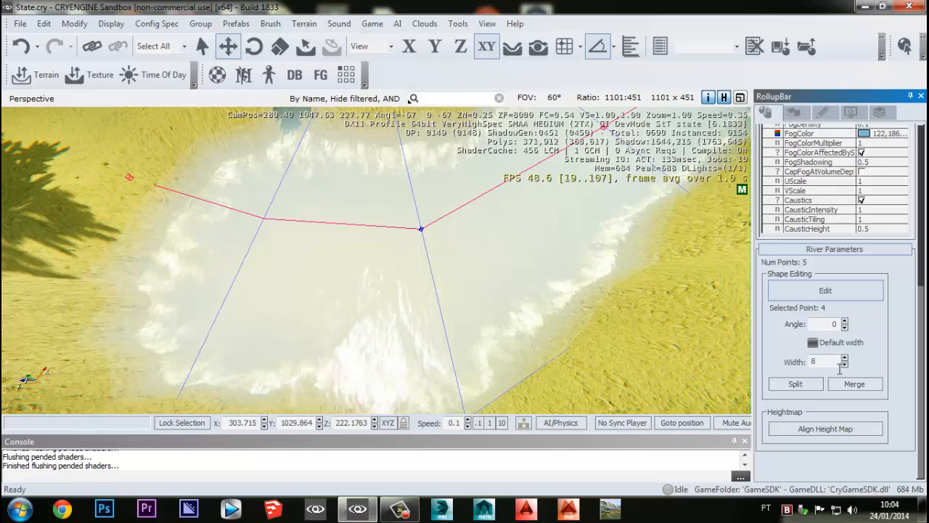
pyautogui.write('10')
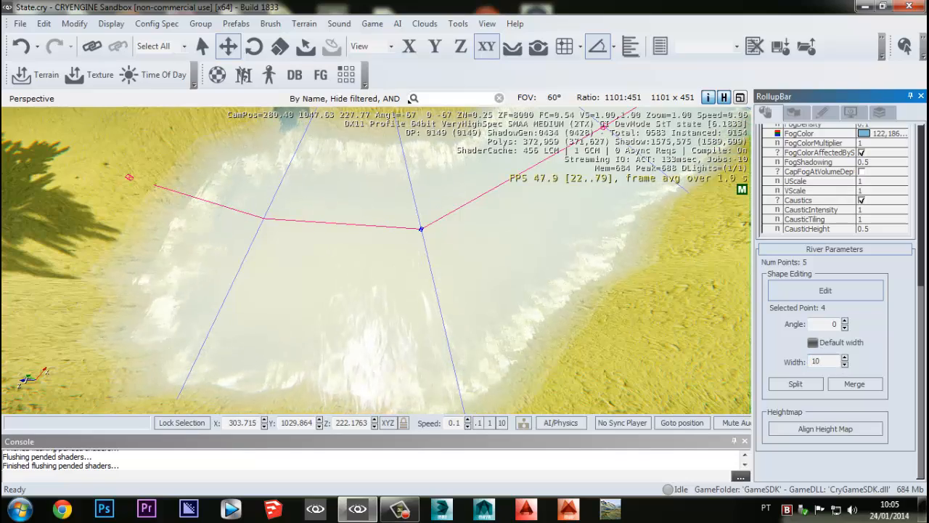
pyautogui.moveTo(286, 308)
pyautogui.mouseDown(button='right')
pyautogui.moveTo(289, 292)
pyautogui.moveTo(293, 305)
pyautogui.mouseUp(button='right')
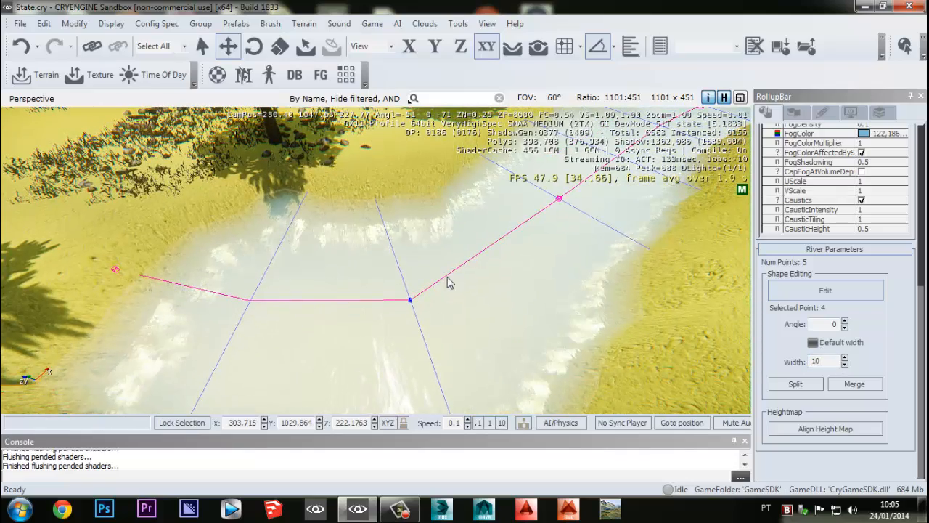
# - Select river point 3, the next point upstream from point 4
pyautogui.doubleClick(826, 328)
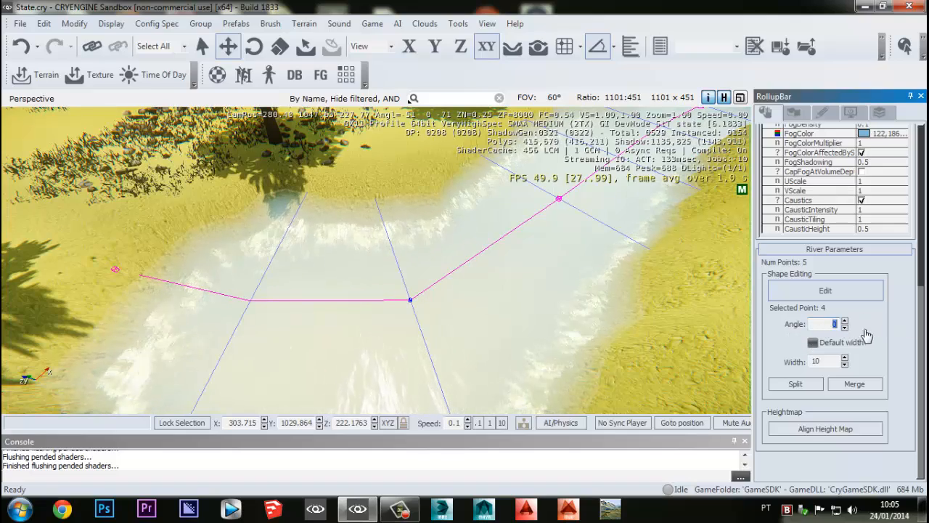
pyautogui.moveTo(572, 330); pyautogui.dragTo(495, 326, button='middle')
pyautogui.scroll(3, 571, 342)
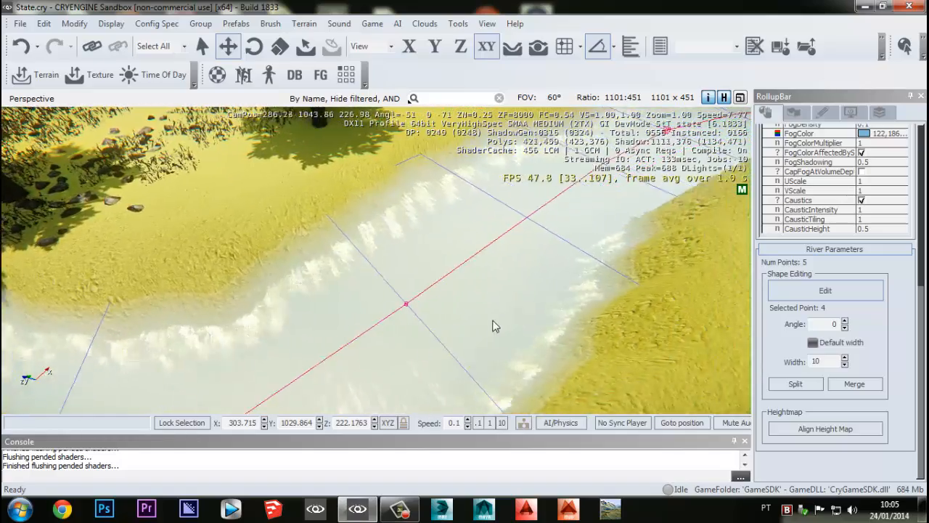
pyautogui.moveTo(492, 326); pyautogui.dragTo(459, 329, button='right')
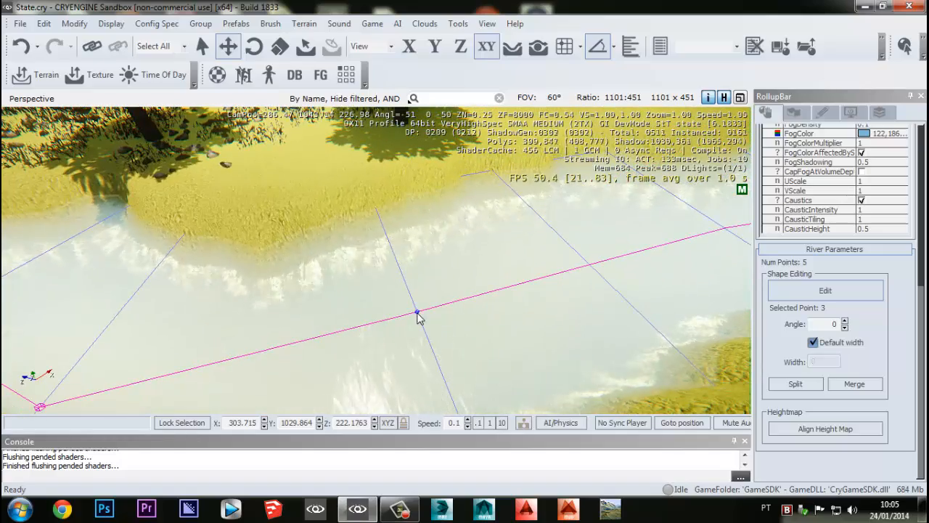
# - Try an Angle of 10 on river point 3, and restore it to 0
pyautogui.click(884, 328)
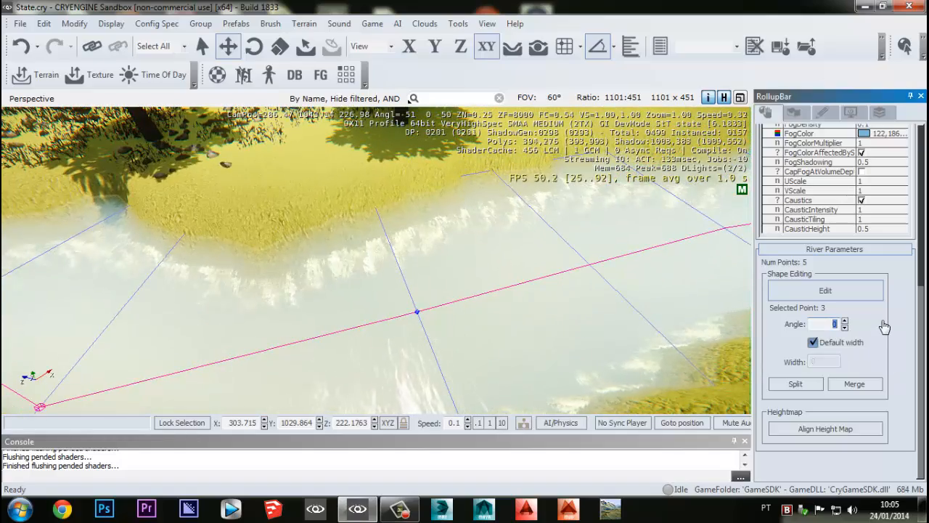
pyautogui.write('10')
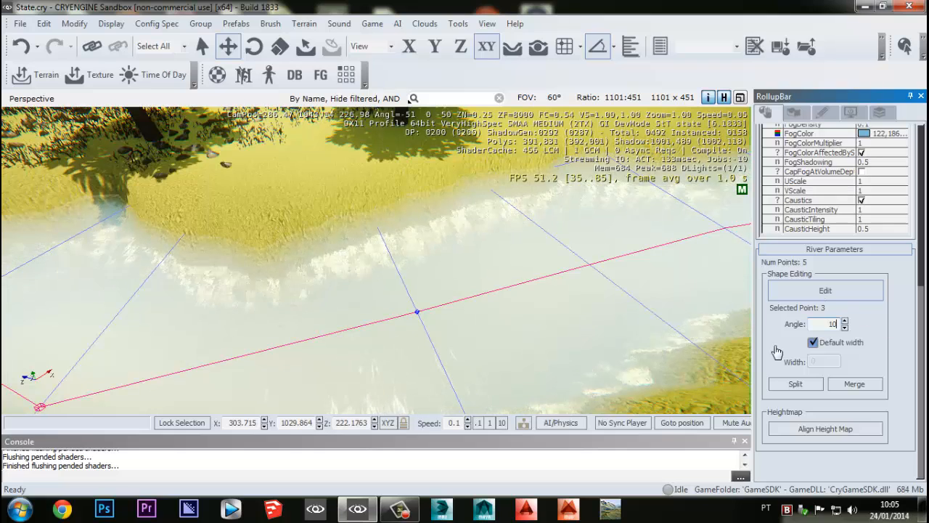
pyautogui.write('0')
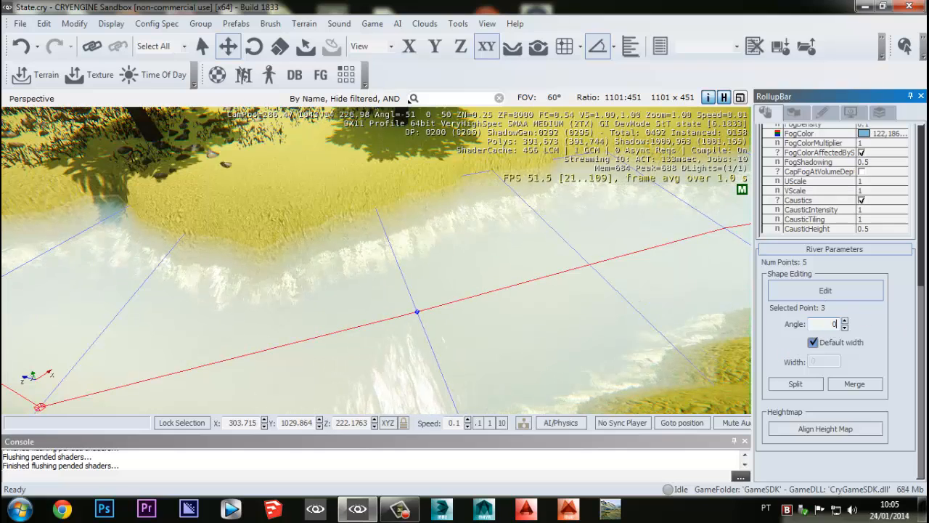
# - Disable the default width for river point 3, set its width to 10, and inspect the river's starting end
pyautogui.click(814, 342)
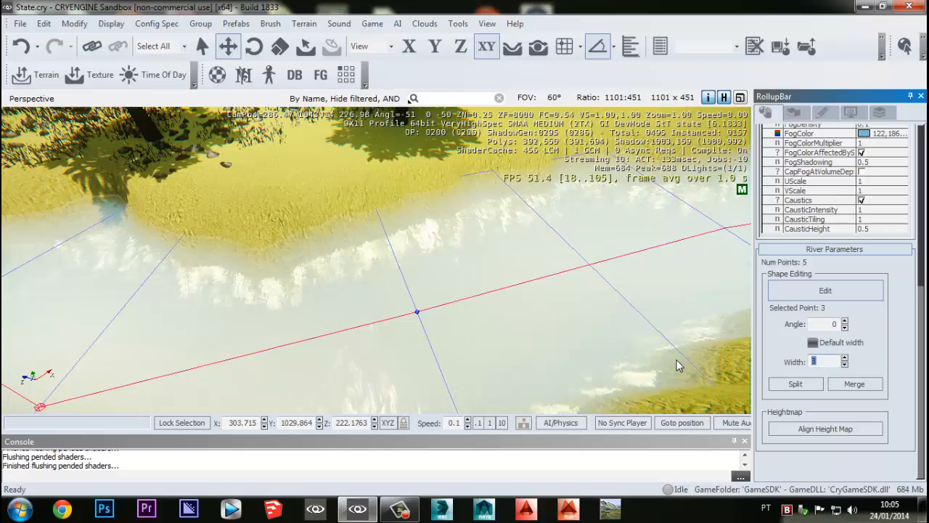
pyautogui.press('w')
pyautogui.moveTo(550, 344); pyautogui.dragTo(305, 361, button='right')
pyautogui.press('s')
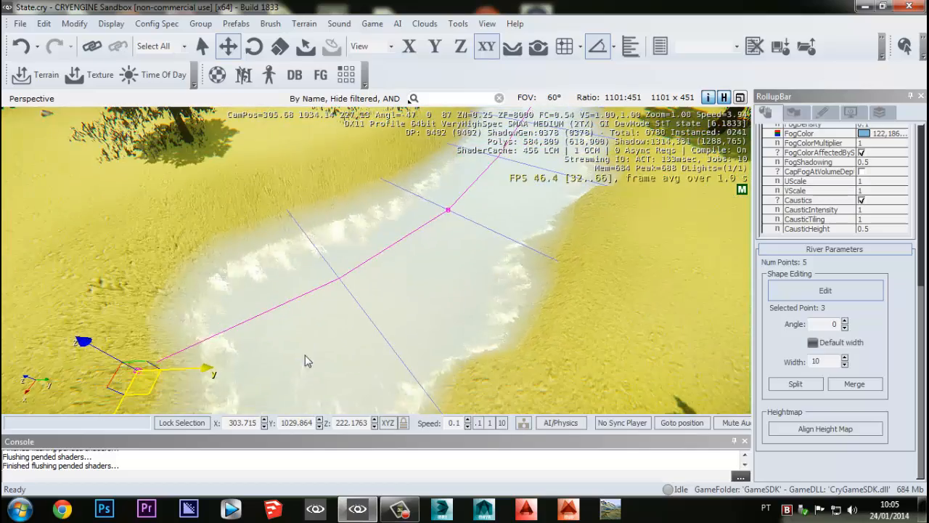
pyautogui.scroll(3, 460, 319)
pyautogui.moveTo(464, 301)
pyautogui.mouseDown(button='right')
pyautogui.moveTo(461, 319)
pyautogui.moveTo(456, 309)
pyautogui.mouseUp(button='right')
pyautogui.scroll(-4, 557, 288)
pyautogui.scroll(4, 556, 289)
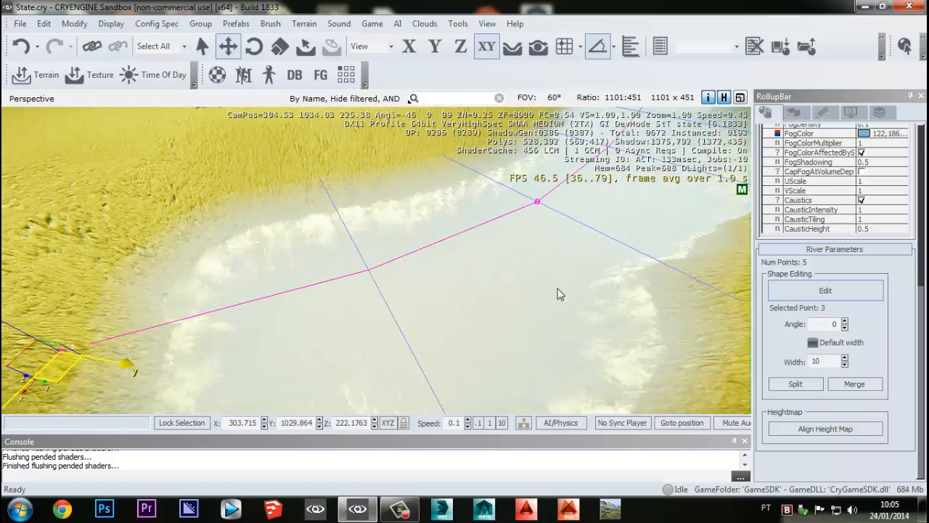
# - Inspect the river from above and under the water and go through its parameters from BorderWidth to Speed
pyautogui.moveTo(574, 288); pyautogui.dragTo(559, 247, button='right')
pyautogui.moveTo(558, 246); pyautogui.dragTo(539, 296, button='middle')
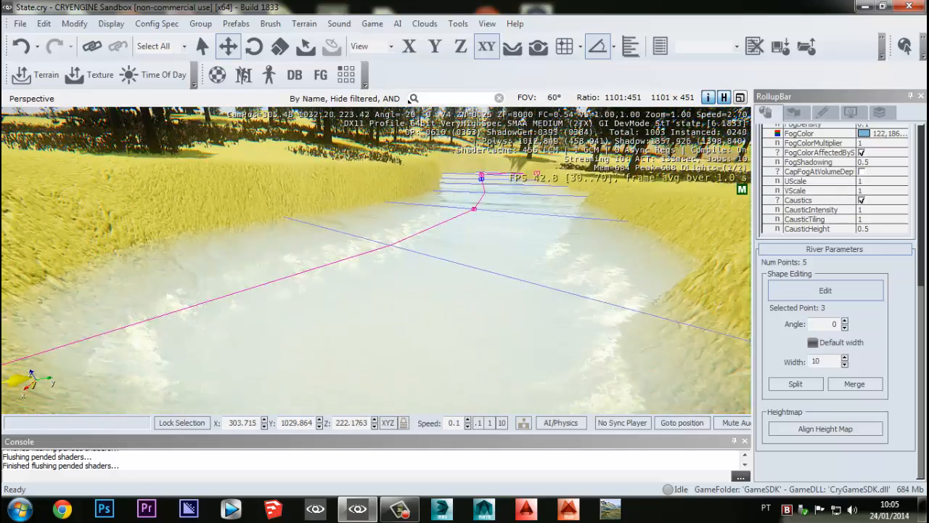
pyautogui.scroll(2, 507, 329)
pyautogui.moveTo(572, 246)
pyautogui.mouseDown(button='right')
pyautogui.moveTo(572, 218)
pyautogui.moveTo(574, 247)
pyautogui.moveTo(562, 265)
pyautogui.moveTo(562, 241)
pyautogui.mouseUp(button='right')
pyautogui.moveTo(562, 246); pyautogui.dragTo(565, 257, button='middle')
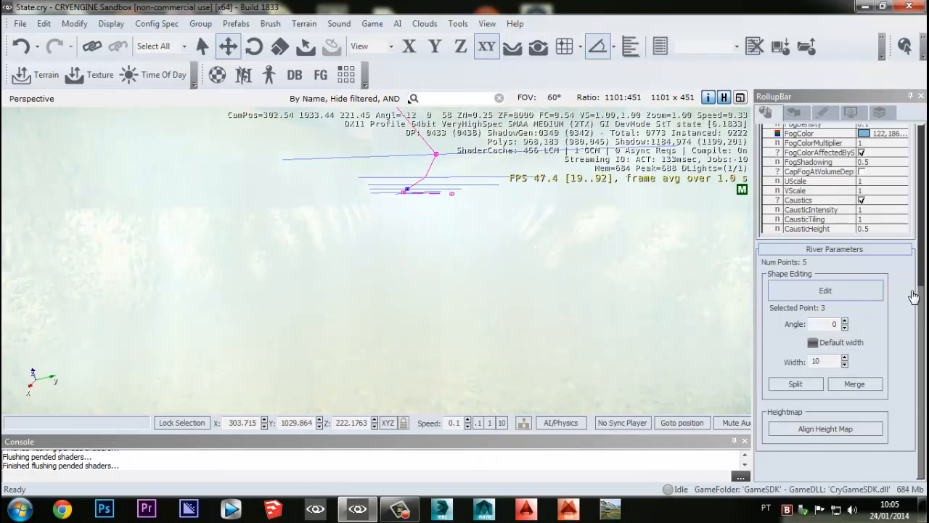
pyautogui.click(826, 290)
pyautogui.scroll(-3, 924, 338)
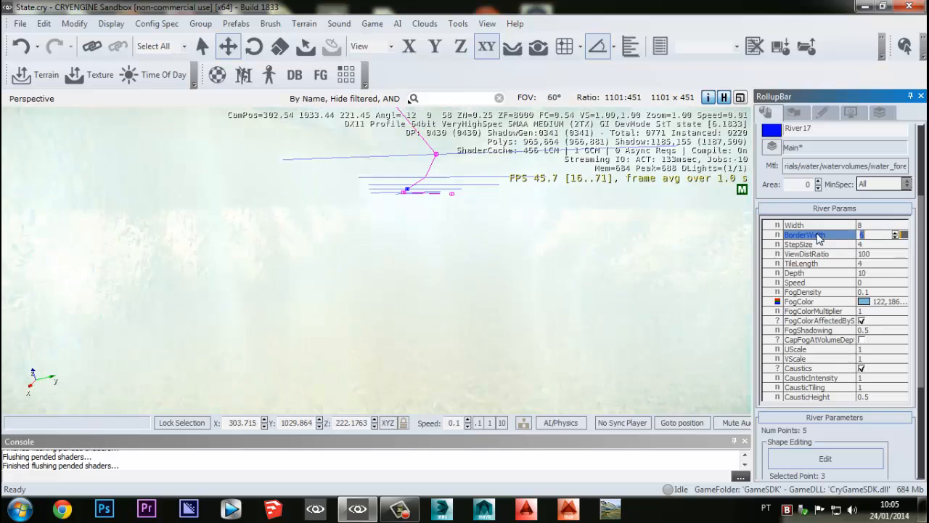
pyautogui.click(822, 283)
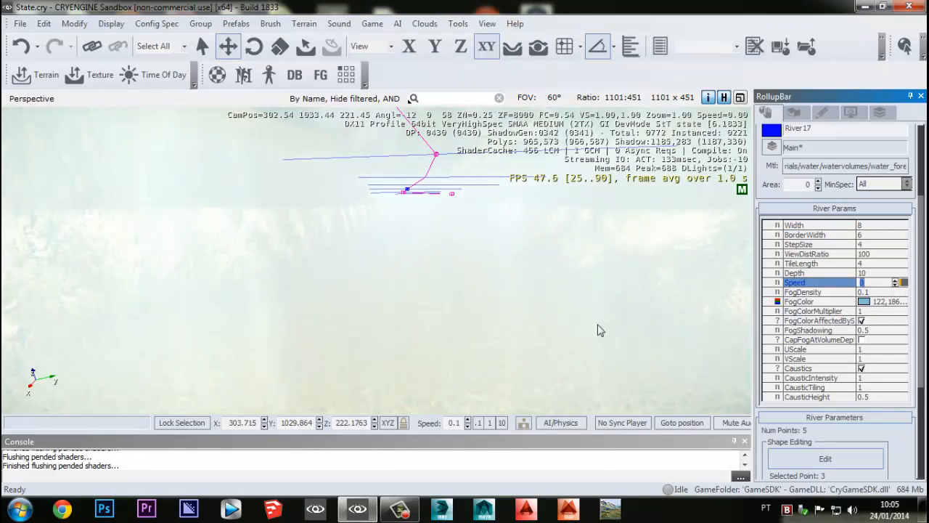
# - Compare how the river bed looks from above the water surface and from underwater along the channel
pyautogui.moveTo(496, 348); pyautogui.dragTo(497, 273, button='middle')
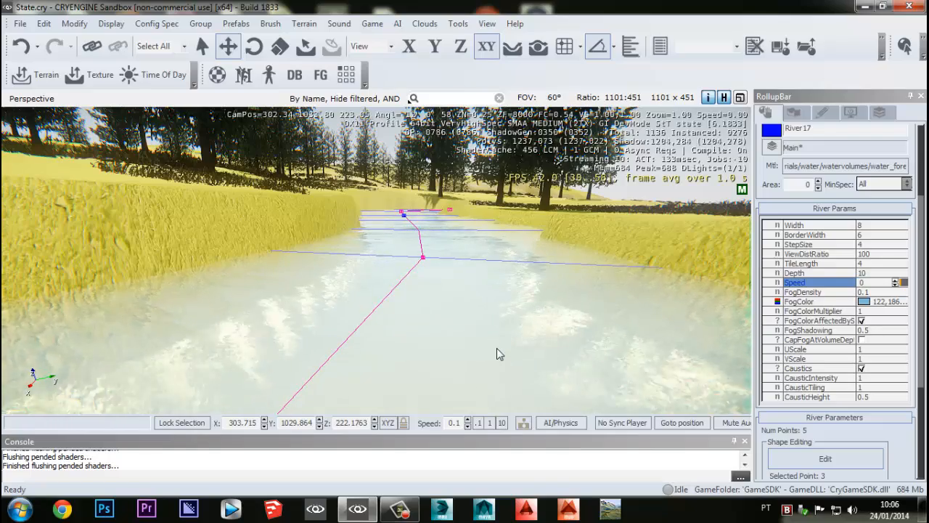
pyautogui.moveTo(461, 341); pyautogui.dragTo(443, 378, button='right')
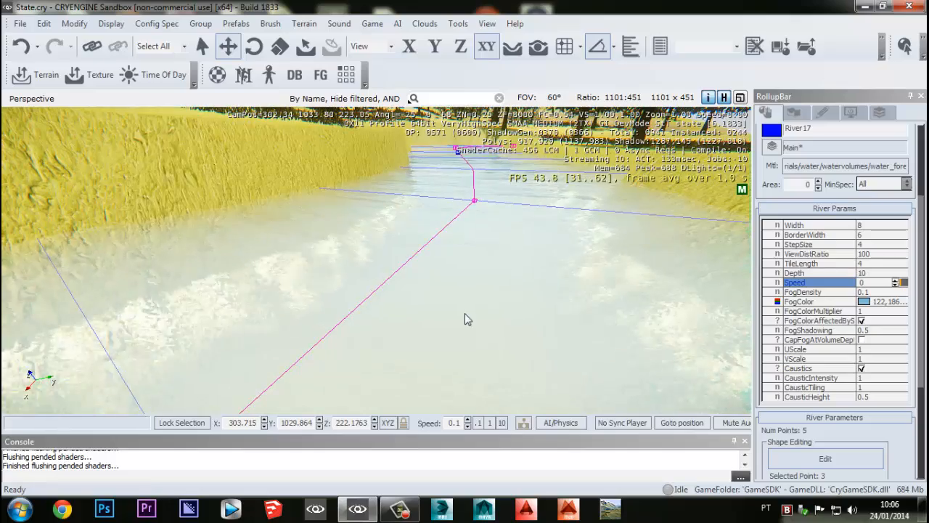
pyautogui.moveTo(465, 312); pyautogui.dragTo(502, 214, button='right')
pyautogui.moveTo(465, 313); pyautogui.dragTo(437, 233, button='middle')
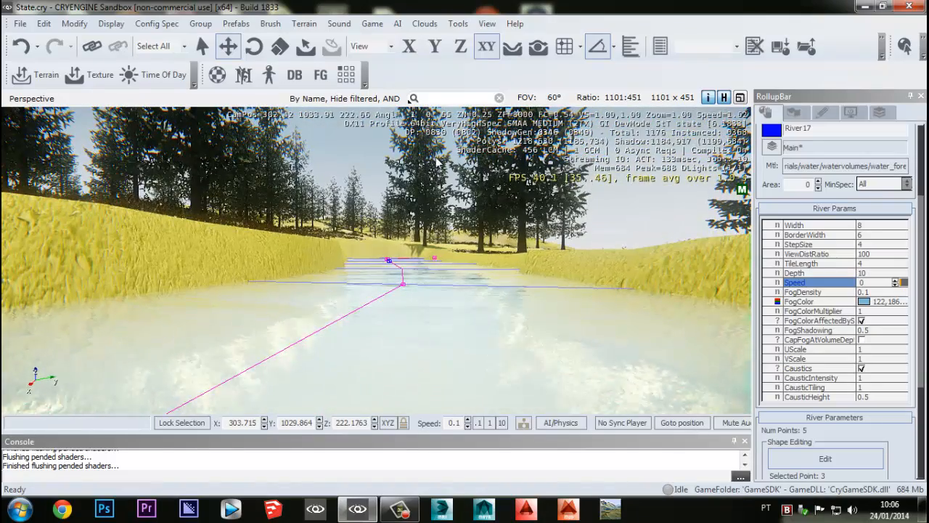
pyautogui.moveTo(418, 186)
pyautogui.mouseDown(button='middle')
pyautogui.moveTo(415, 121)
pyautogui.moveTo(410, 175)
pyautogui.mouseUp(button='middle')
pyautogui.moveTo(403, 269); pyautogui.dragTo(401, 210, button='middle')
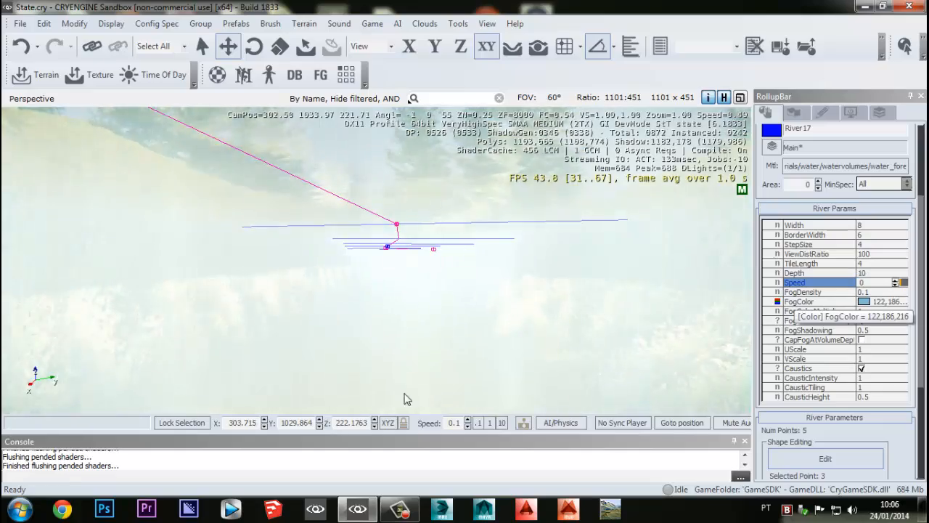
pyautogui.moveTo(405, 398); pyautogui.dragTo(440, 335, button='middle')
pyautogui.moveTo(445, 316); pyautogui.dragTo(430, 236, button='right')
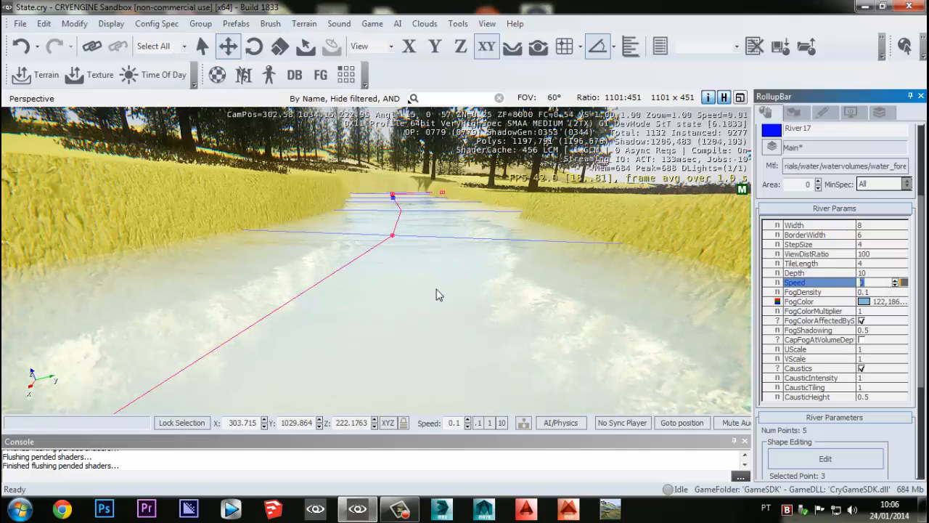
pyautogui.moveTo(437, 290); pyautogui.dragTo(437, 342, button='right')
pyautogui.moveTo(453, 187); pyautogui.dragTo(446, 255, button='middle')
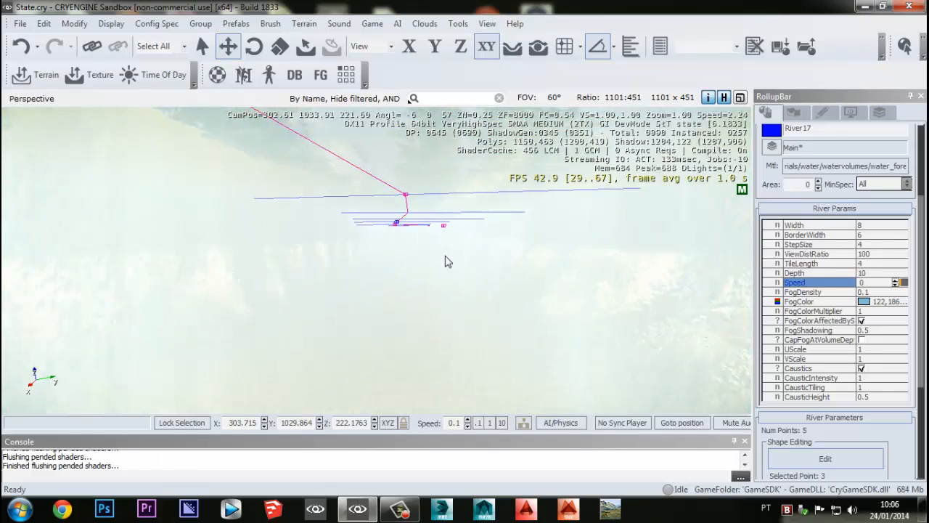
pyautogui.scroll(2, 443, 265)
pyautogui.scroll(-1, 443, 272)
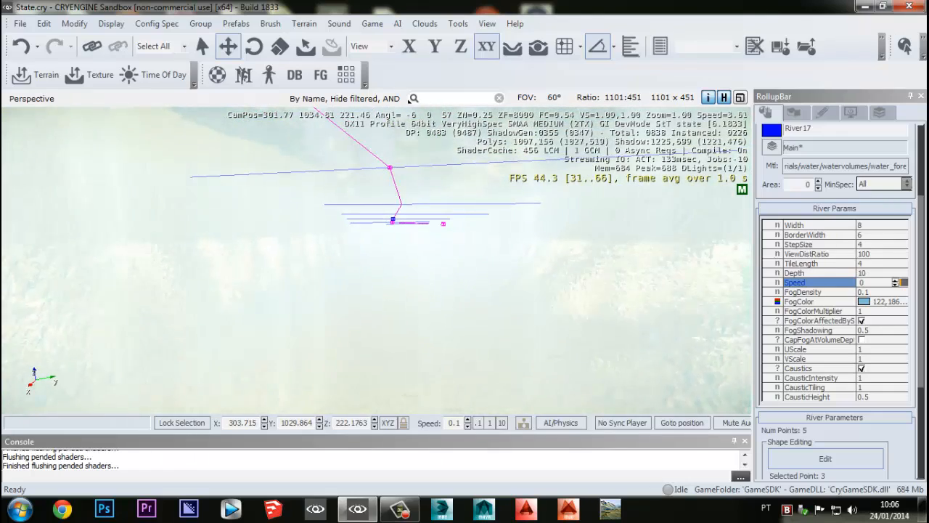
# - Try a FogDensity of 1 on the river and check the effect from underwater
pyautogui.click(819, 293)
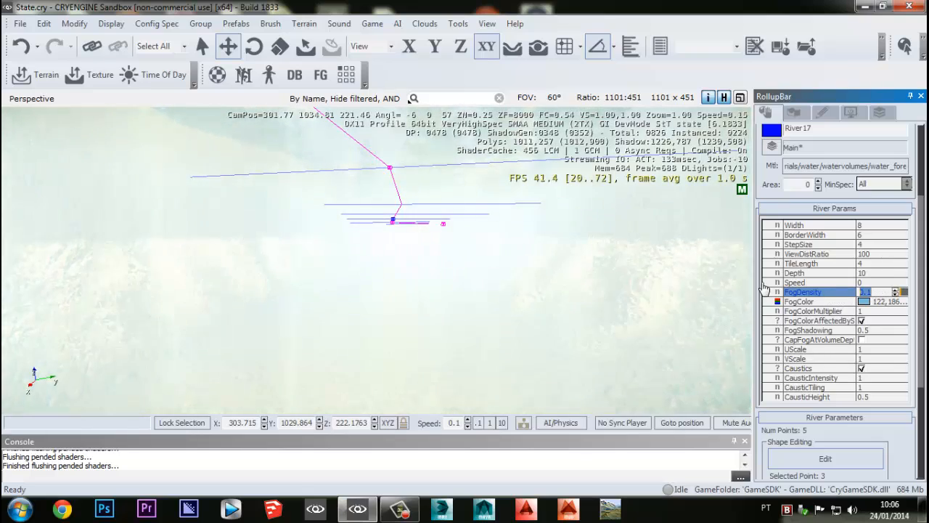
pyautogui.moveTo(392, 276); pyautogui.dragTo(401, 296, button='middle')
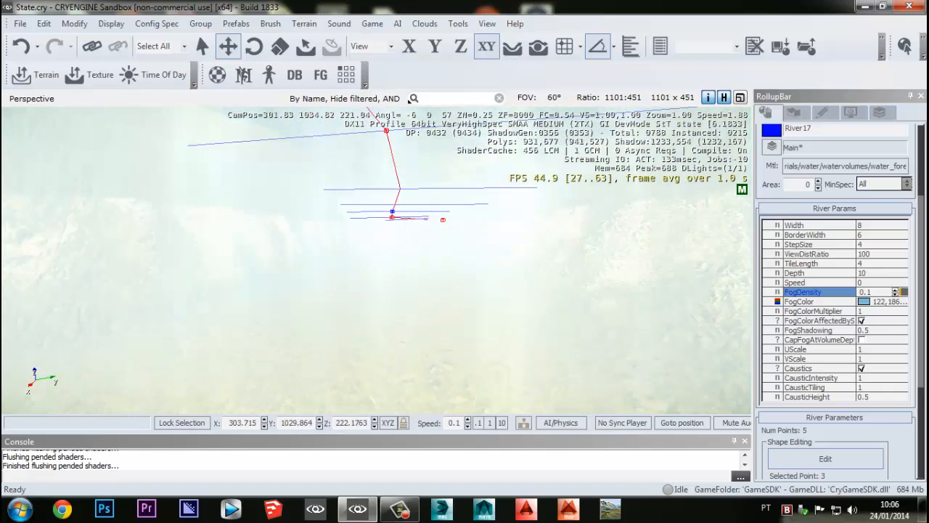
pyautogui.moveTo(875, 293); pyautogui.dragTo(790, 286)
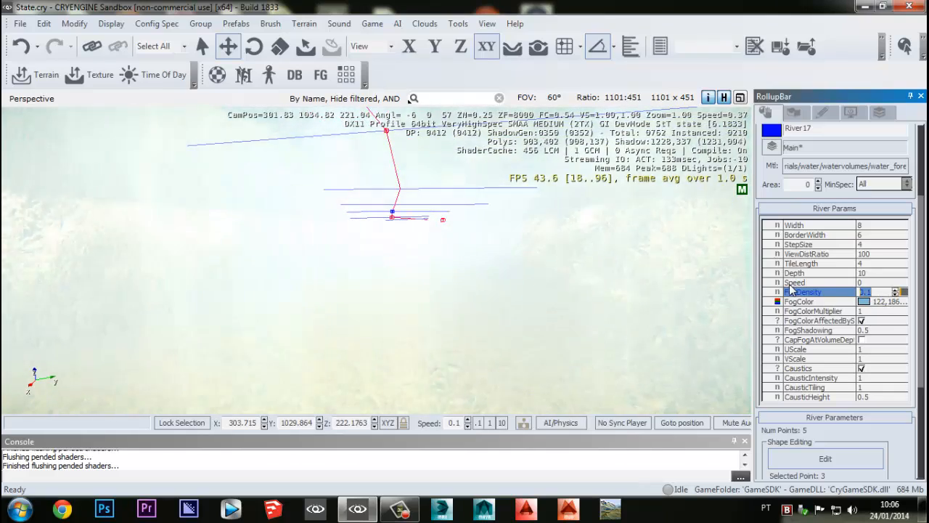
pyautogui.write('1')
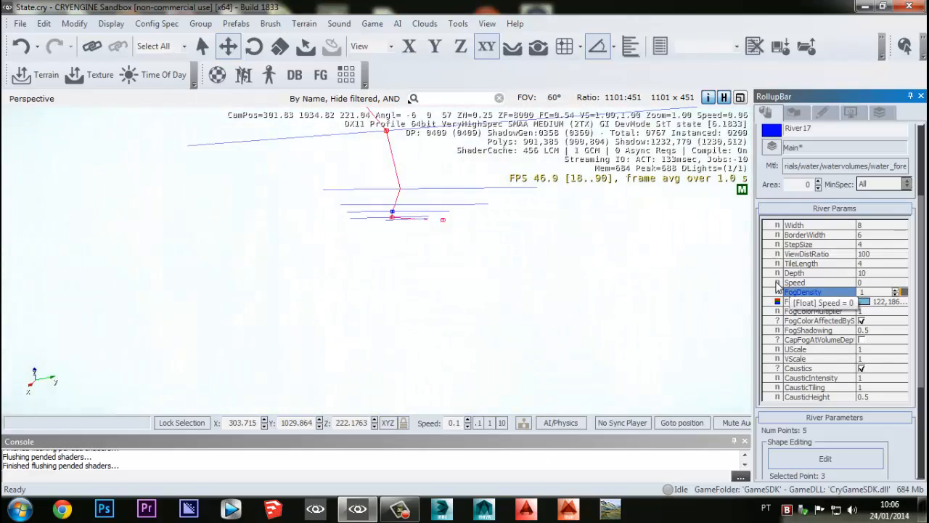
pyautogui.moveTo(392, 291)
pyautogui.mouseDown(button='middle')
pyautogui.moveTo(393, 231)
pyautogui.moveTo(394, 285)
pyautogui.mouseUp(button='middle')
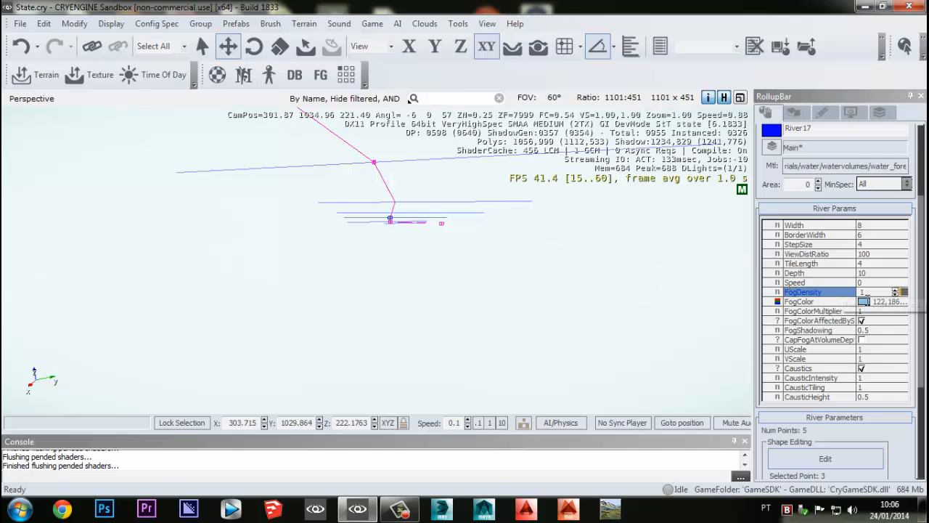
# - Try a FogDensity of 0.25 on the river, and replace it with 0.025
pyautogui.press('Return')
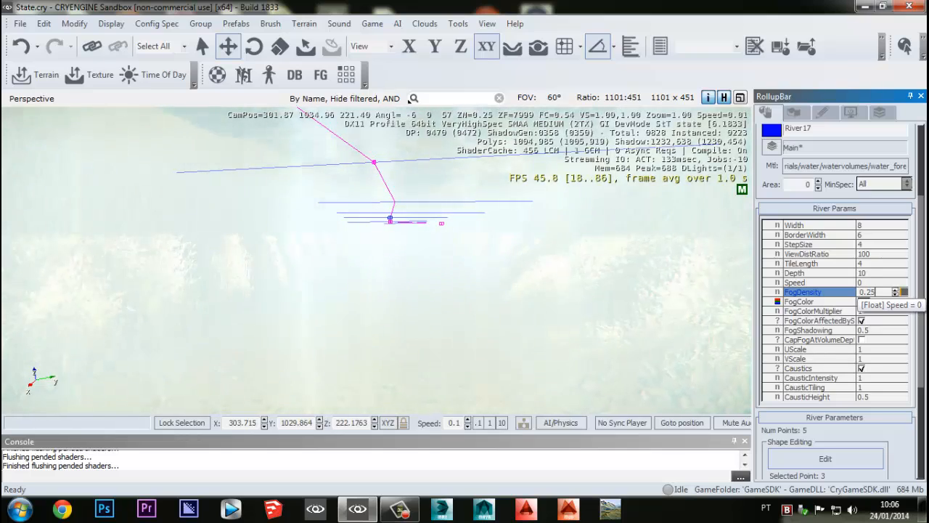
pyautogui.write('0')
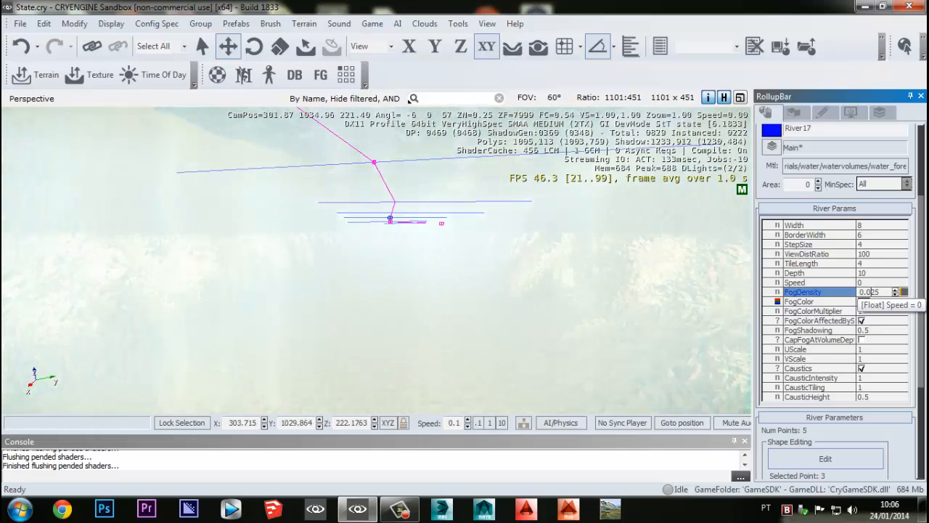
pyautogui.press('Return')
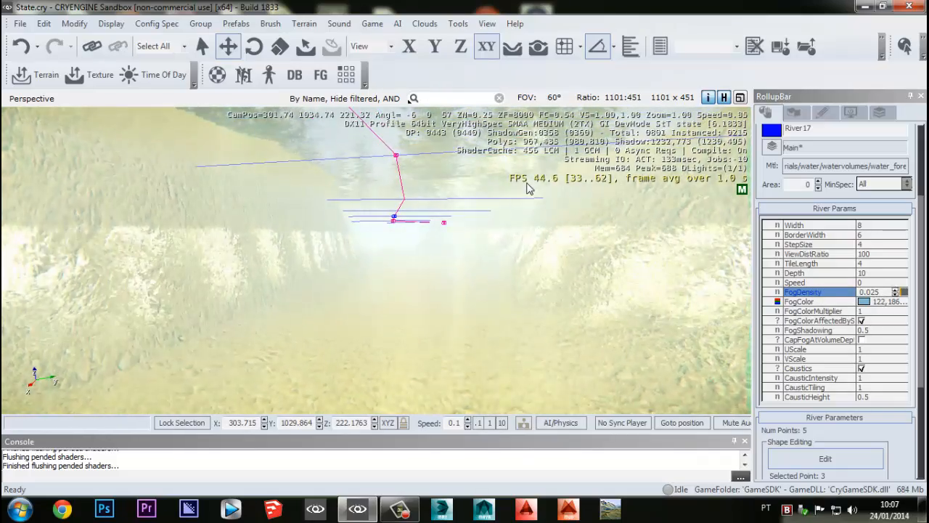
# - Try a light red and a pale yellow of 235, 235, 134 as the river's FogColor
pyautogui.click(812, 304)
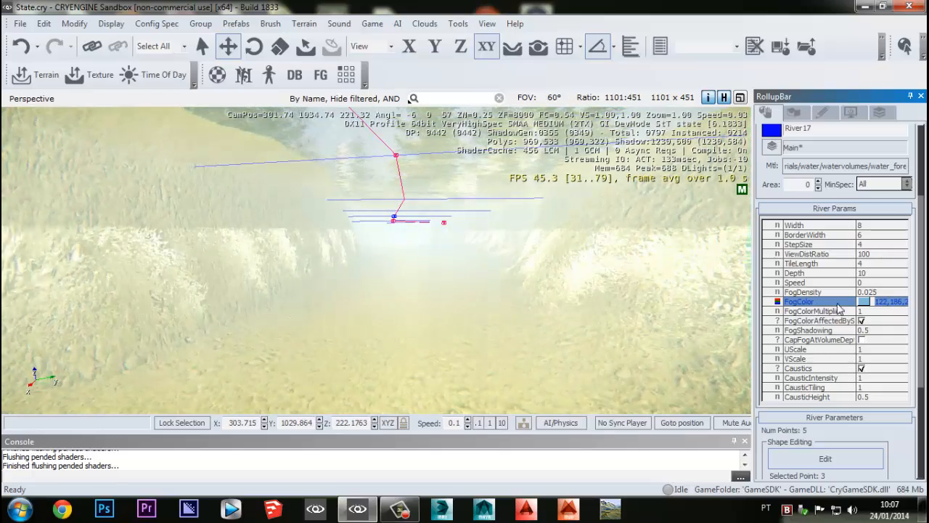
pyautogui.click(864, 302)
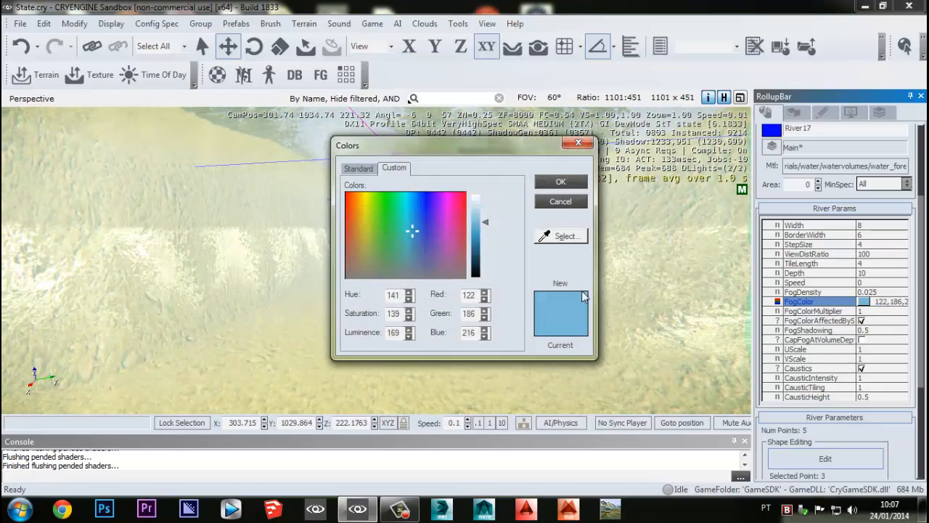
pyautogui.moveTo(477, 148); pyautogui.dragTo(140, 194)
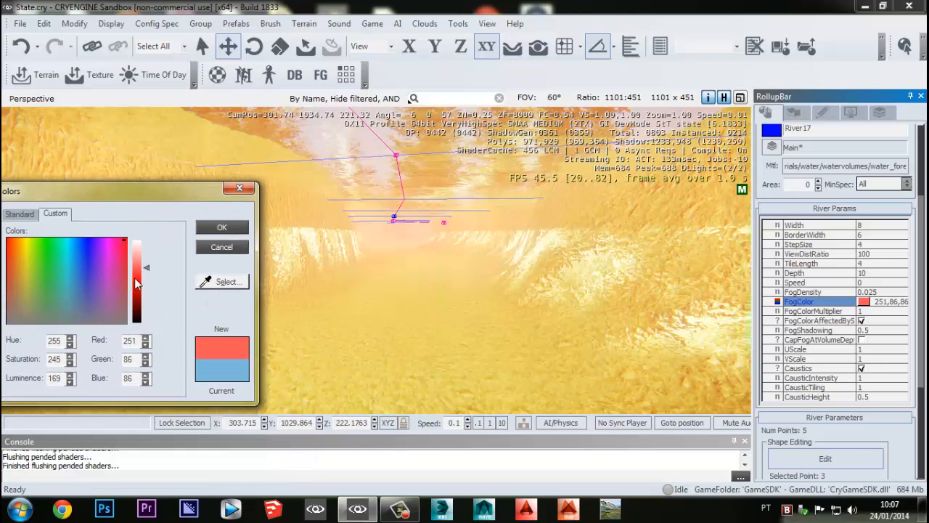
pyautogui.moveTo(135, 279); pyautogui.dragTo(148, 263)
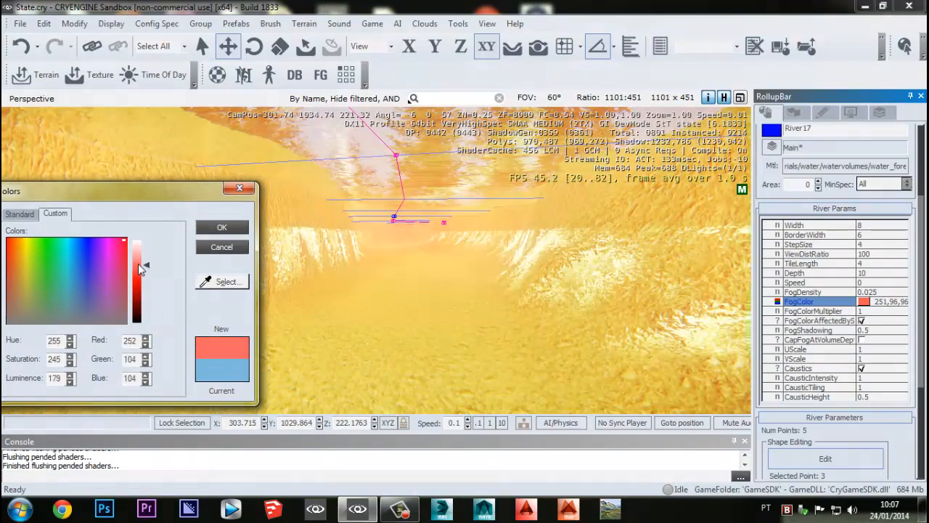
pyautogui.moveTo(87, 265); pyautogui.dragTo(75, 231)
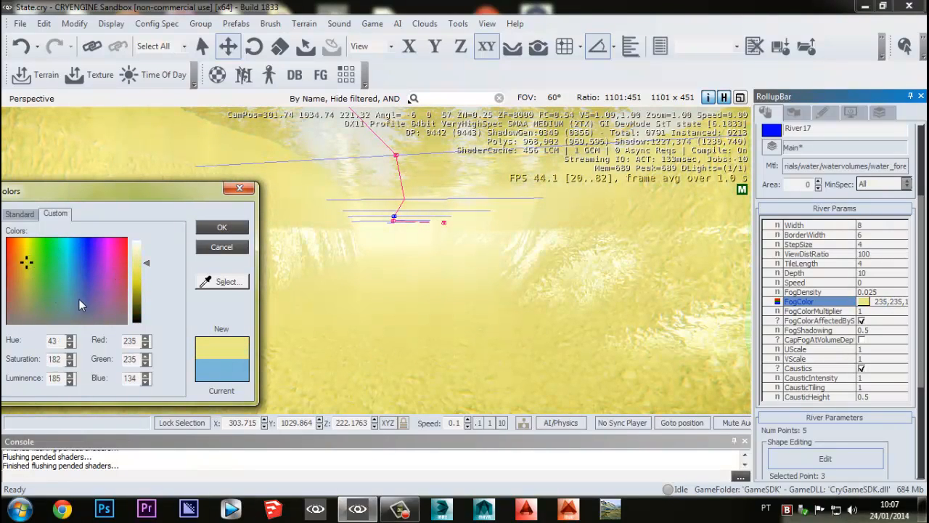
# - Sample a colour from the viewport, then change the river's FogColor to a dark blue-grey of 65, 71, 91
pyautogui.click(225, 284)
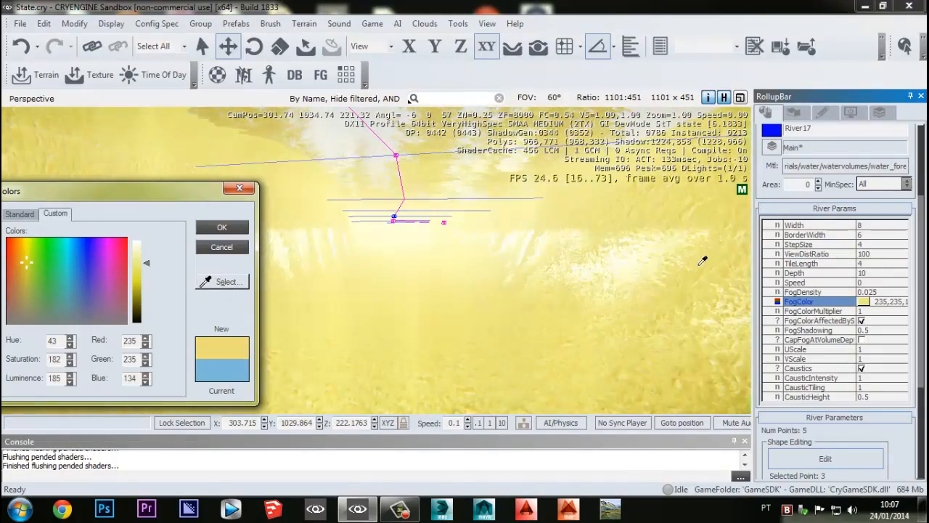
pyautogui.click(415, 340)
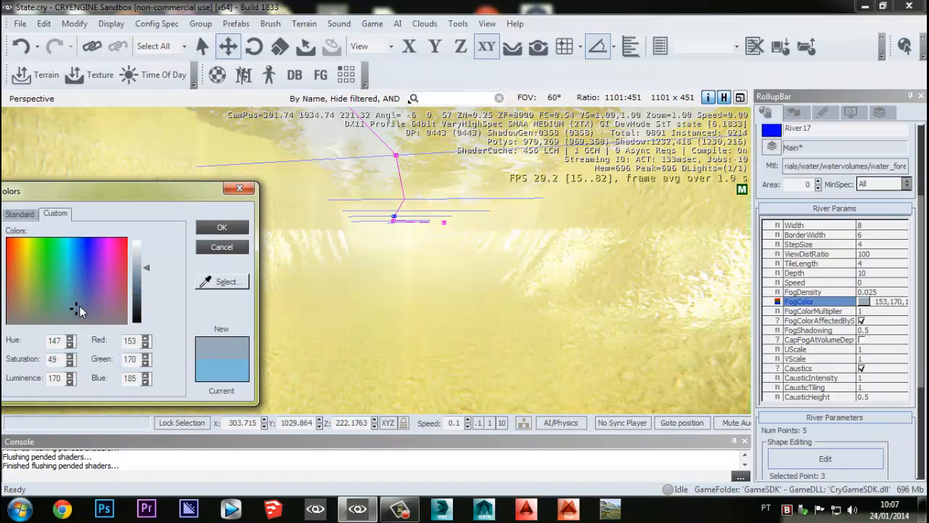
pyautogui.click(85, 297)
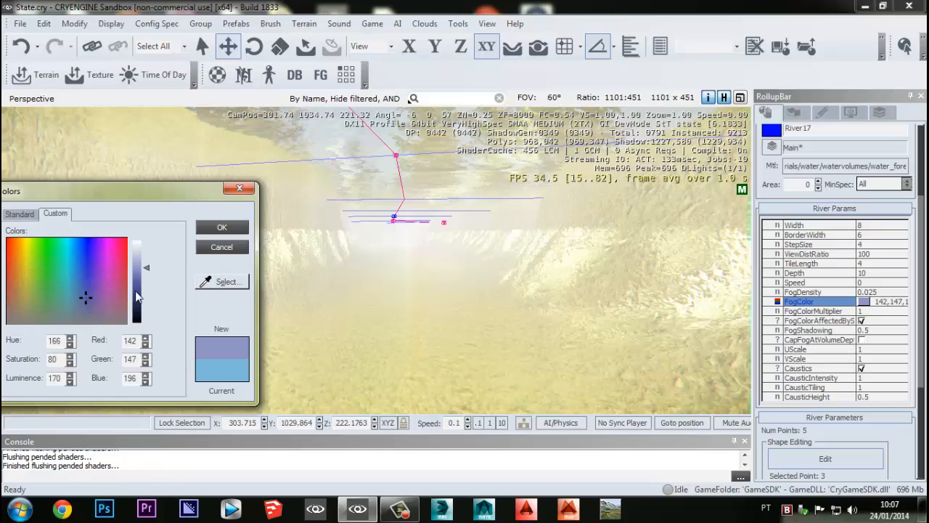
pyautogui.moveTo(136, 290); pyautogui.dragTo(87, 311)
pyautogui.click(86, 302)
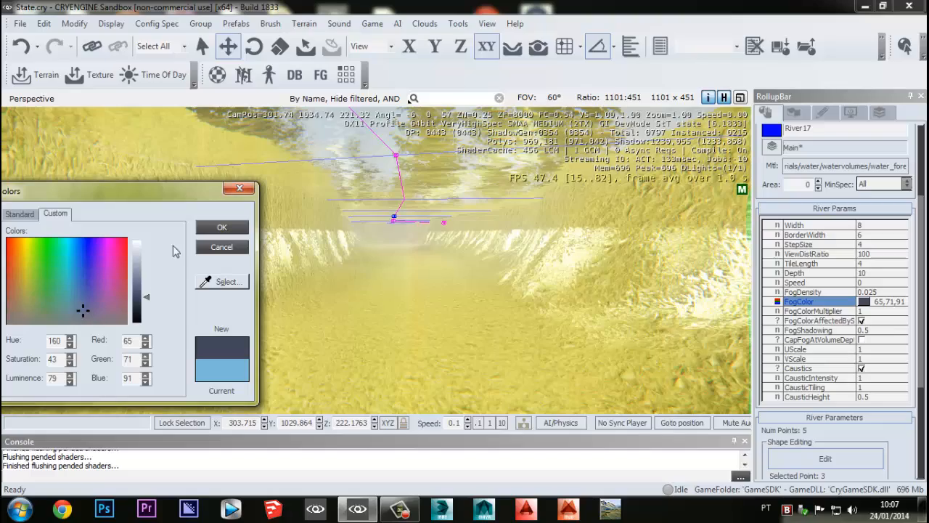
pyautogui.click(210, 227)
# - Set the river's FogColor to a dark olive grey of 62, 62, 51, judging it on the shaded, rocky stretch of the river
pyautogui.moveTo(437, 275)
pyautogui.mouseDown(button='right')
pyautogui.moveTo(418, 276)
pyautogui.moveTo(427, 282)
pyautogui.mouseUp(button='right')
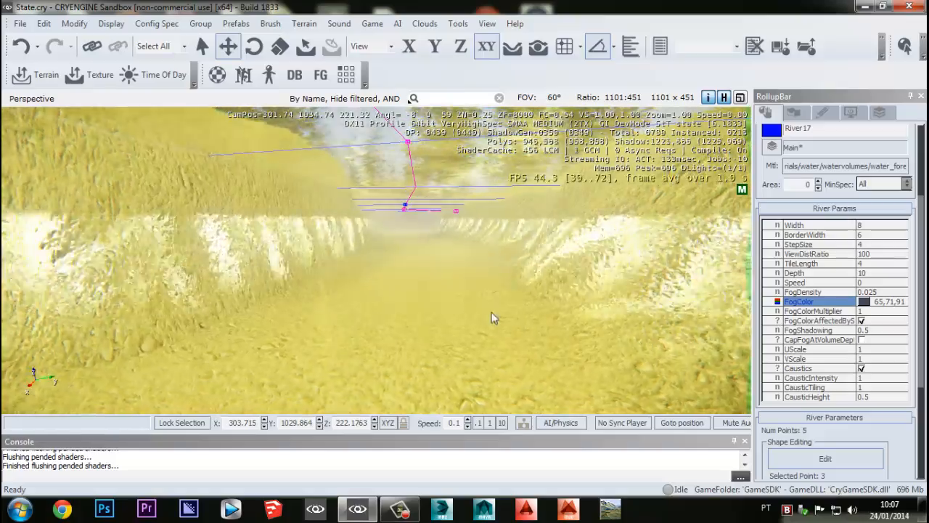
pyautogui.moveTo(454, 328); pyautogui.dragTo(167, 364, button='right')
pyautogui.moveTo(269, 401); pyautogui.dragTo(292, 366, button='right')
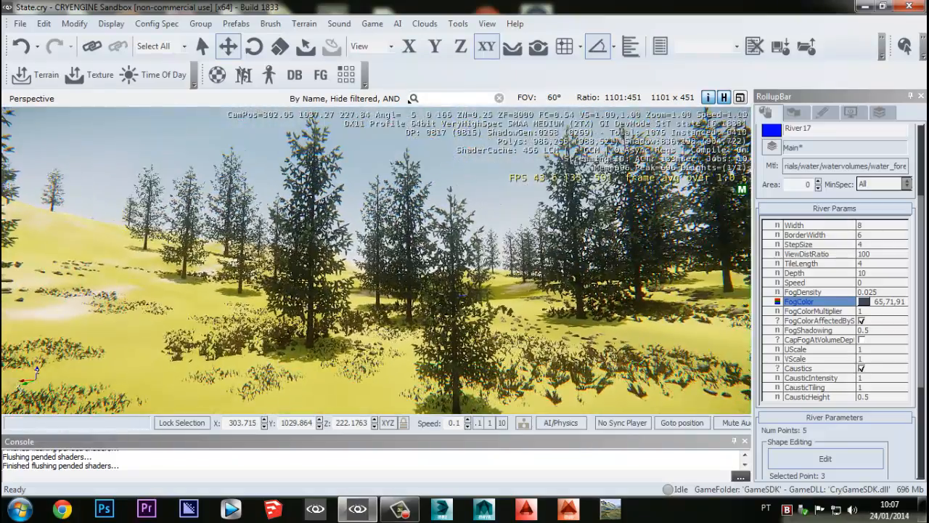
pyautogui.press('w')
pyautogui.moveTo(341, 336); pyautogui.dragTo(381, 308, button='right')
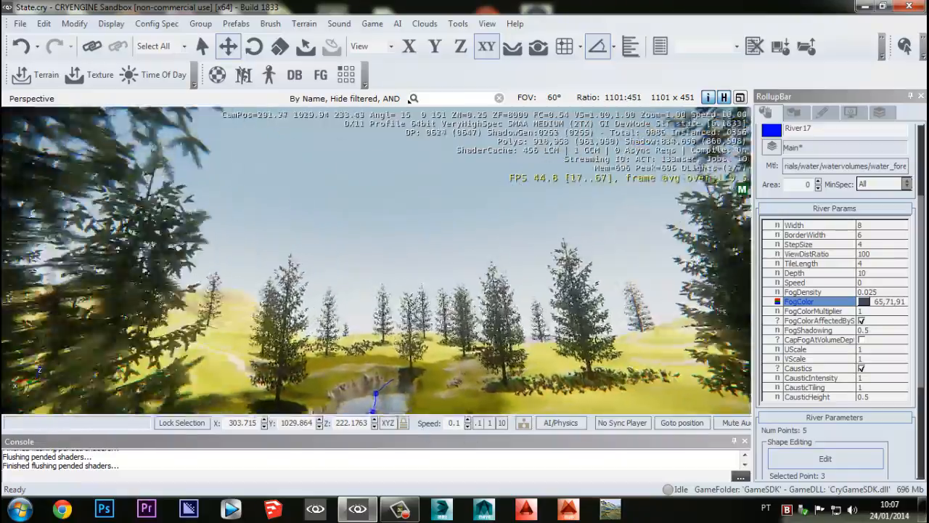
pyautogui.moveTo(392, 276); pyautogui.dragTo(400, 303, button='right')
pyautogui.press('w')
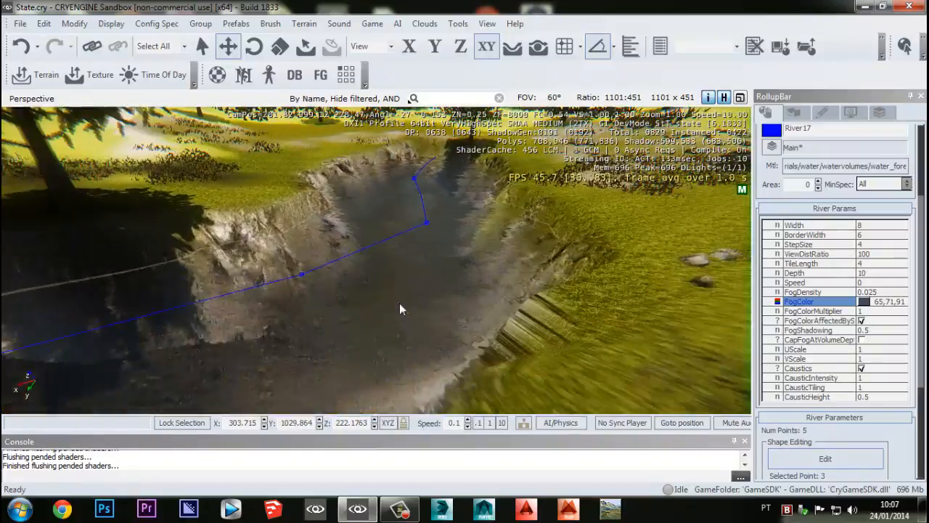
pyautogui.click(864, 302)
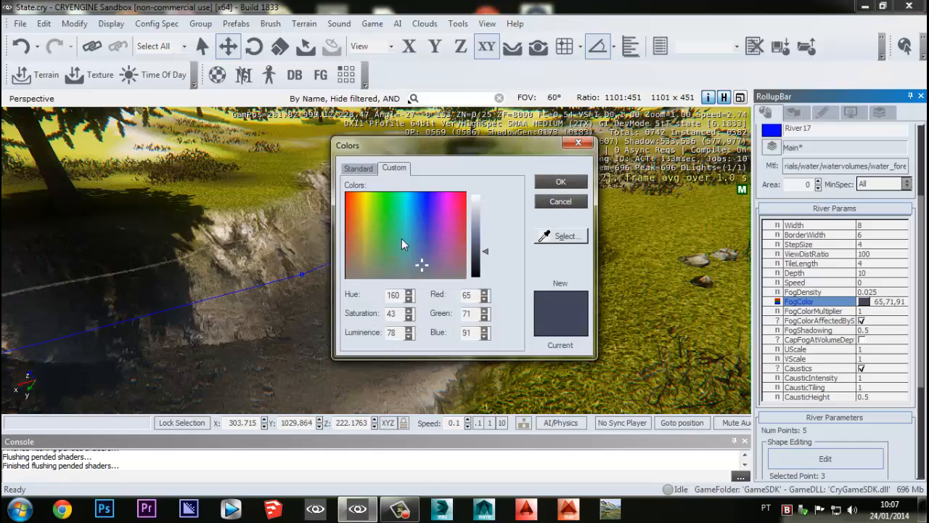
pyautogui.moveTo(457, 140); pyautogui.dragTo(635, 163)
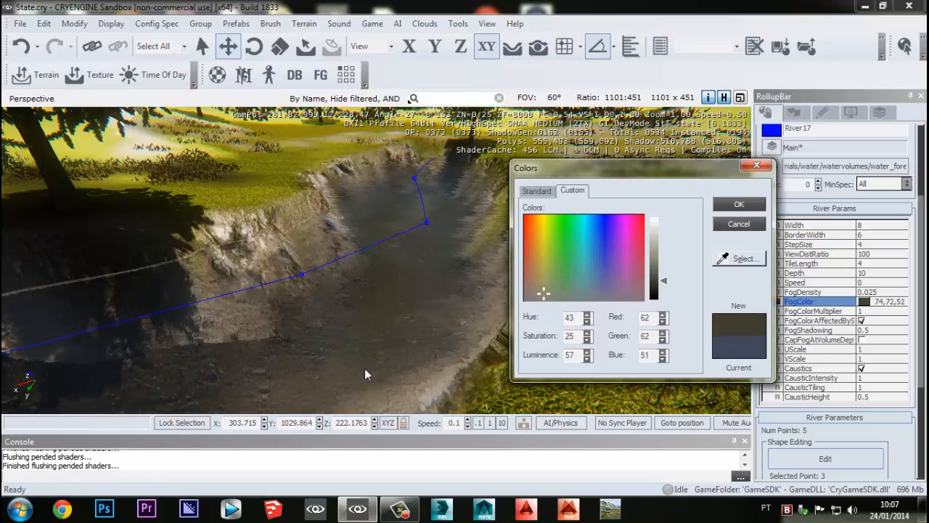
pyautogui.click(746, 204)
# - Examine the new fog colour from underwater back at the grassy stretch of the river
pyautogui.moveTo(240, 291); pyautogui.dragTo(244, 288, button='right')
pyautogui.moveTo(12, 264); pyautogui.dragTo(289, 311, button='right')
pyautogui.moveTo(425, 318); pyautogui.dragTo(254, 395, button='right')
pyautogui.press('w')
pyautogui.moveTo(386, 311); pyautogui.dragTo(458, 308, button='right')
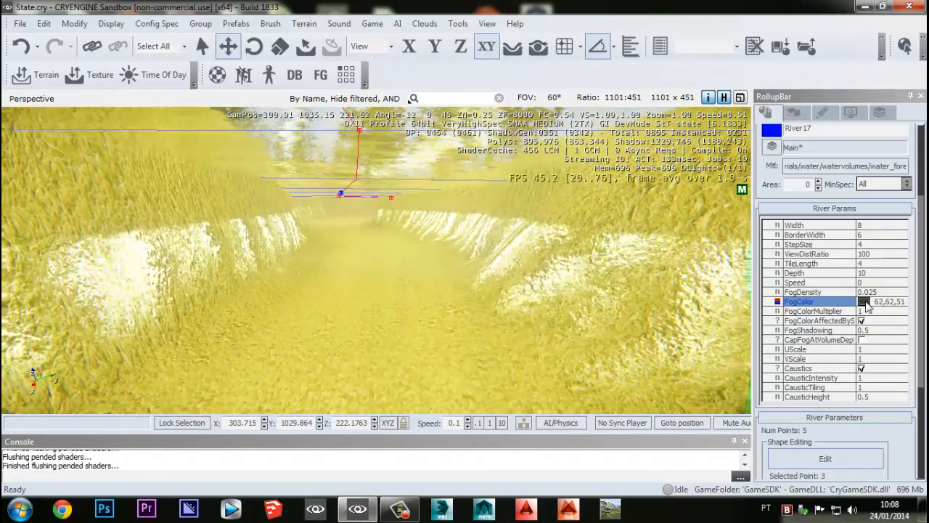
# - Try FogColorMultiplier values of 10 and 0.5 on the river, then restore it to 1
pyautogui.click(865, 302)
pyautogui.click(560, 183)
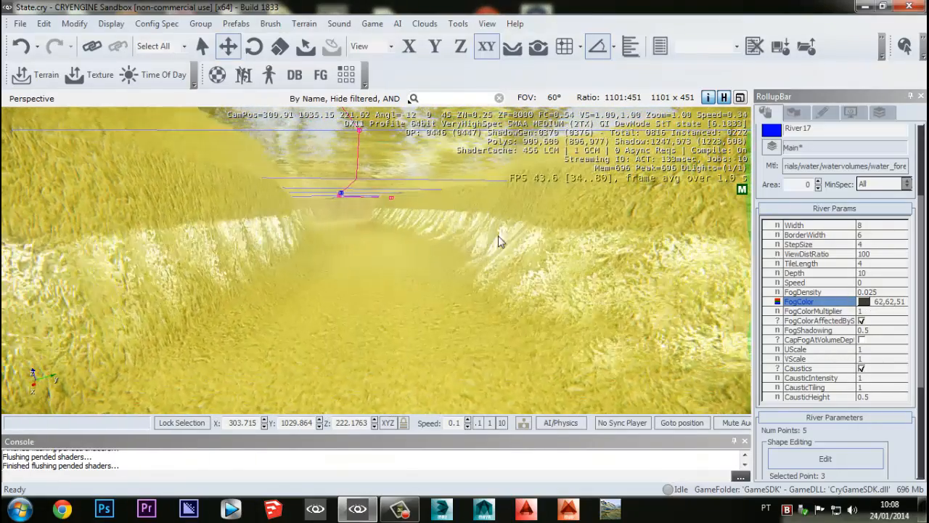
pyautogui.click(806, 311)
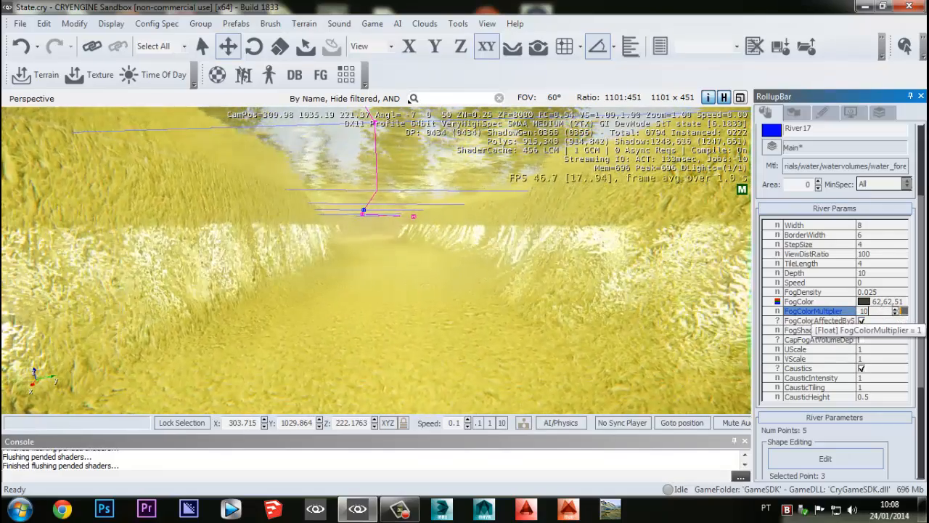
pyautogui.write('10')
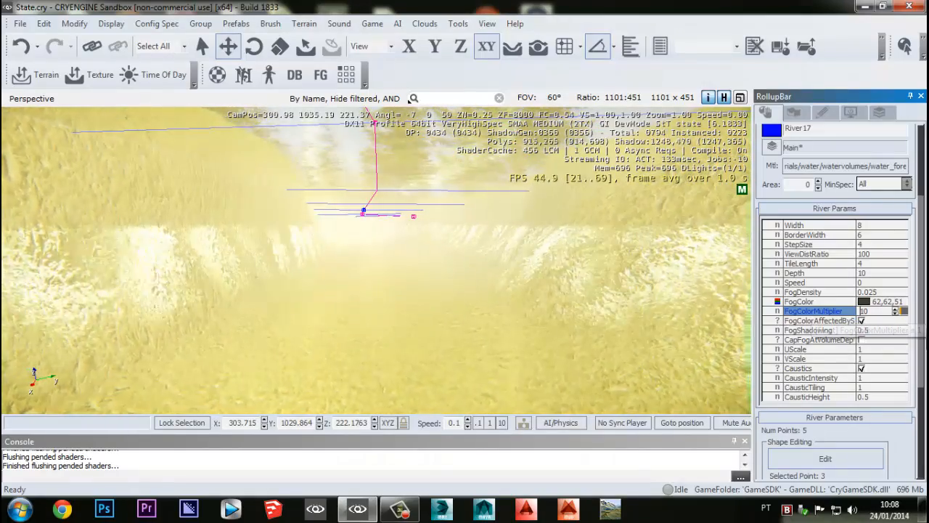
pyautogui.moveTo(877, 312); pyautogui.dragTo(720, 312)
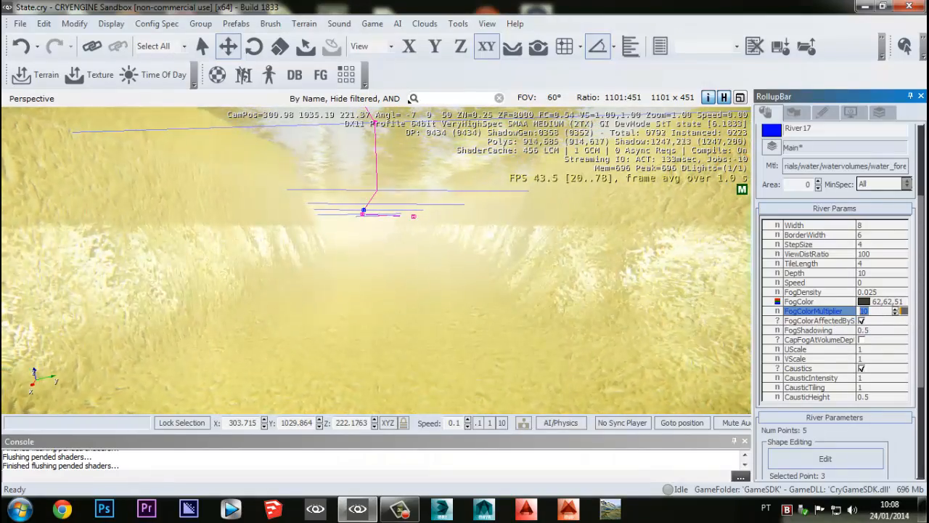
pyautogui.write('0.5')
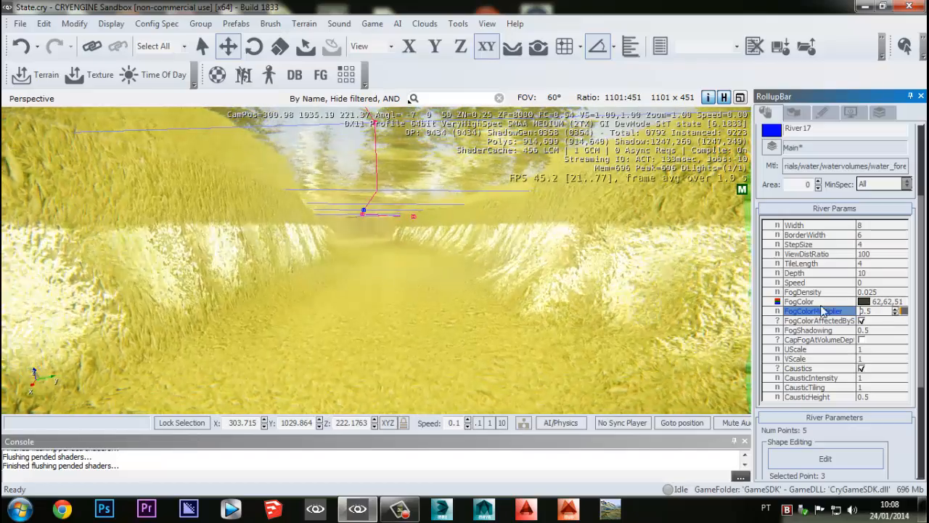
pyautogui.moveTo(886, 313); pyautogui.dragTo(686, 317)
pyautogui.write('1')
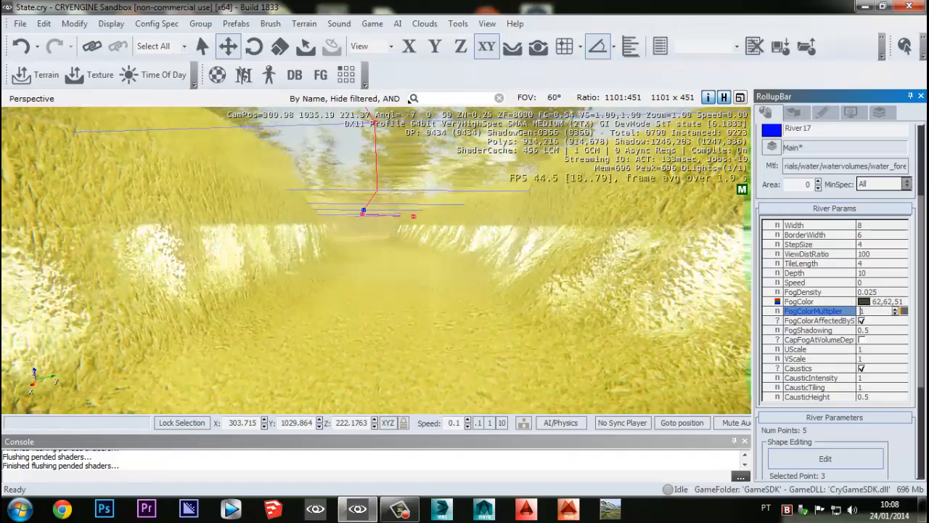
pyautogui.moveTo(649, 334); pyautogui.dragTo(602, 334, button='right')
pyautogui.moveTo(456, 336); pyautogui.dragTo(463, 325, button='right')
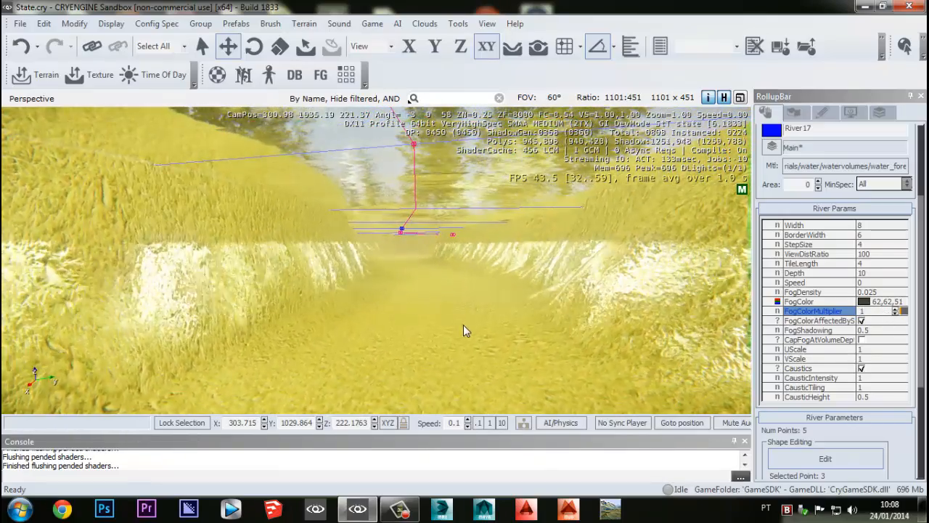
# - Compare the river from above with FogColorAffectedBySun off and on, leaving the option enabled
pyautogui.click(821, 321)
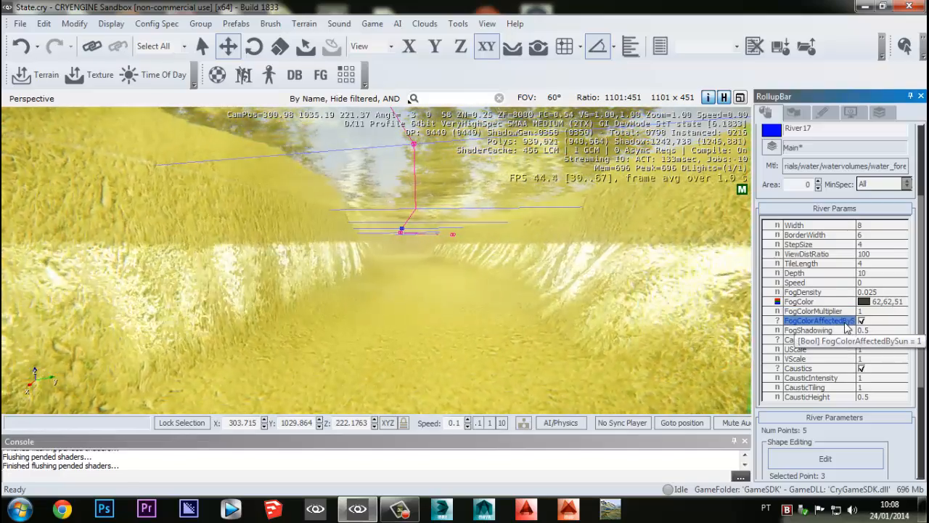
pyautogui.moveTo(579, 329); pyautogui.dragTo(582, 268, button='middle')
pyautogui.moveTo(463, 232); pyautogui.dragTo(454, 291, button='right')
pyautogui.scroll(-4, 454, 300)
pyautogui.moveTo(453, 292); pyautogui.dragTo(468, 276, button='middle')
pyautogui.moveTo(468, 276); pyautogui.dragTo(468, 285, button='right')
pyautogui.moveTo(452, 341); pyautogui.dragTo(458, 334, button='right')
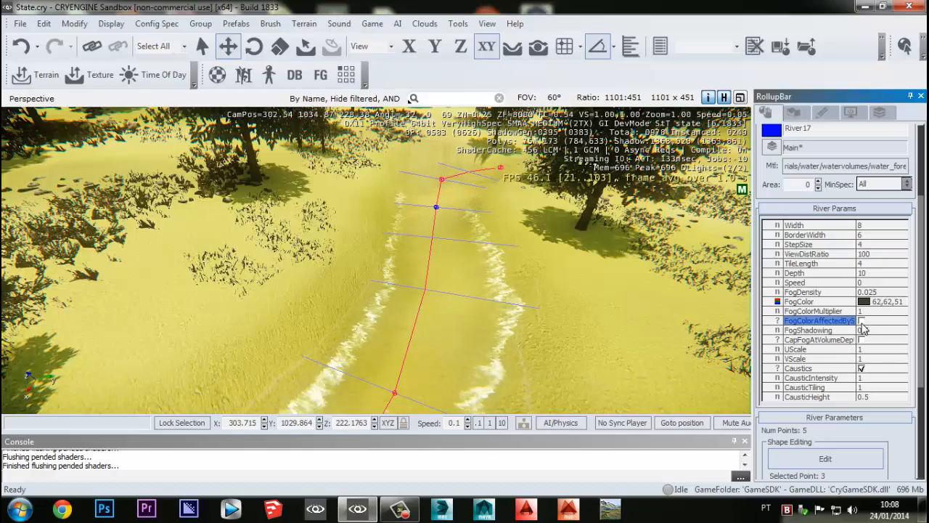
pyautogui.moveTo(565, 336); pyautogui.dragTo(566, 323, button='right')
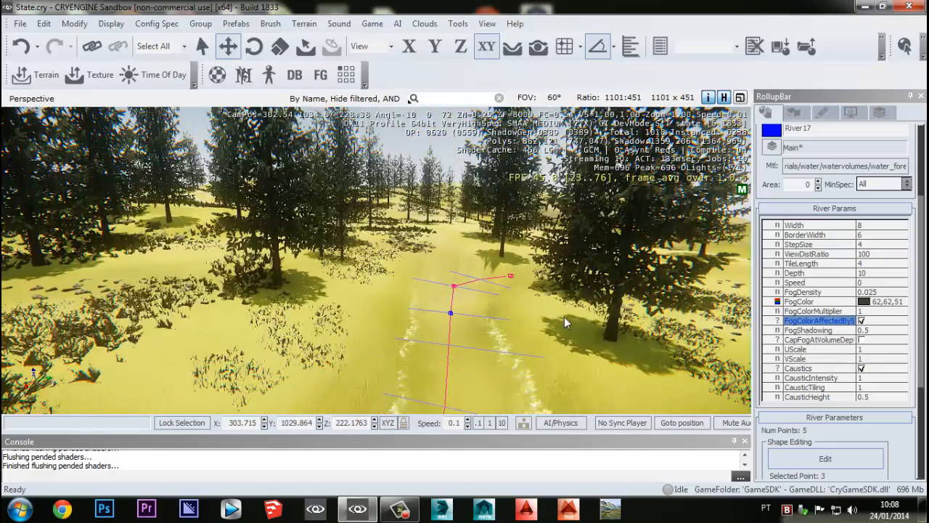
pyautogui.moveTo(566, 322)
pyautogui.mouseDown(button='middle')
pyautogui.moveTo(570, 307)
pyautogui.moveTo(568, 317)
pyautogui.mouseUp(button='middle')
pyautogui.moveTo(568, 317); pyautogui.dragTo(567, 313, button='right')
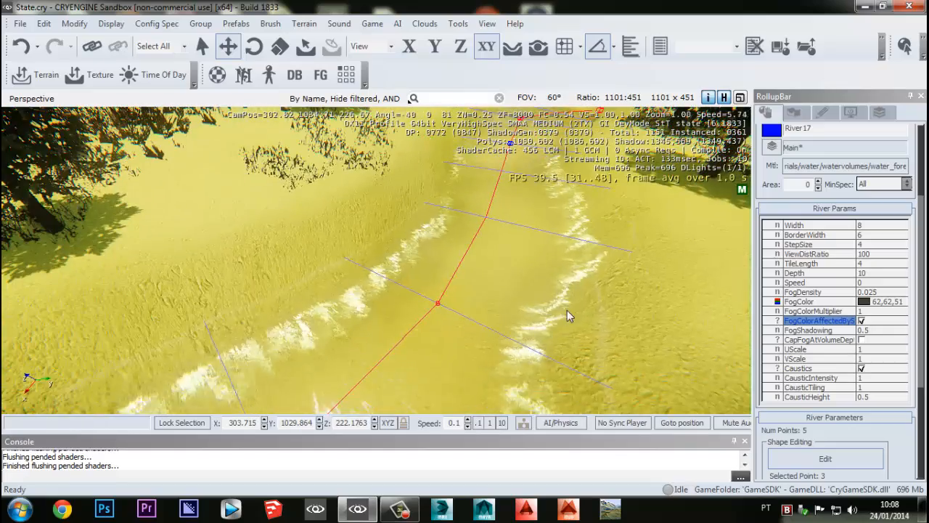
# - Try FogDensity values of 0.01 and 0.1 on the river, comparing the water with FogColorAffectedBySun toggled
pyautogui.click(883, 292)
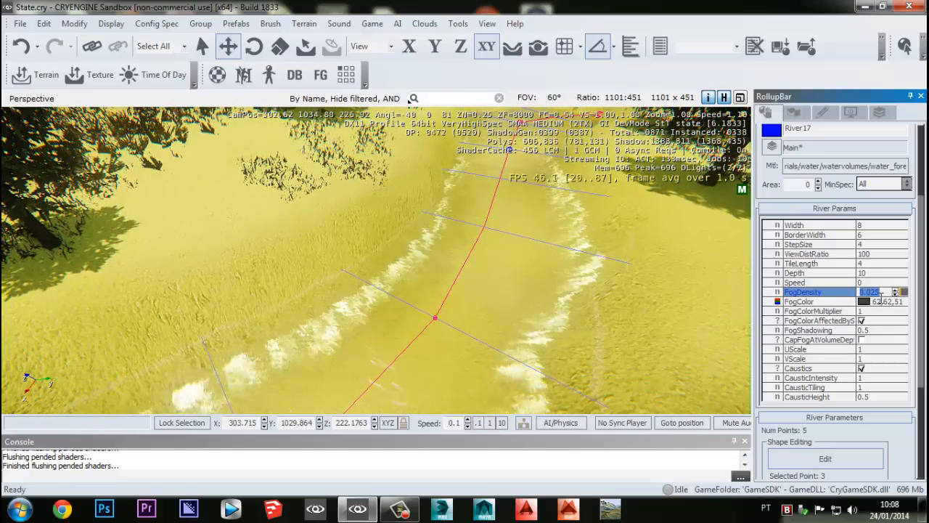
pyautogui.write('1')
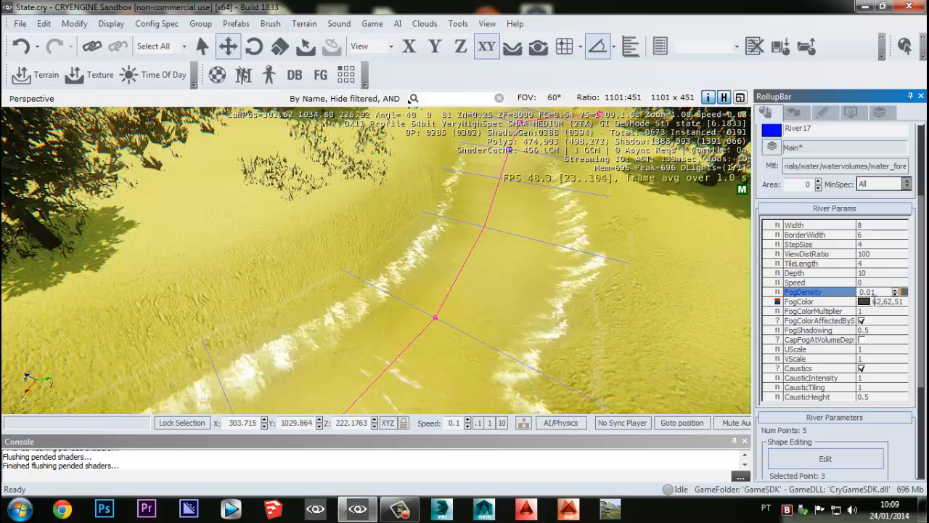
pyautogui.write('1')
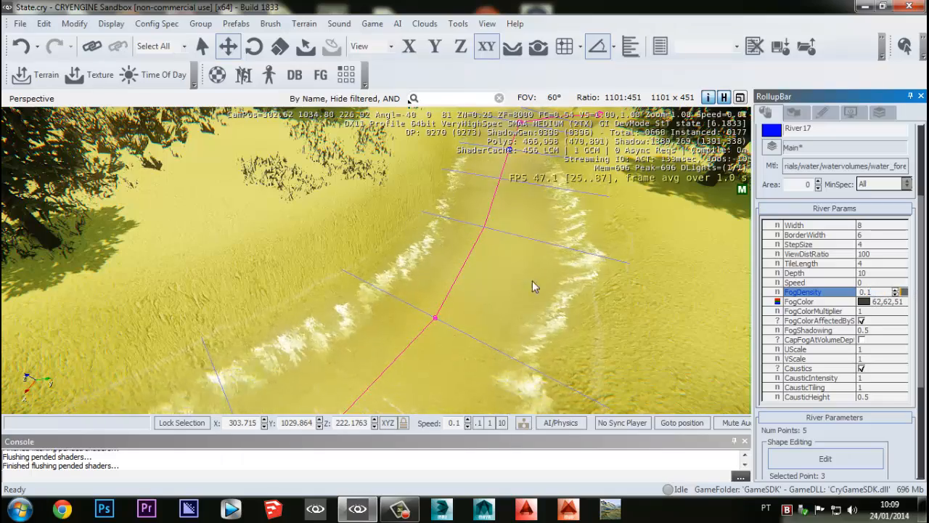
pyautogui.moveTo(532, 280); pyautogui.dragTo(531, 281, button='middle')
pyautogui.scroll(-5, 531, 281)
pyautogui.scroll(2, 626, 321)
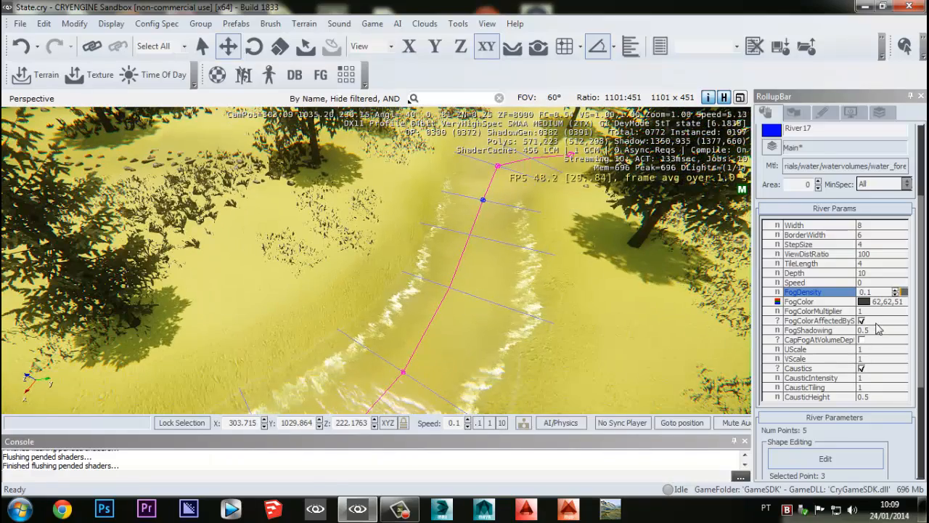
pyautogui.click(862, 321)
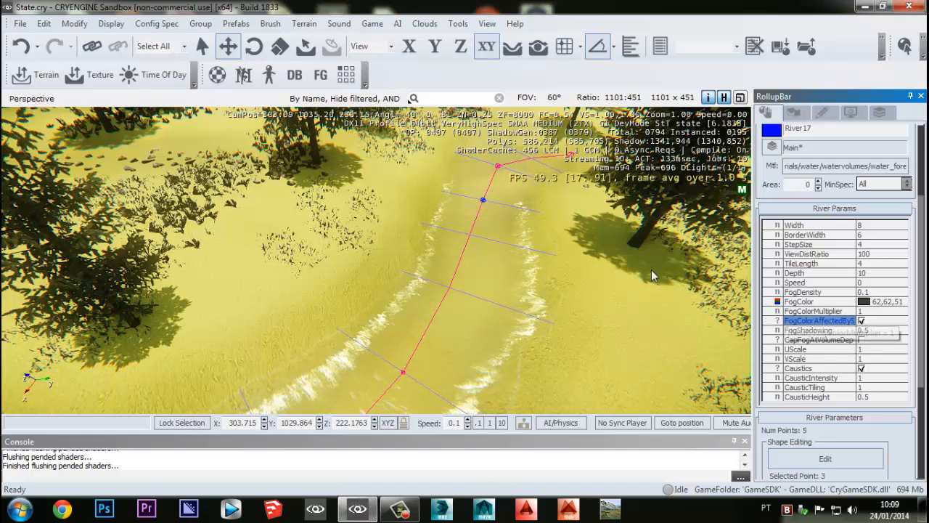
# - Set the river's FogDensity to 0.075, then check it from underwater along with the FogColorAffectedBySun and FogShadowing parameters
pyautogui.click(881, 293)
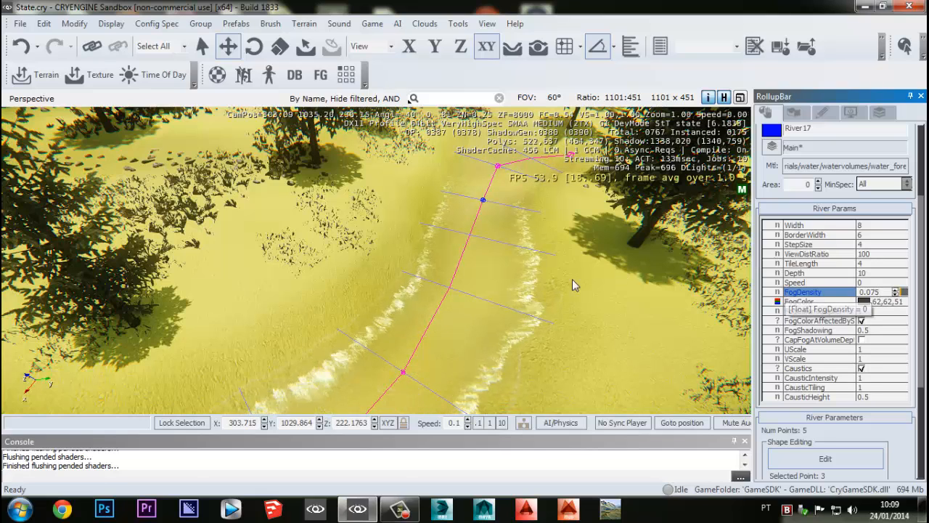
pyautogui.moveTo(573, 285); pyautogui.dragTo(695, 153, button='middle')
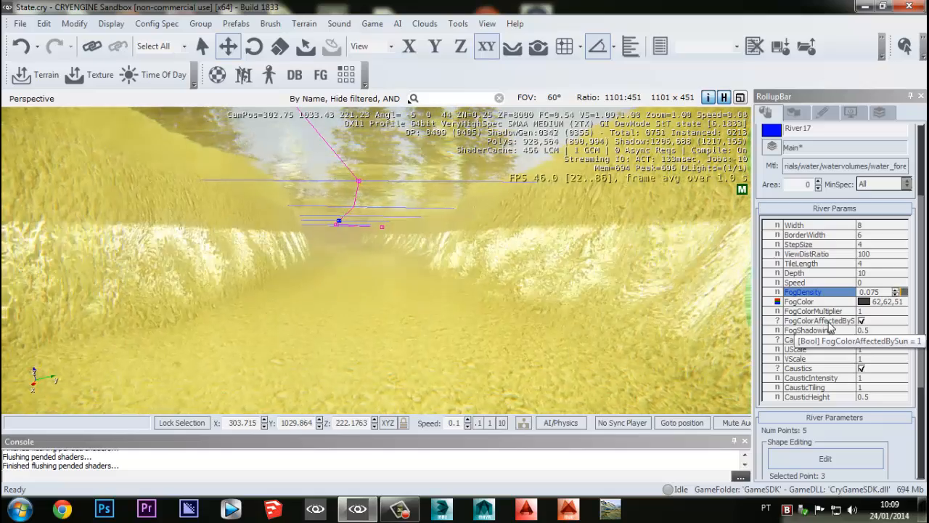
pyautogui.click(829, 321)
pyautogui.click(833, 331)
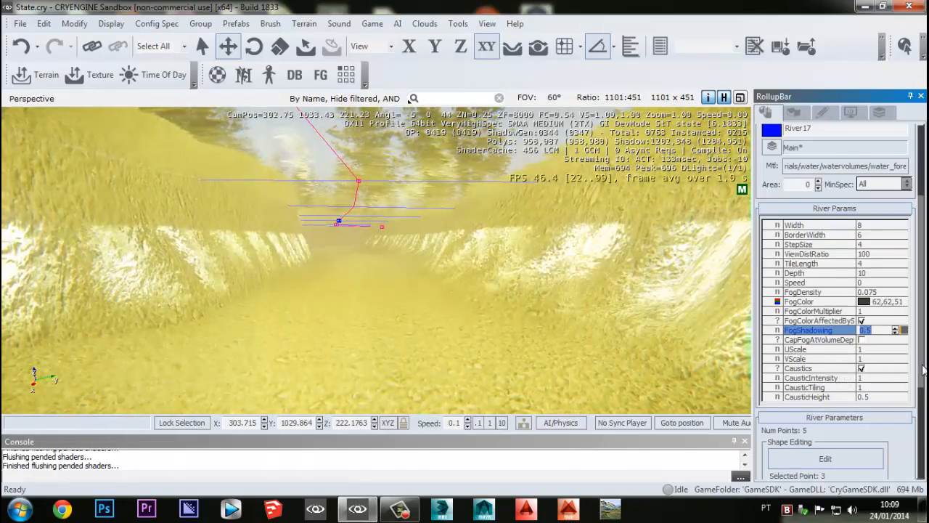
pyautogui.scroll(-1, 923, 370)
# - Compare the riverbed with and without Caustics, then leave Caustics off and check the river from above the water
pyautogui.click(821, 338)
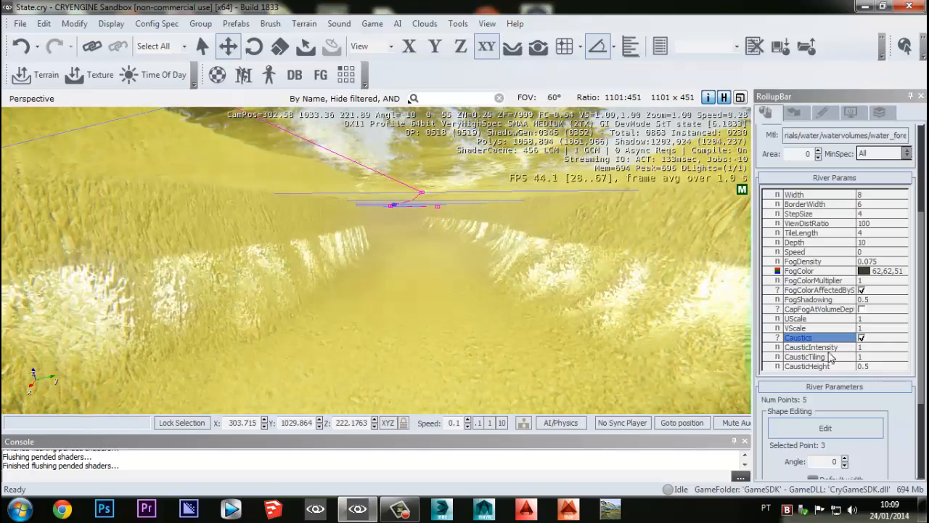
pyautogui.click(862, 339)
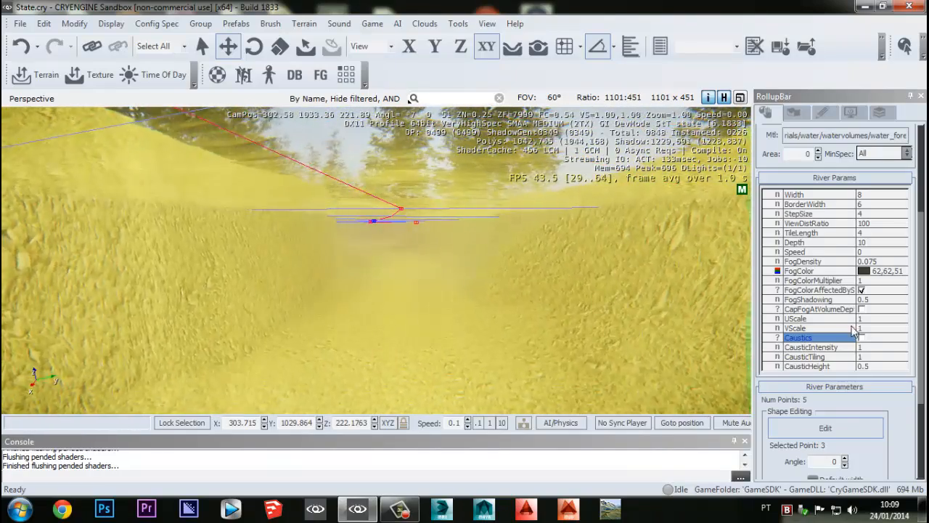
pyautogui.click(862, 339)
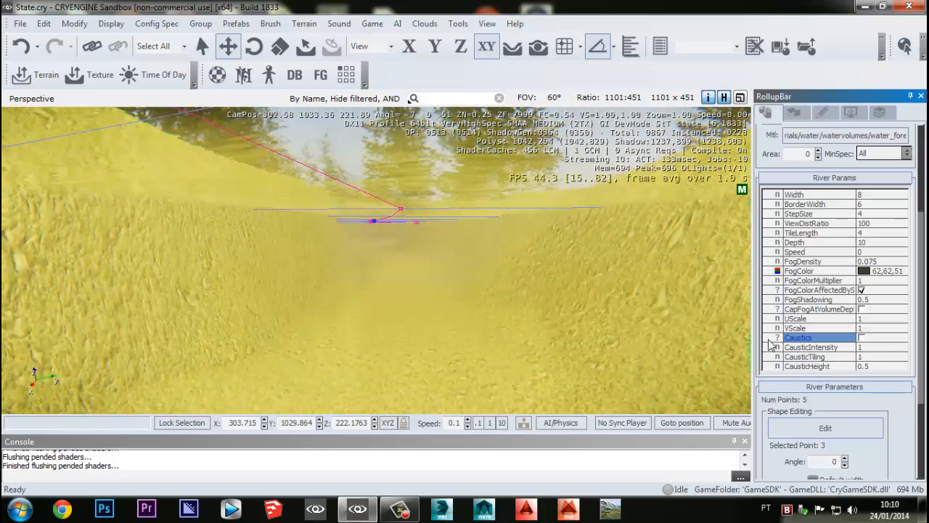
pyautogui.click(819, 356)
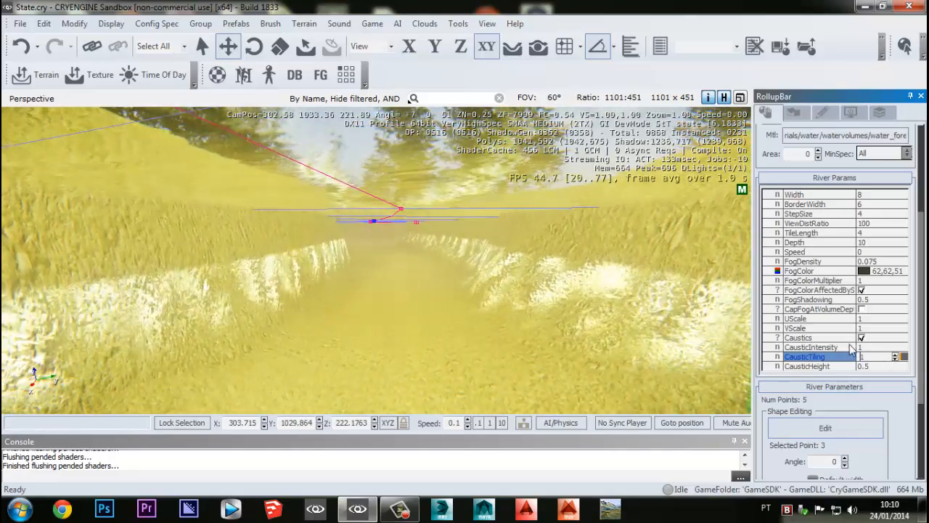
pyautogui.click(826, 348)
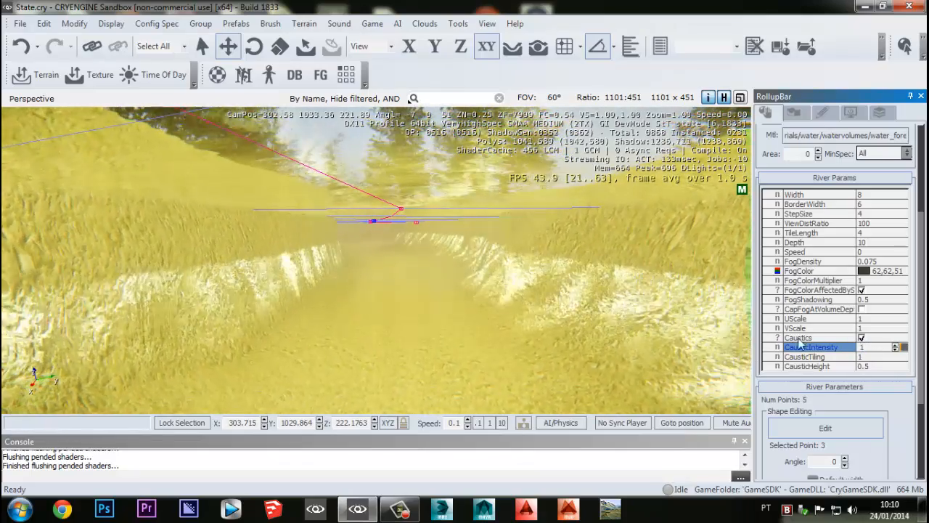
pyautogui.click(862, 338)
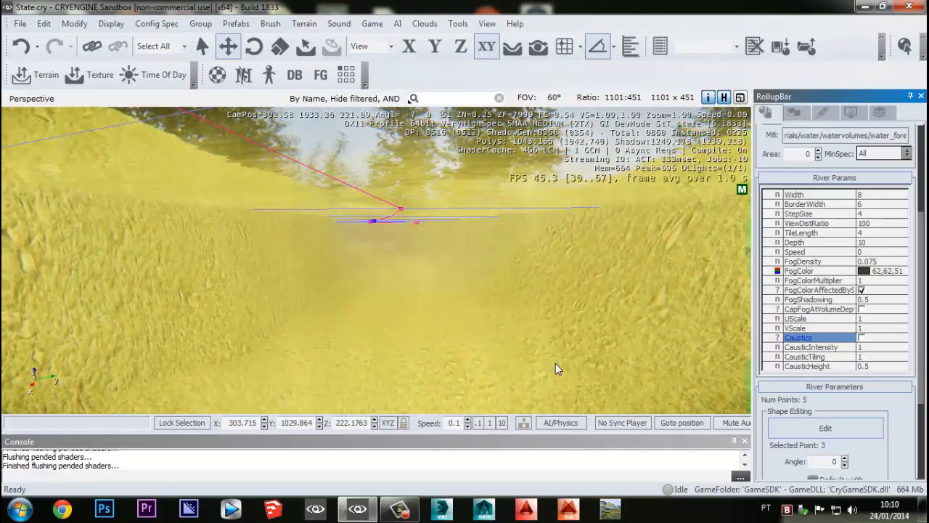
pyautogui.moveTo(514, 181); pyautogui.dragTo(435, 263, button='right')
pyautogui.press('s')
pyautogui.press('w')
pyautogui.moveTo(436, 263)
pyautogui.mouseDown(button='middle')
pyautogui.moveTo(435, 294)
pyautogui.moveTo(431, 280)
pyautogui.mouseUp(button='middle')
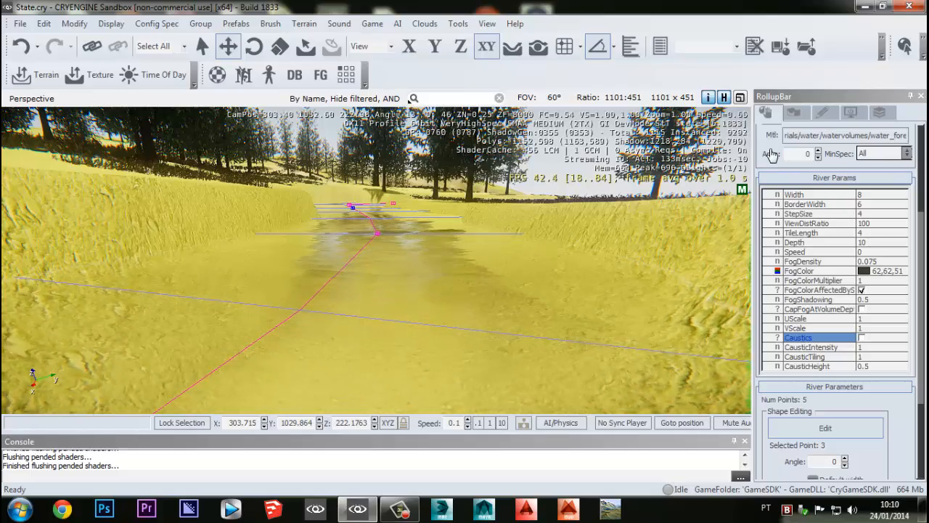
# - Open the river's assigned water_forest_a material in the Material Editor and bring the whole editor window into view
pyautogui.moveTo(772, 154); pyautogui.dragTo(772, 341)
pyautogui.click(770, 278)
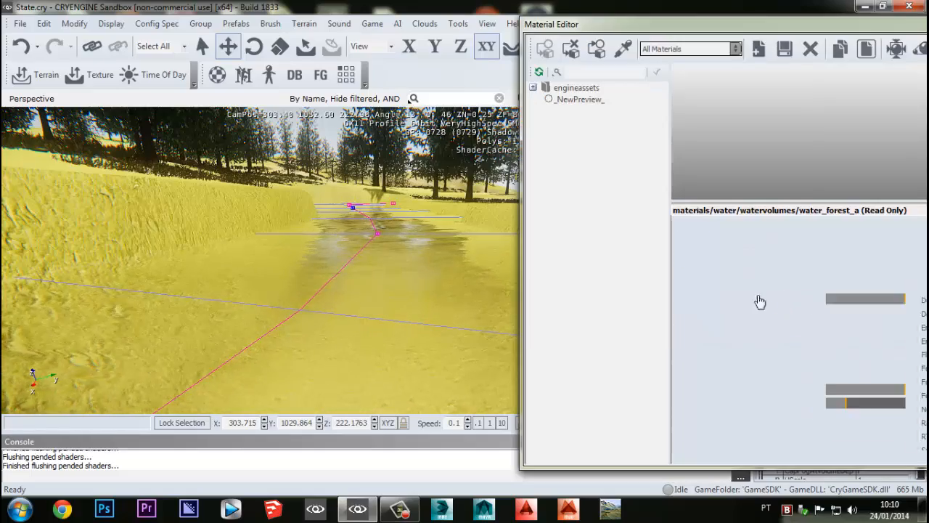
pyautogui.moveTo(697, 31); pyautogui.dragTo(244, 33)
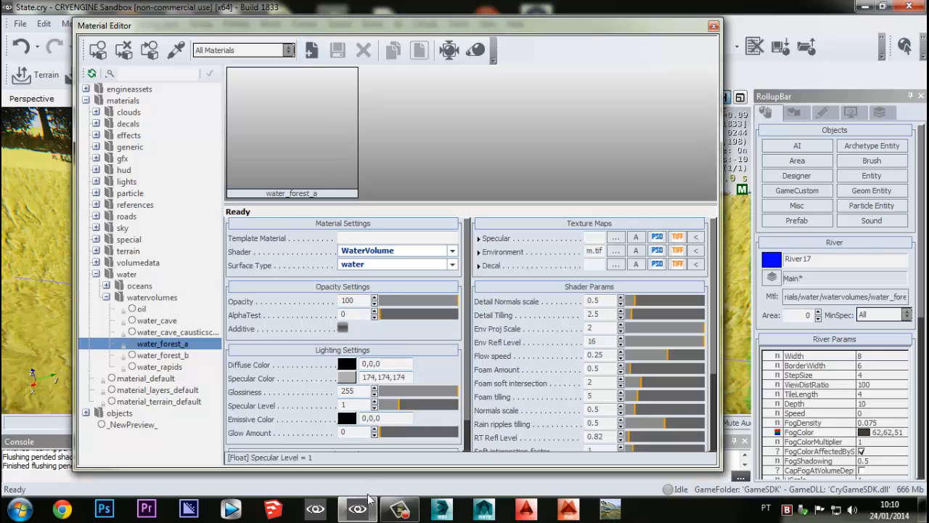
pyautogui.click(399, 511)
pyautogui.click(399, 510)
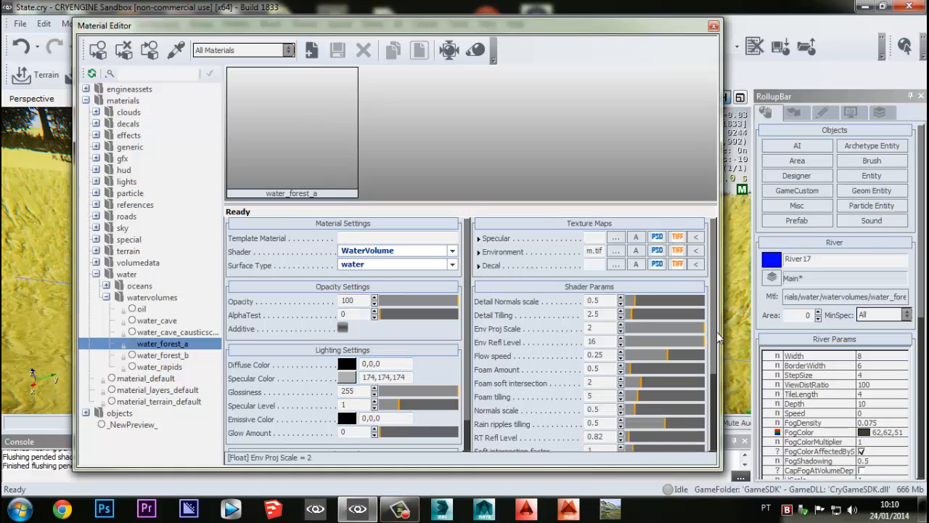
# - Review the Shader Params of water_forest_a and expand its Shader Generation Params
pyautogui.moveTo(718, 338); pyautogui.dragTo(714, 371)
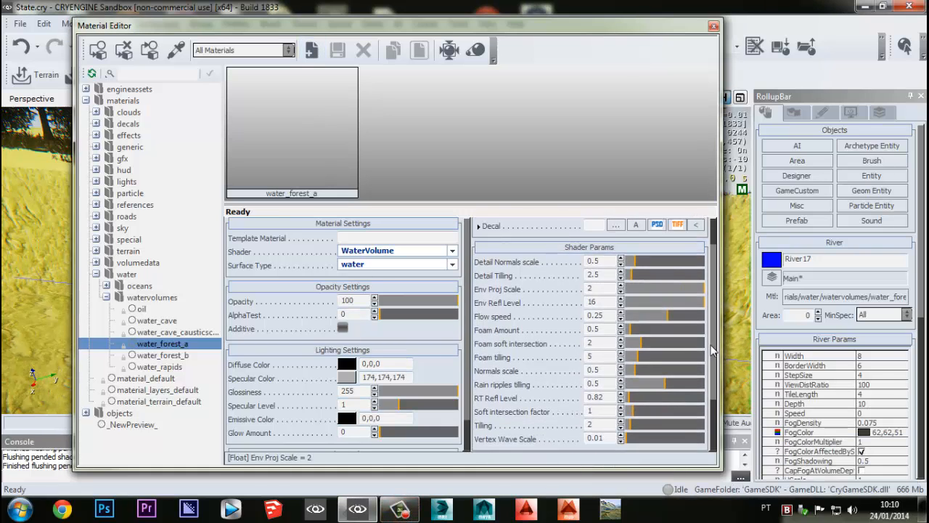
pyautogui.scroll(2, 599, 291)
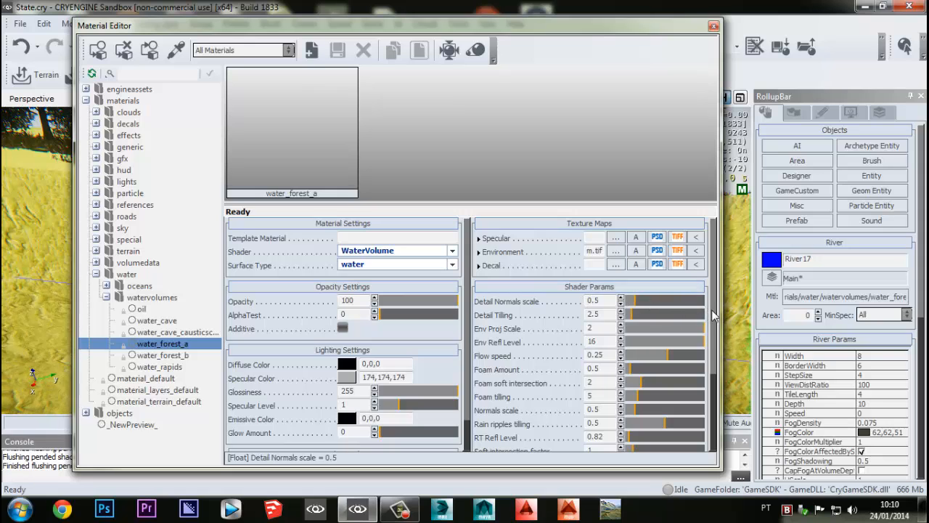
pyautogui.moveTo(712, 310); pyautogui.dragTo(706, 409)
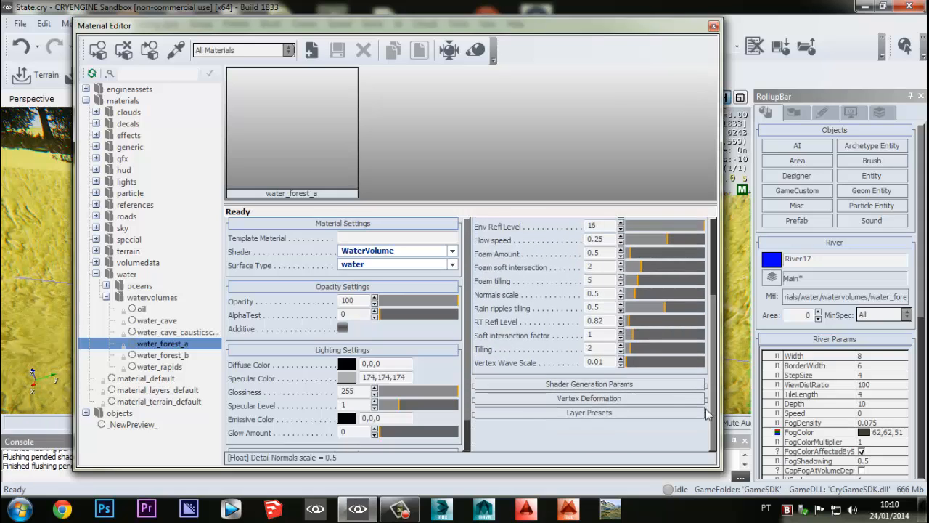
pyautogui.click(584, 385)
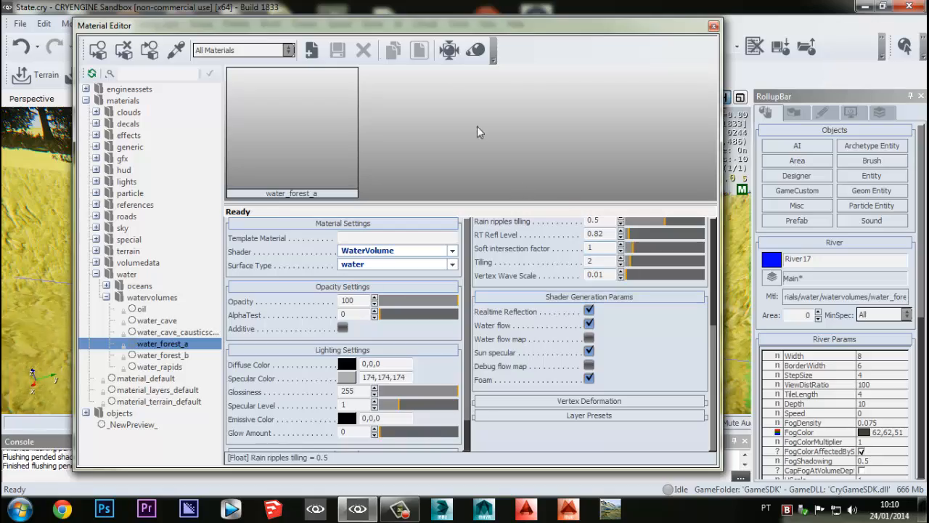
# - Move the Material Editor aside to uncover the viewport and inspect the river's water surface up close
pyautogui.moveTo(309, 27); pyautogui.dragTo(881, 78)
pyautogui.moveTo(438, 288); pyautogui.dragTo(389, 305, button='right')
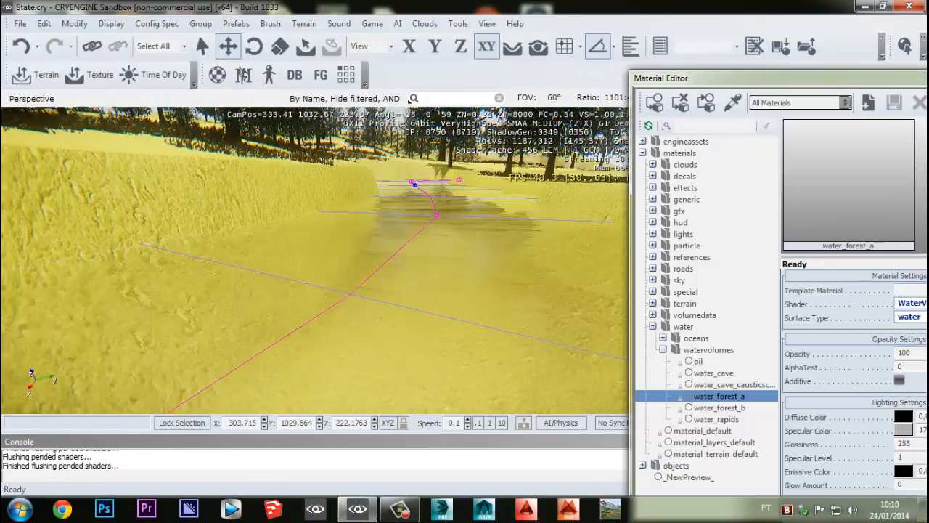
pyautogui.moveTo(388, 305)
pyautogui.mouseDown(button='middle')
pyautogui.moveTo(382, 356)
pyautogui.moveTo(384, 305)
pyautogui.mouseUp(button='middle')
pyautogui.moveTo(385, 305); pyautogui.dragTo(287, 395, button='right')
pyautogui.moveTo(465, 248); pyautogui.dragTo(464, 253, button='right')
pyautogui.press('s')
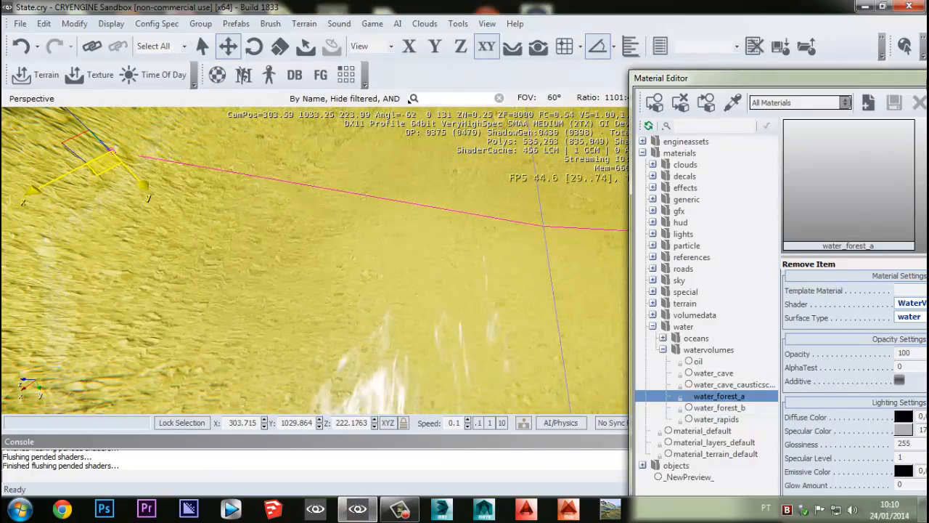
# - Move the Material Editor clear of the river view and compare the water with Realtime Reflection off and on, leaving it enabled
pyautogui.moveTo(876, 79); pyautogui.dragTo(428, 84)
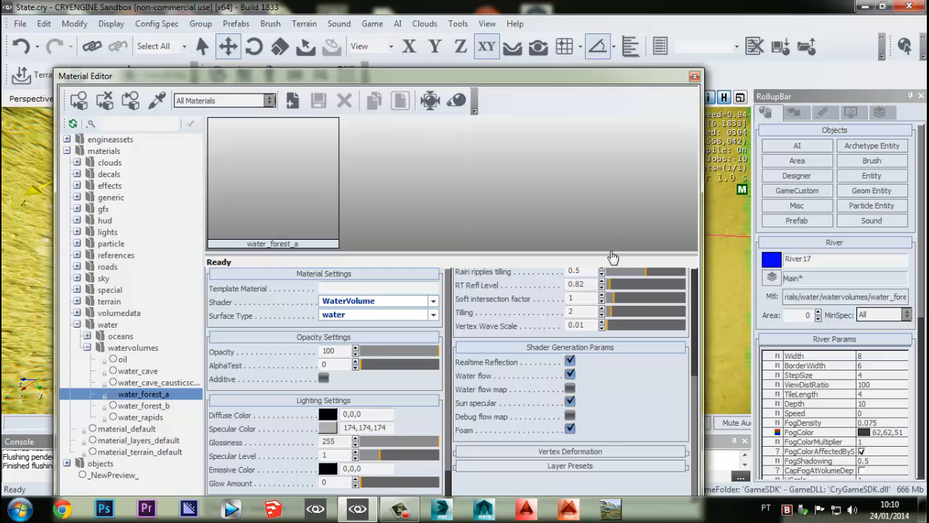
pyautogui.moveTo(548, 76); pyautogui.dragTo(148, 24)
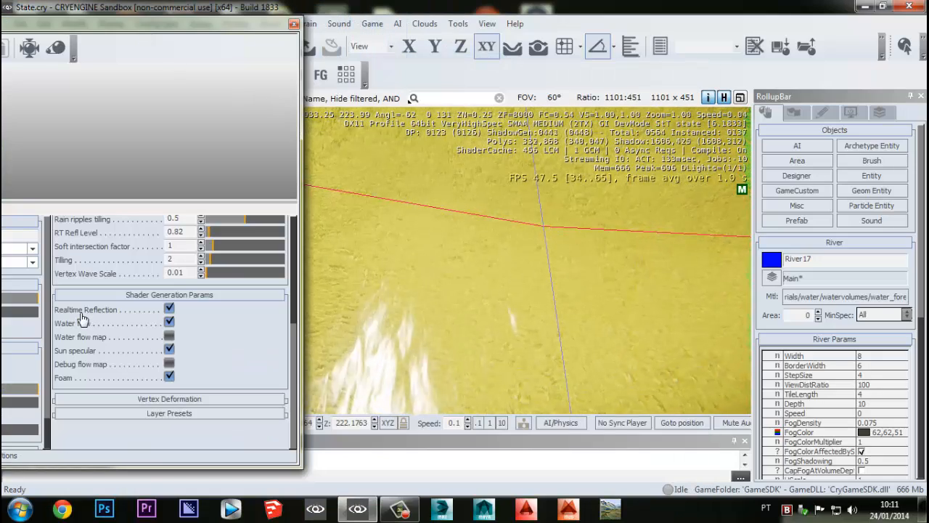
pyautogui.click(169, 311)
pyautogui.moveTo(464, 360); pyautogui.dragTo(517, 342, button='right')
pyautogui.press('s')
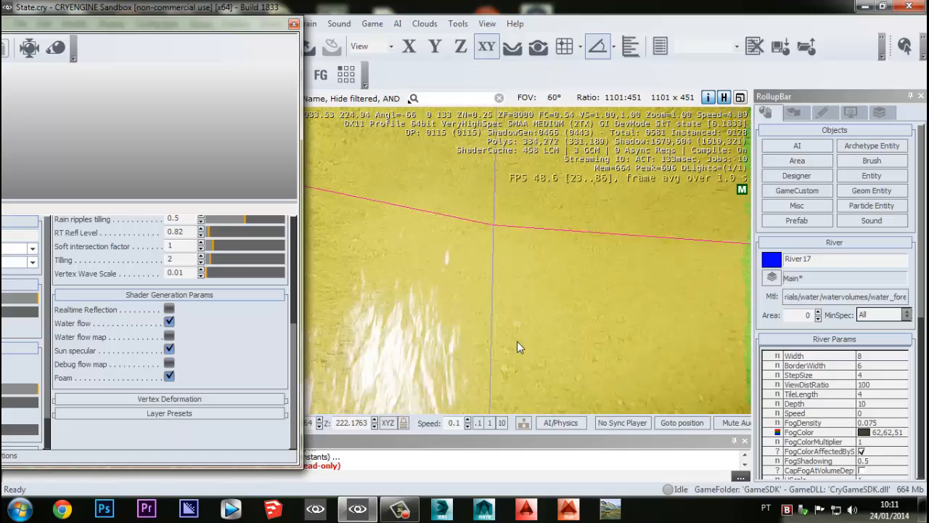
pyautogui.click(170, 309)
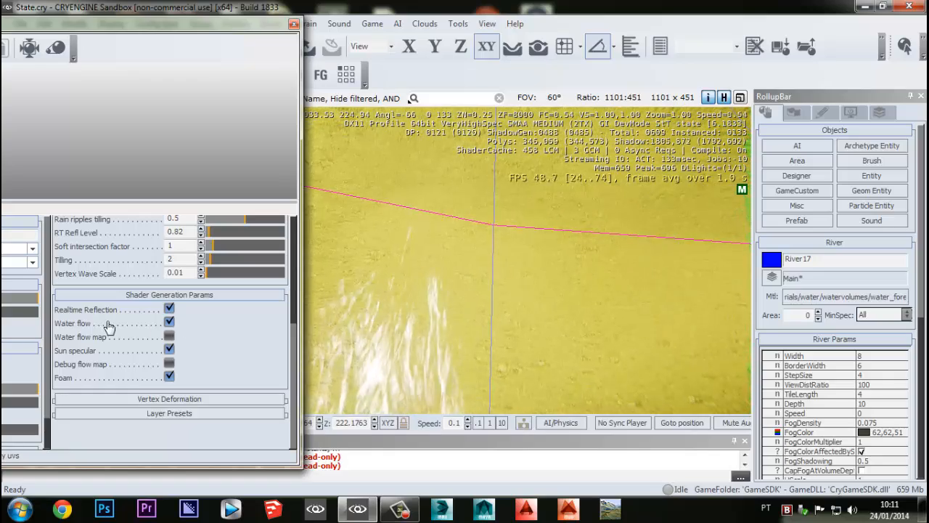
# - Compare the water's movement with Water flow switched off and on, leaving Water flow enabled
pyautogui.click(169, 323)
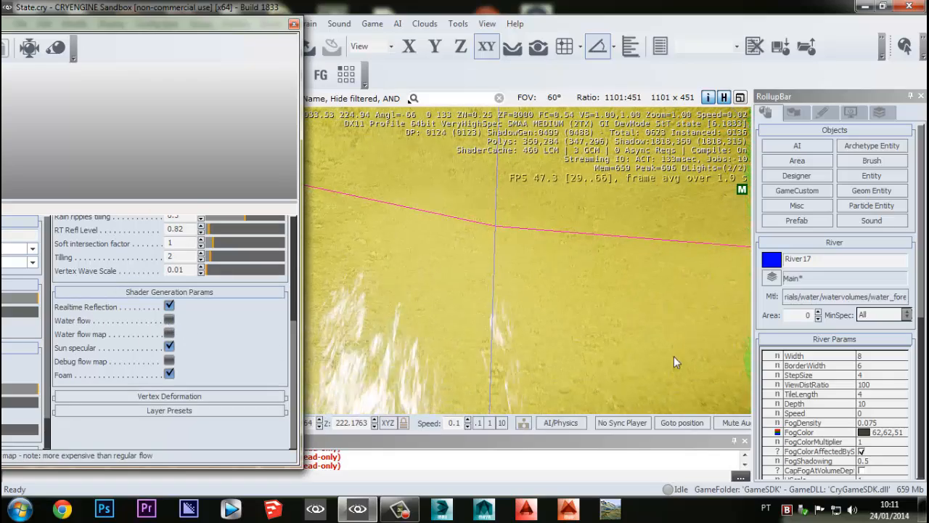
pyautogui.click(168, 320)
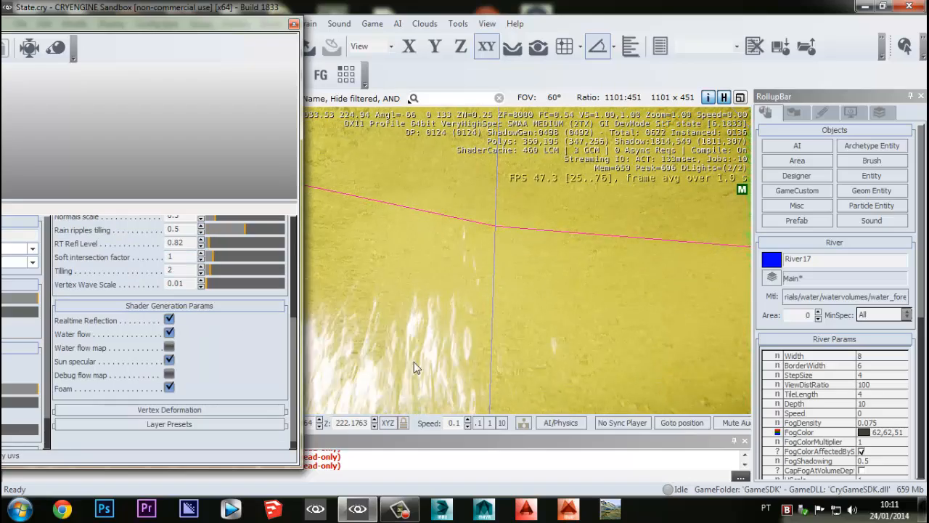
pyautogui.click(168, 335)
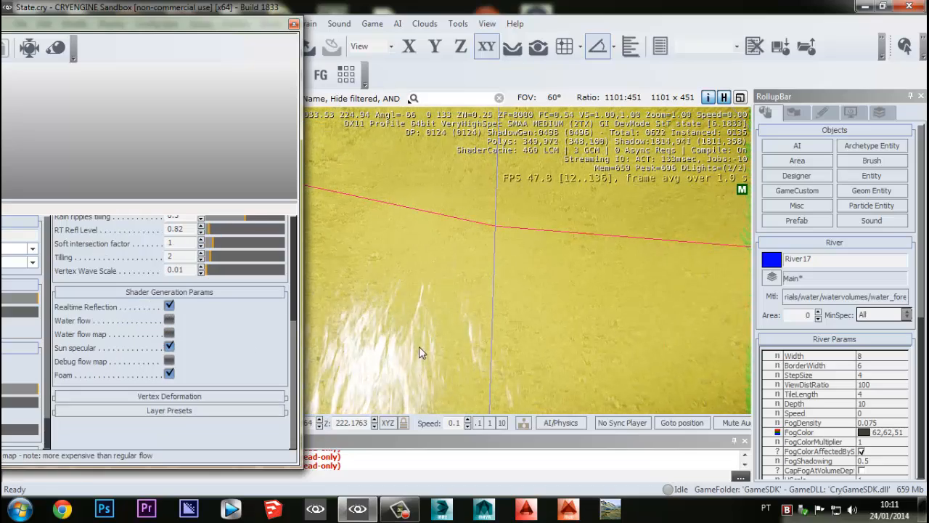
pyautogui.click(169, 321)
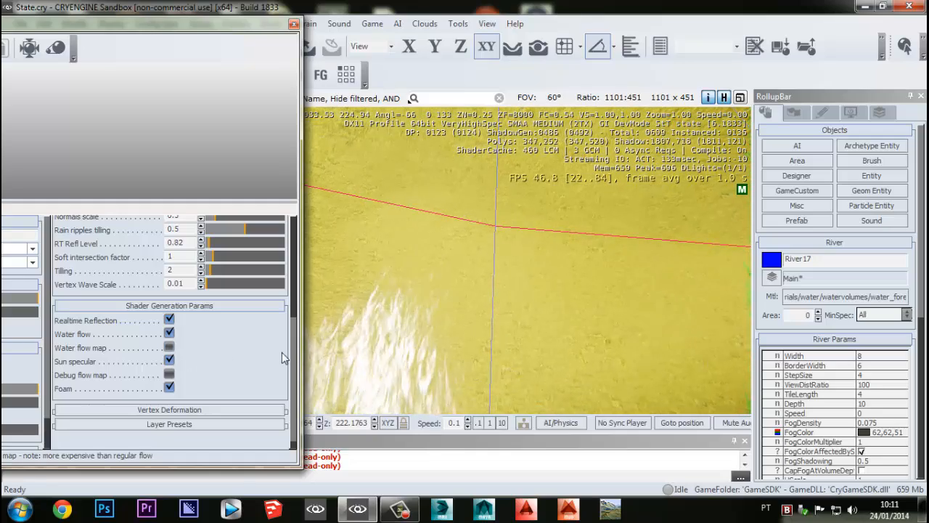
pyautogui.scroll(-1, 294, 360)
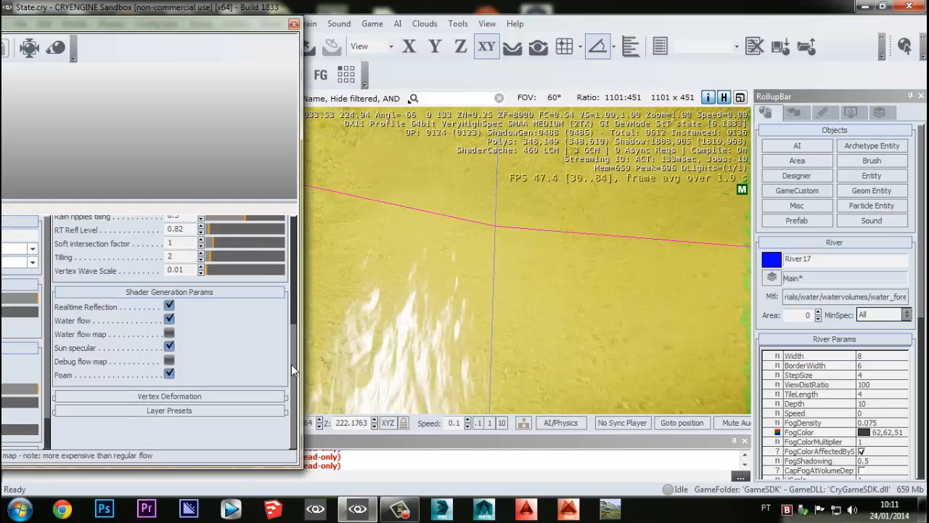
pyautogui.click(169, 320)
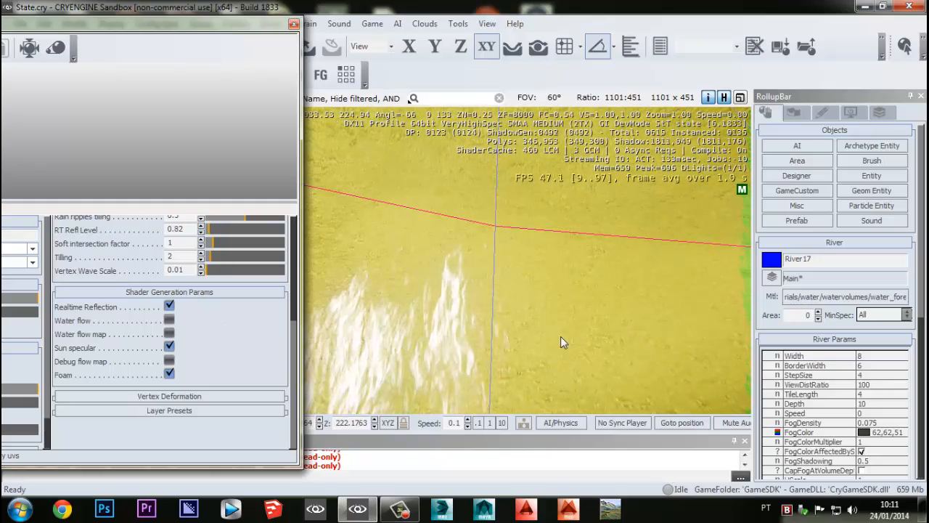
pyautogui.click(169, 320)
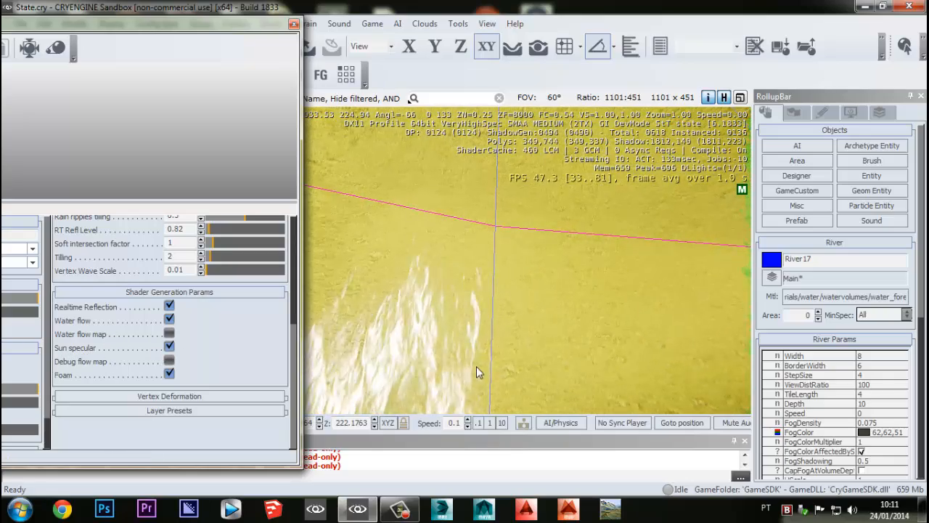
# - View the river surface from other angles and compare it with Sun specular off and on, leaving it enabled
pyautogui.moveTo(476, 366); pyautogui.dragTo(418, 342, button='right')
pyautogui.moveTo(489, 356); pyautogui.dragTo(490, 418, button='middle')
pyautogui.moveTo(510, 303); pyautogui.dragTo(502, 328, button='middle')
pyautogui.scroll(-3, 528, 263)
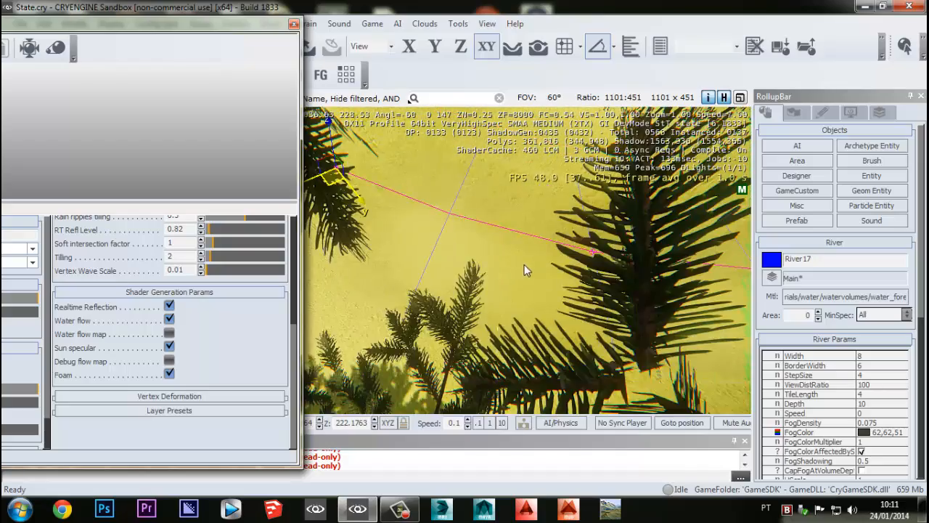
pyautogui.scroll(3, 524, 265)
pyautogui.moveTo(501, 283); pyautogui.dragTo(506, 253, button='middle')
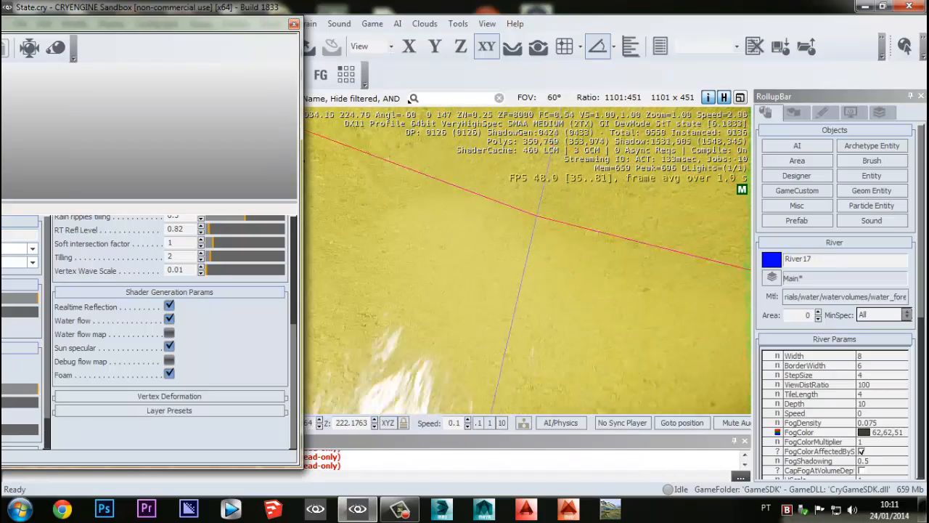
pyautogui.moveTo(501, 289); pyautogui.dragTo(489, 300, button='right')
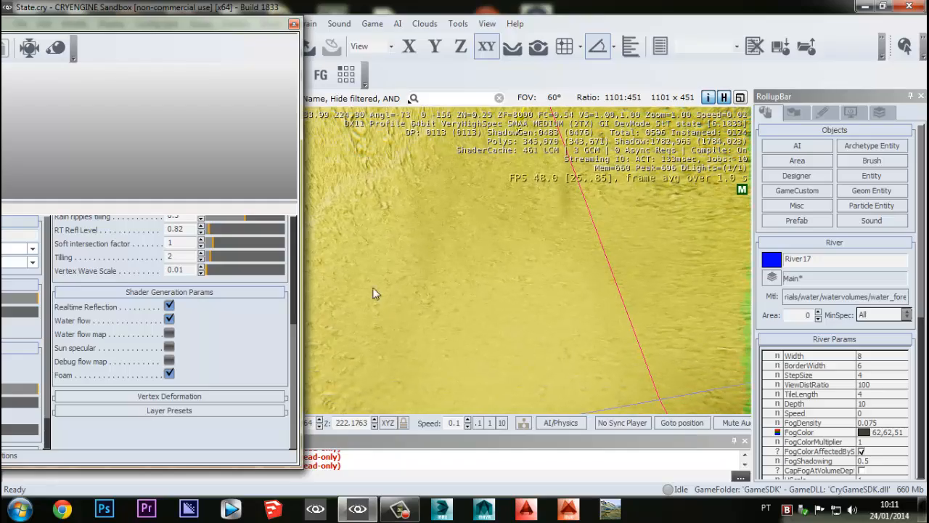
pyautogui.click(169, 348)
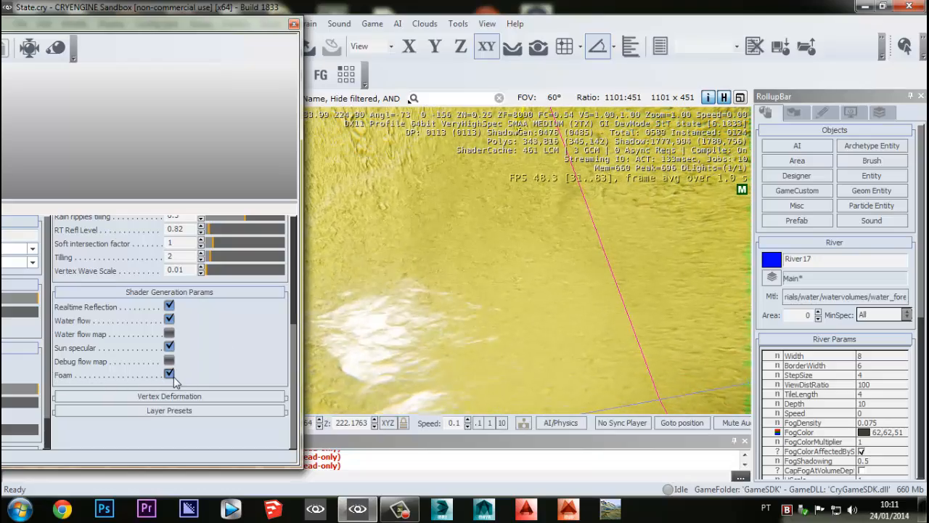
# - Set the Detail Normals scale of water_forest_a to 1 in its Shader Params
pyautogui.scroll(1, 180, 379)
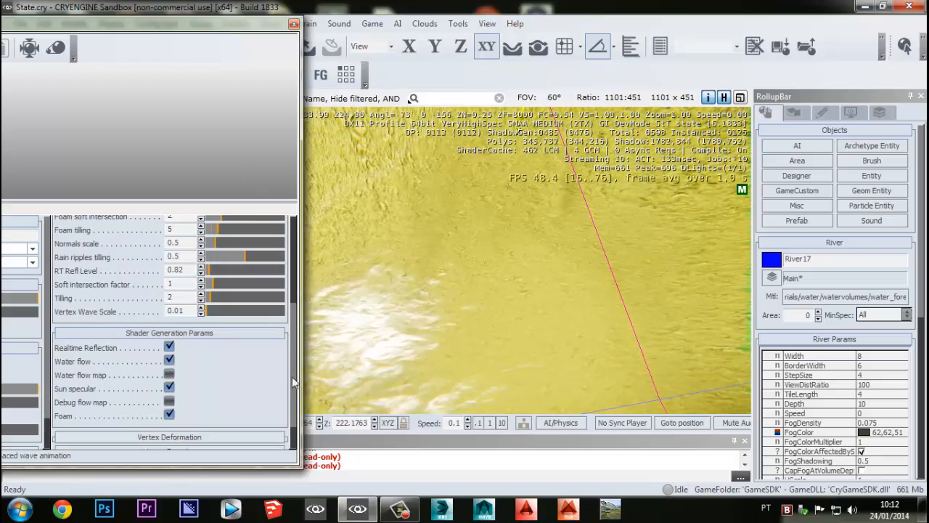
pyautogui.moveTo(292, 381); pyautogui.dragTo(292, 308)
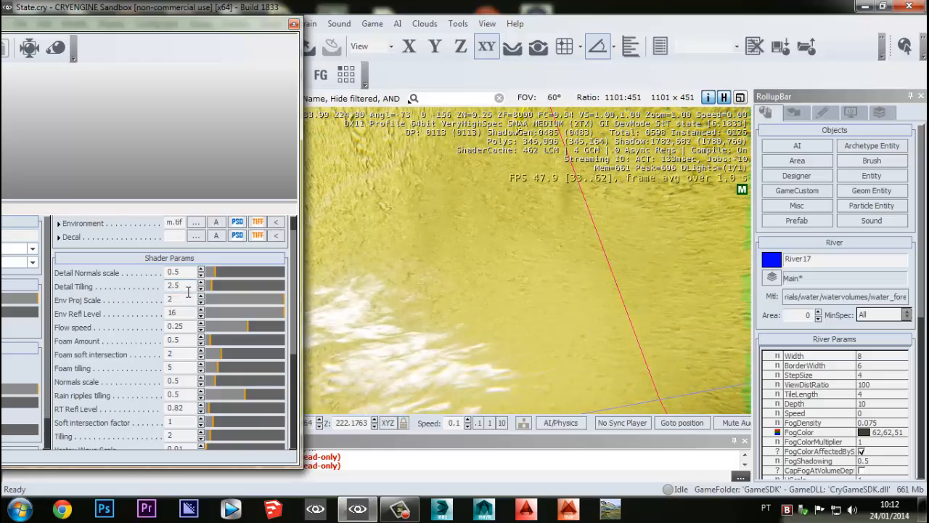
pyautogui.click(175, 273)
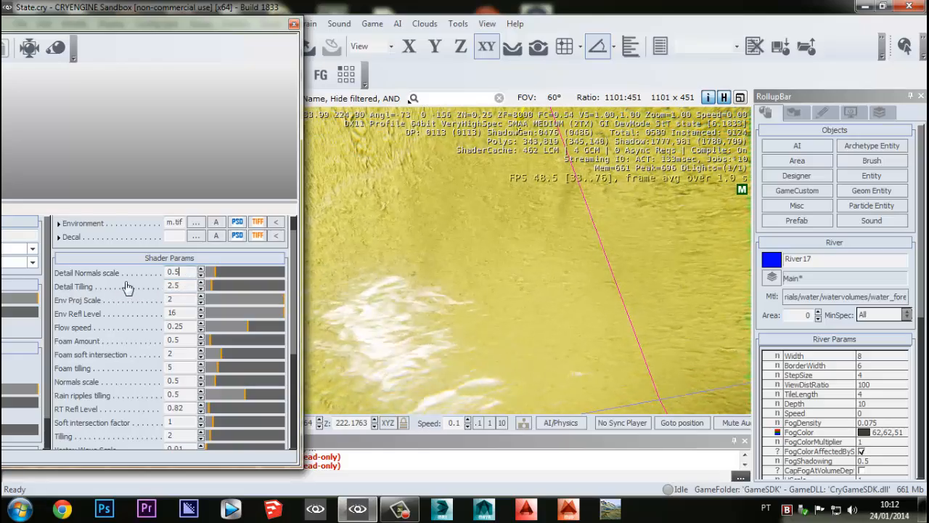
pyautogui.doubleClick(171, 277)
pyautogui.write('1')
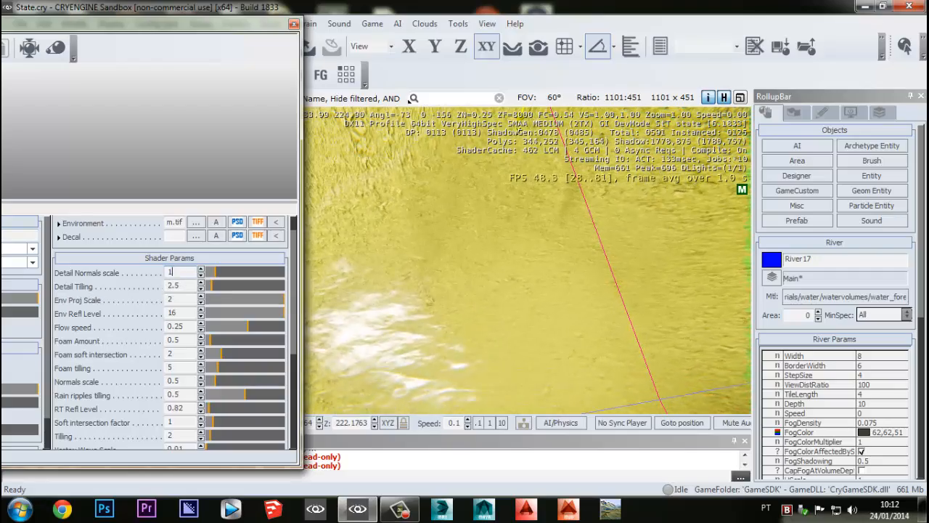
pyautogui.press('Return')
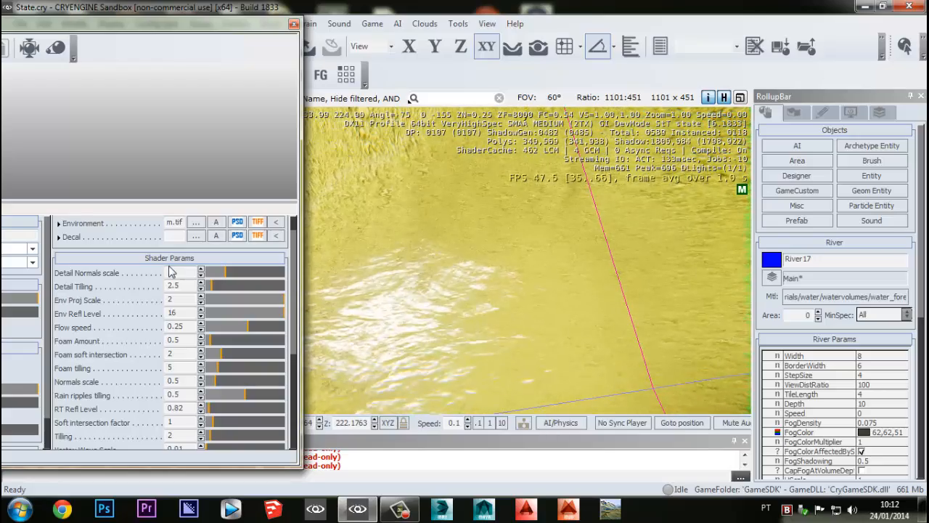
# - Try a Detail Normals scale of 4, inspect the ripples on the river, and return the value to 0.5
pyautogui.moveTo(186, 274); pyautogui.dragTo(35, 260)
pyautogui.write('4')
pyautogui.press('Return')
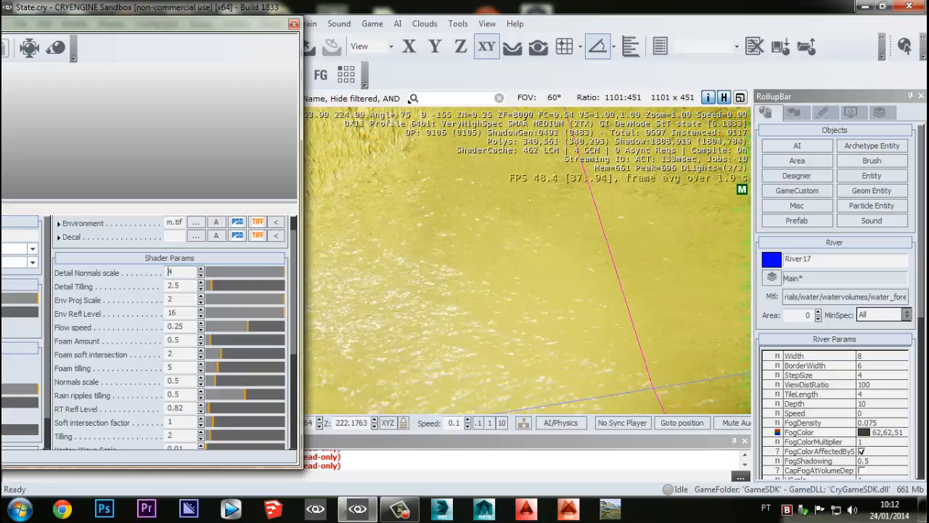
pyautogui.moveTo(463, 282); pyautogui.dragTo(454, 320, button='right')
pyautogui.moveTo(368, 305); pyautogui.dragTo(368, 293, button='right')
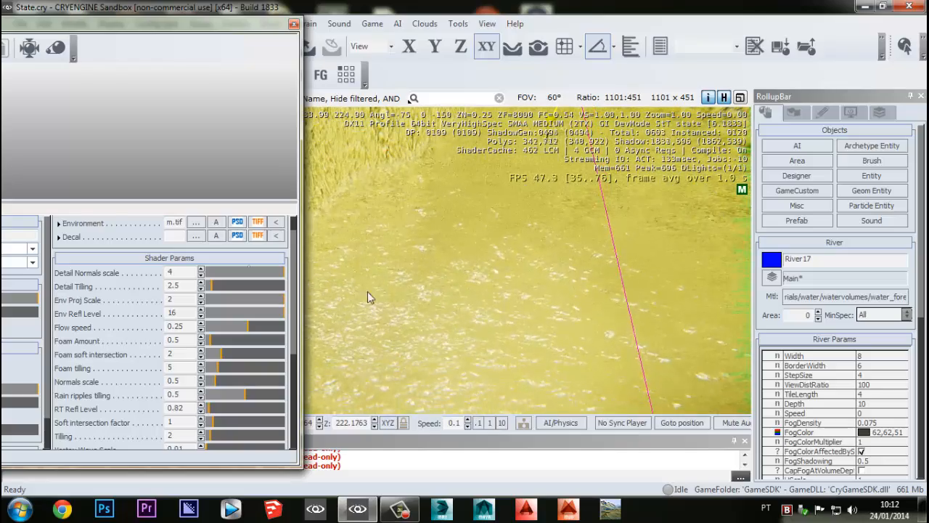
pyautogui.moveTo(189, 275); pyautogui.dragTo(6, 273)
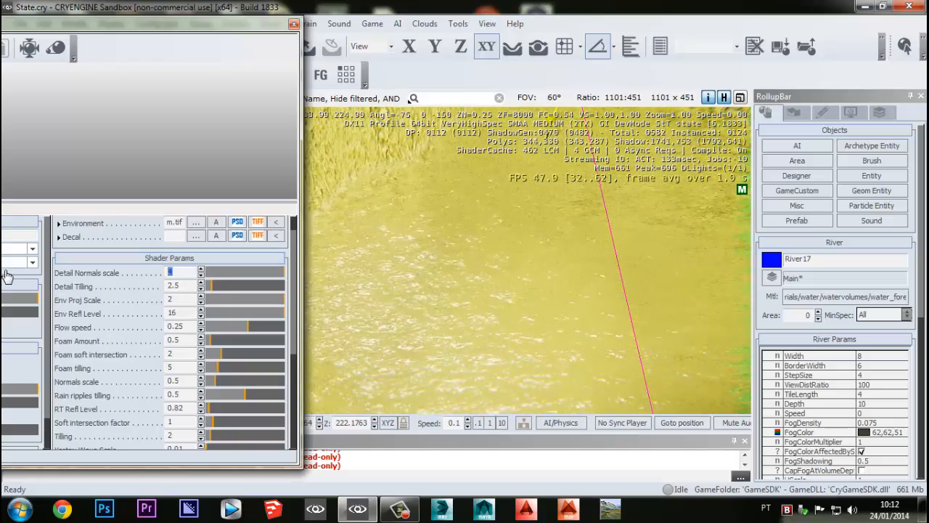
pyautogui.write('0.5')
# - Try Detail Tilling at 1 and 5, then restore it to 2.5
pyautogui.moveTo(180, 286); pyautogui.dragTo(27, 301)
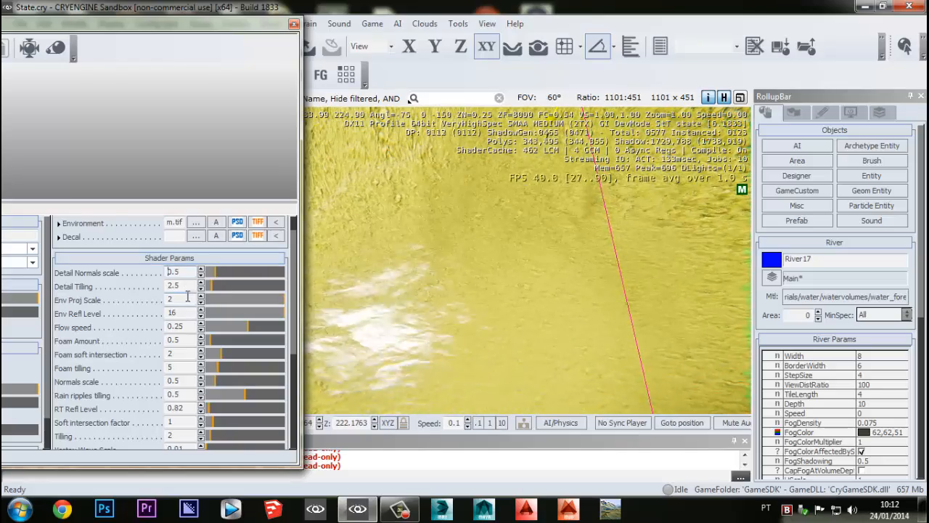
pyautogui.write('1')
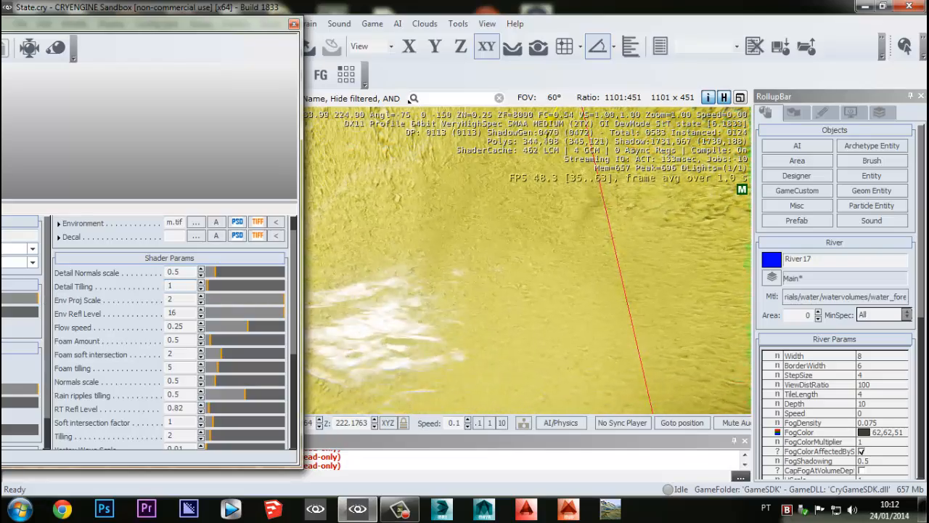
pyautogui.moveTo(179, 287); pyautogui.dragTo(74, 305)
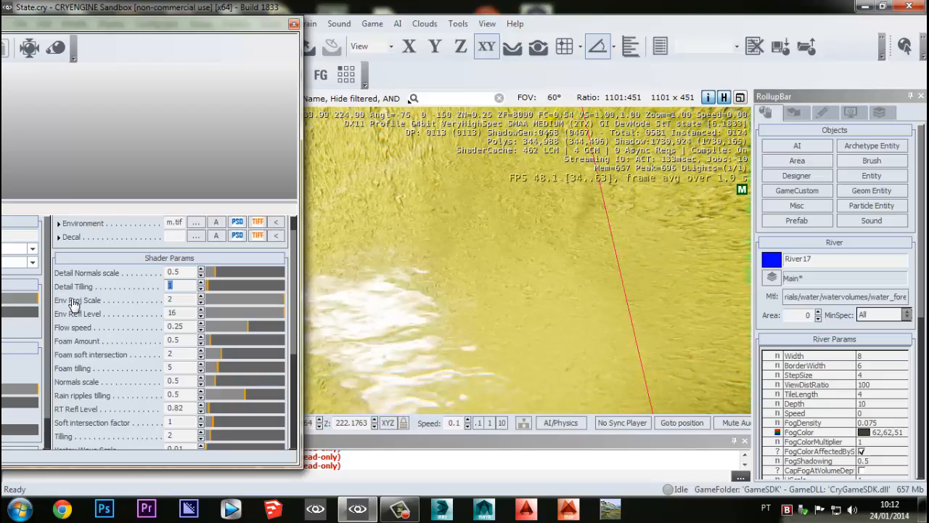
pyautogui.write('5')
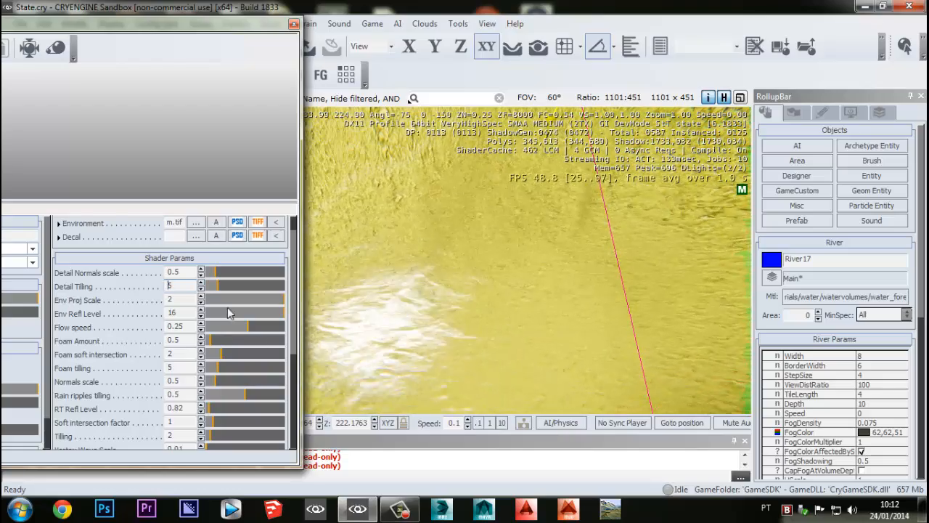
pyautogui.moveTo(180, 288); pyautogui.dragTo(32, 321)
pyautogui.write('2.5')
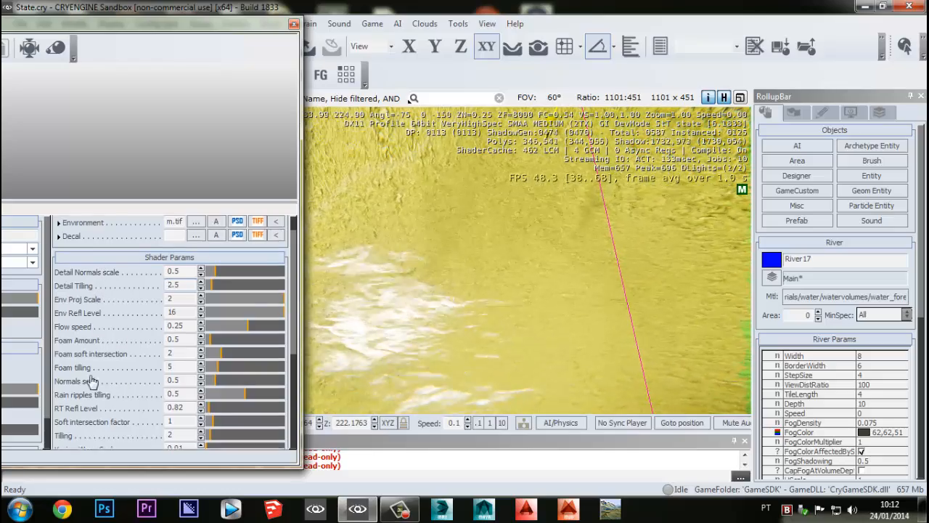
# - Close the Material Editor and look over the river surface from higher above the water
pyautogui.scroll(-2, 101, 373)
pyautogui.click(293, 26)
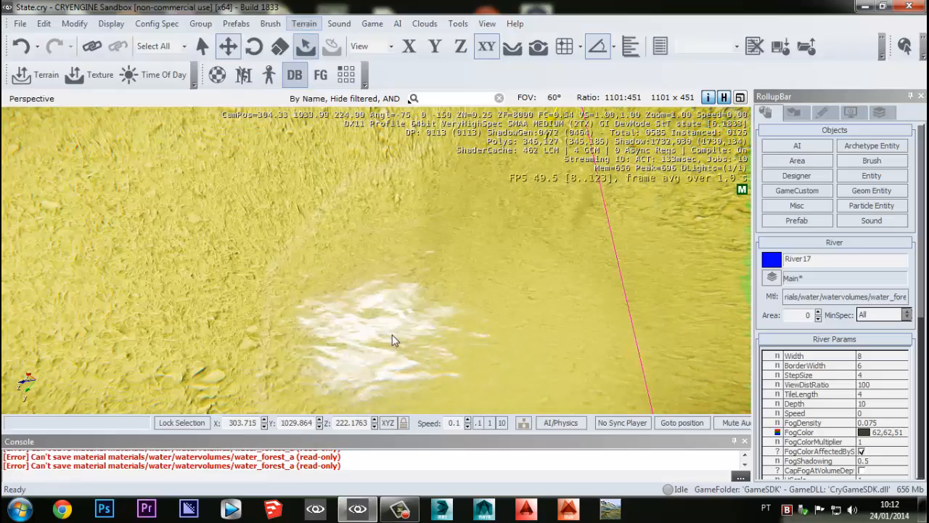
pyautogui.moveTo(392, 335); pyautogui.dragTo(410, 328, button='right')
pyautogui.scroll(-3, 410, 327)
pyautogui.moveTo(263, 337); pyautogui.dragTo(69, 325, button='right')
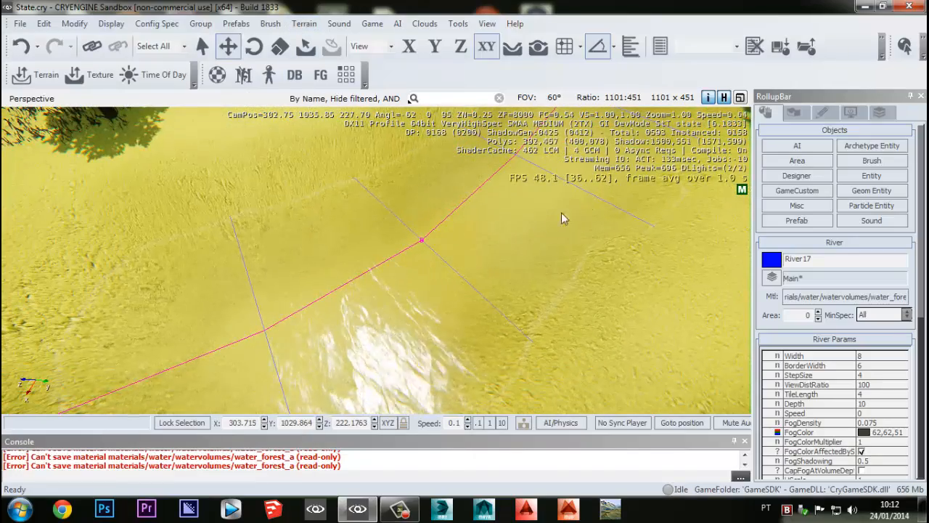
pyautogui.moveTo(561, 213); pyautogui.dragTo(478, 207, button='right')
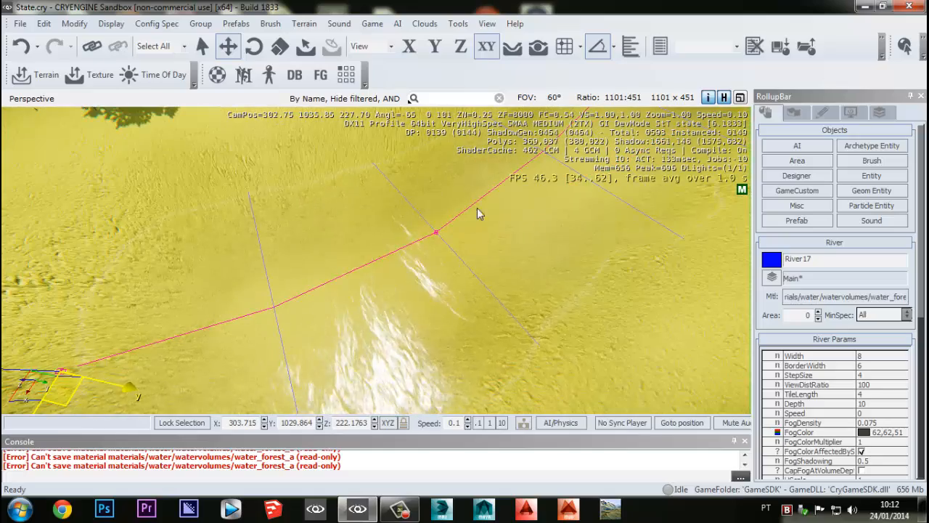
pyautogui.moveTo(477, 208); pyautogui.dragTo(440, 253, button='middle')
pyautogui.moveTo(440, 253); pyautogui.dragTo(610, 109, button='right')
pyautogui.moveTo(436, 319); pyautogui.dragTo(443, 345, button='right')
pyautogui.scroll(-4, 466, 296)
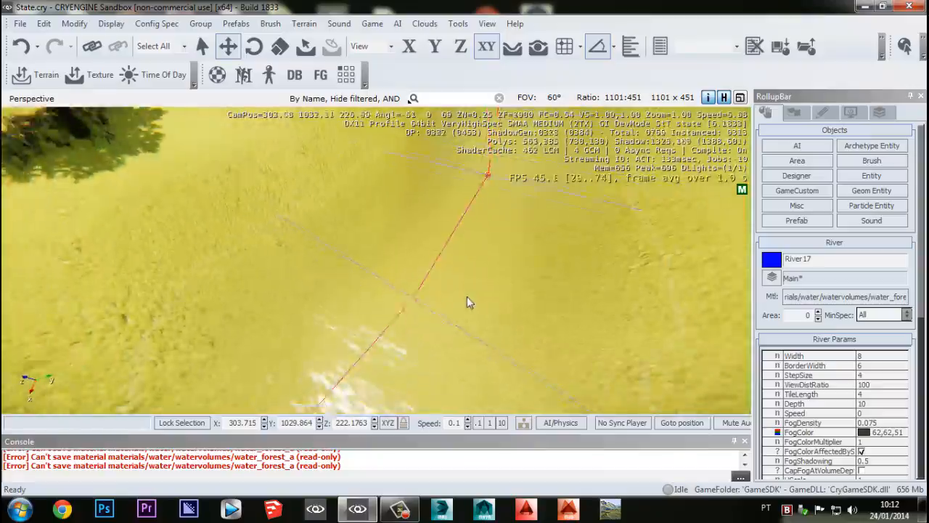
# - Fly along the river and examine its water surface, banks and path from several angles
pyautogui.moveTo(467, 296); pyautogui.dragTo(276, 218, button='right')
pyautogui.press('w')
pyautogui.moveTo(407, 240); pyautogui.dragTo(428, 385, button='right')
pyautogui.press('w')
pyautogui.press('w')
pyautogui.moveTo(469, 341); pyautogui.dragTo(515, 276, button='right')
pyautogui.press('w')
pyautogui.press('s')
pyautogui.press('w')
pyautogui.press('s')
pyautogui.moveTo(513, 348); pyautogui.dragTo(458, 314, button='right')
pyautogui.press('w')
pyautogui.press('s')
pyautogui.moveTo(458, 314); pyautogui.dragTo(510, 302, button='middle')
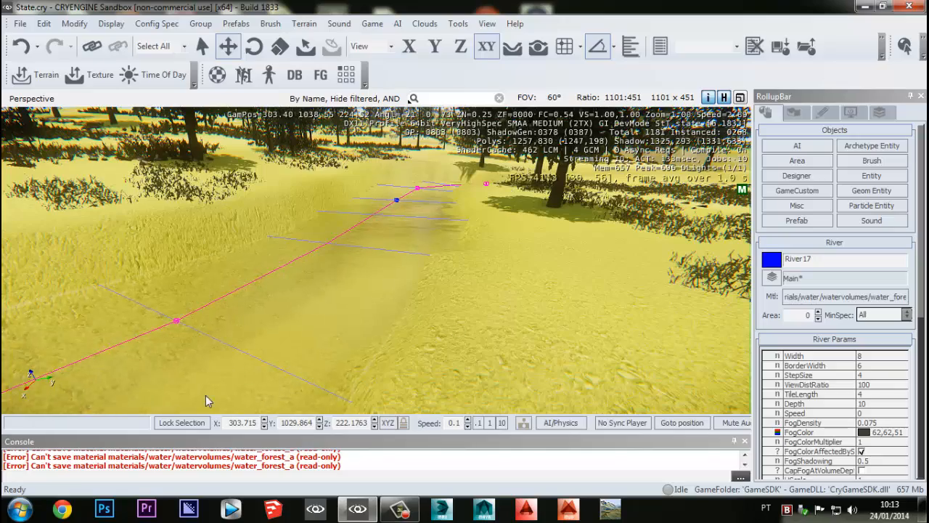
pyautogui.moveTo(253, 249); pyautogui.dragTo(491, 242, button='right')
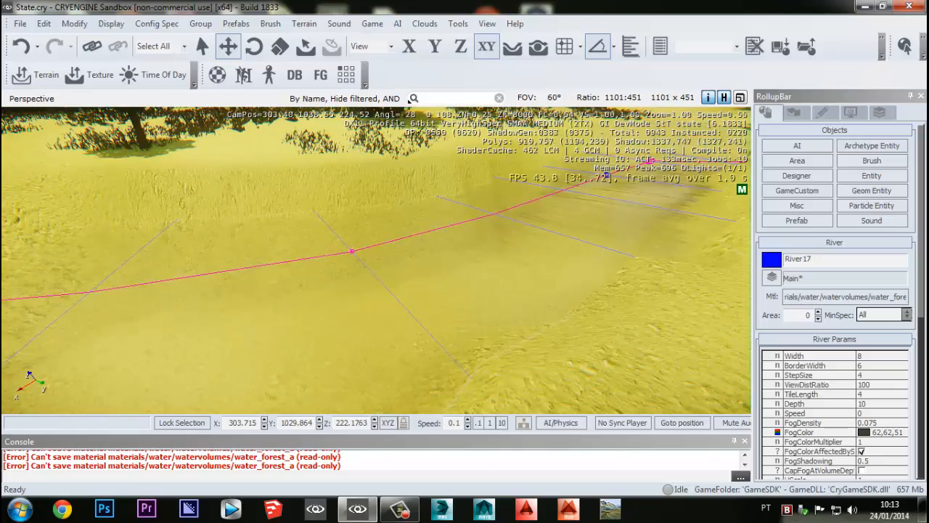
pyautogui.moveTo(285, 363); pyautogui.dragTo(436, 357, button='right')
pyautogui.moveTo(285, 363); pyautogui.dragTo(393, 384, button='middle')
pyautogui.moveTo(392, 384); pyautogui.dragTo(87, 356, button='right')
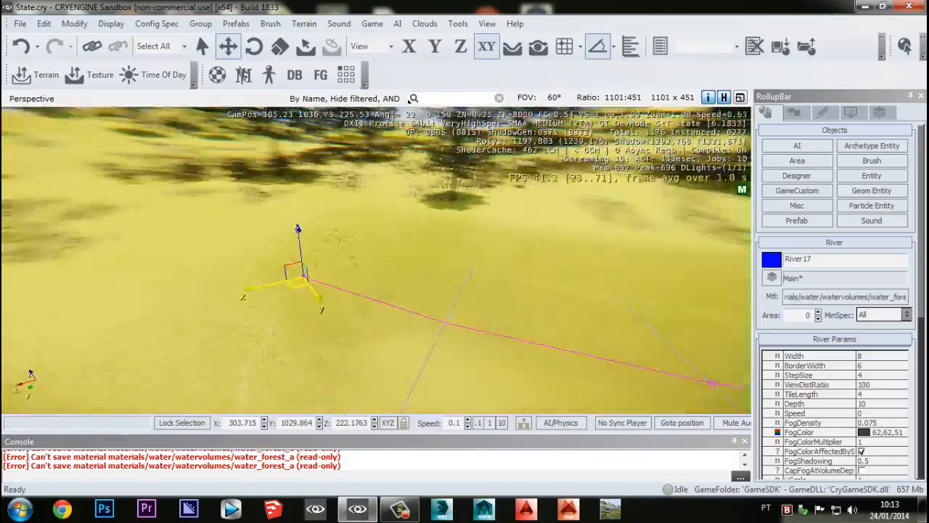
# - Examine the selected river's starting point and its course through the carved channel, framing the view above its near end
pyautogui.moveTo(631, 341); pyautogui.dragTo(741, 303, button='right')
pyautogui.scroll(3, 550, 305)
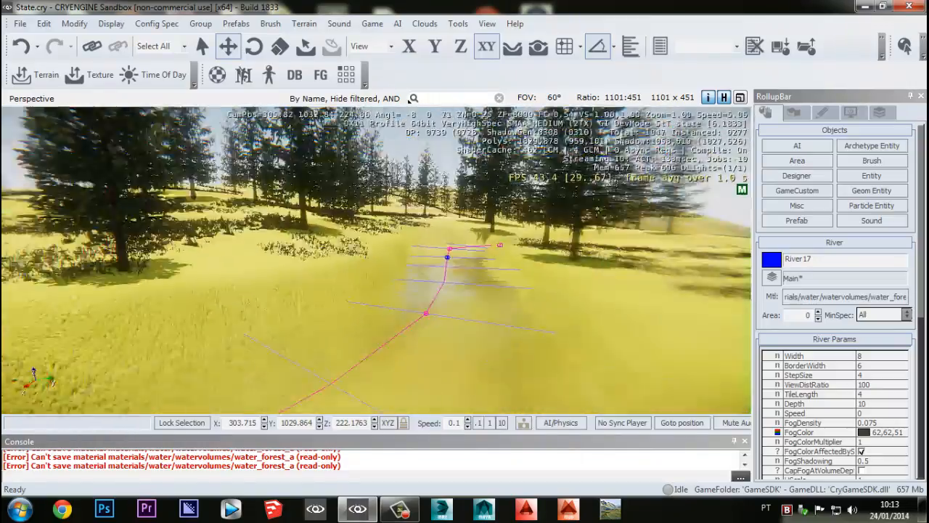
pyautogui.scroll(-4, 562, 299)
pyautogui.moveTo(562, 298)
pyautogui.mouseDown(button='right')
pyautogui.moveTo(533, 312)
pyautogui.moveTo(560, 298)
pyautogui.mouseUp(button='right')
pyautogui.scroll(3, 559, 298)
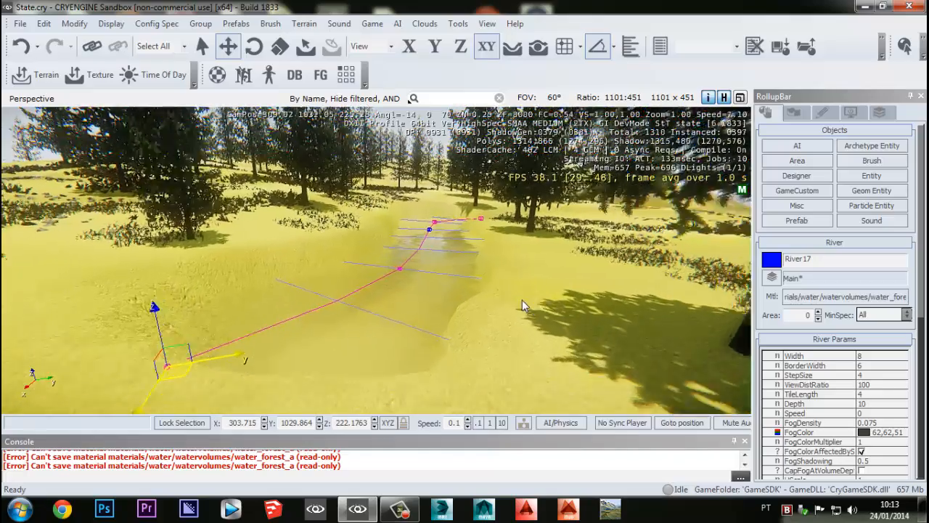
pyautogui.scroll(3, 522, 300)
pyautogui.moveTo(523, 300); pyautogui.dragTo(507, 364, button='middle')
pyautogui.moveTo(516, 298); pyautogui.dragTo(521, 309, button='right')
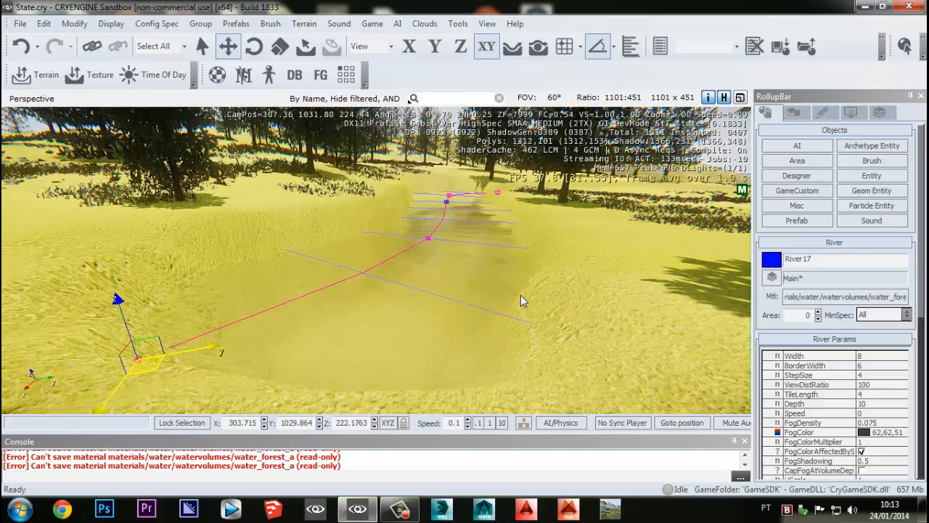
# - Enter game mode and run the player across the forest terrain to the bank of the rocky, grass-edged river
pyautogui.hotkey('ctrl', 'g')
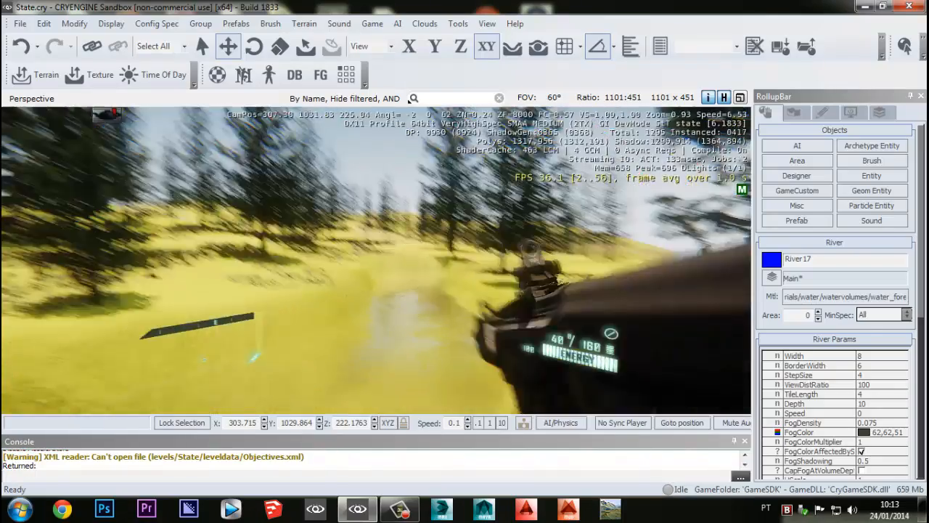
pyautogui.hotkey('shift', 'w')
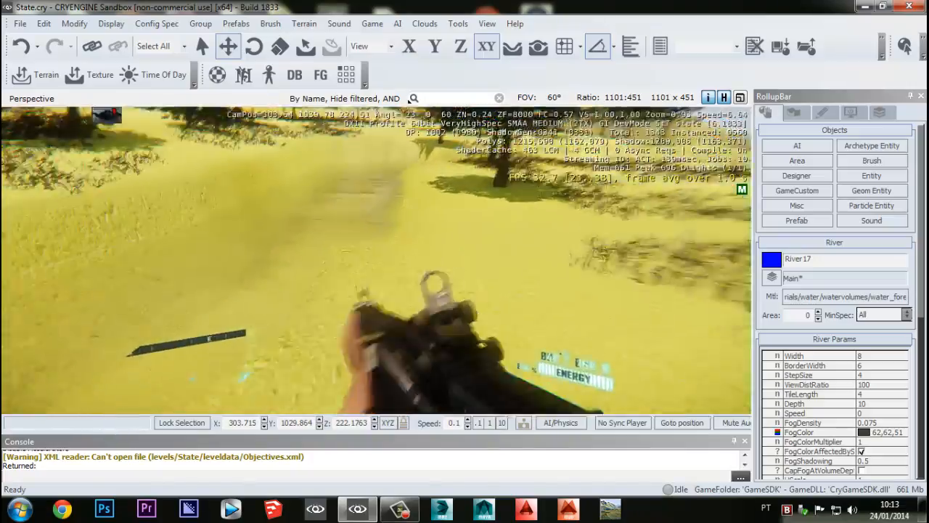
pyautogui.press('w')
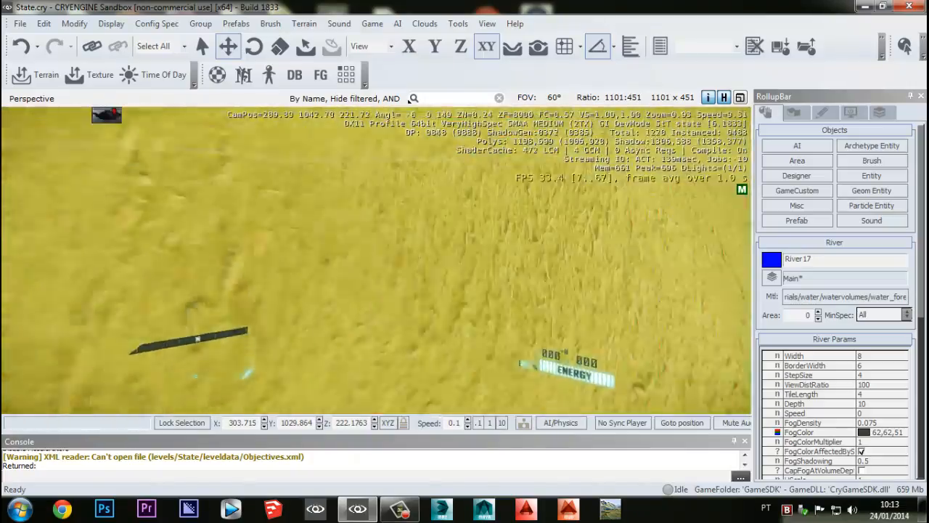
pyautogui.press('w')
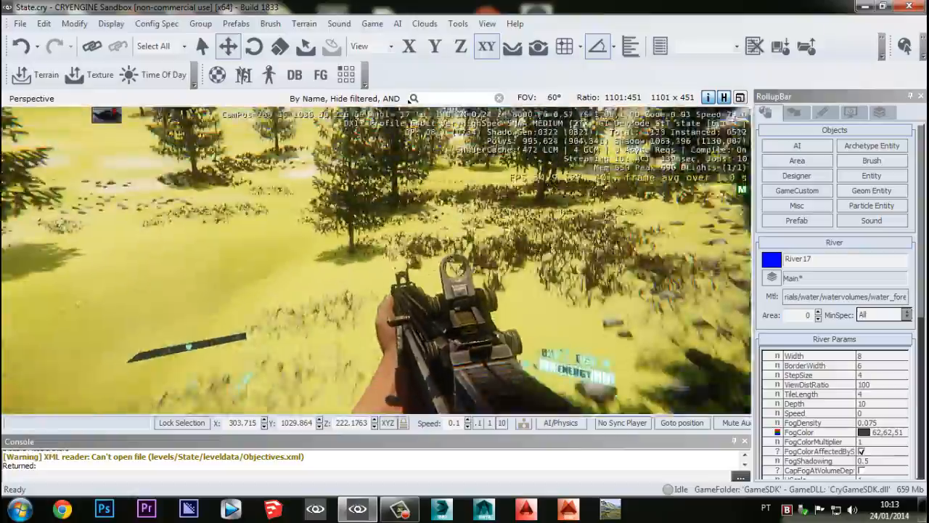
pyautogui.press('w')
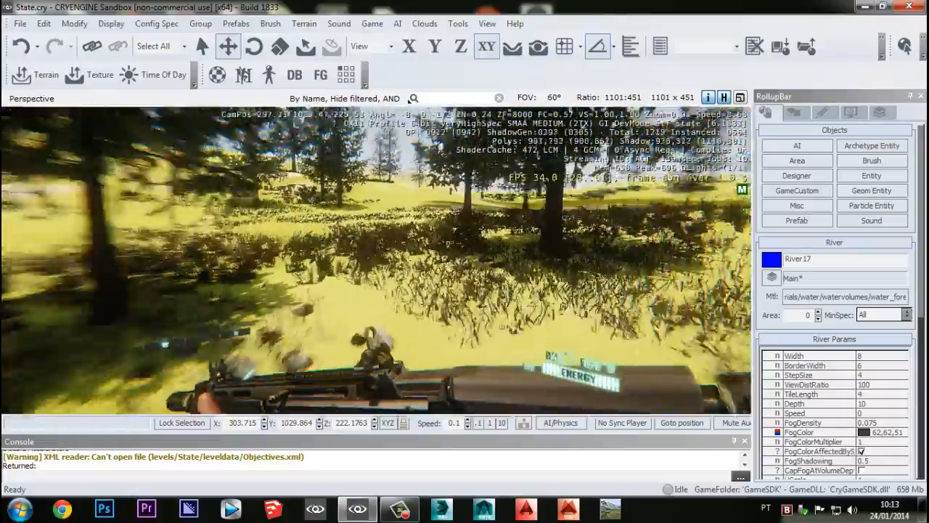
pyautogui.press('w')
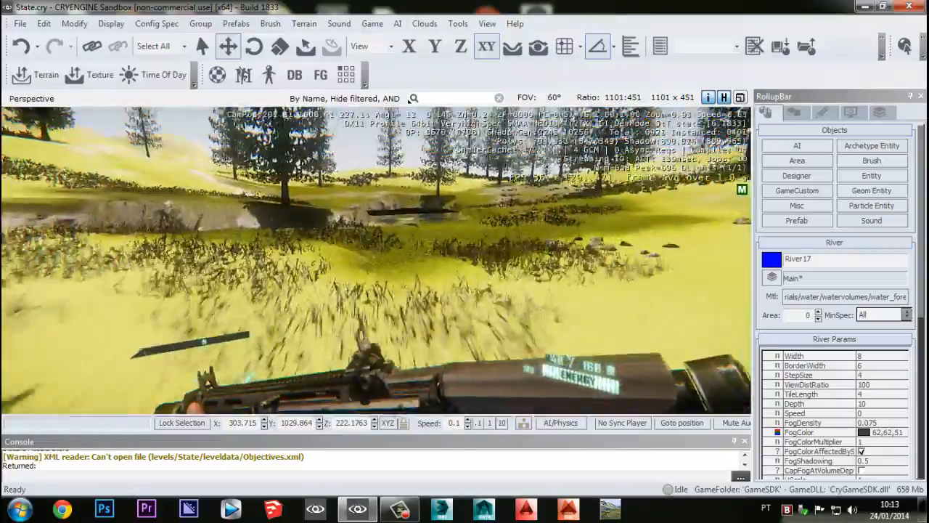
pyautogui.press('w')
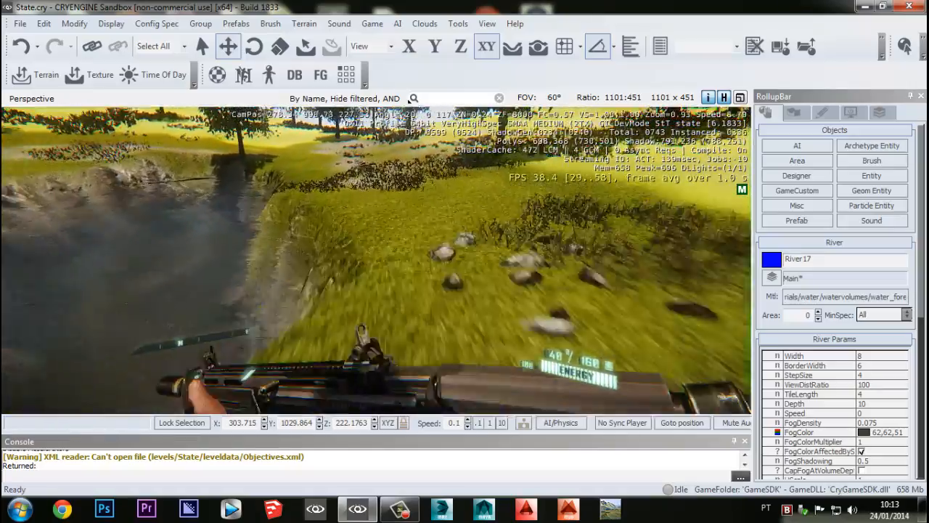
pyautogui.press('w')
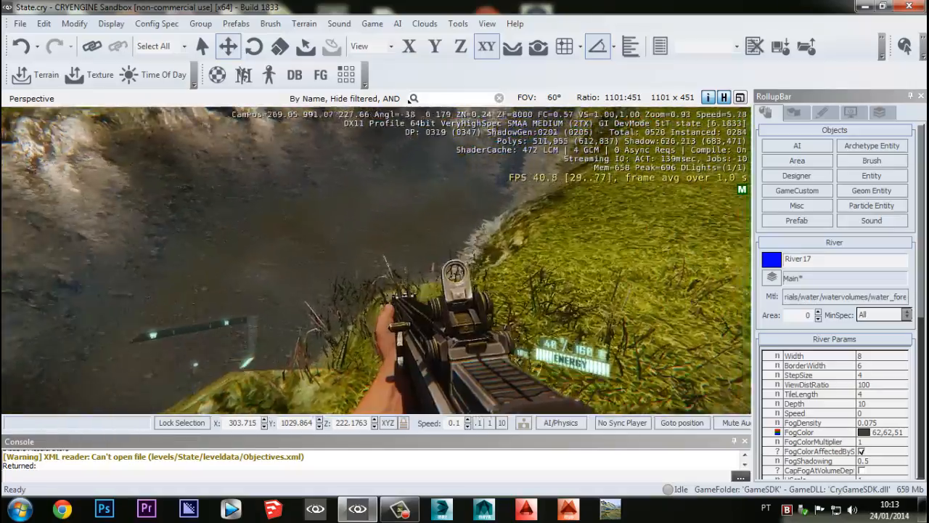
# - Fire the rifle at the river water to test it, and switch to third-person view to run along the bank
pyautogui.click(409, 98)
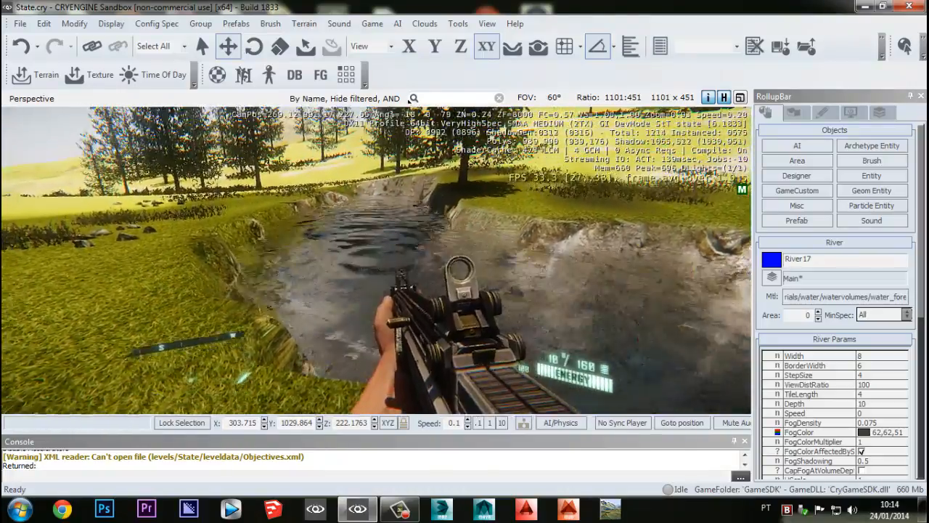
pyautogui.click(409, 98)
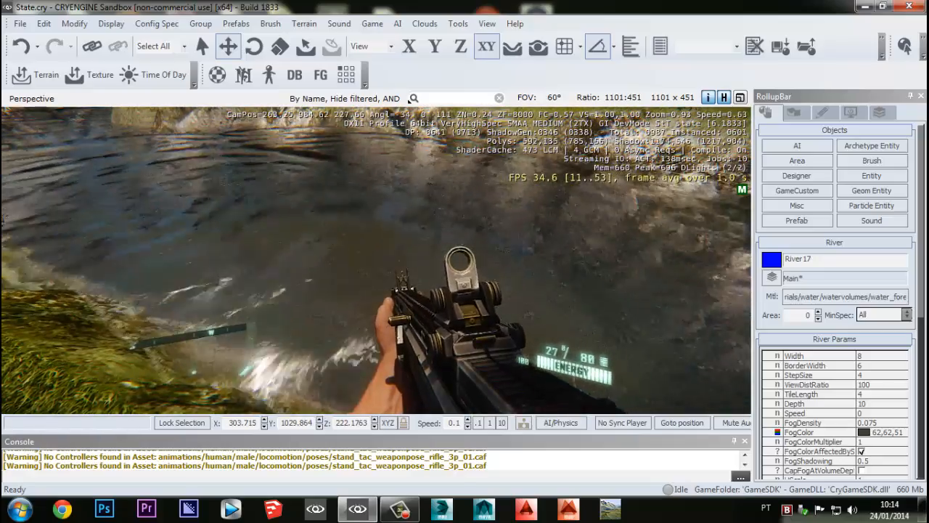
pyautogui.press('F1')
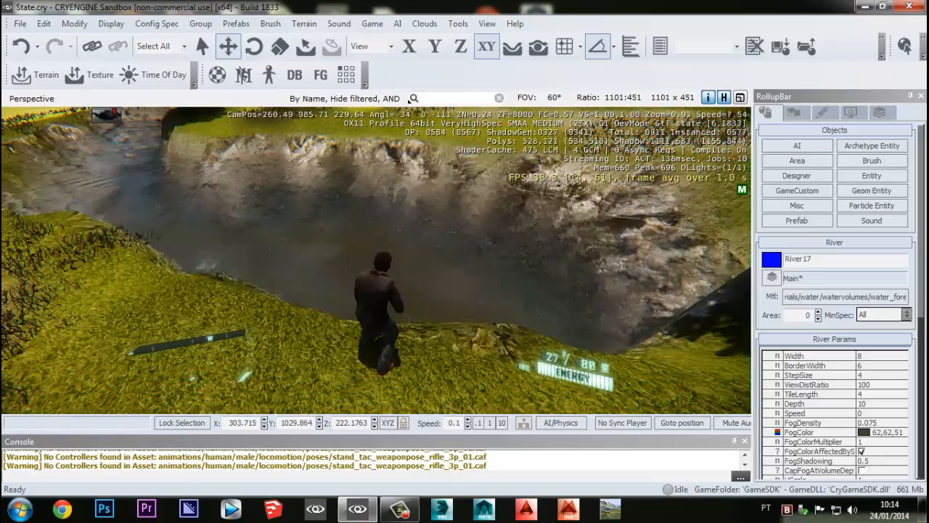
pyautogui.press('w')
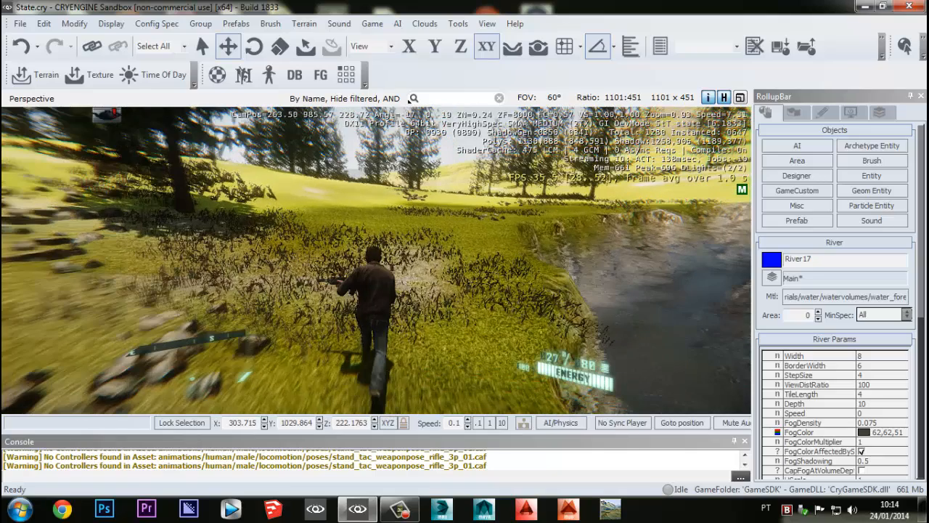